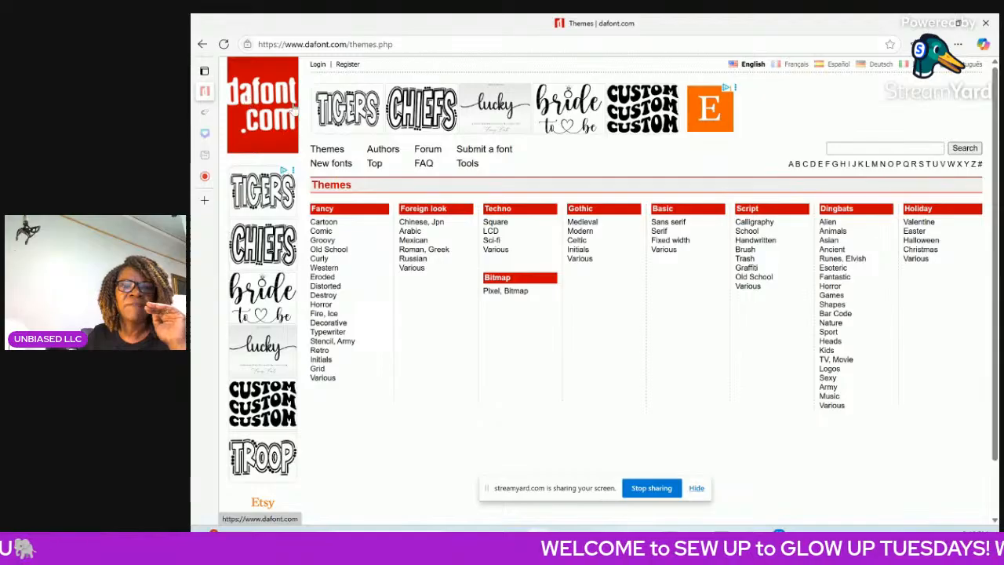
# Search the font site for "owl cute".
pyautogui.click(847, 147)
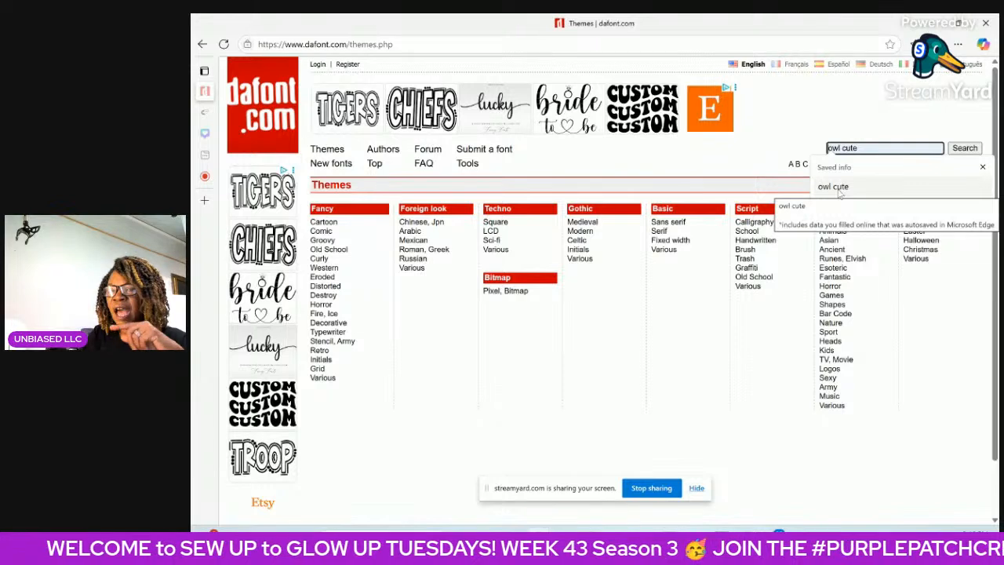
pyautogui.click(840, 188)
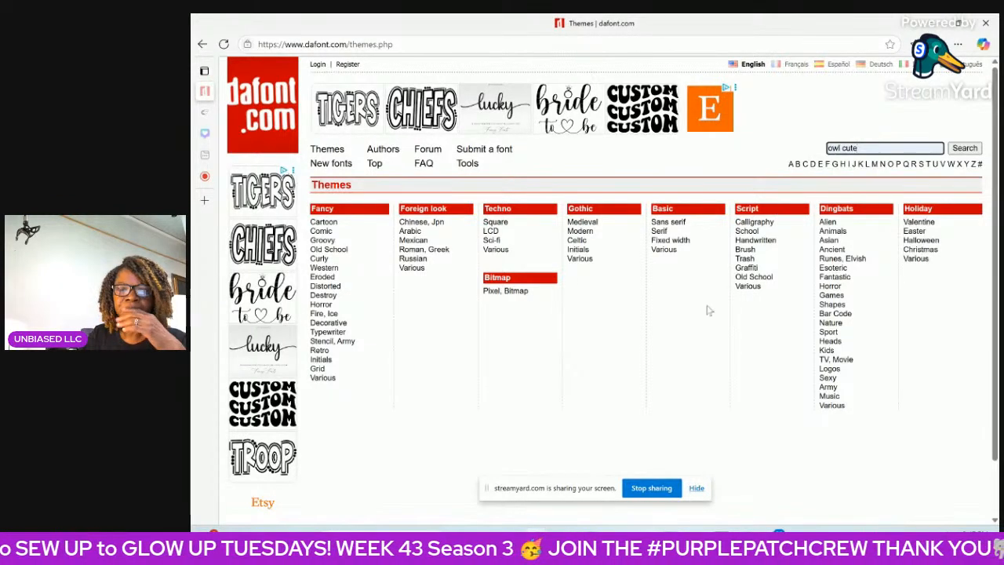
pyautogui.click(973, 153)
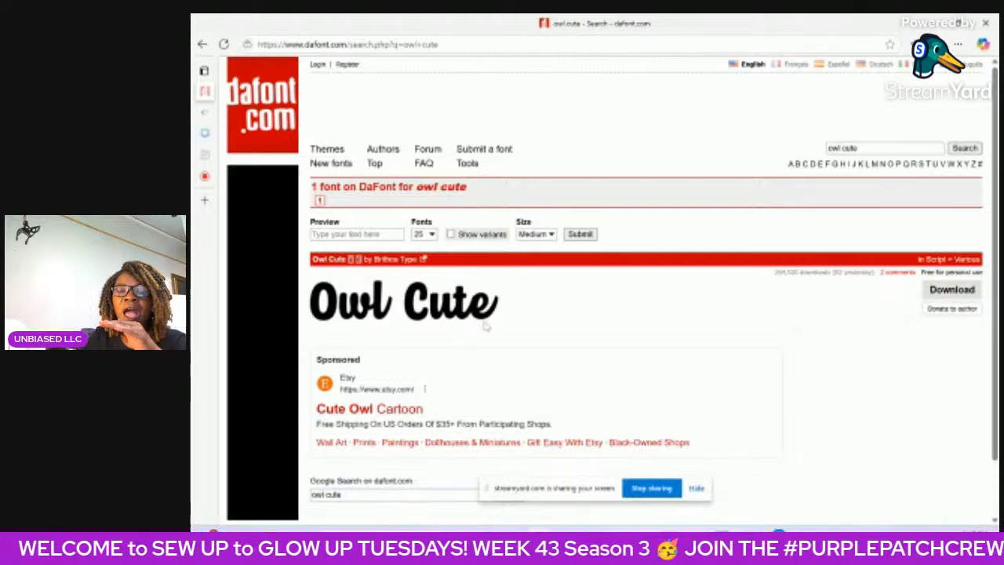
# Open the Owl Cute font's page and follow the commercial license purchase link in the author's note.
pyautogui.click(493, 326)
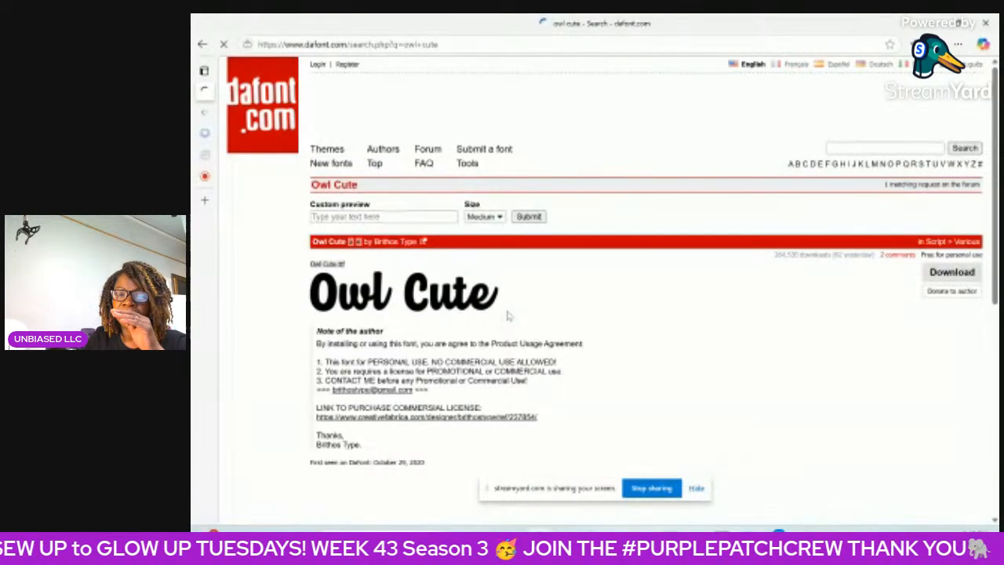
pyautogui.scroll(-3, 570, 326)
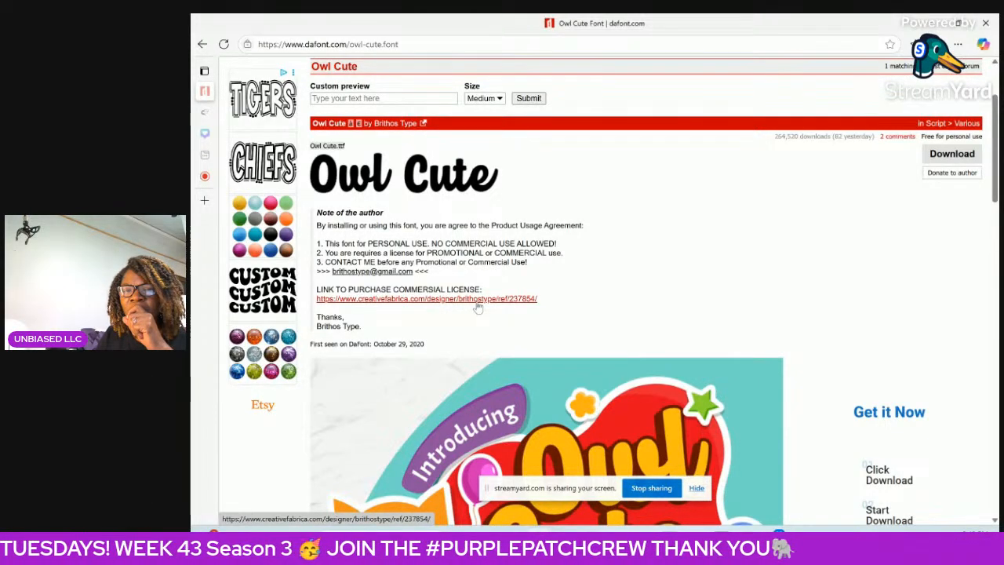
pyautogui.click(437, 304)
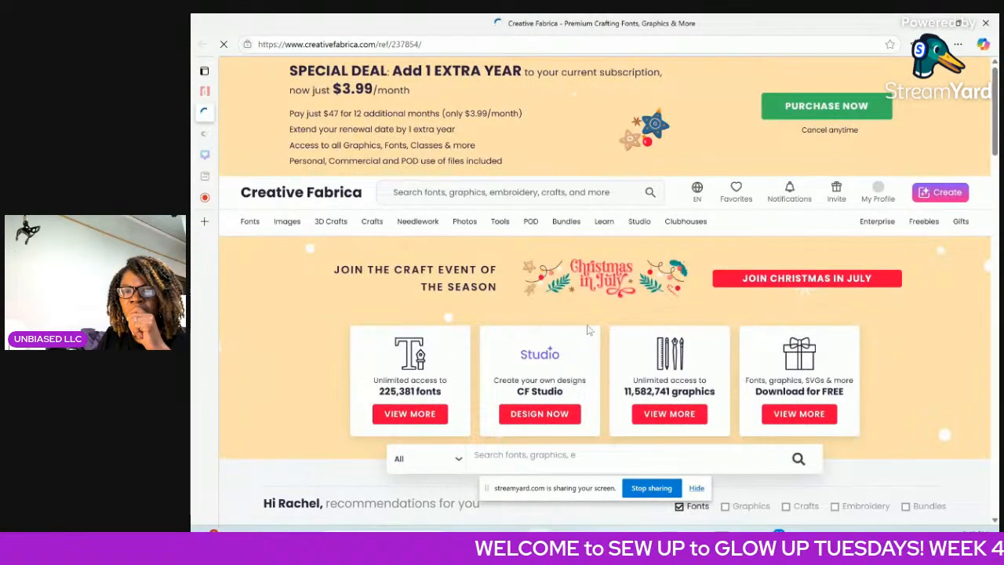
# Look through the recommended fonts on the Creative Fabrica home page for the Owl Cute font.
pyautogui.scroll(-1, 600, 325)
pyautogui.scroll(-3, 600, 330)
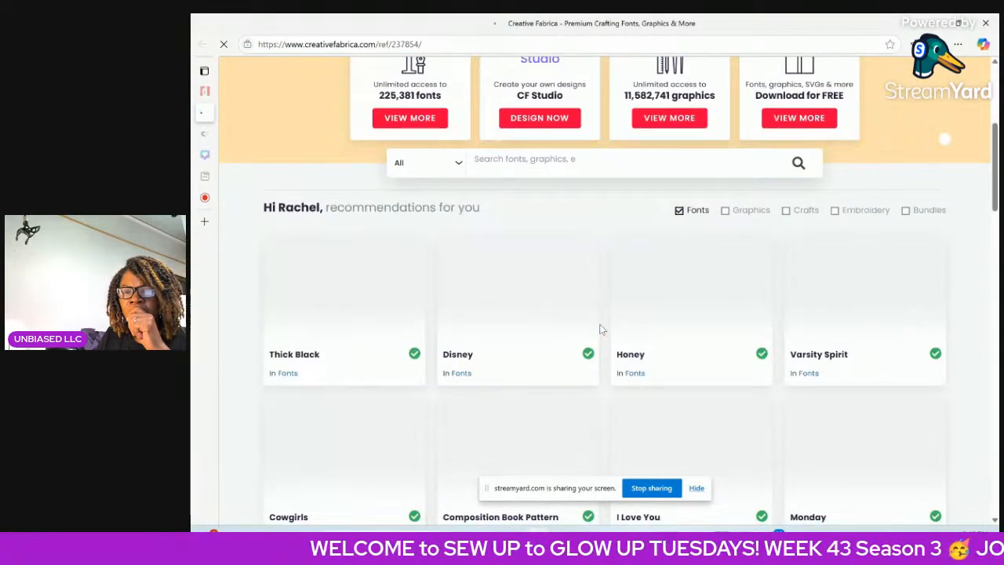
pyautogui.scroll(-1, 600, 329)
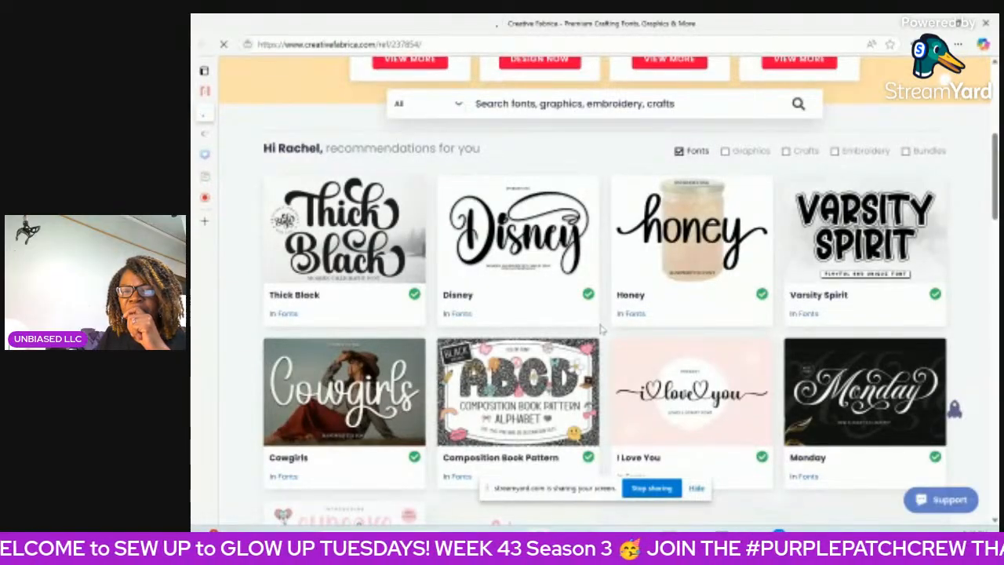
pyautogui.scroll(-3, 600, 329)
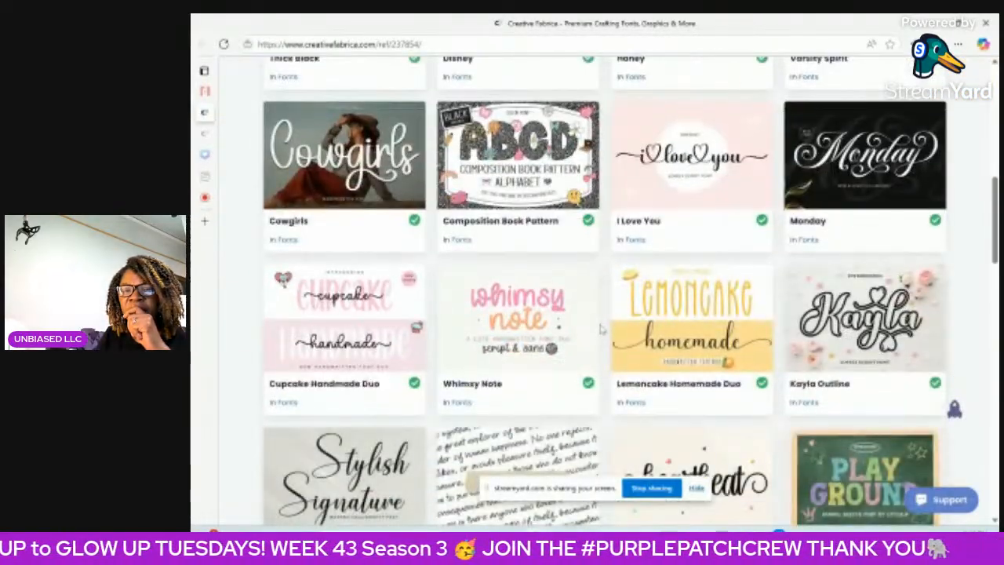
pyautogui.scroll(-5, 600, 330)
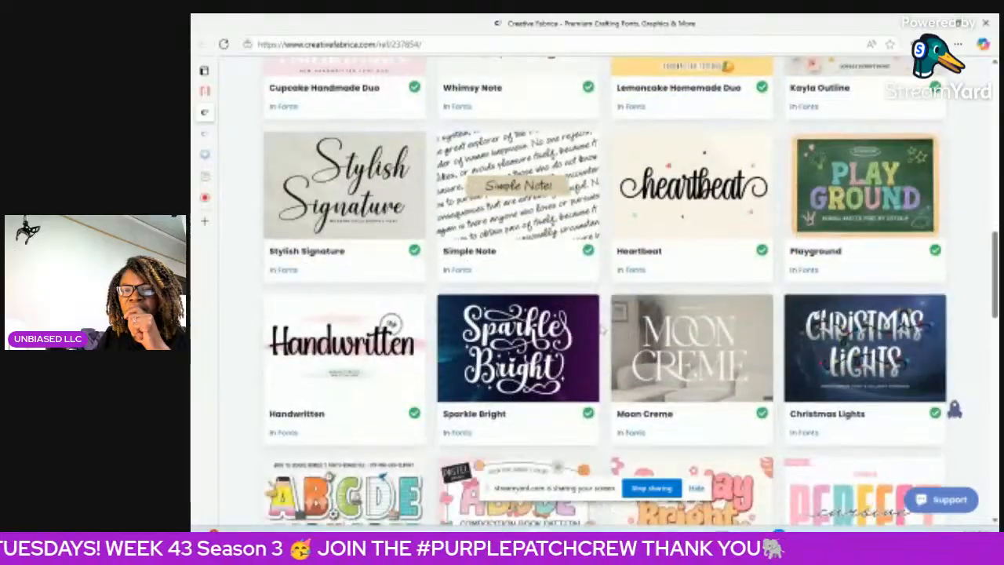
pyautogui.scroll(-3, 600, 330)
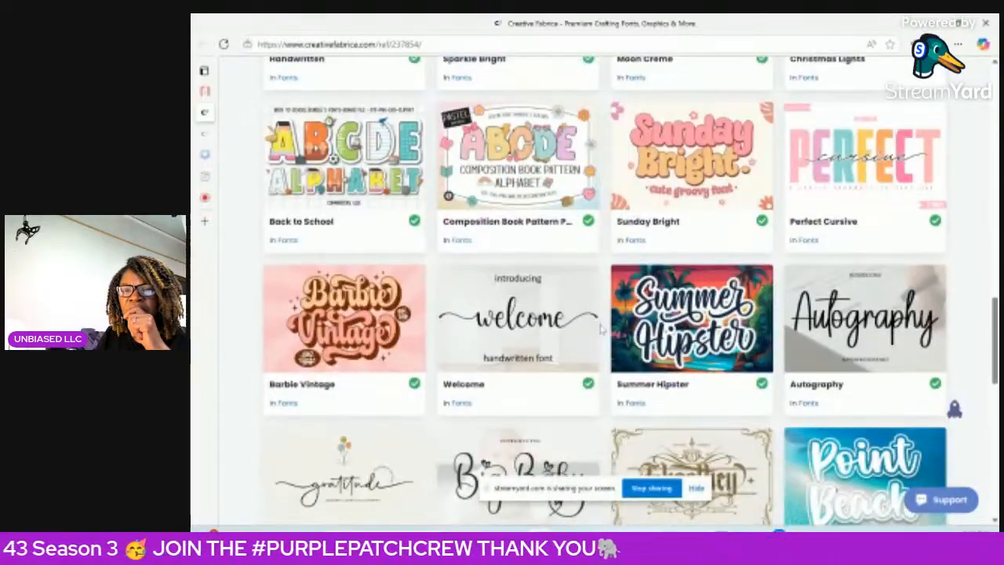
pyautogui.scroll(-5, 600, 330)
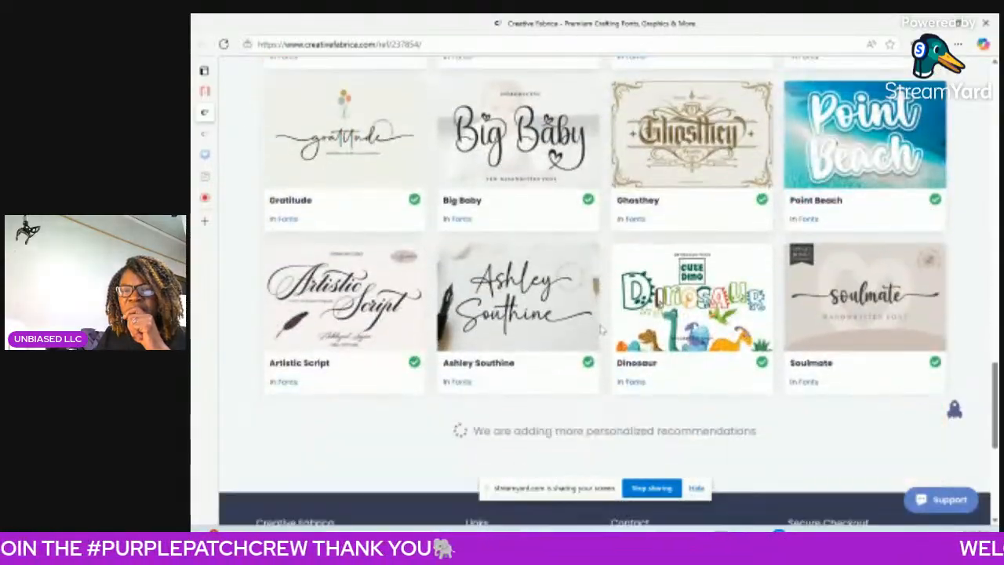
pyautogui.scroll(-3, 600, 330)
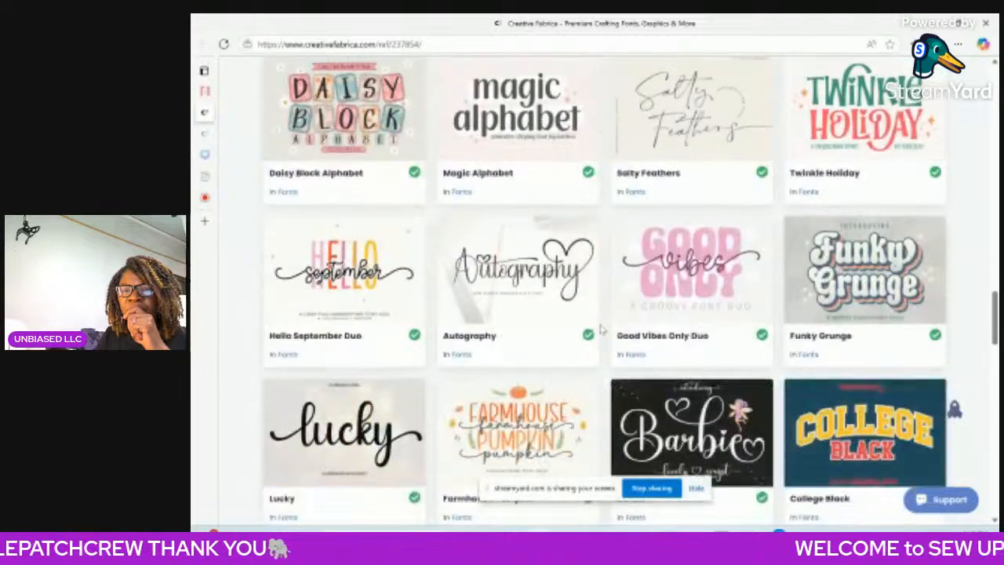
pyautogui.scroll(-1, 601, 329)
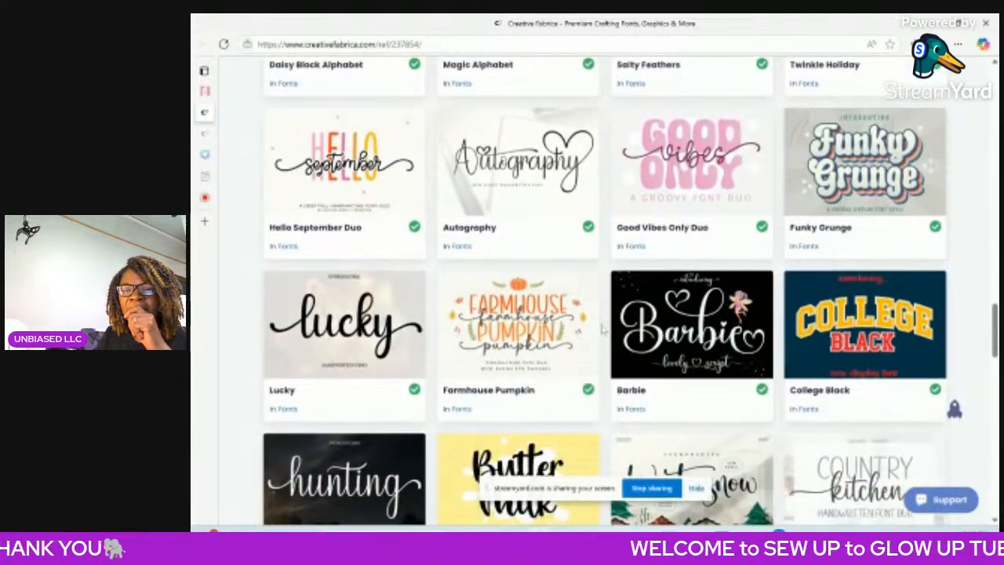
pyautogui.scroll(-1, 602, 330)
pyautogui.scroll(10, 602, 332)
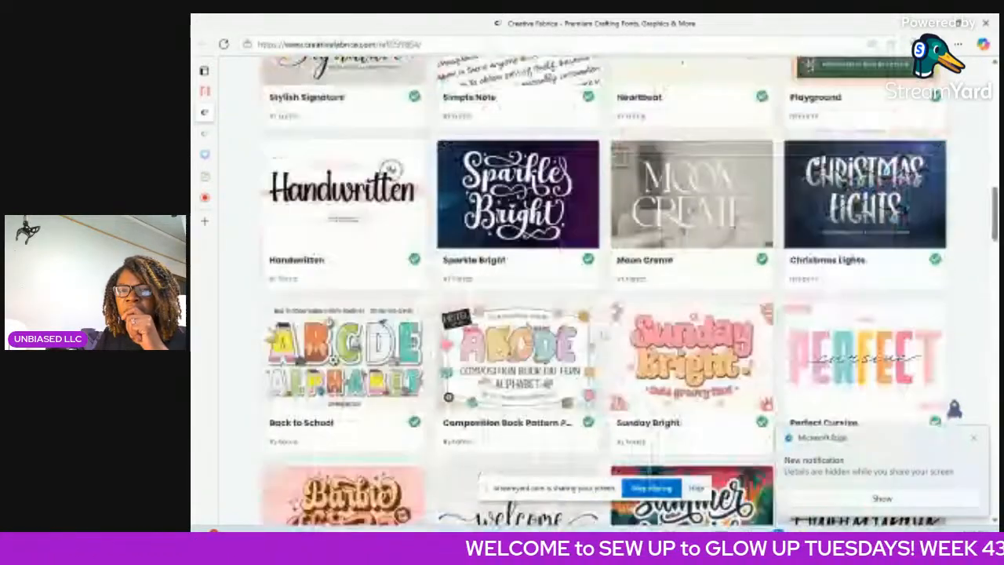
pyautogui.scroll(10, 604, 335)
pyautogui.scroll(-4, 604, 336)
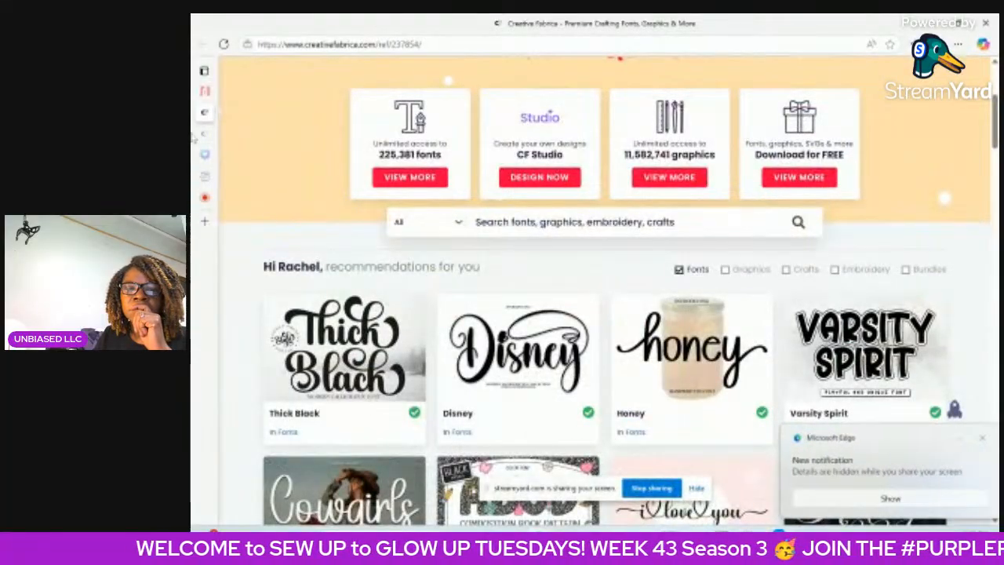
# Return to the Owl Cute page on dafont and copy the designer name "Brithos Type" from the author's note.
pyautogui.moveTo(206, 138)
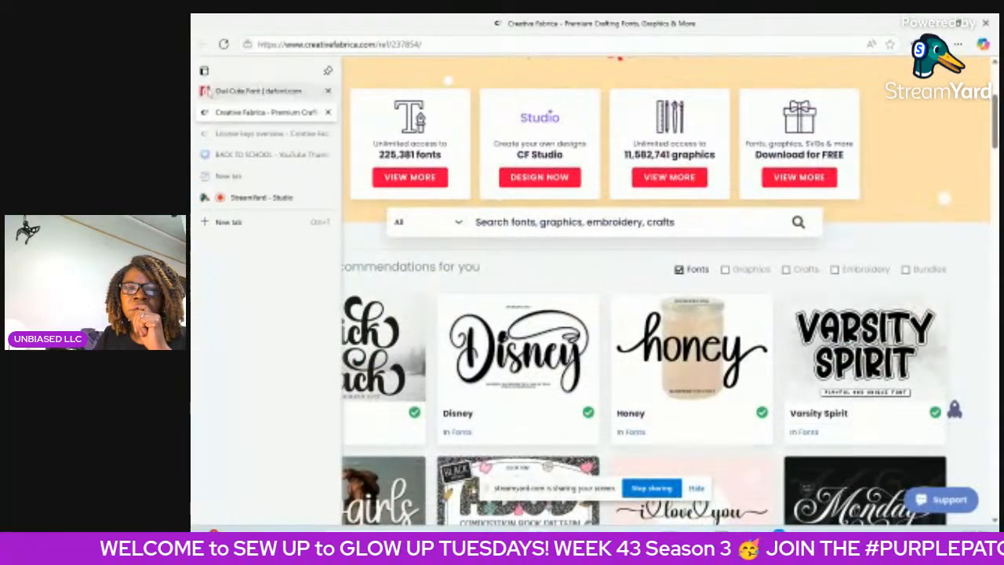
pyautogui.click(244, 93)
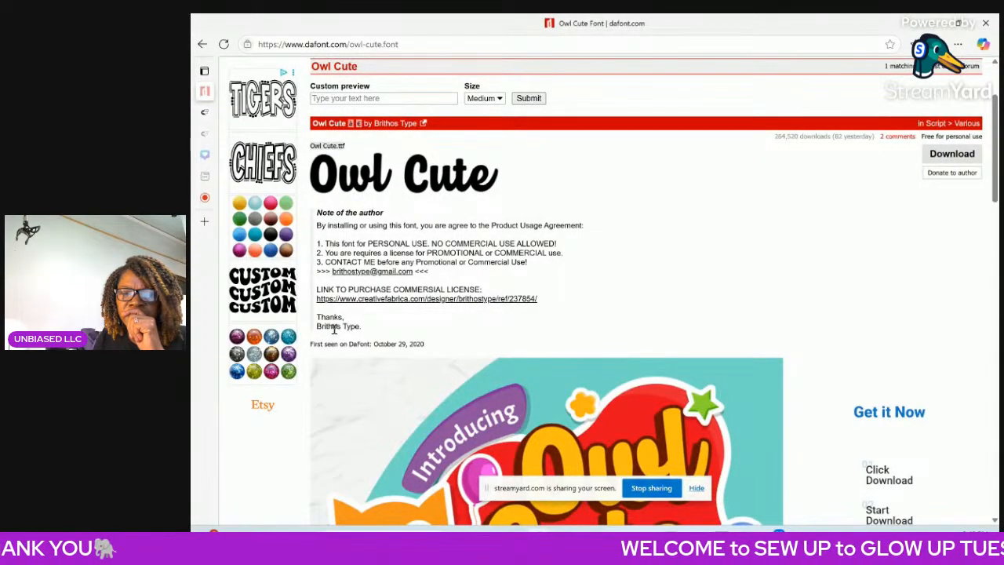
pyautogui.moveTo(361, 326); pyautogui.dragTo(323, 329)
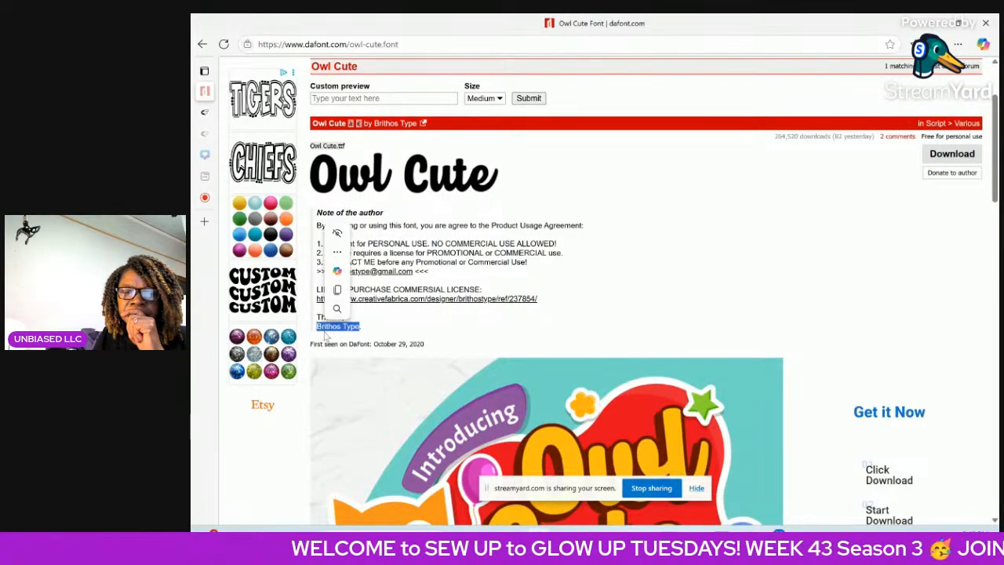
pyautogui.rightClick(329, 328)
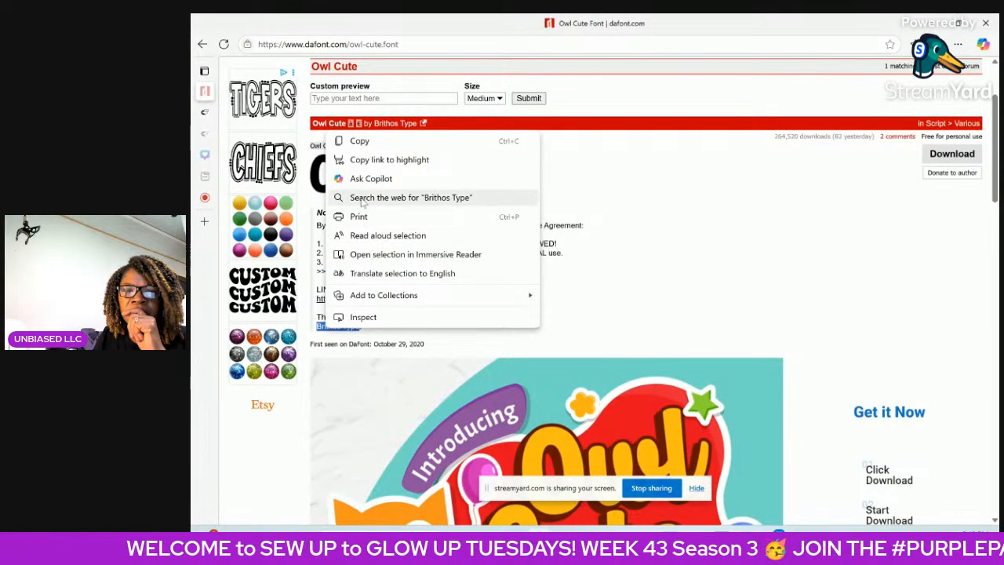
pyautogui.click(358, 141)
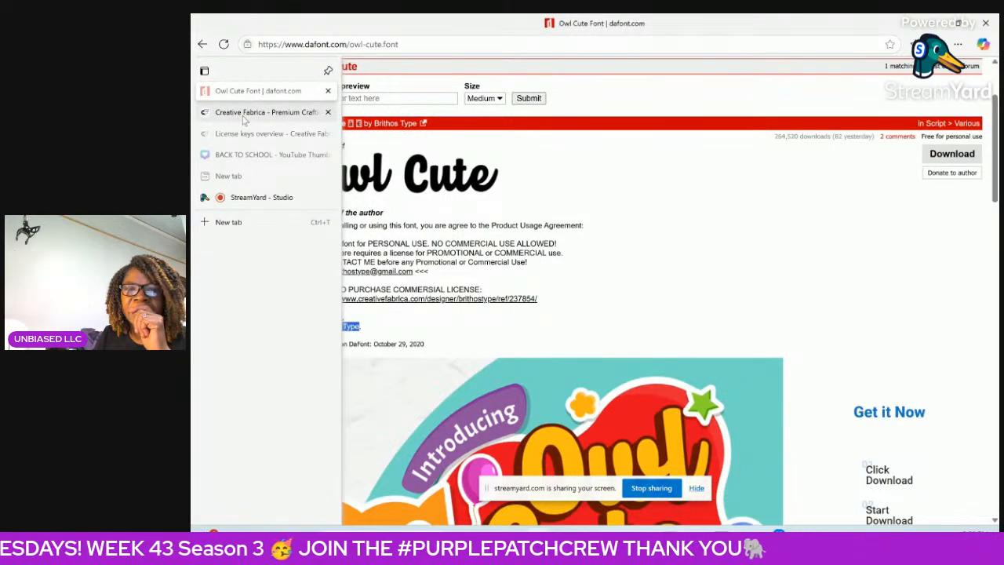
# Search Creative Fabrica for the copied designer name "Brithos Type".
pyautogui.click(245, 118)
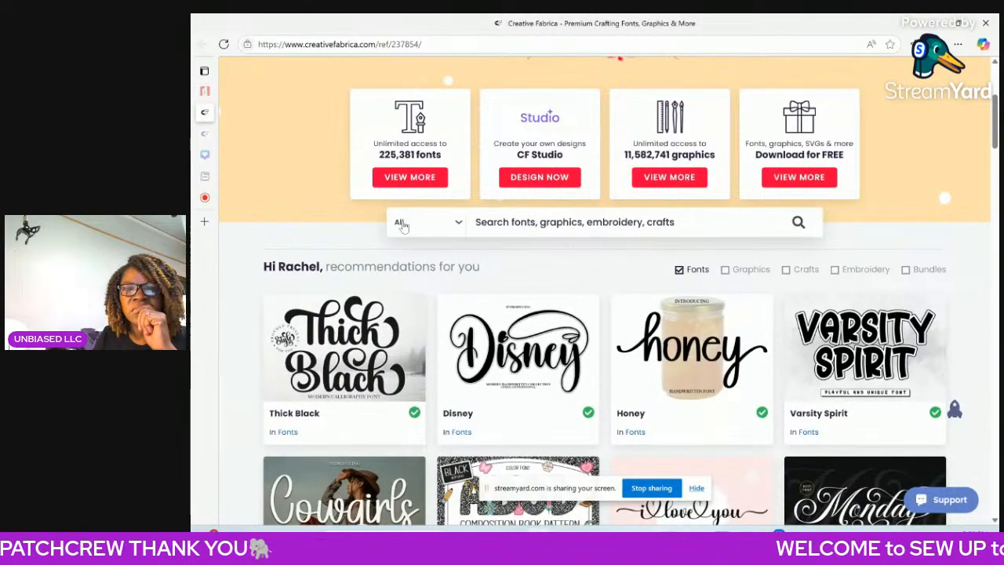
pyautogui.scroll(3, 471, 267)
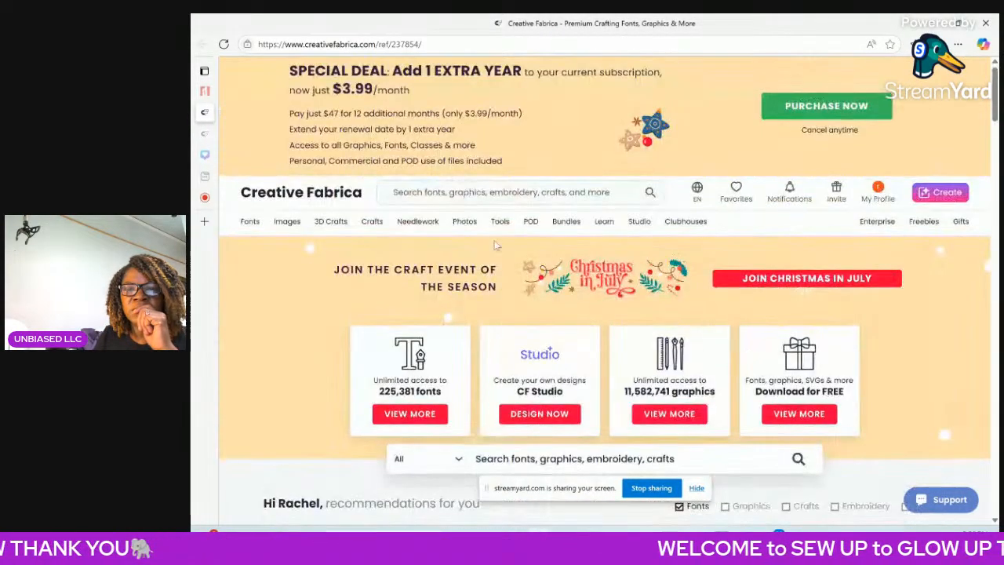
pyautogui.click(474, 191)
pyautogui.rightClick(468, 194)
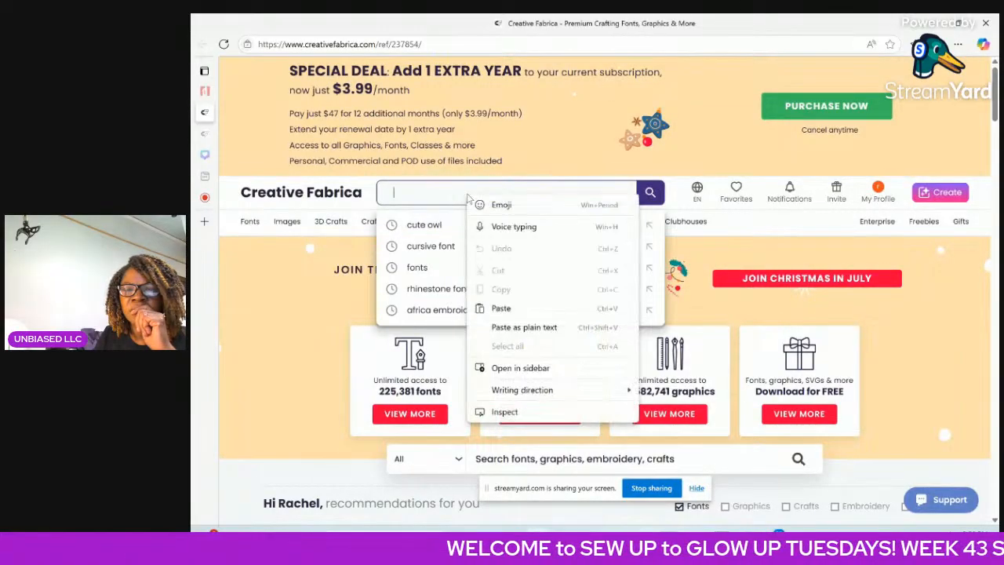
pyautogui.click(499, 308)
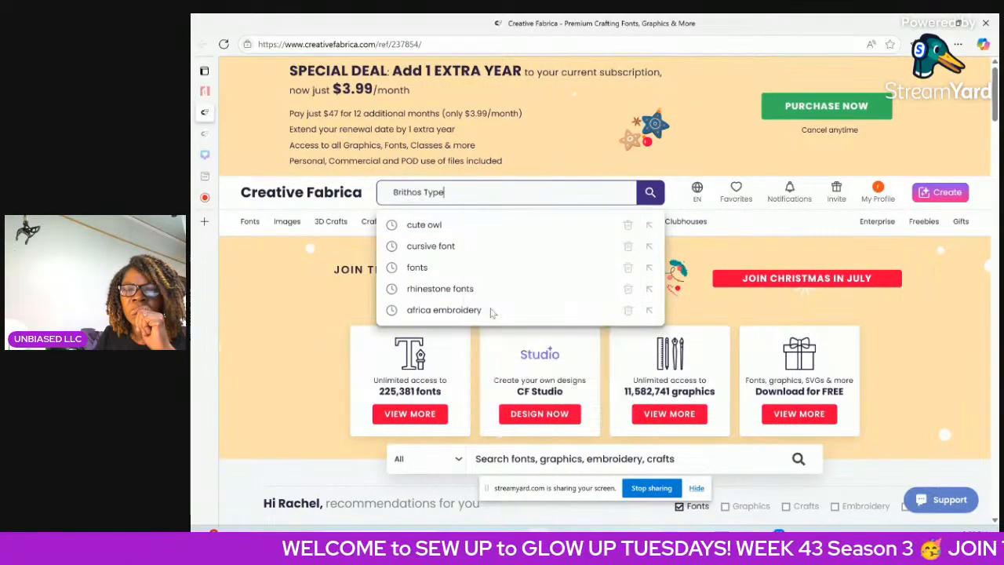
pyautogui.click(659, 201)
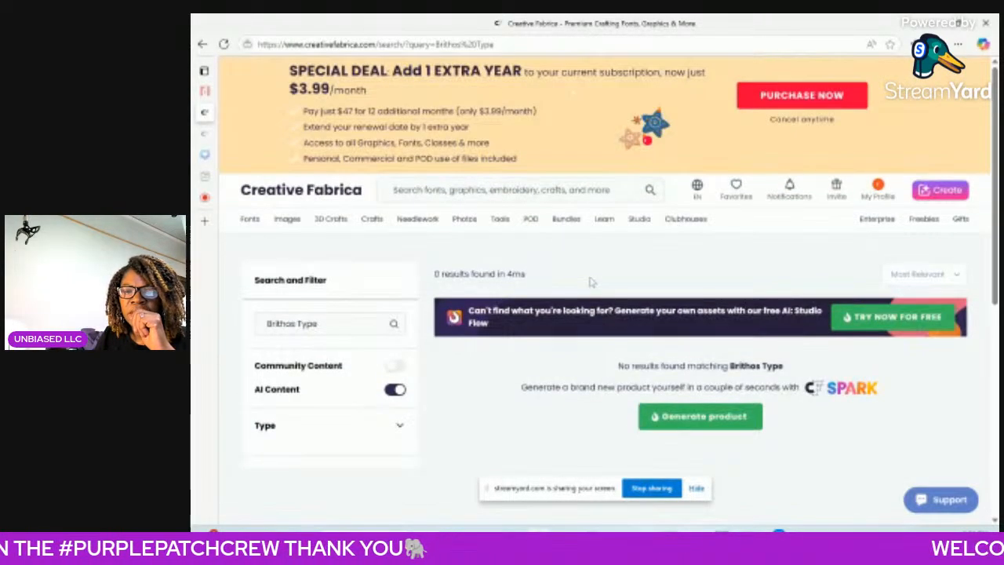
# Search Creative Fabrica for the designer name written without a space, "BrithosType".
pyautogui.rightClick(428, 195)
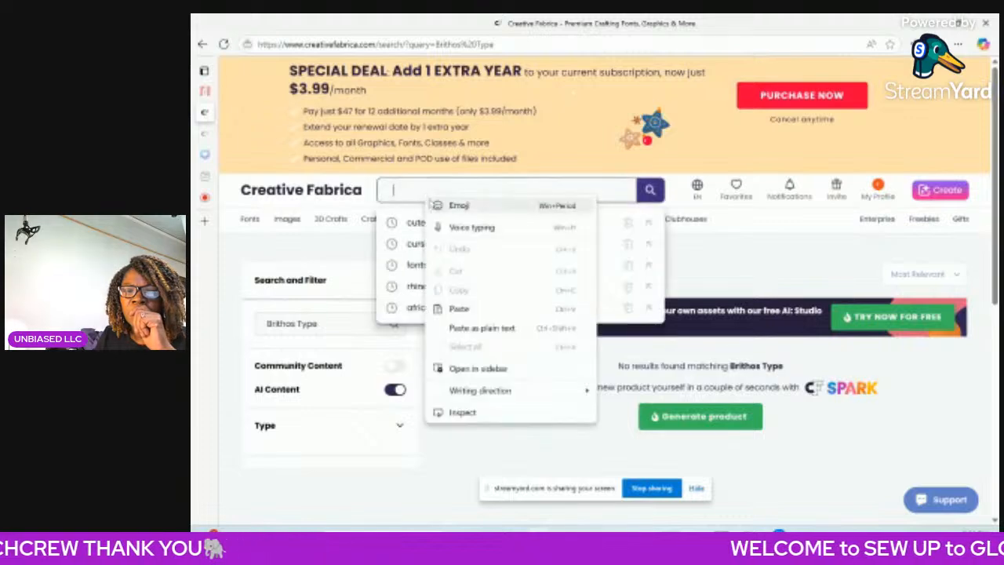
pyautogui.click(457, 309)
pyautogui.moveTo(424, 191); pyautogui.dragTo(429, 192)
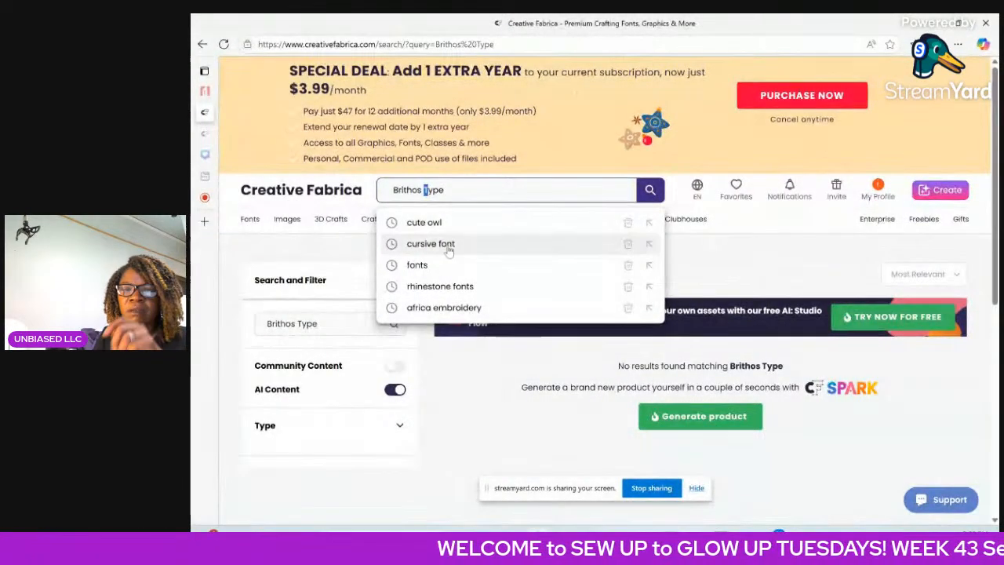
pyautogui.press('Right')
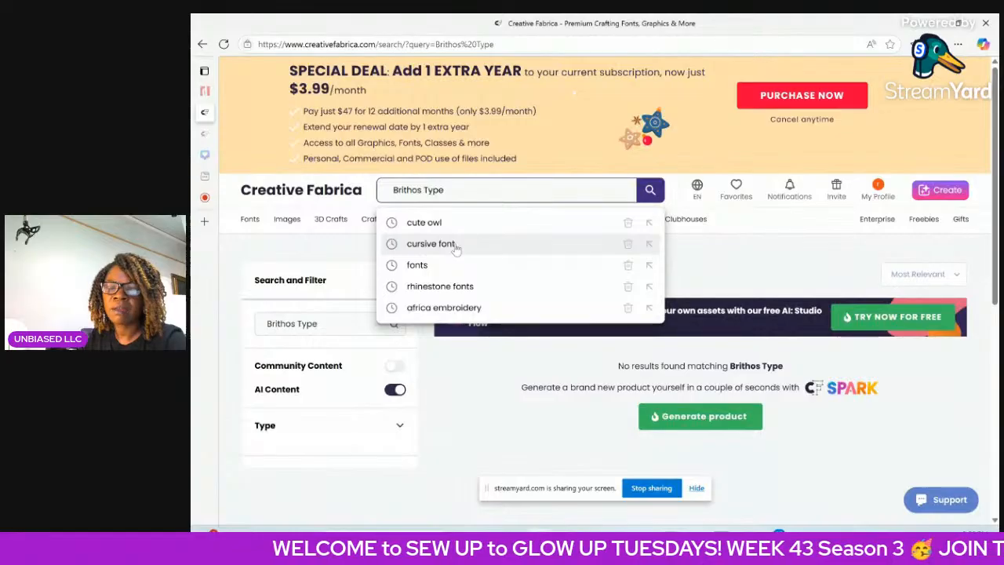
pyautogui.press('Left')
pyautogui.press('BackSpace')
pyautogui.press('BackSpace')
pyautogui.write('s')
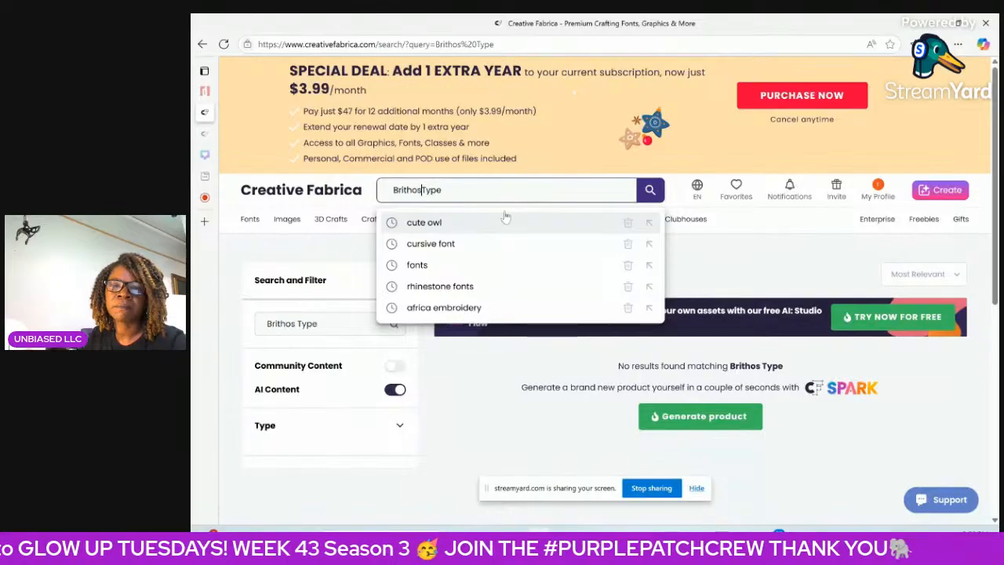
pyautogui.click(645, 196)
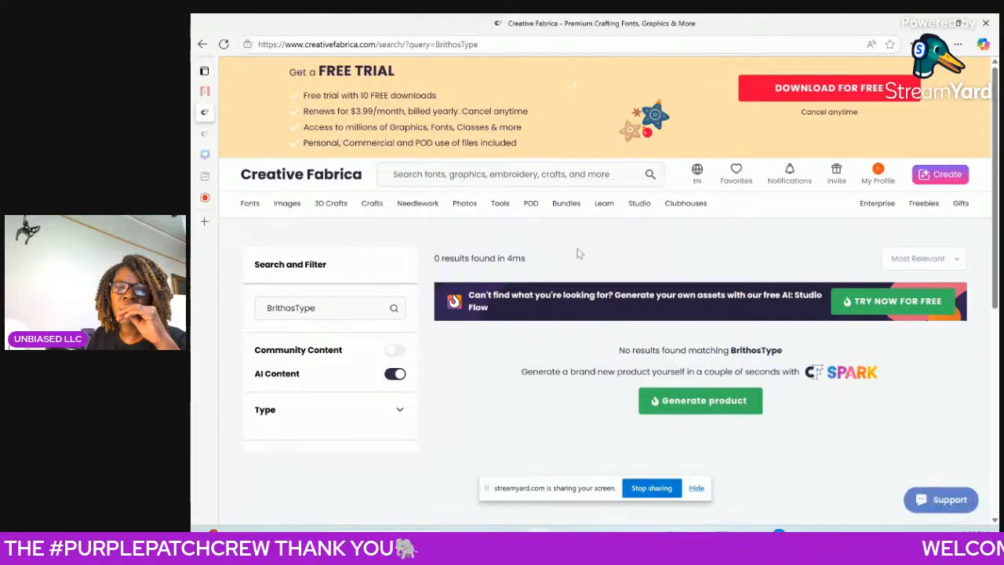
# Search Creative Fabrica for "owl cute", refine the query to "owl cute font", and view the results.
pyautogui.click(473, 191)
pyautogui.write('d')
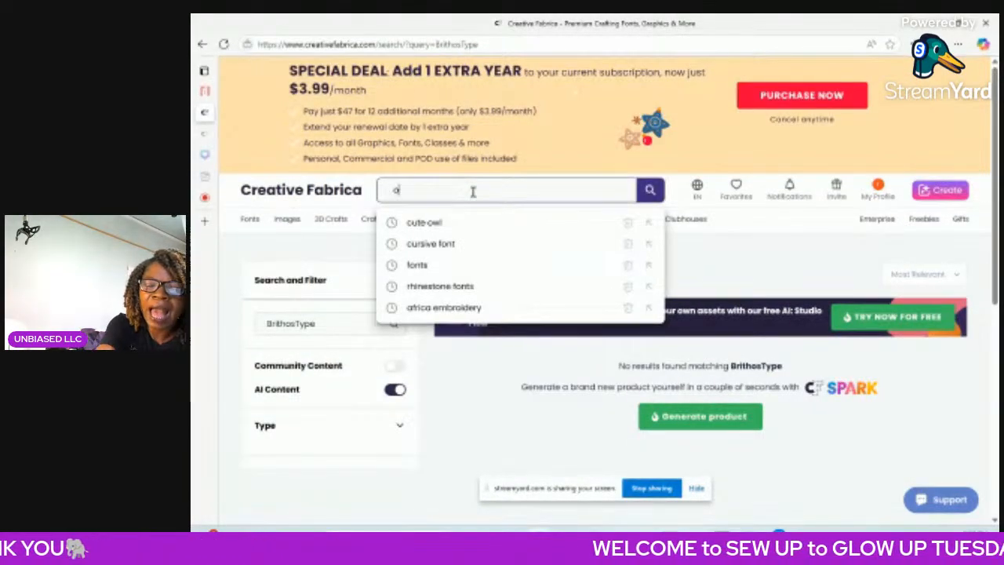
pyautogui.write('wl cute')
pyautogui.press('Return')
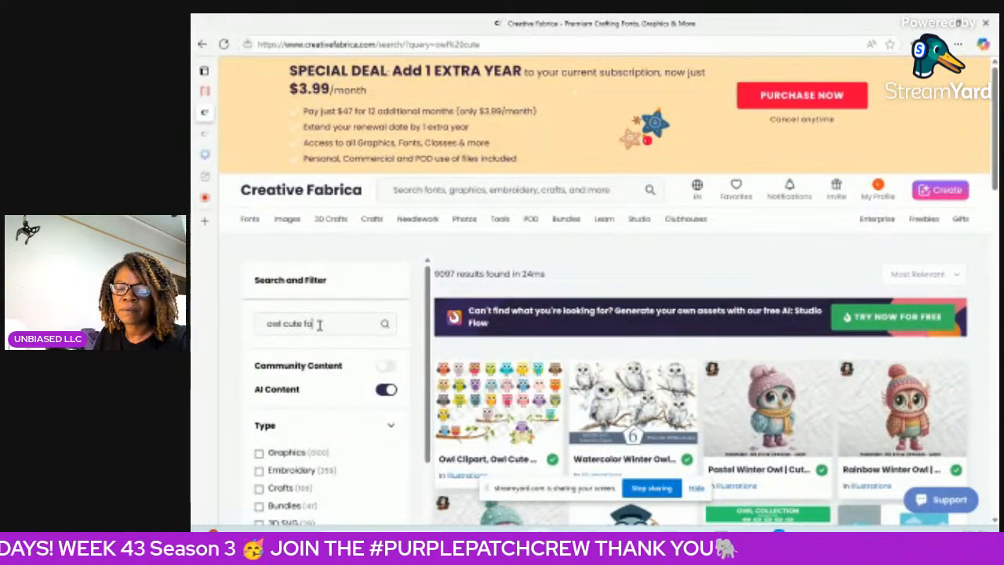
pyautogui.press('Return')
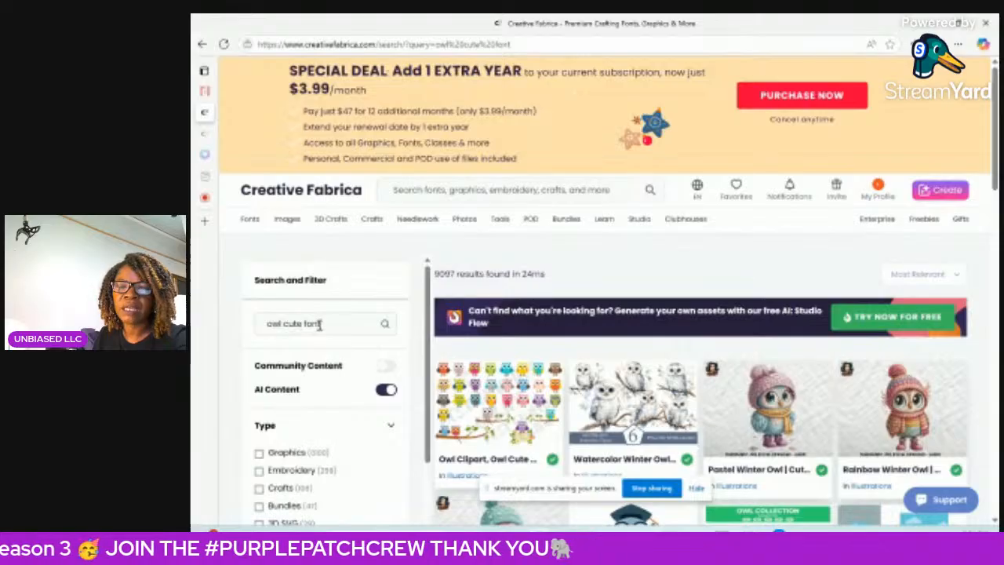
pyautogui.scroll(-4, 460, 420)
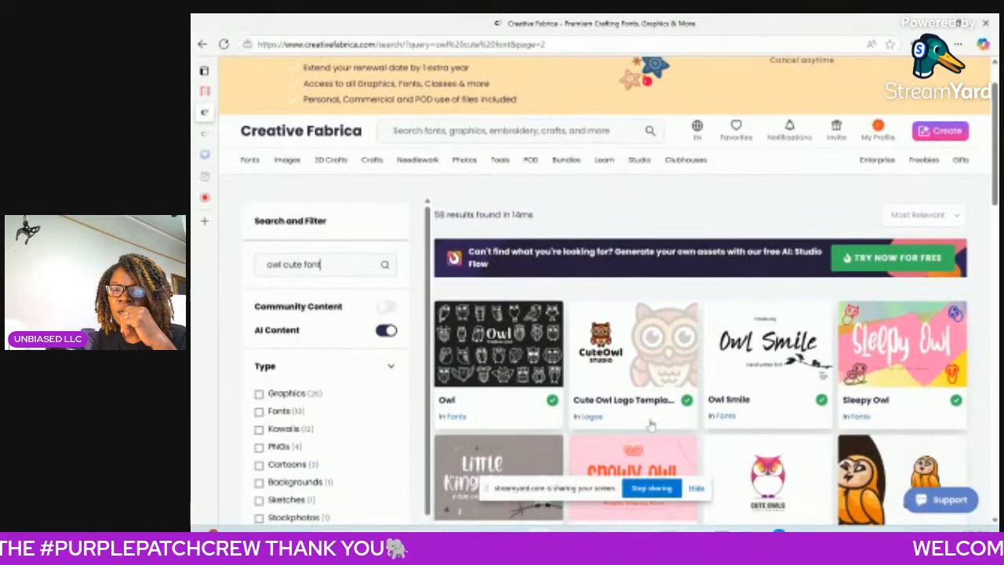
# Look through the "owl cute font" search results on Creative Fabrica for the Owl Cute font.
pyautogui.scroll(-4, 767, 393)
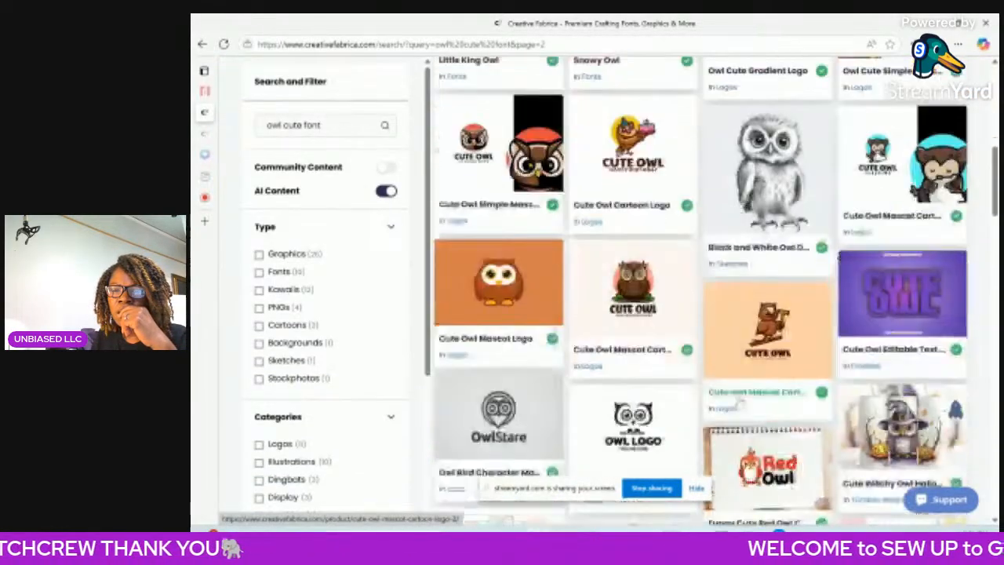
pyautogui.scroll(1, 739, 400)
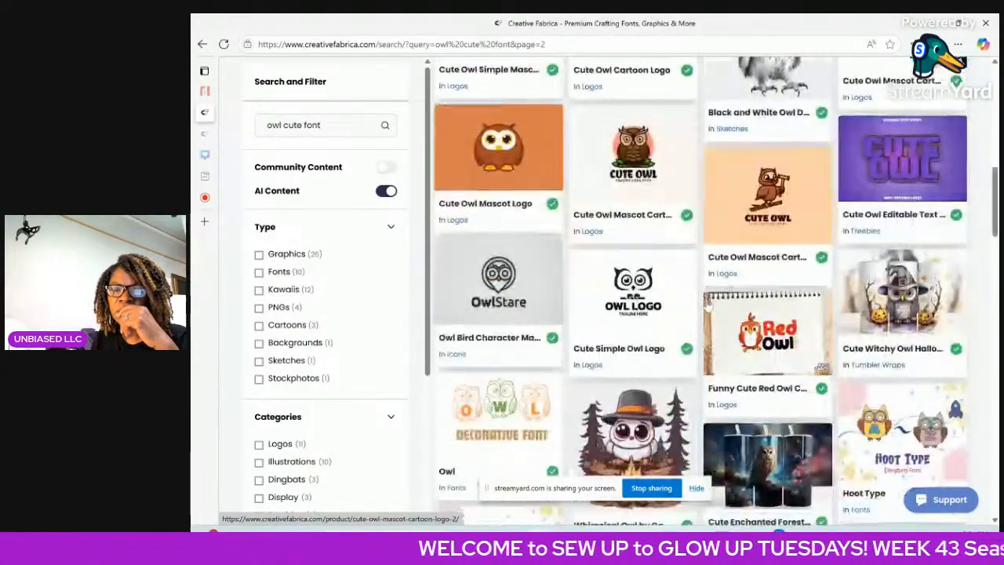
pyautogui.scroll(-3, 699, 304)
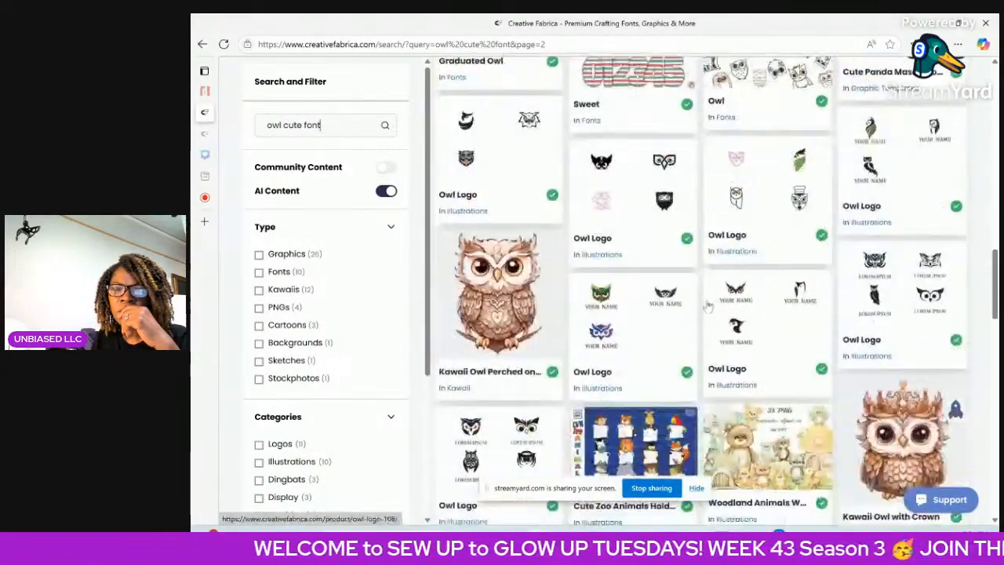
pyautogui.scroll(-10, 710, 307)
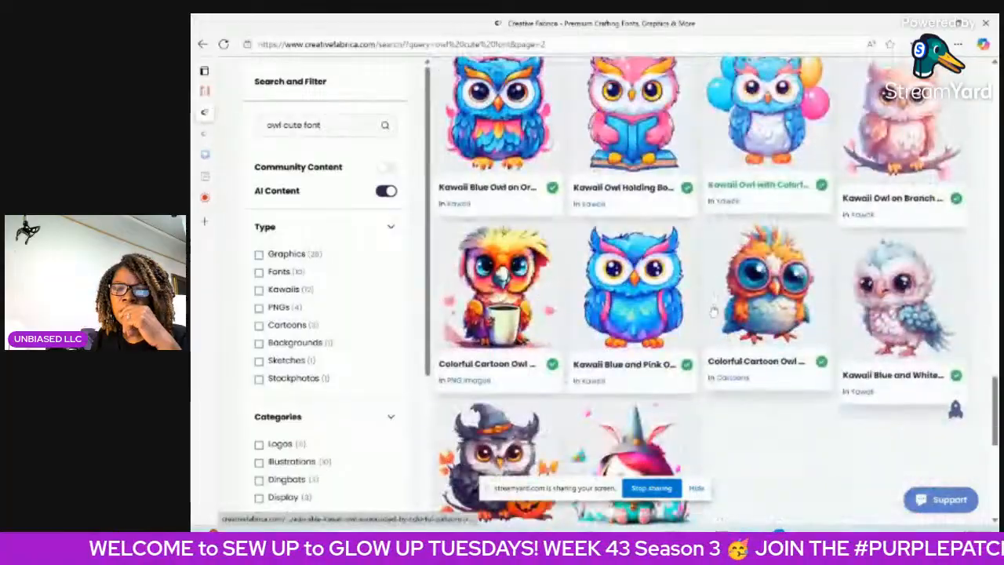
pyautogui.scroll(7, 706, 321)
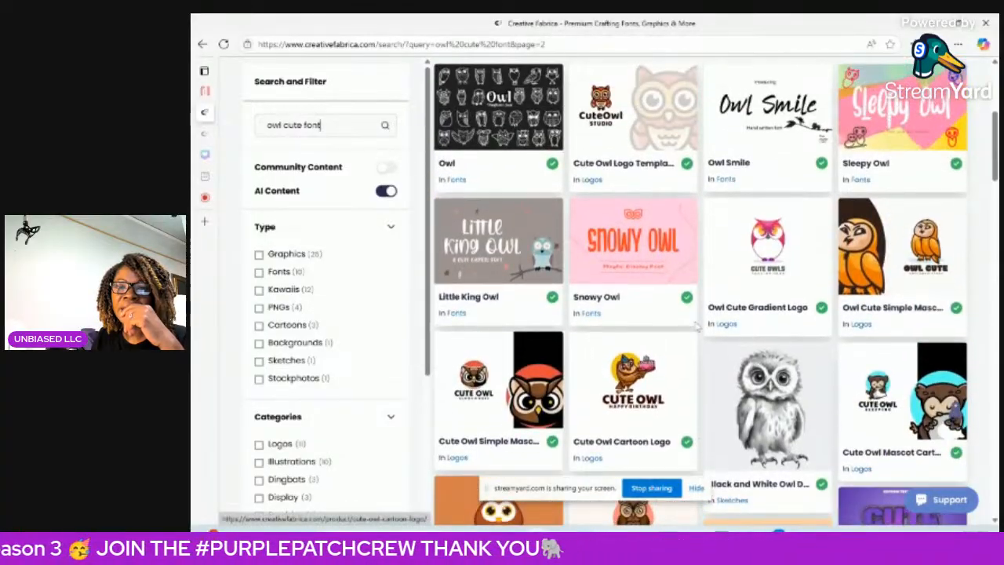
pyautogui.scroll(5, 696, 326)
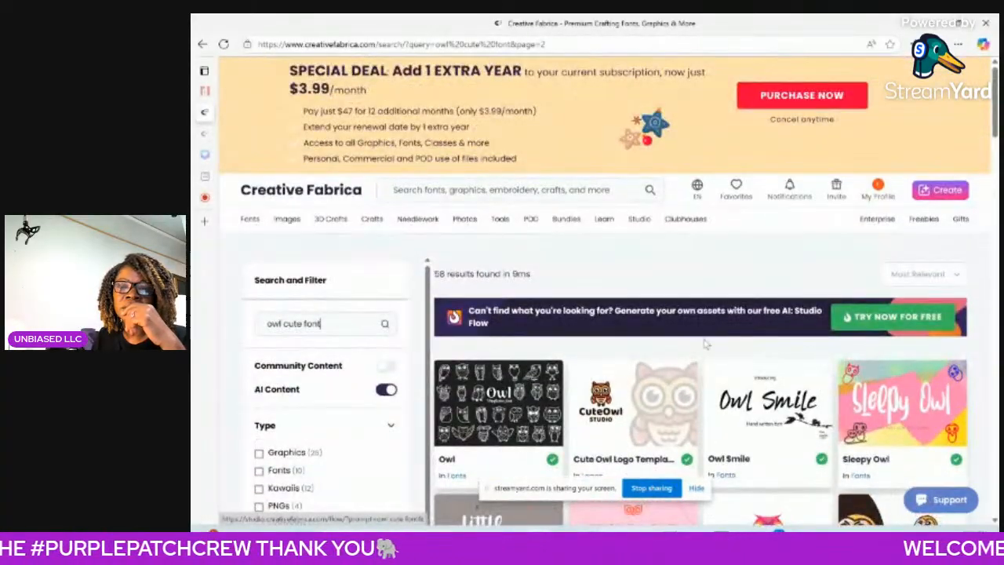
pyautogui.scroll(-2, 703, 346)
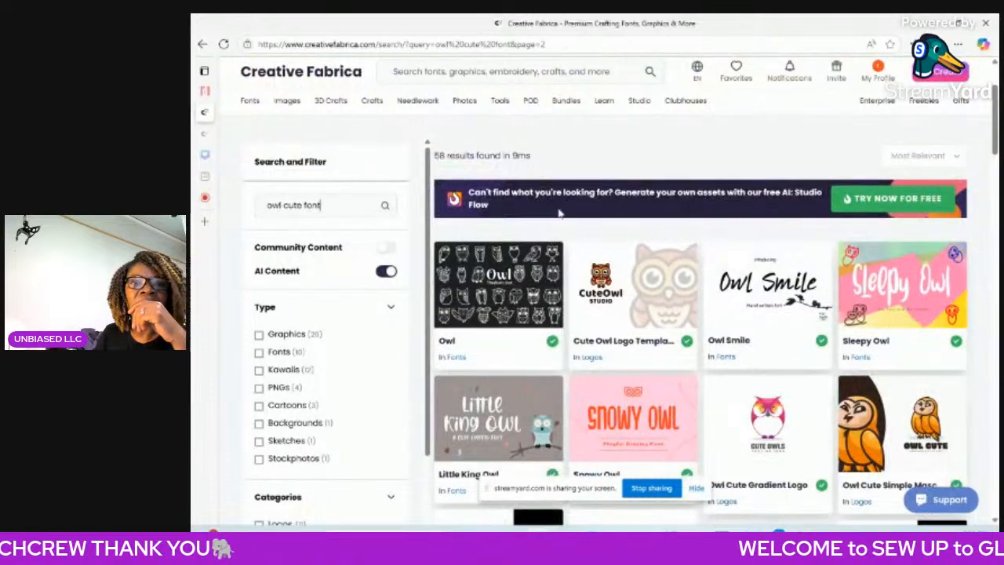
# Return to the Owl Cute page on dafont and examine the font's letters, numbers, symbols and accented characters.
pyautogui.moveTo(206, 129)
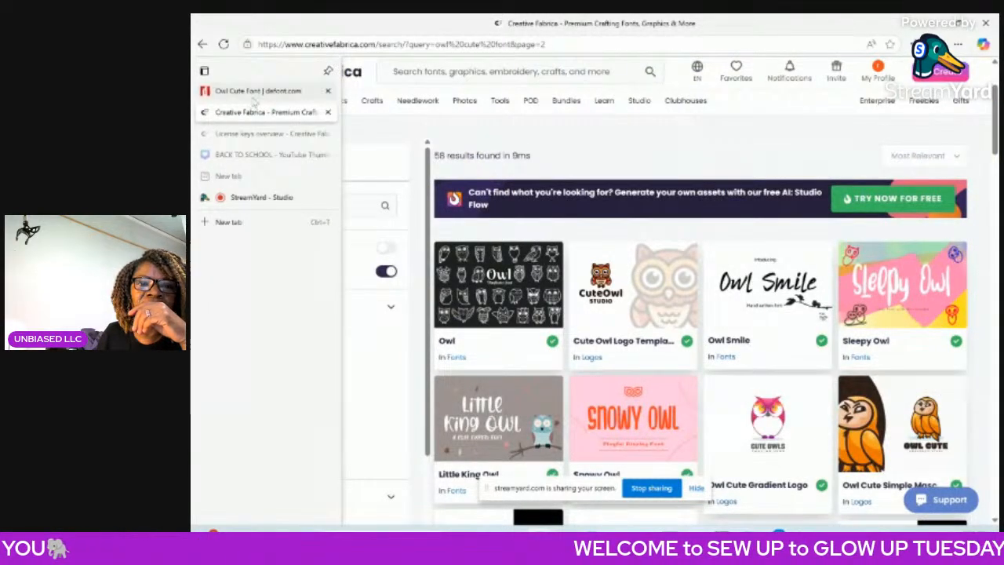
pyautogui.click(255, 92)
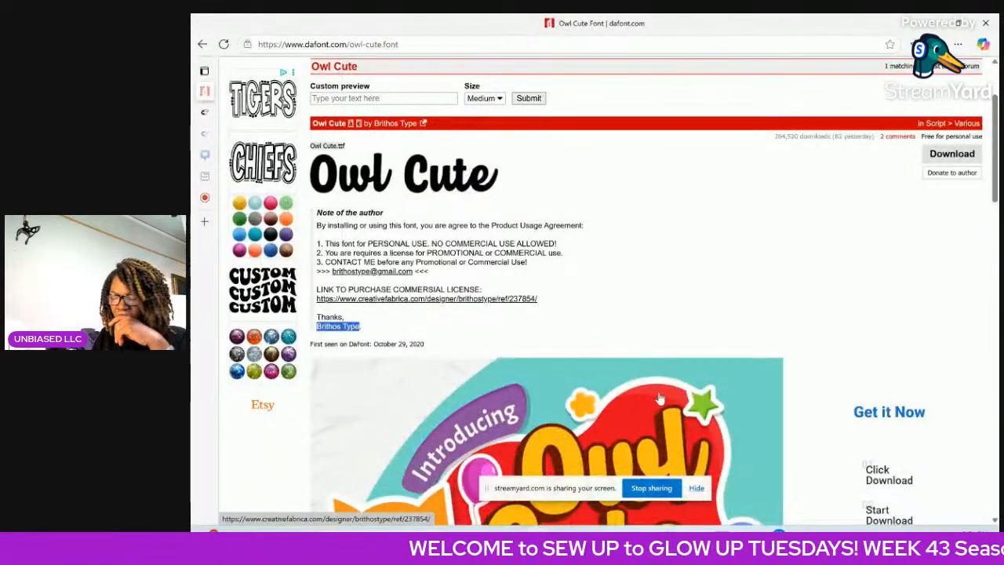
pyautogui.scroll(-1, 661, 400)
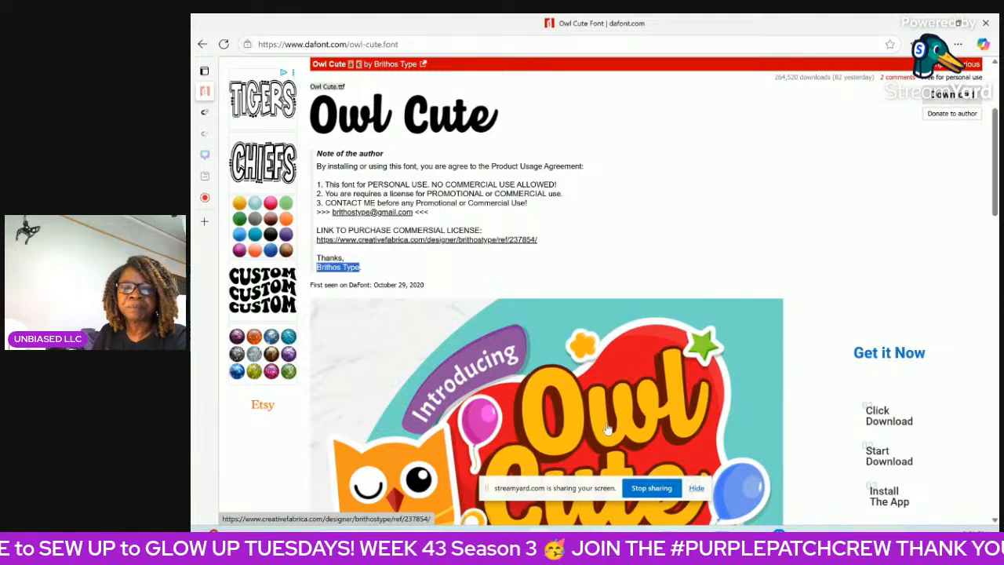
pyautogui.scroll(-3, 604, 392)
pyautogui.scroll(-5, 614, 392)
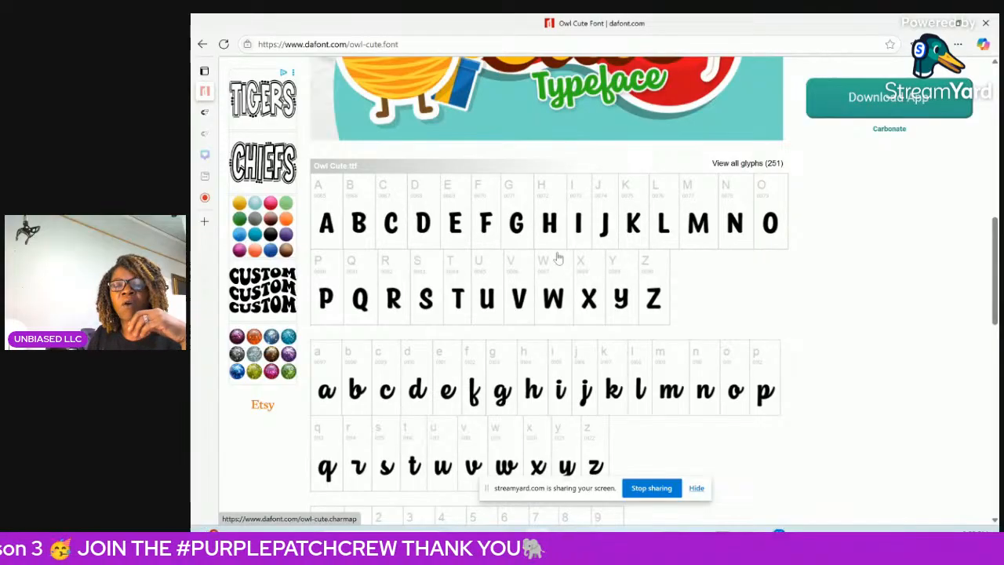
pyautogui.scroll(-1, 585, 258)
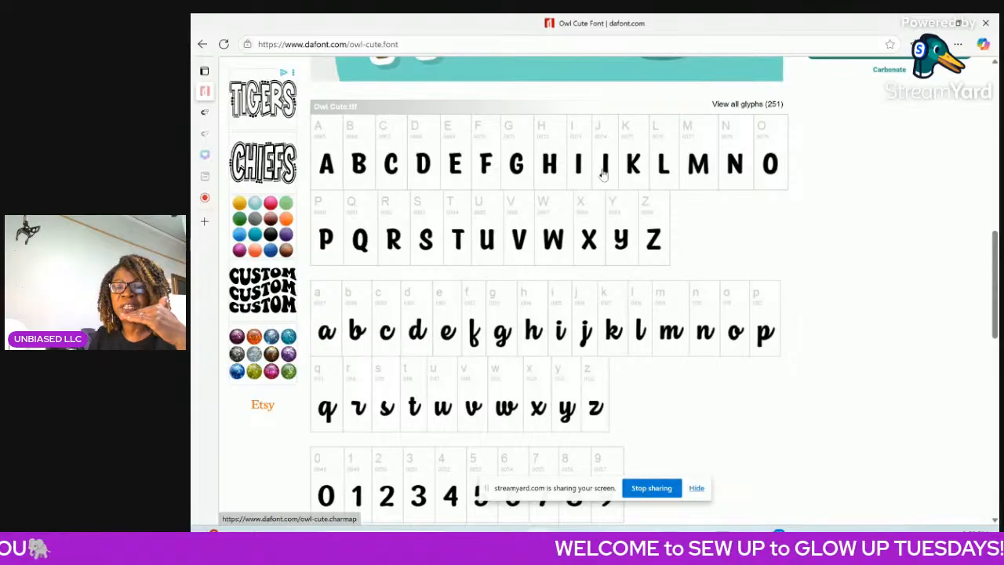
pyautogui.scroll(-2, 649, 330)
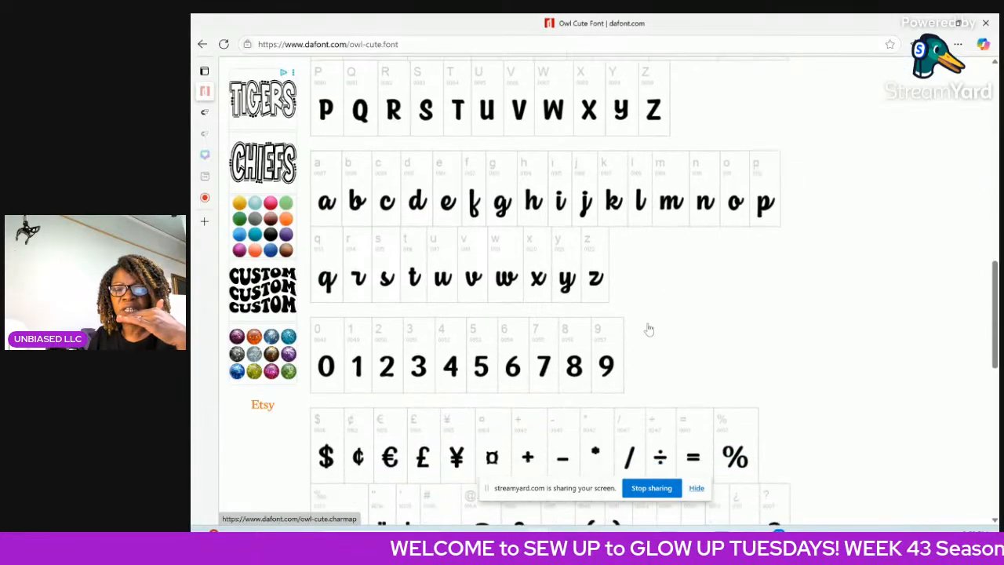
pyautogui.scroll(-1, 649, 330)
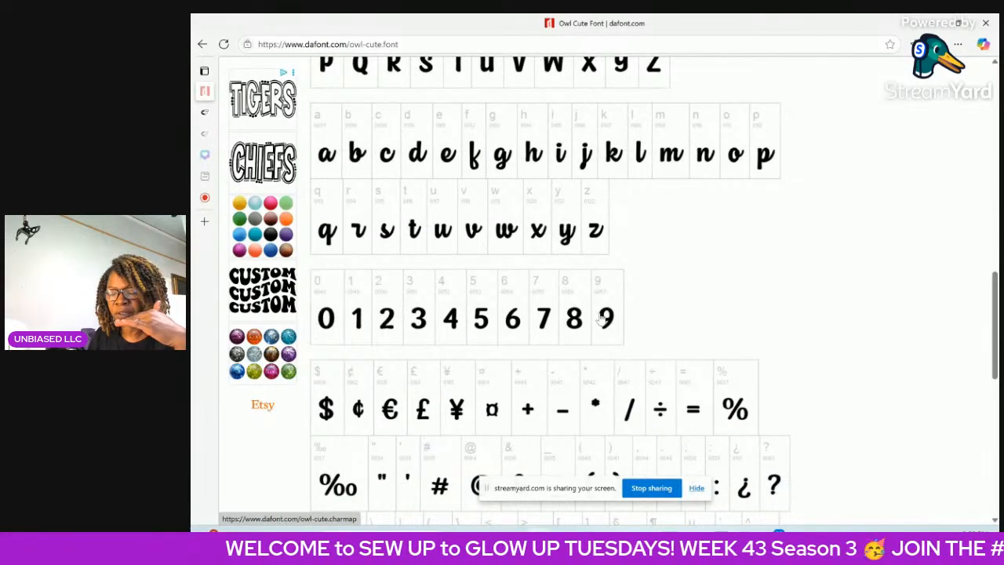
pyautogui.scroll(-2, 601, 322)
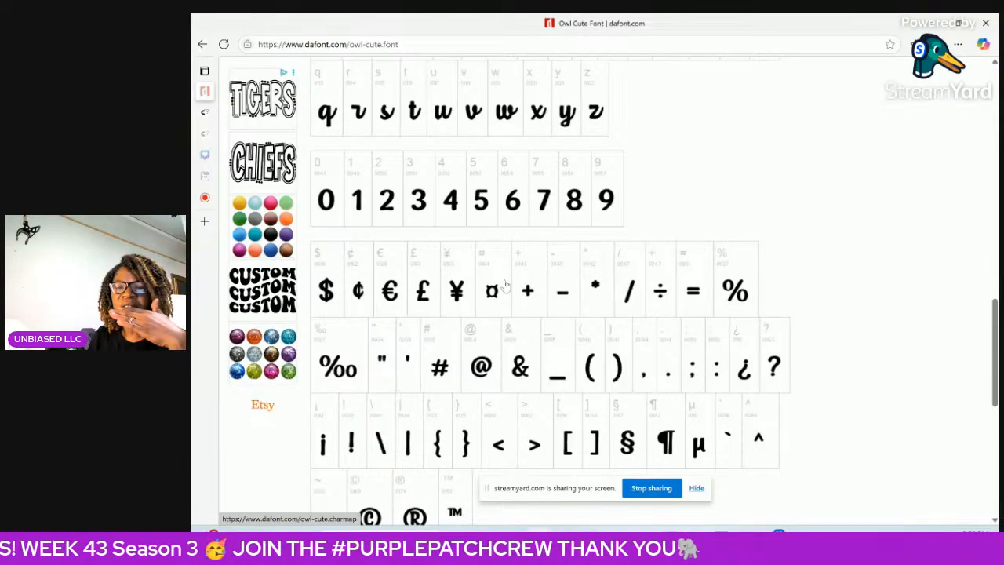
pyautogui.scroll(-1, 698, 333)
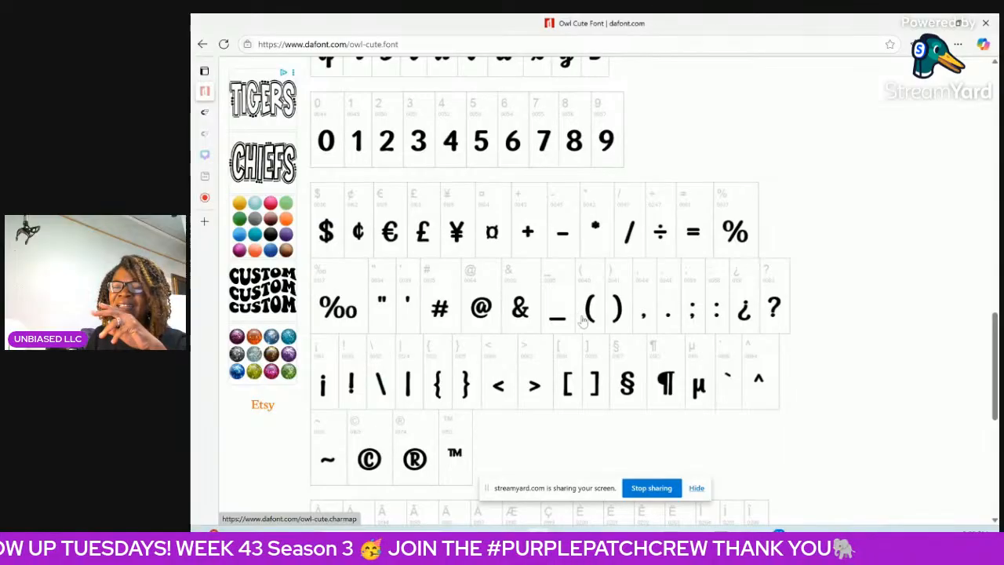
pyautogui.scroll(-2, 589, 322)
pyautogui.scroll(-3, 601, 330)
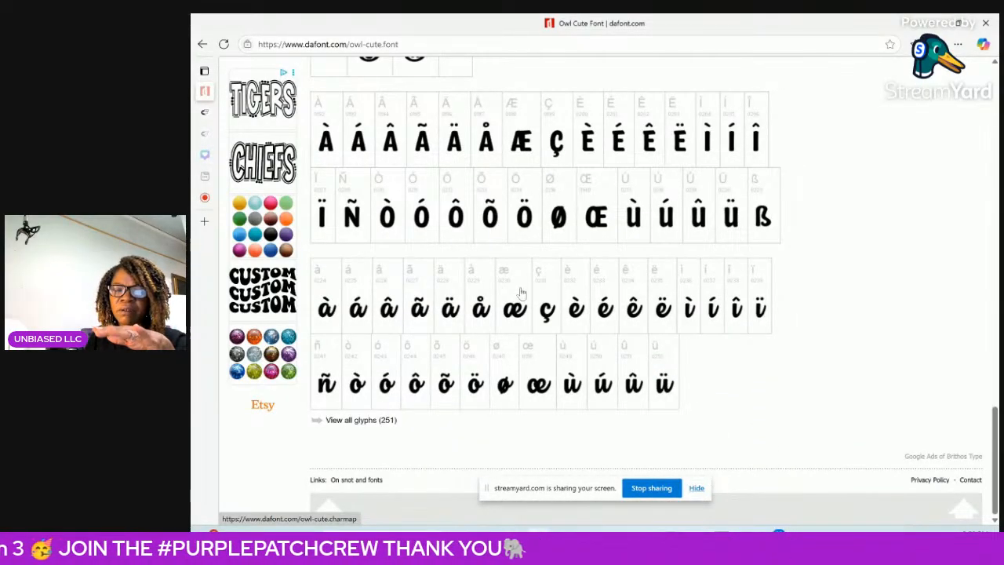
pyautogui.scroll(10, 521, 294)
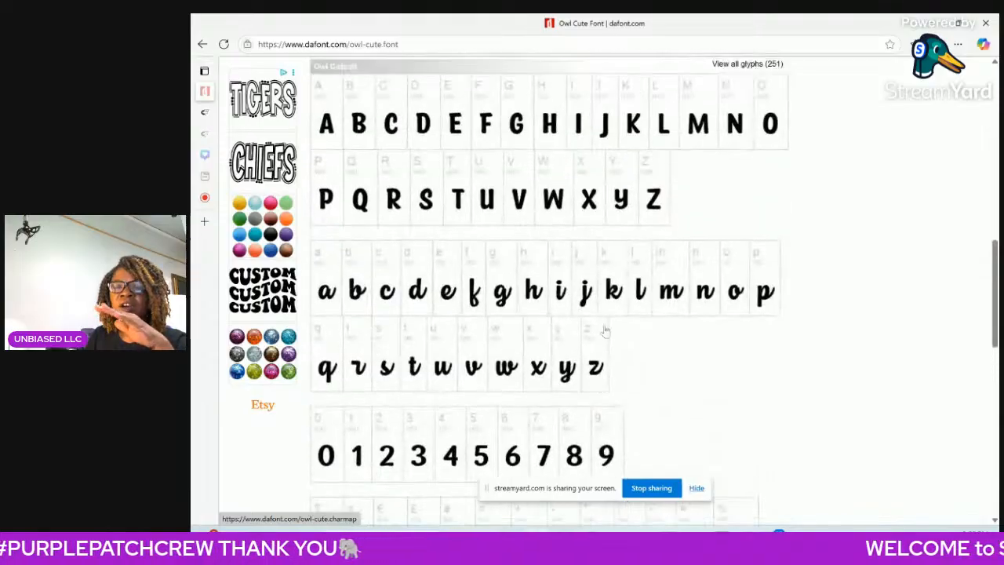
pyautogui.scroll(-3, 628, 337)
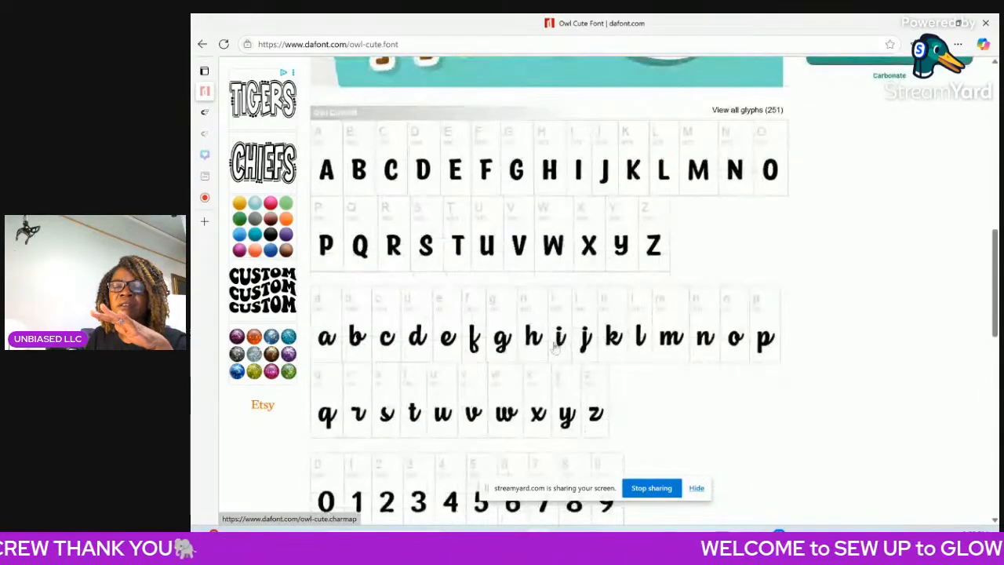
pyautogui.scroll(-1, 632, 346)
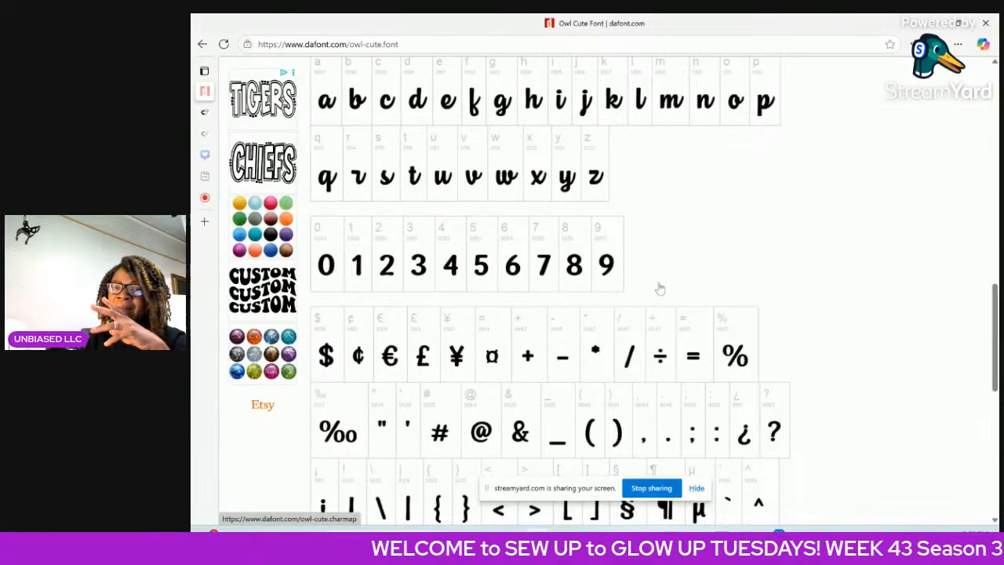
pyautogui.scroll(4, 662, 287)
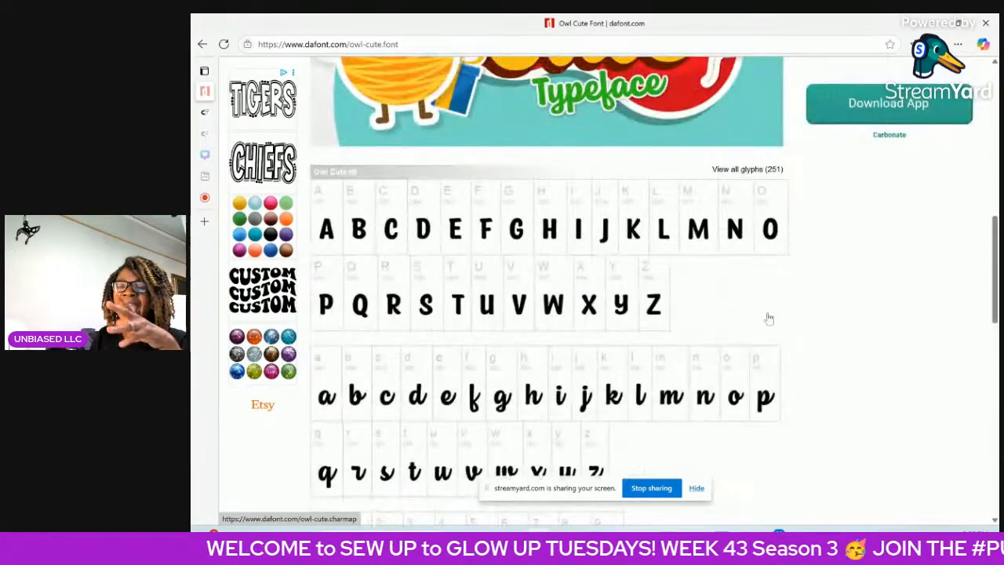
# Download the Owl Cute font from its dafont page and open the downloaded owl_cute.zip archive.
pyautogui.scroll(7, 812, 303)
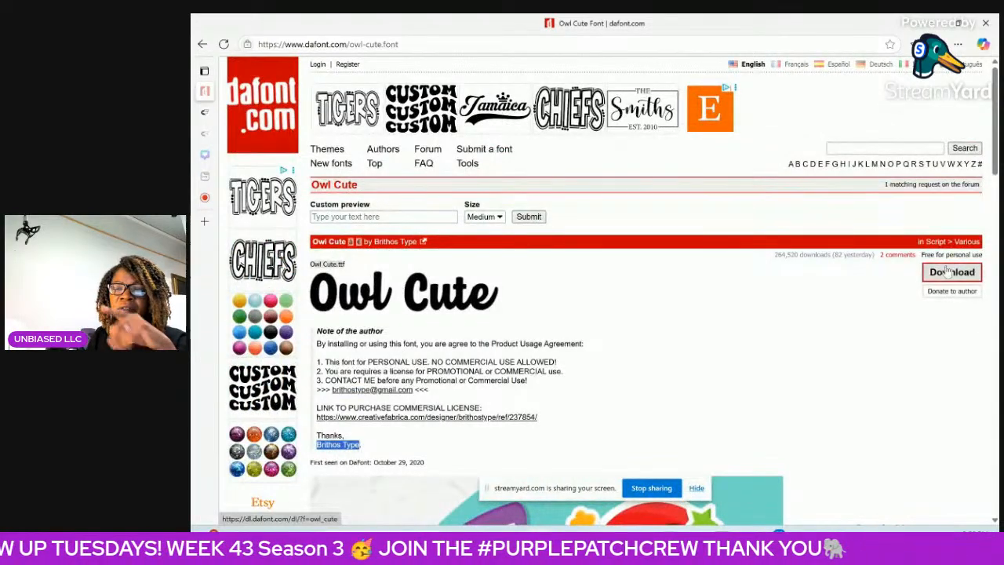
pyautogui.click(948, 272)
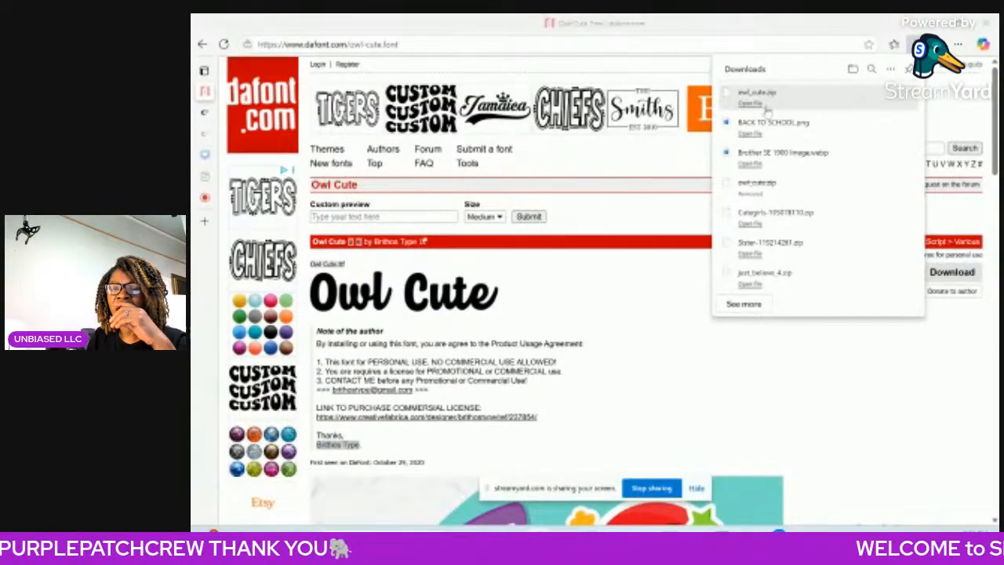
pyautogui.click(753, 102)
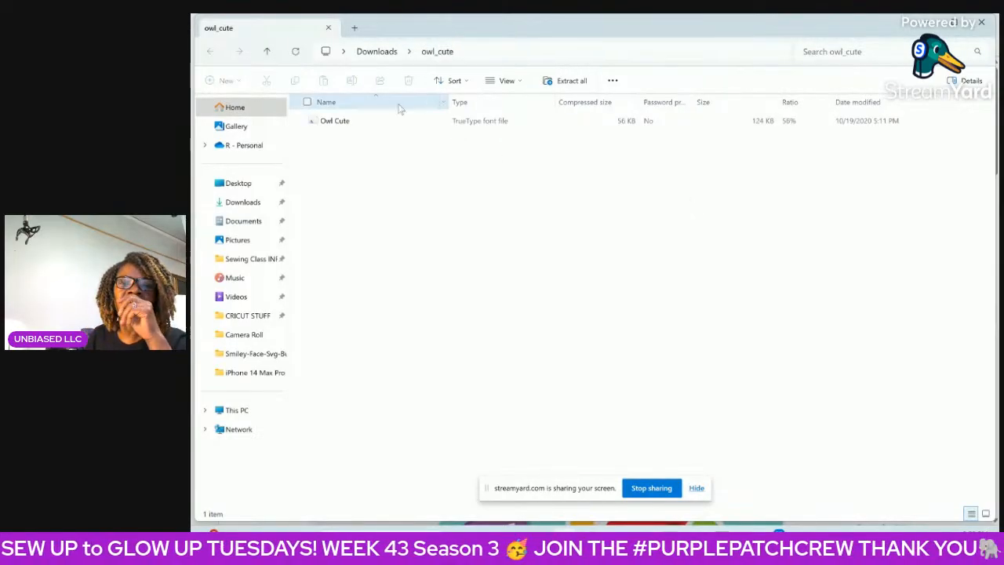
# Extract all files from the archive into the owl_cute folder in Downloads.
pyautogui.click(336, 124)
pyautogui.click(338, 125)
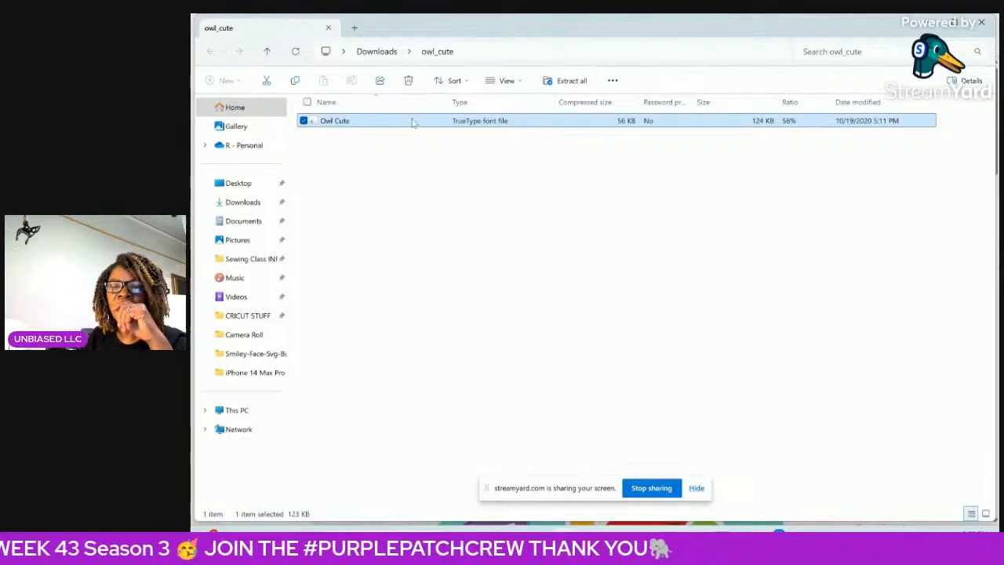
pyautogui.click(565, 80)
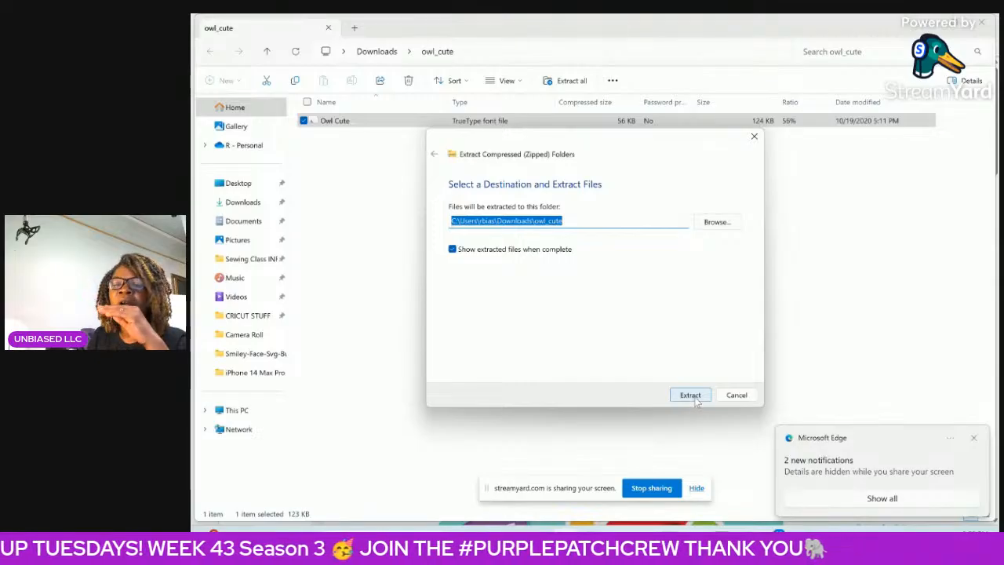
pyautogui.click(691, 395)
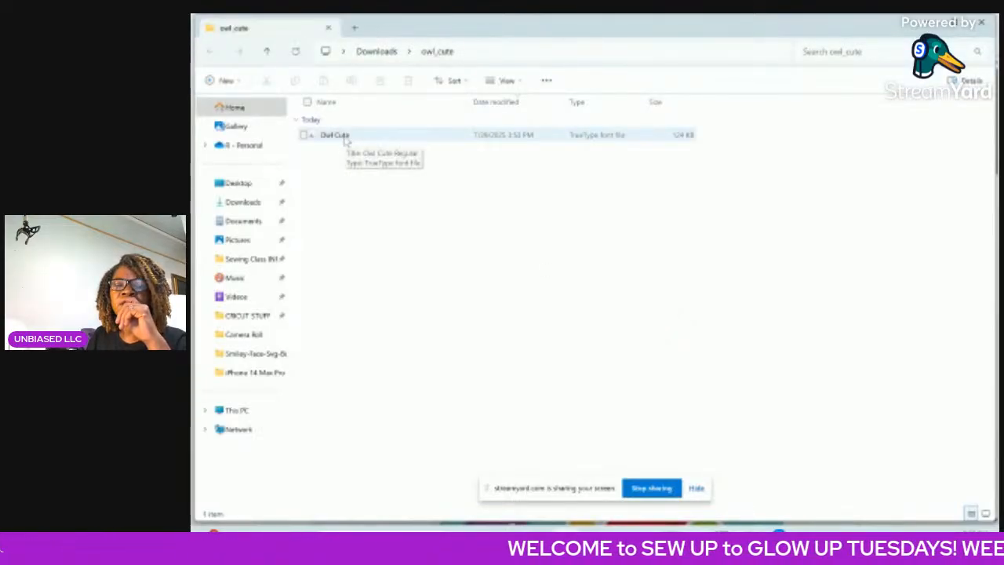
# Install the extracted Owl Cute font file, replacing the already installed version, and close the font preview.
pyautogui.doubleClick(346, 137)
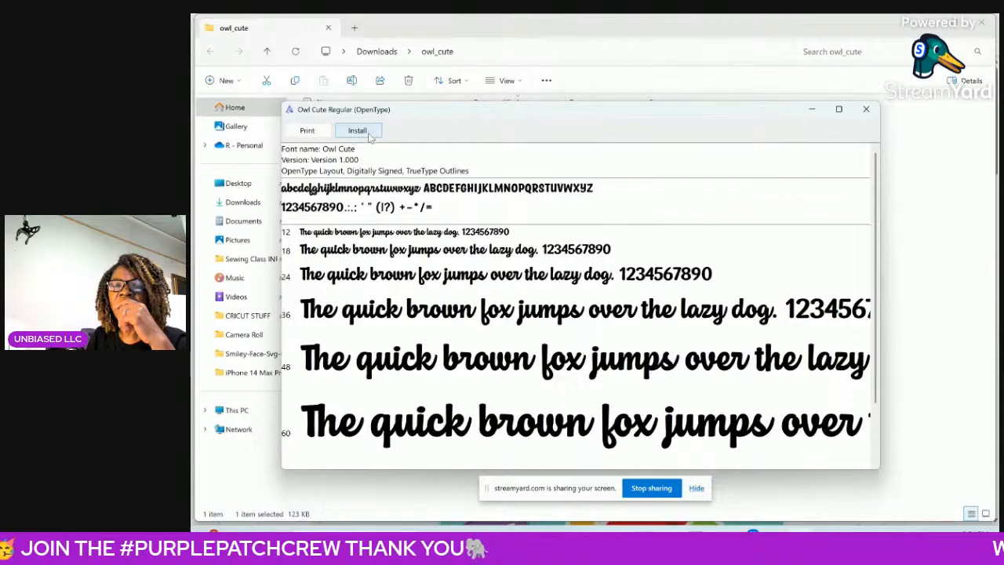
pyautogui.click(368, 135)
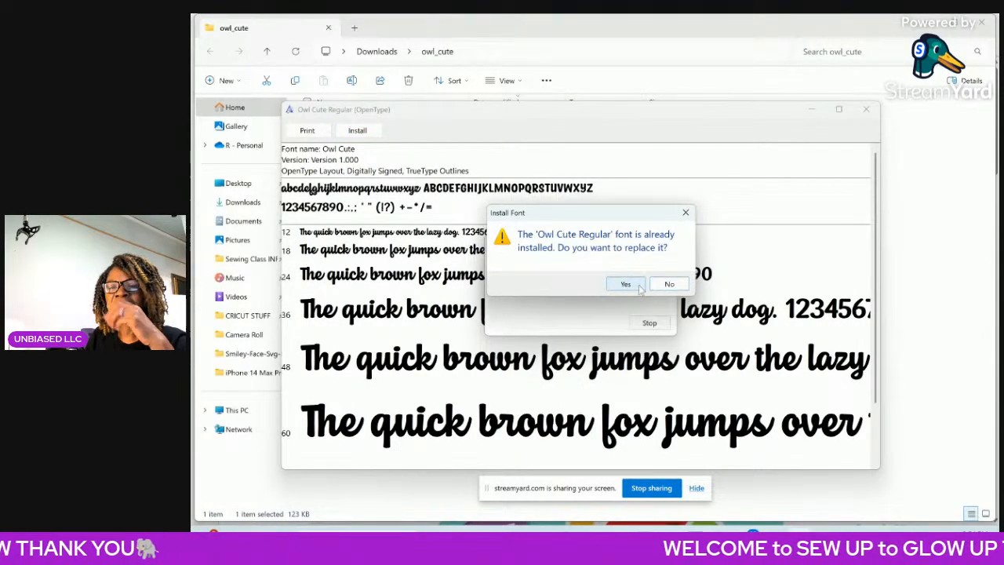
pyautogui.click(626, 285)
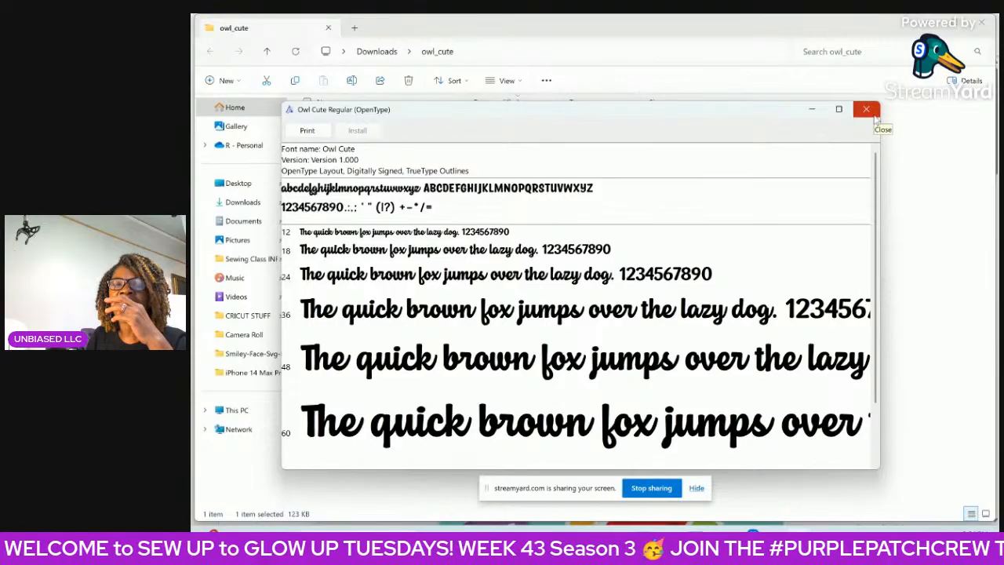
pyautogui.click(868, 111)
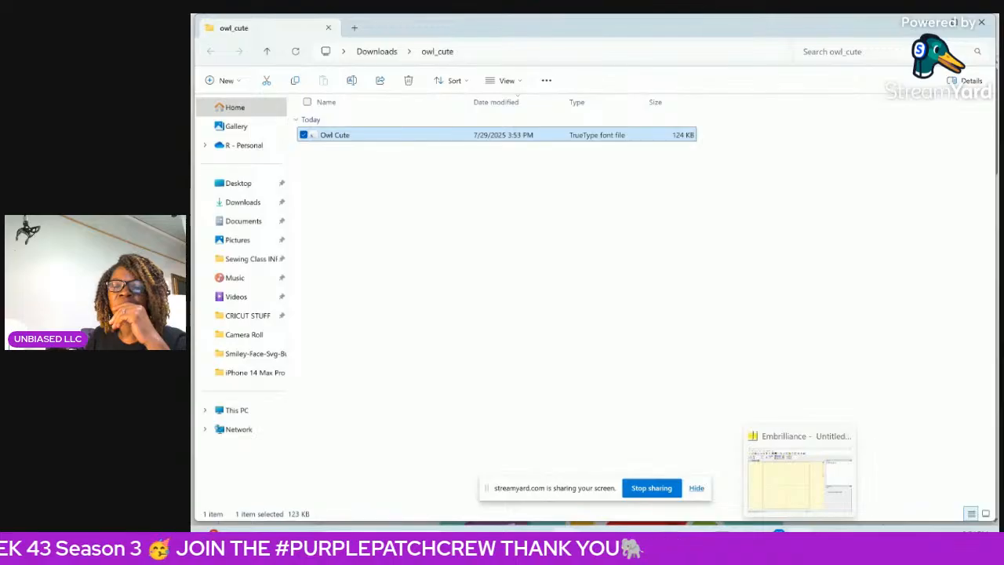
# Switch to Embrilliance and clear the file windows and the browser from behind it.
pyautogui.click(800, 538)
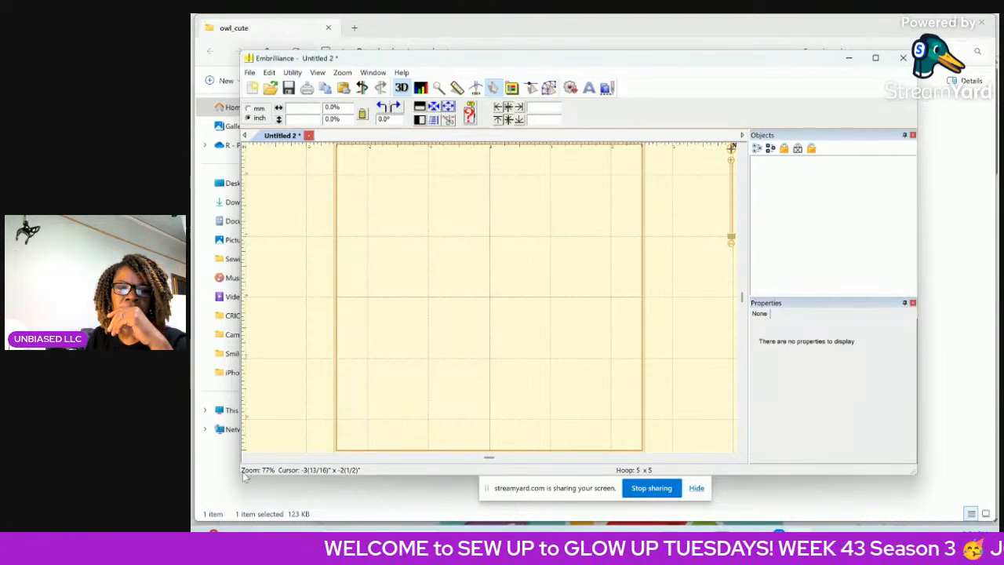
pyautogui.click(929, 28)
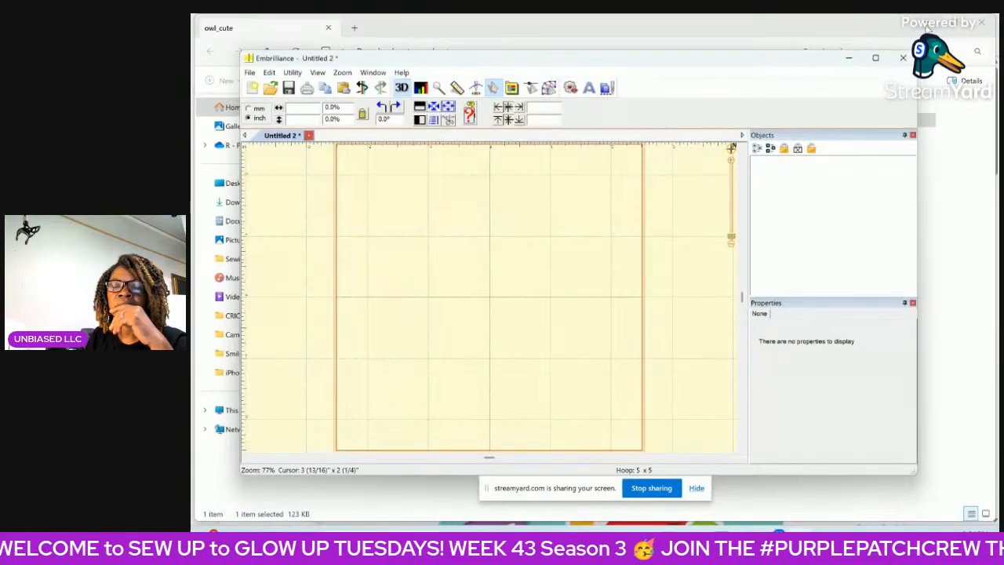
pyautogui.click(928, 28)
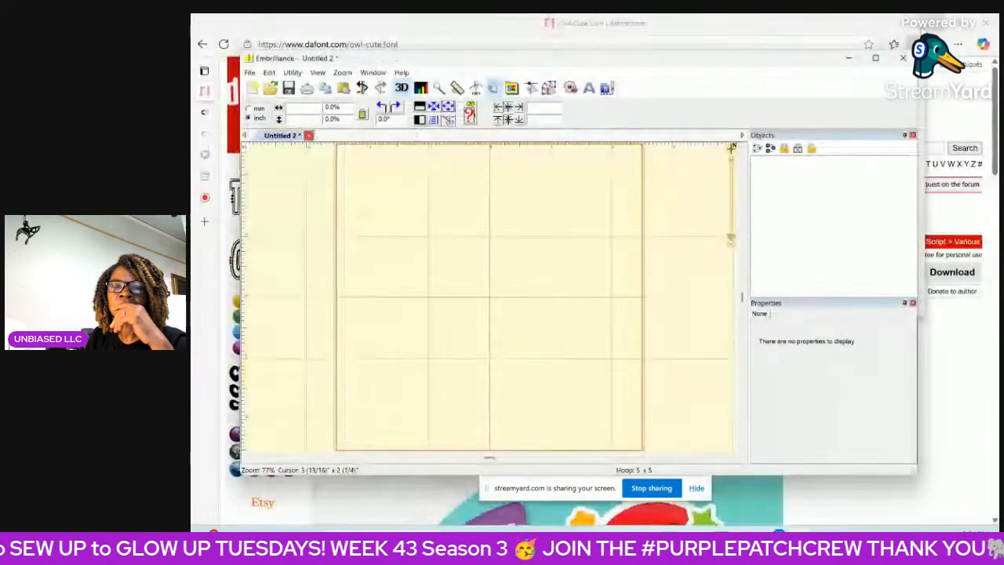
pyautogui.click(929, 26)
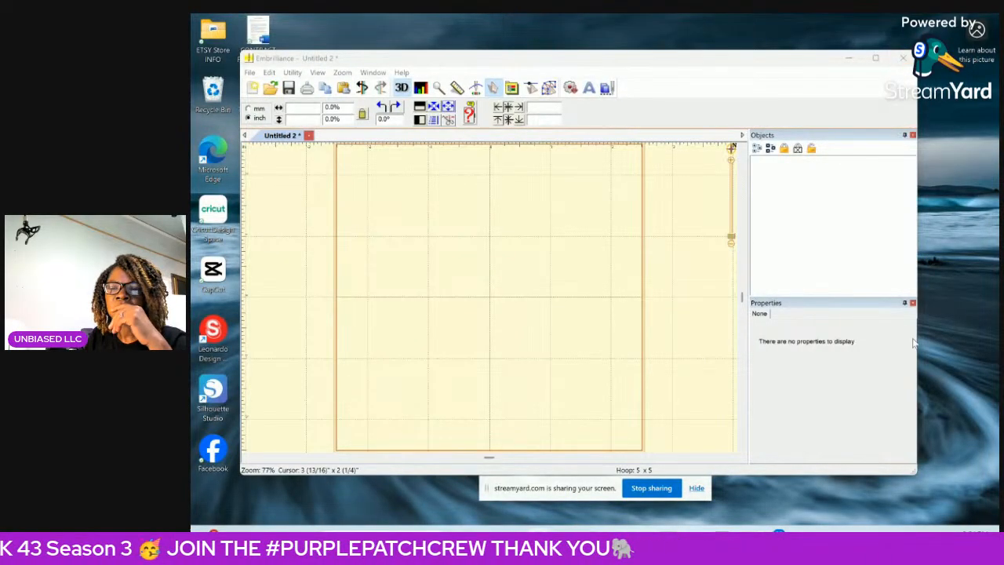
# Enlarge the program window and add the first name as TrueType art in the Owl Cute font.
pyautogui.moveTo(918, 475); pyautogui.dragTo(975, 507)
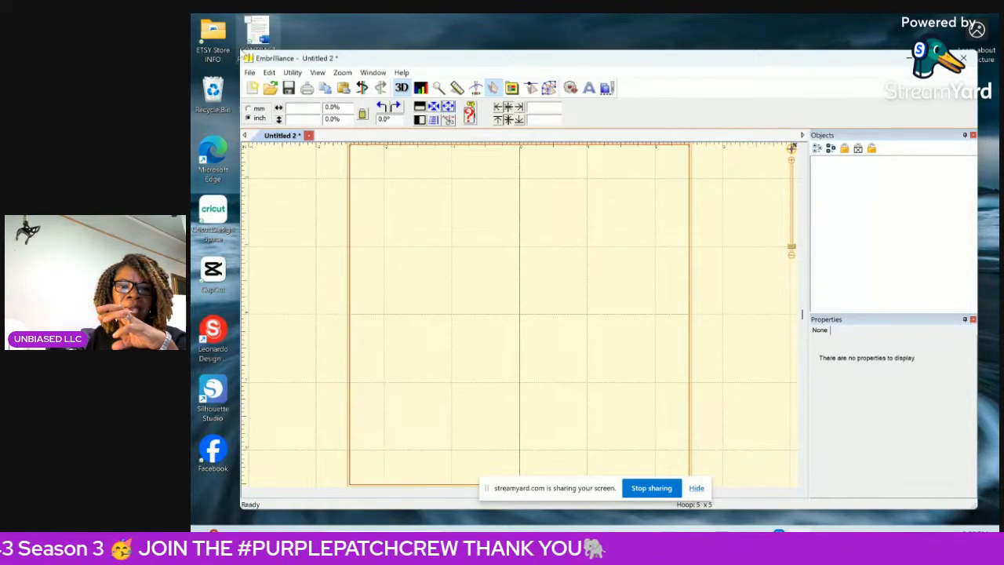
pyautogui.moveTo(241, 49); pyautogui.dragTo(197, 18)
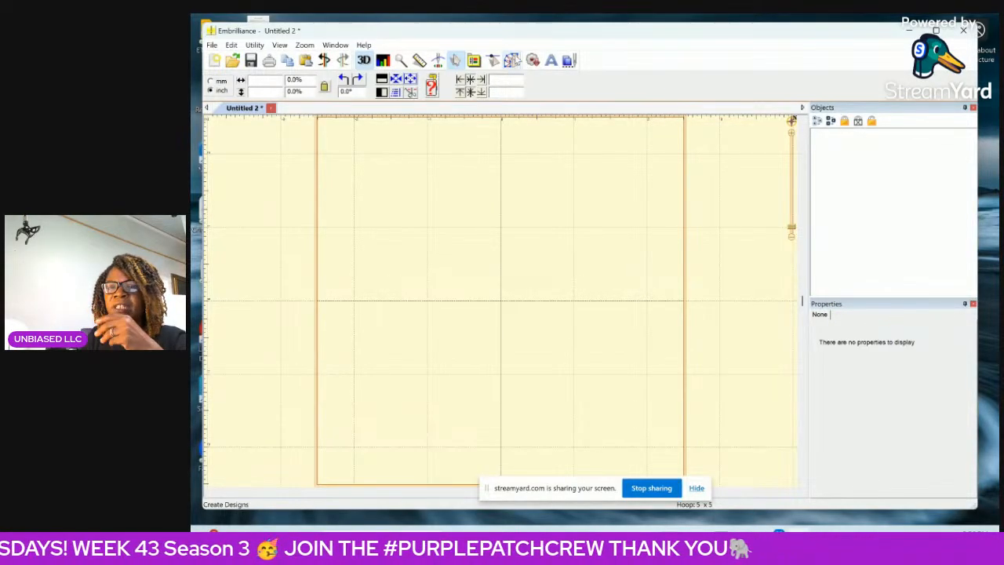
pyautogui.click(511, 61)
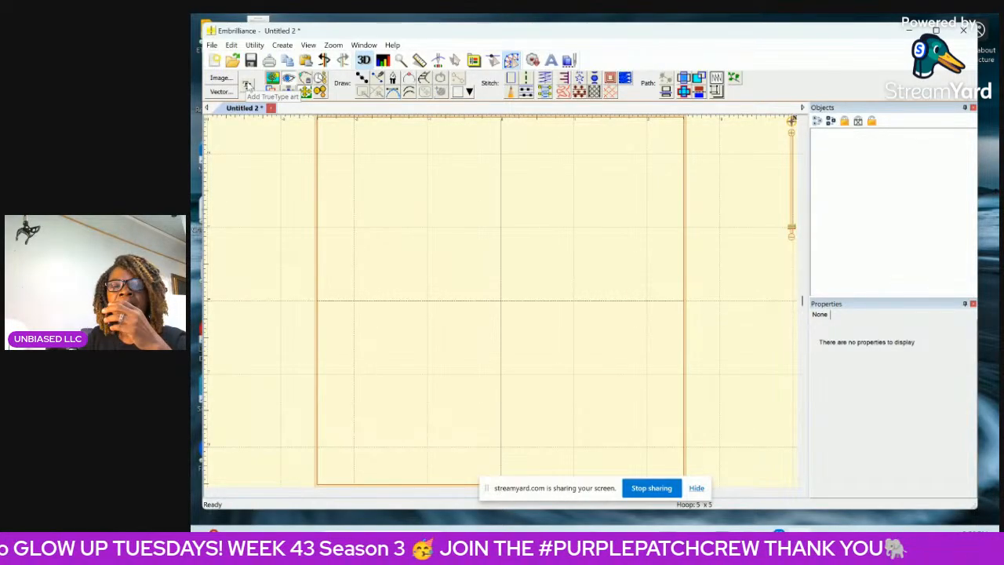
pyautogui.click(248, 84)
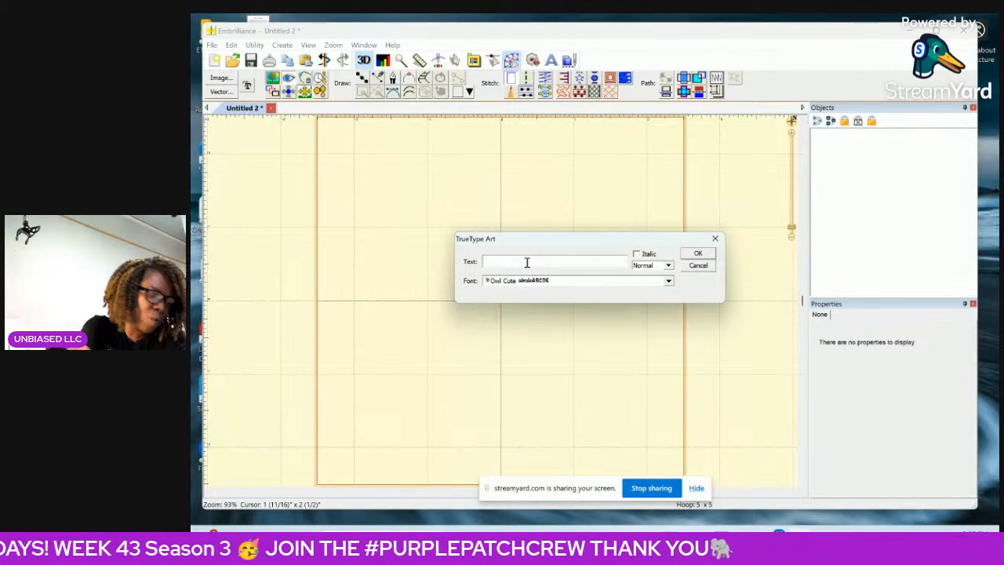
pyautogui.write('K')
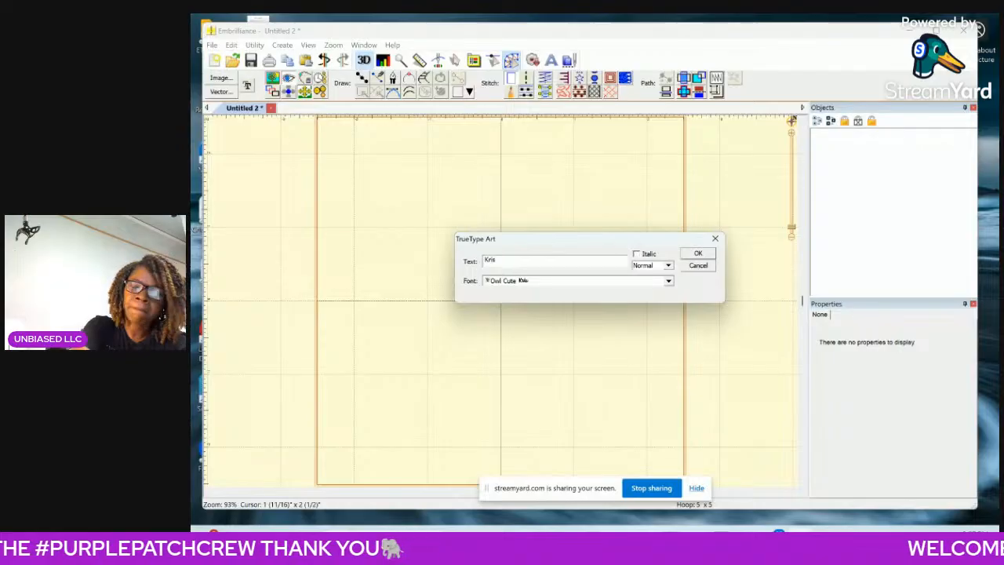
pyautogui.write('ristyn')
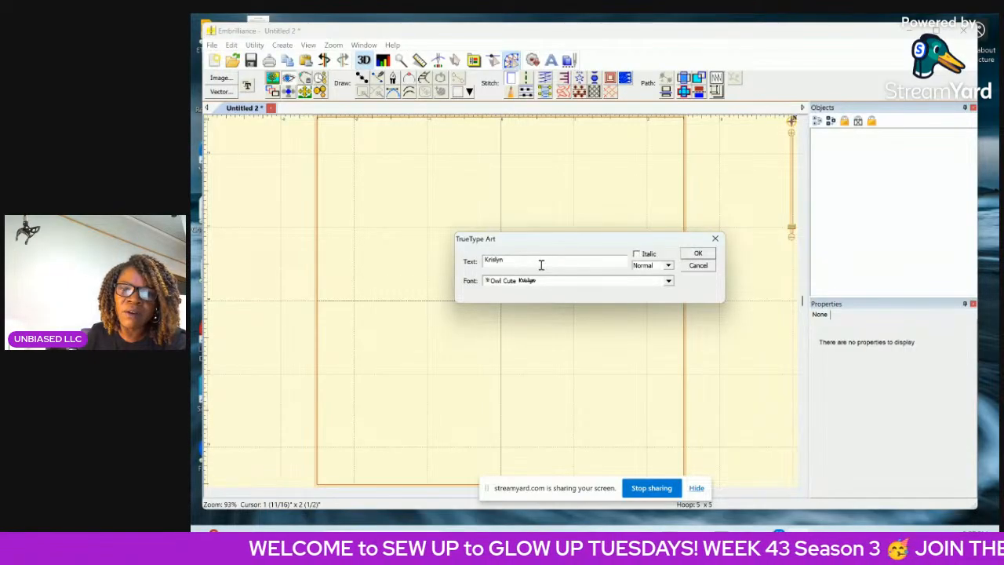
pyautogui.click(699, 255)
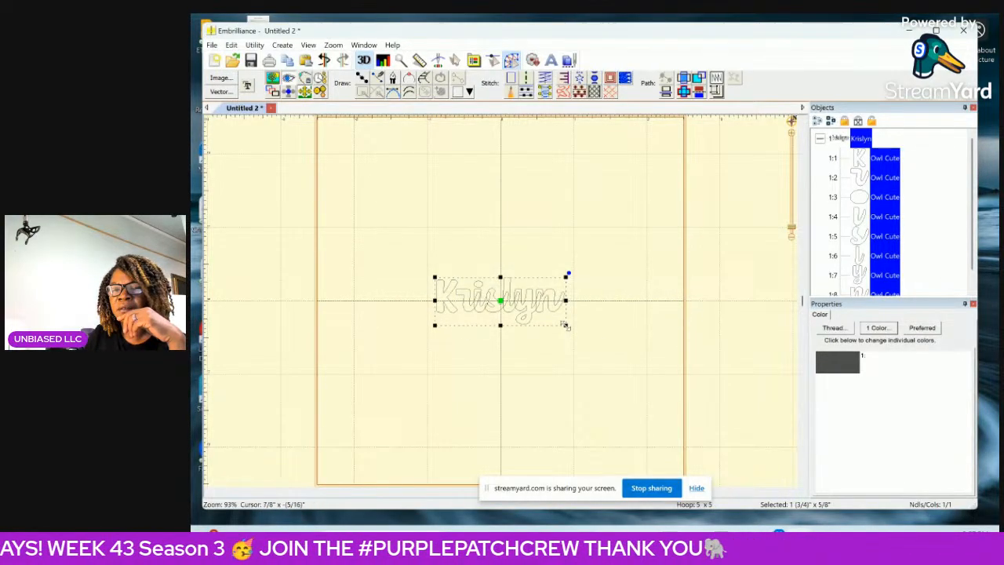
# Enlarge the name outline to about 3 5/16 by 1 3/16 inches and move it near the hoop's centre.
pyautogui.moveTo(565, 325); pyautogui.dragTo(688, 378)
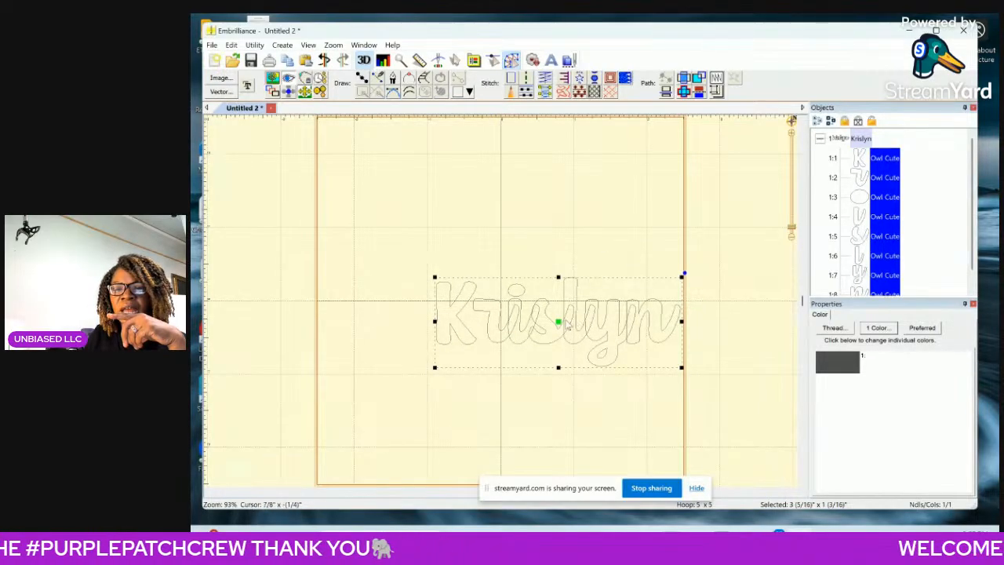
pyautogui.moveTo(558, 325); pyautogui.dragTo(506, 291)
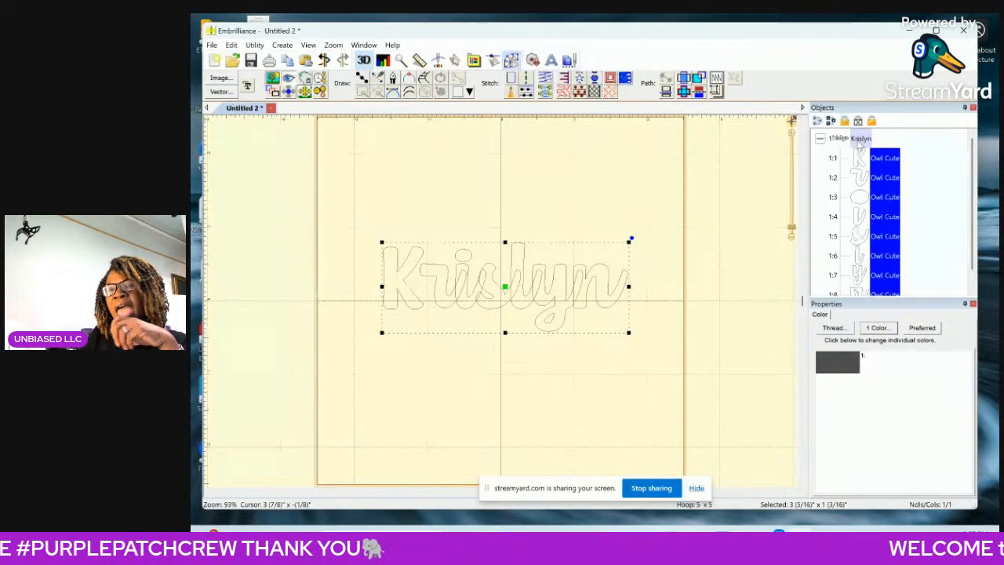
pyautogui.click(845, 140)
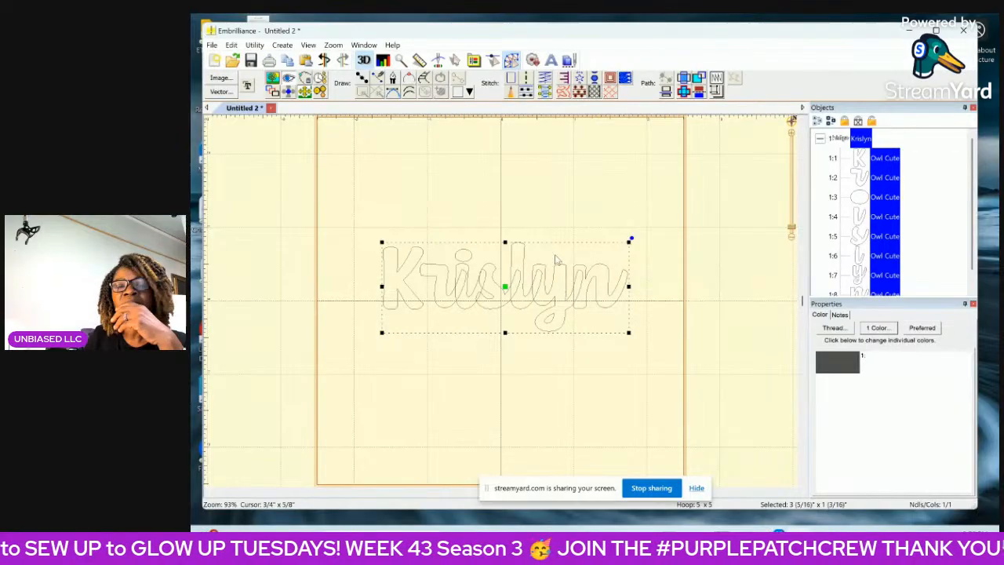
pyautogui.click(565, 216)
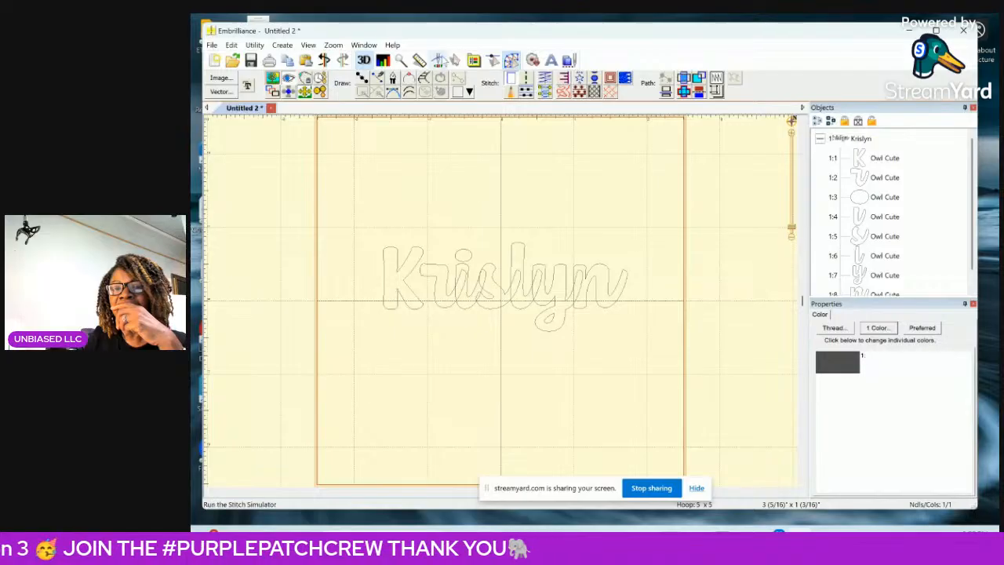
# Check the outlined name in the stitch simulator, and convert all its letters to Fill stitches.
pyautogui.click(438, 62)
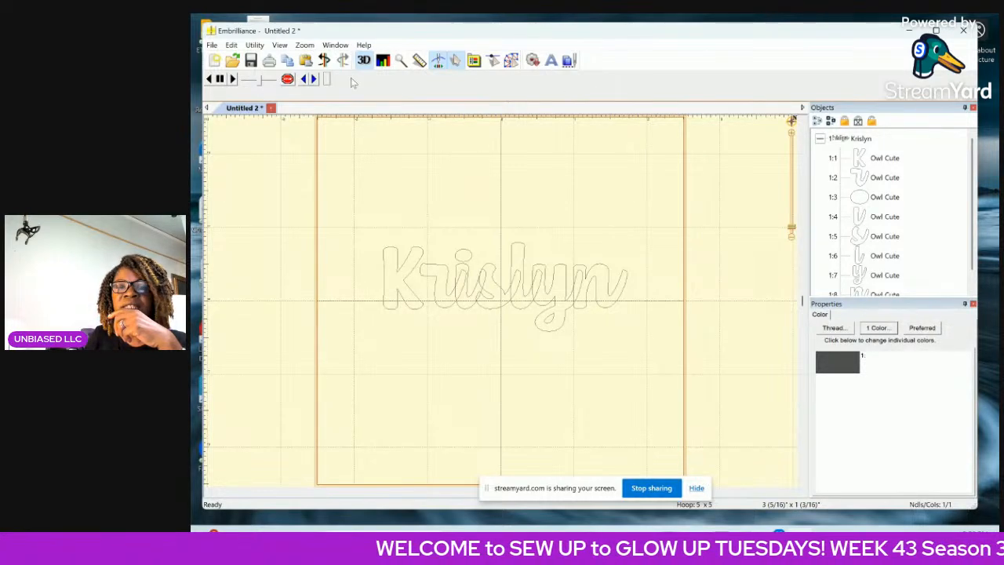
pyautogui.click(456, 62)
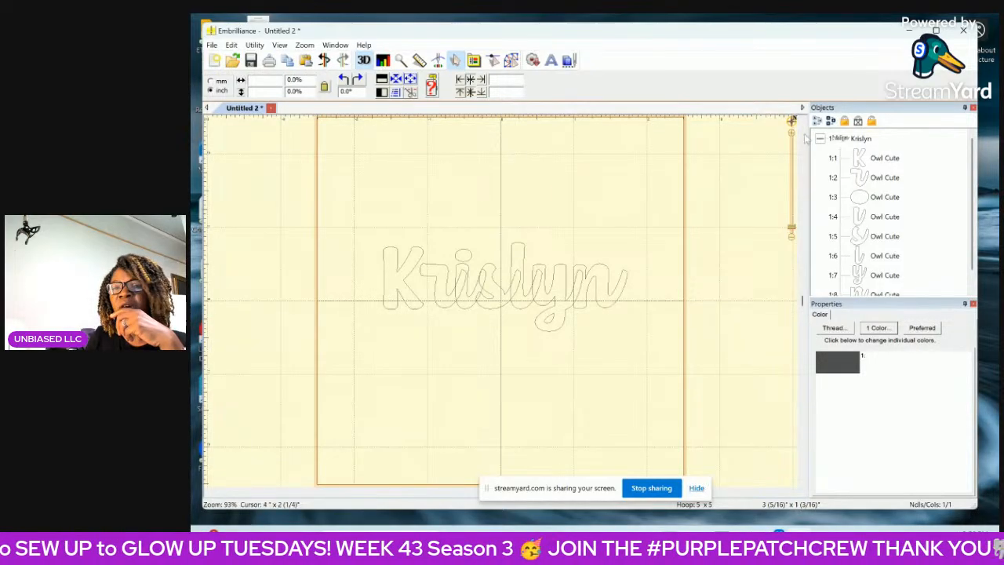
pyautogui.click(853, 139)
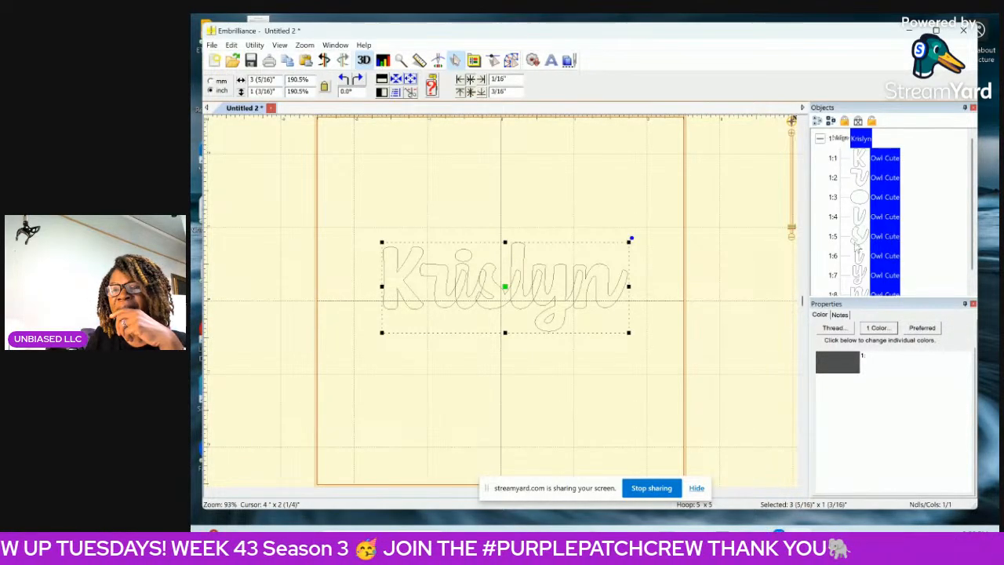
pyautogui.click(510, 60)
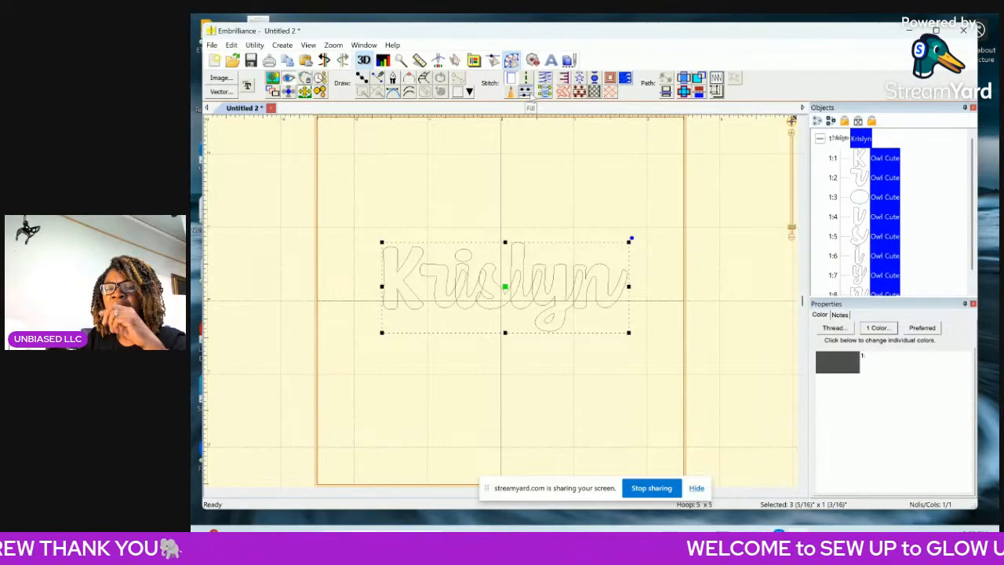
pyautogui.click(531, 97)
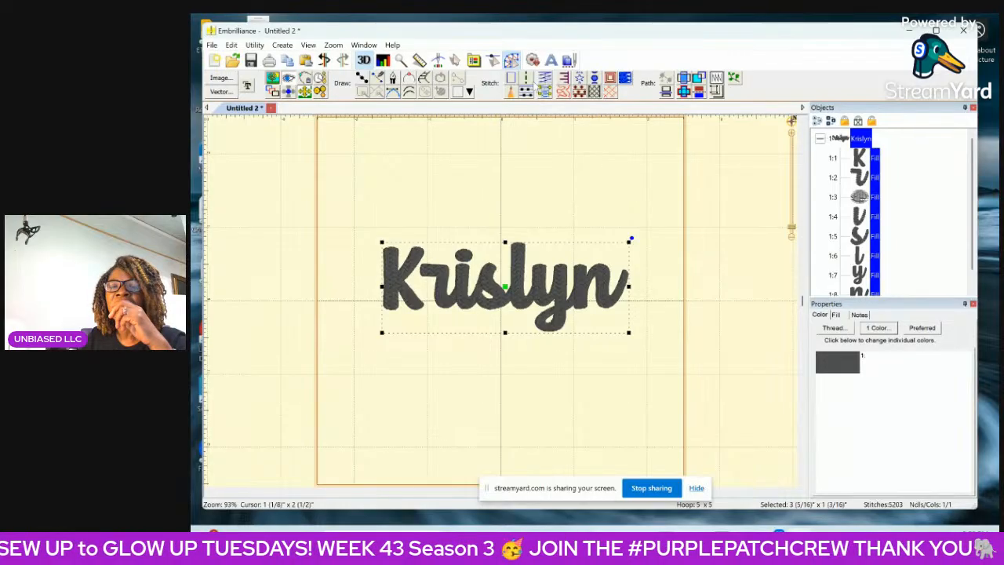
# Preview the filled name's stitch-out in the stitch simulator and return to Create mode.
pyautogui.click(438, 61)
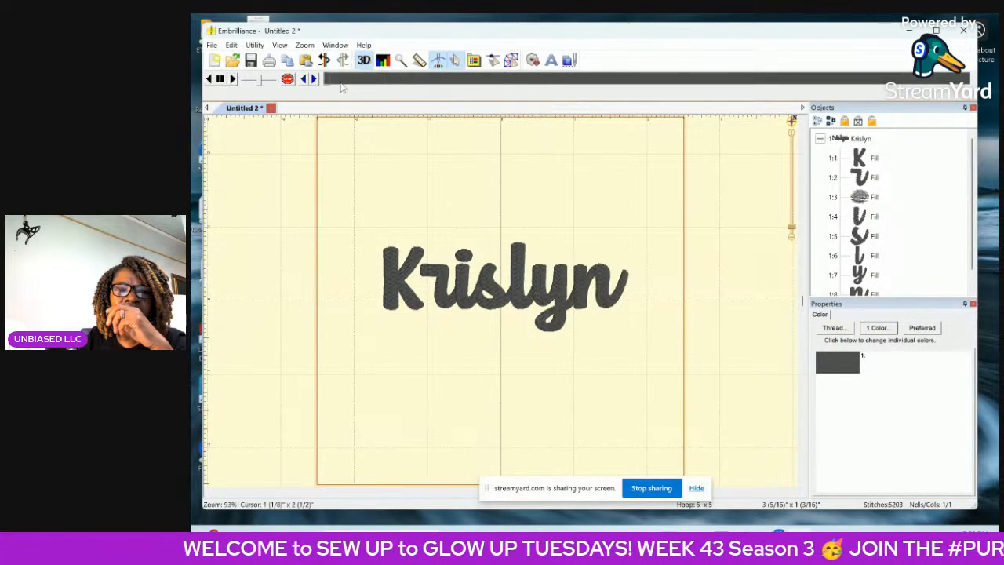
pyautogui.moveTo(328, 81)
pyautogui.mouseDown()
pyautogui.moveTo(489, 94)
pyautogui.moveTo(598, 82)
pyautogui.mouseUp()
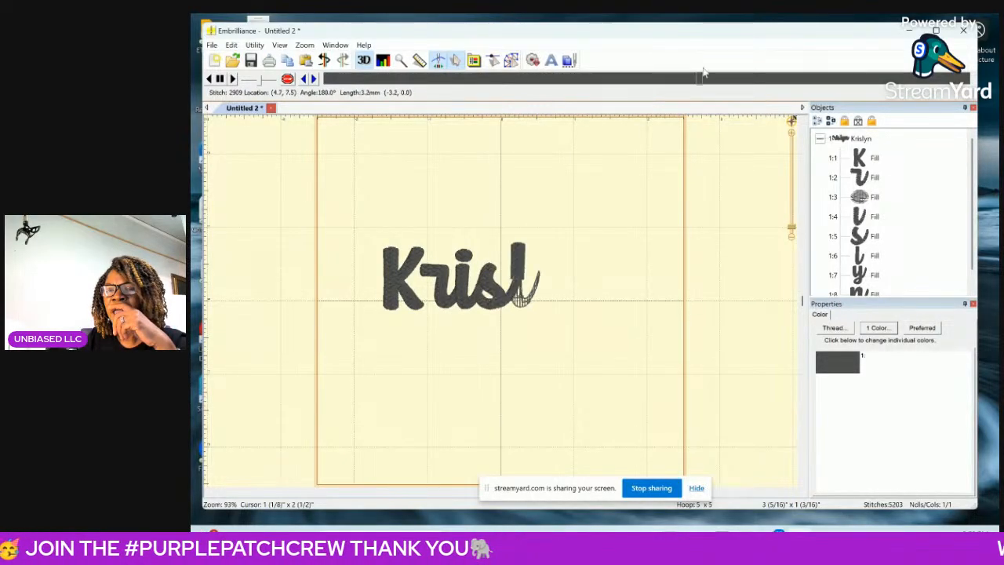
pyautogui.click(512, 62)
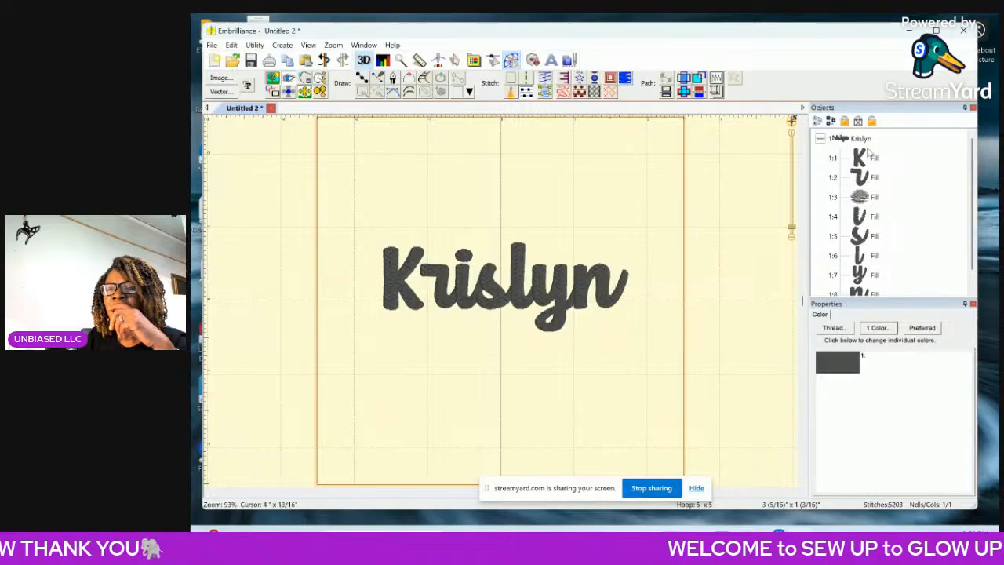
# Widen the filled name to about 3 11/16 inches, keeping its height at about 1 3/16 inches.
pyautogui.click(868, 145)
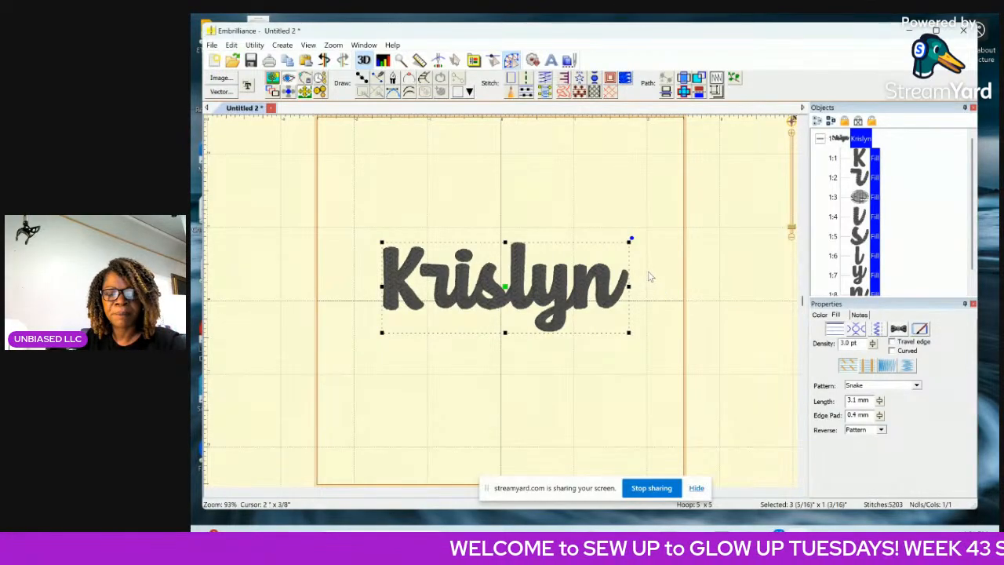
pyautogui.moveTo(628, 287); pyautogui.dragTo(656, 291)
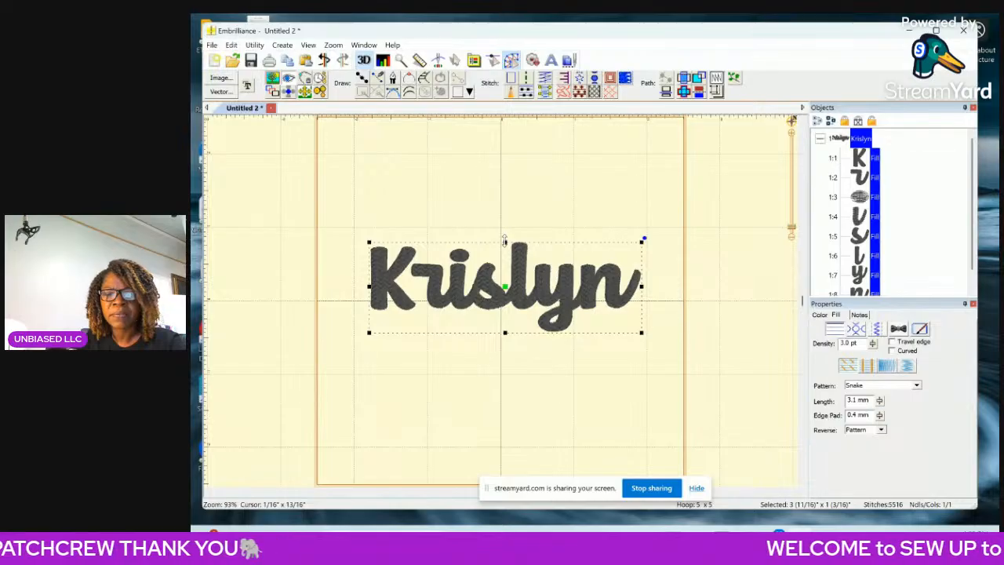
pyautogui.moveTo(504, 240)
pyautogui.mouseDown()
pyautogui.moveTo(514, 221)
pyautogui.moveTo(514, 233)
pyautogui.mouseUp()
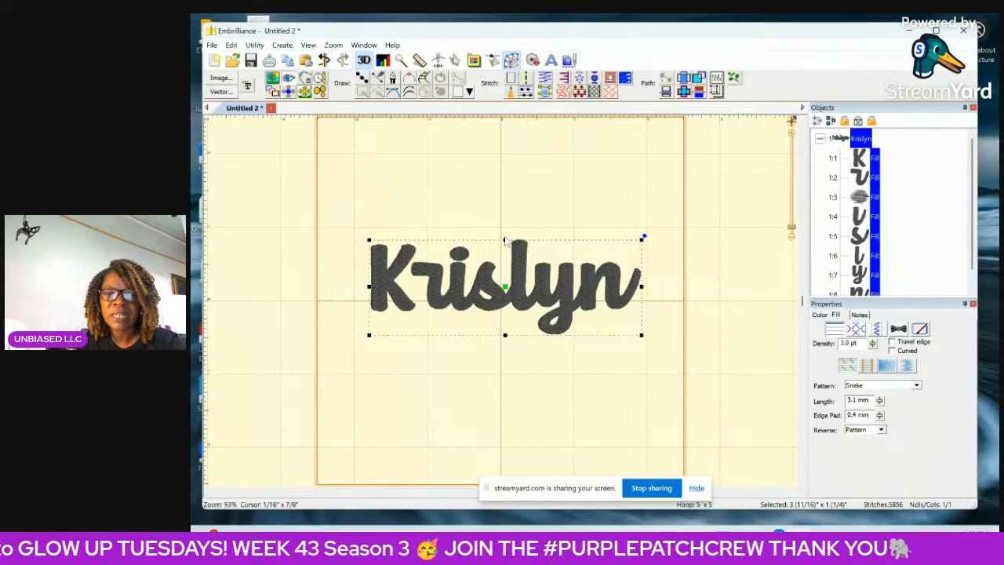
pyautogui.moveTo(504, 240); pyautogui.dragTo(507, 244)
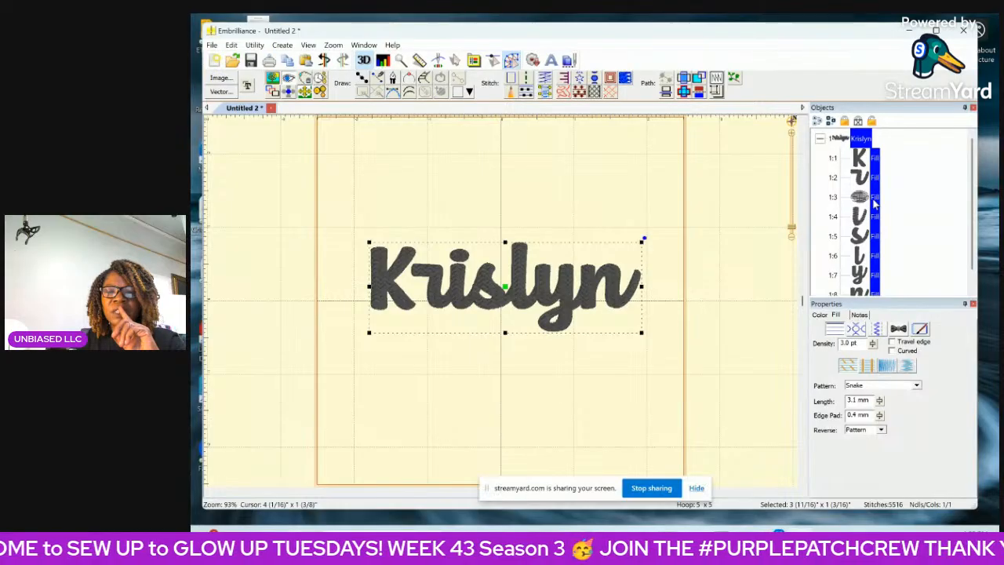
# Stretch the letter s in the middle of the name to about 3/4 inch high.
pyautogui.click(865, 243)
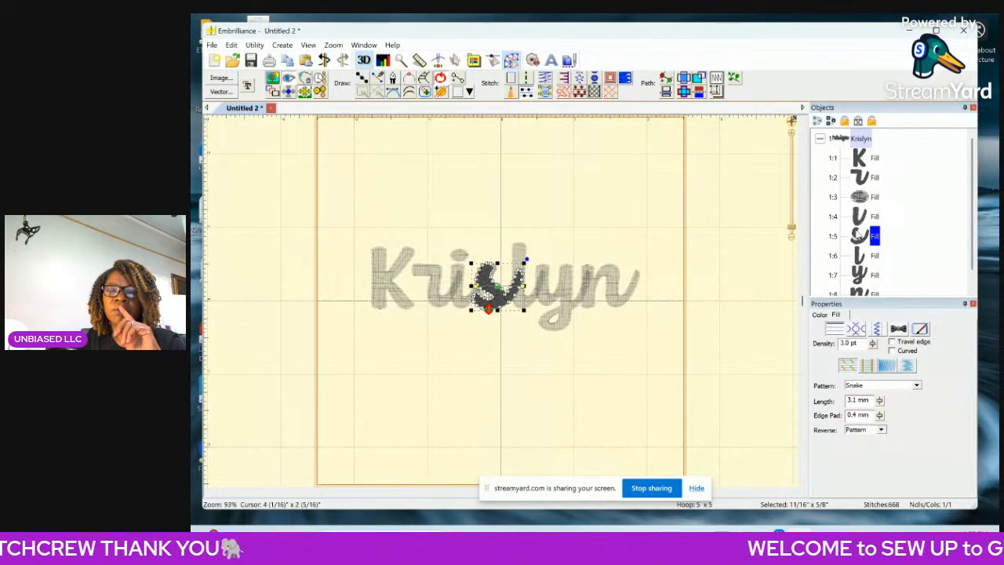
pyautogui.click(793, 135)
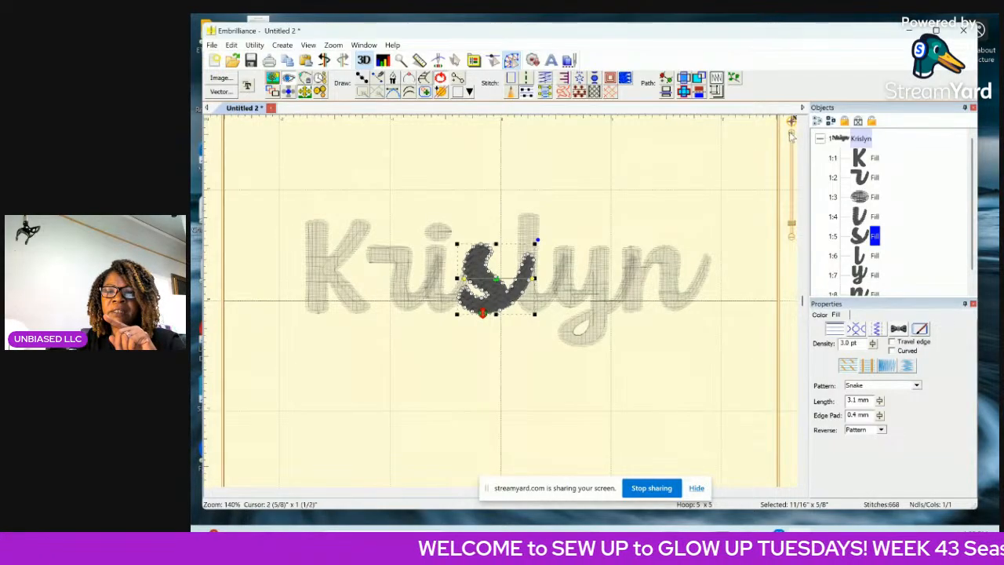
pyautogui.click(792, 135)
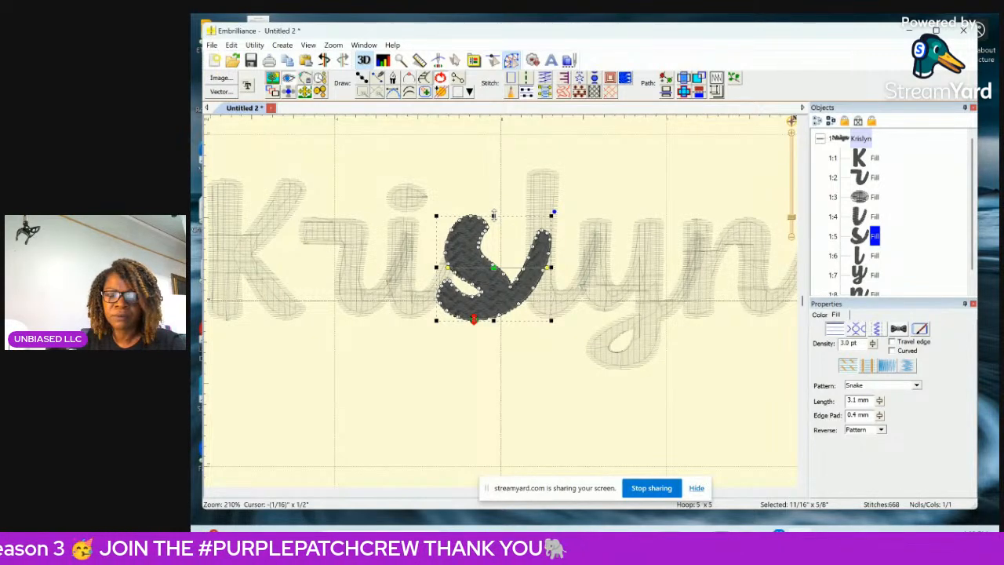
pyautogui.moveTo(493, 214); pyautogui.dragTo(497, 202)
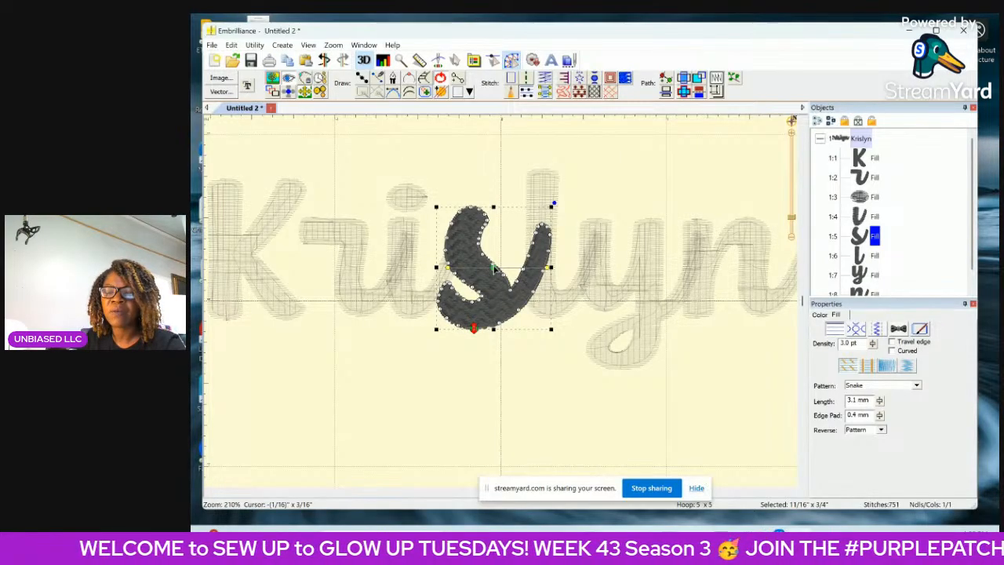
# Move the stretched letter s slightly upward to align its lower edge with the neighbouring letters, and review the whole name.
pyautogui.press('Up')
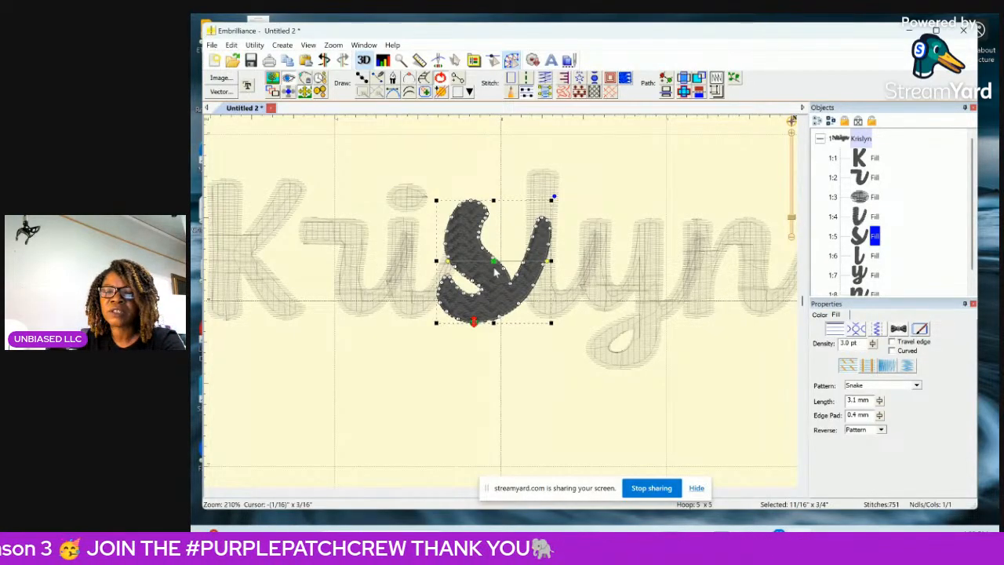
pyautogui.moveTo(495, 272); pyautogui.dragTo(495, 265)
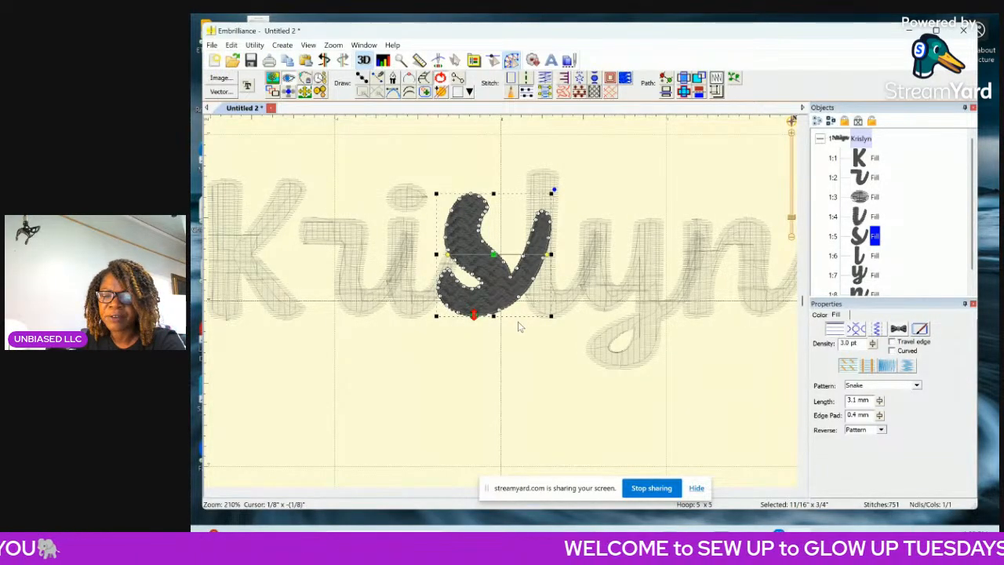
pyautogui.press('Down')
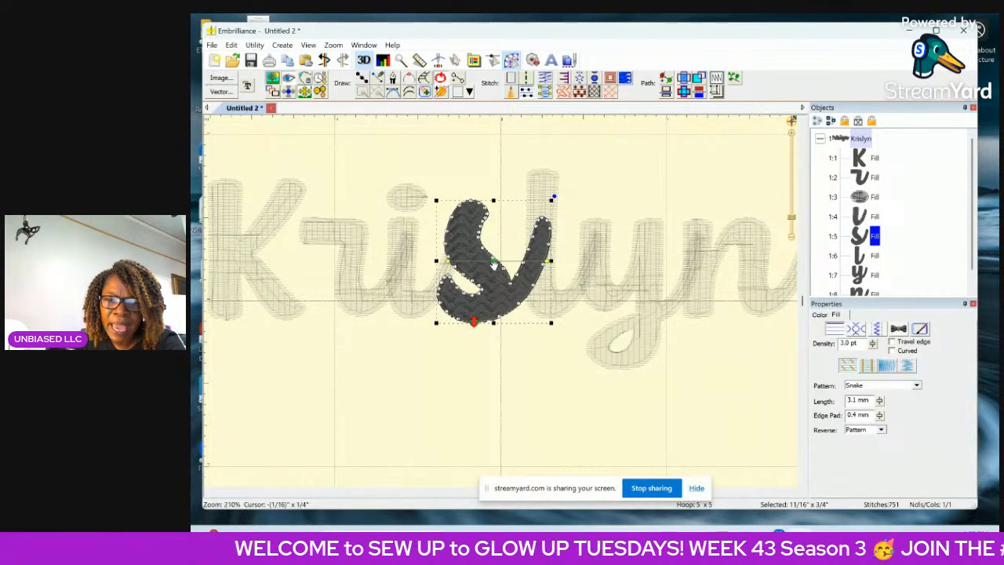
pyautogui.moveTo(494, 265); pyautogui.dragTo(494, 262)
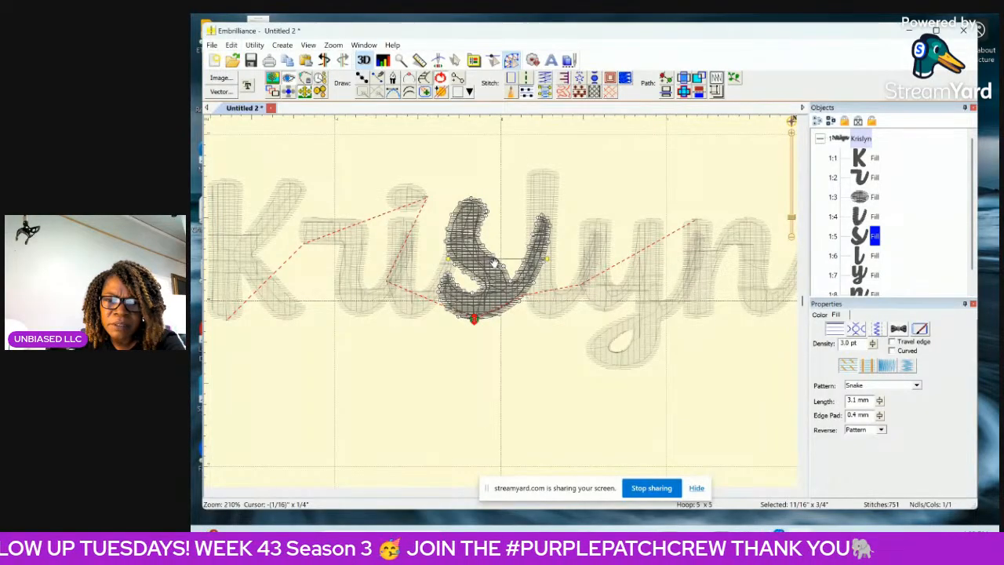
pyautogui.click(511, 384)
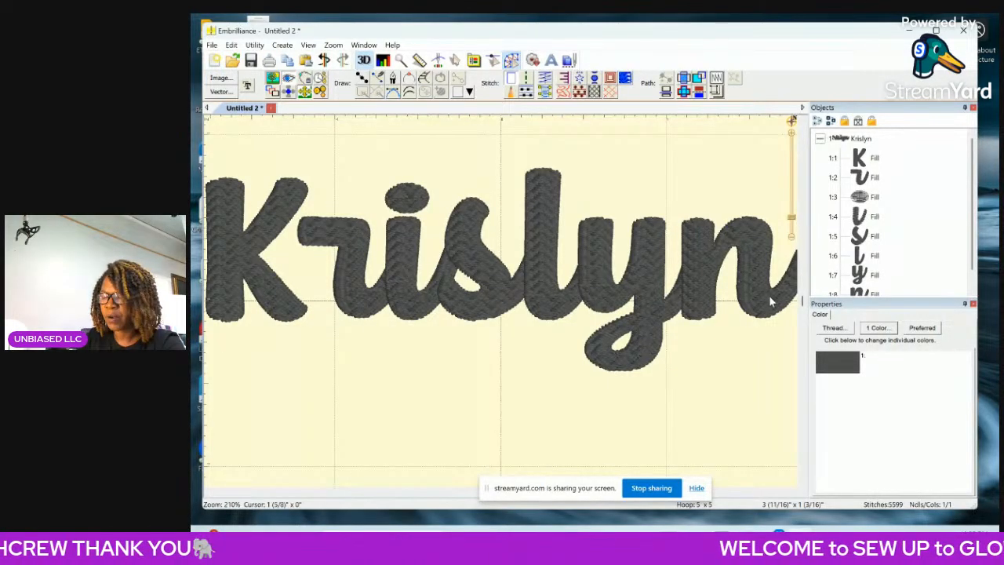
pyautogui.click(791, 240)
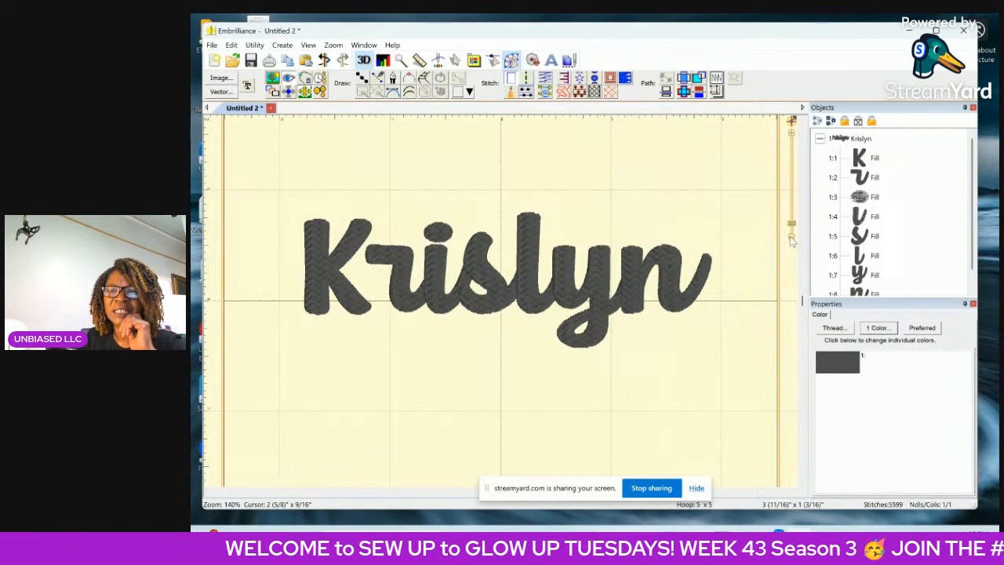
pyautogui.click(791, 241)
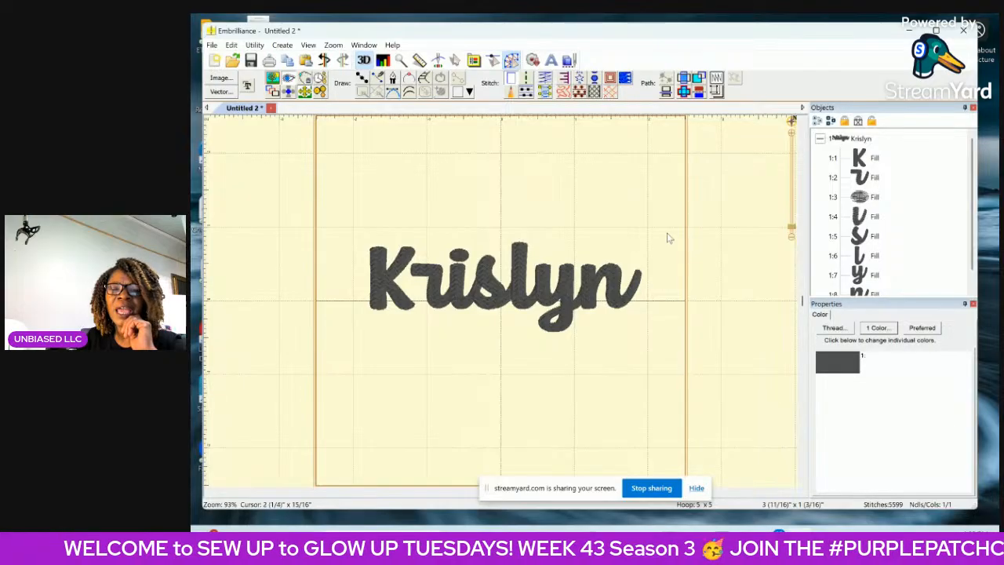
# Stretch the name's initial capital K upward to about 1 1/16 inches high and nudge it slightly toward the letter r.
pyautogui.click(386, 287)
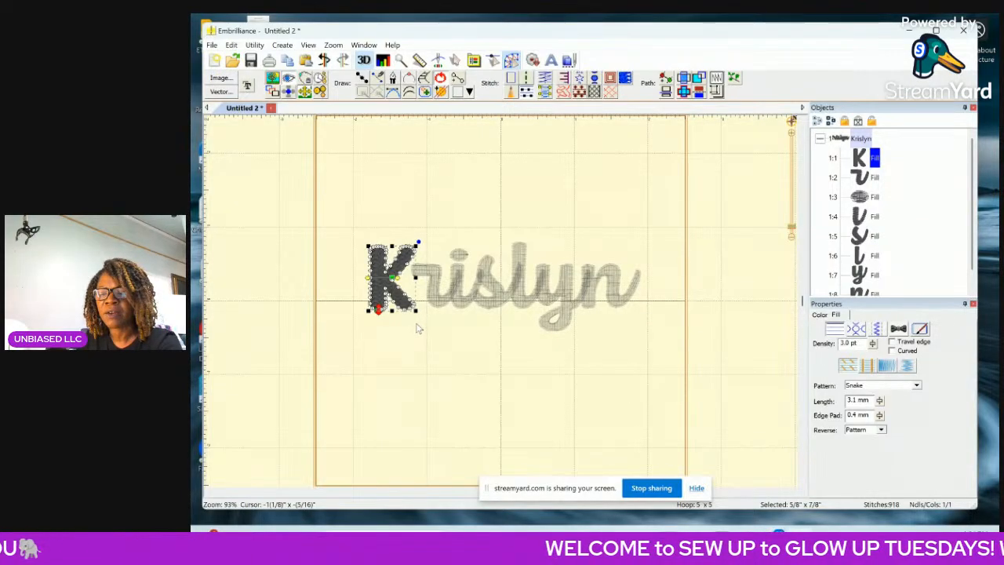
pyautogui.press('Right')
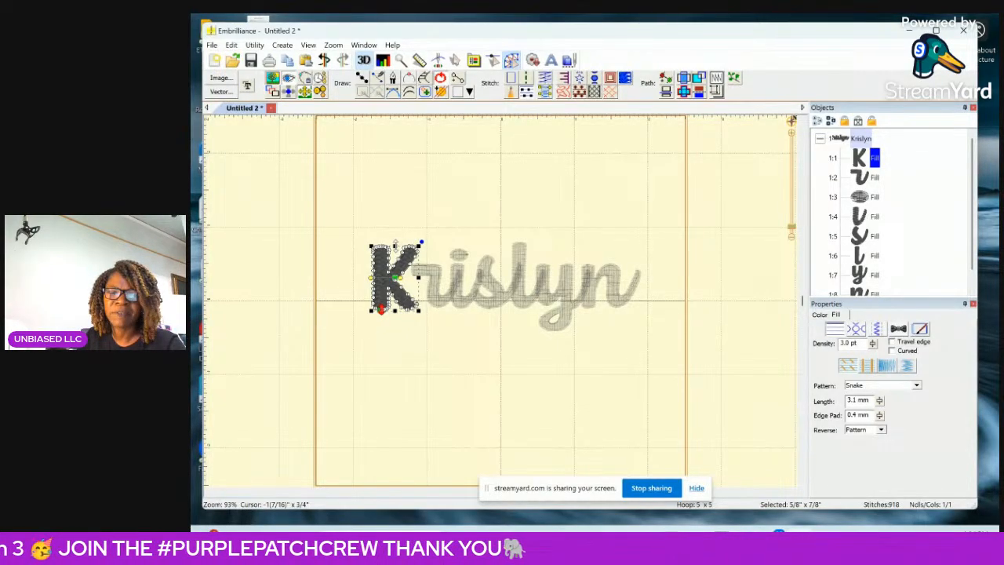
pyautogui.moveTo(396, 245); pyautogui.dragTo(400, 231)
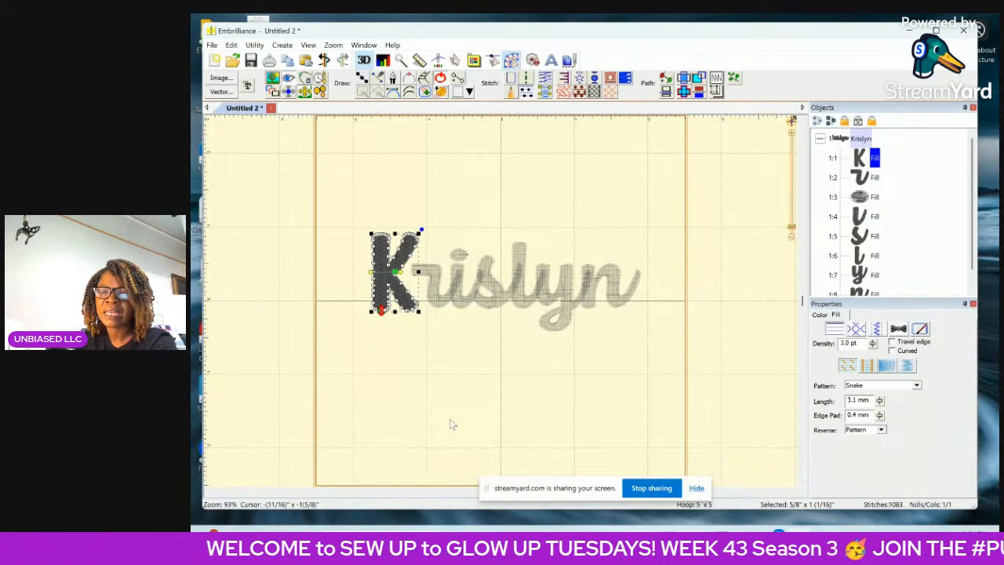
pyautogui.press('Right')
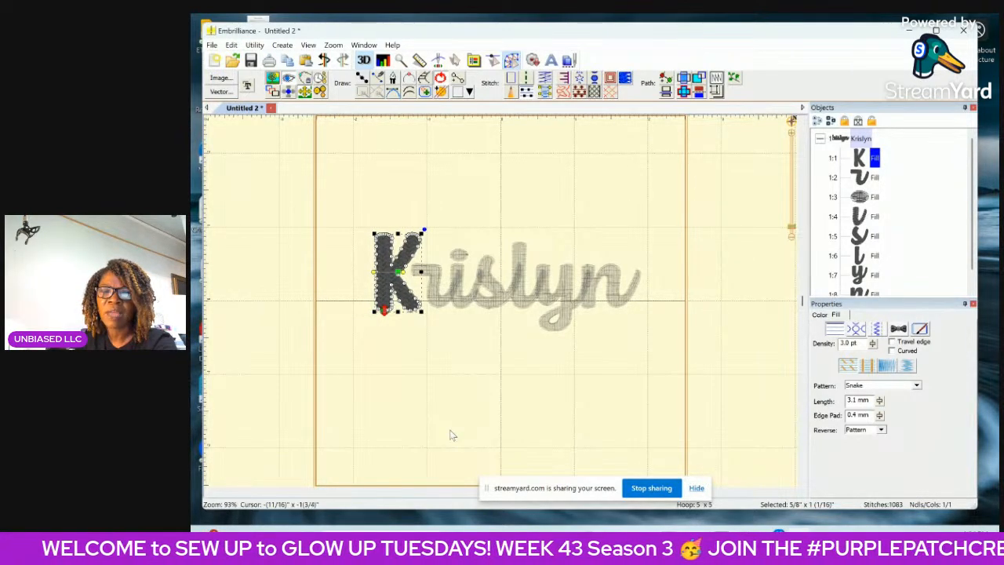
pyautogui.click(604, 421)
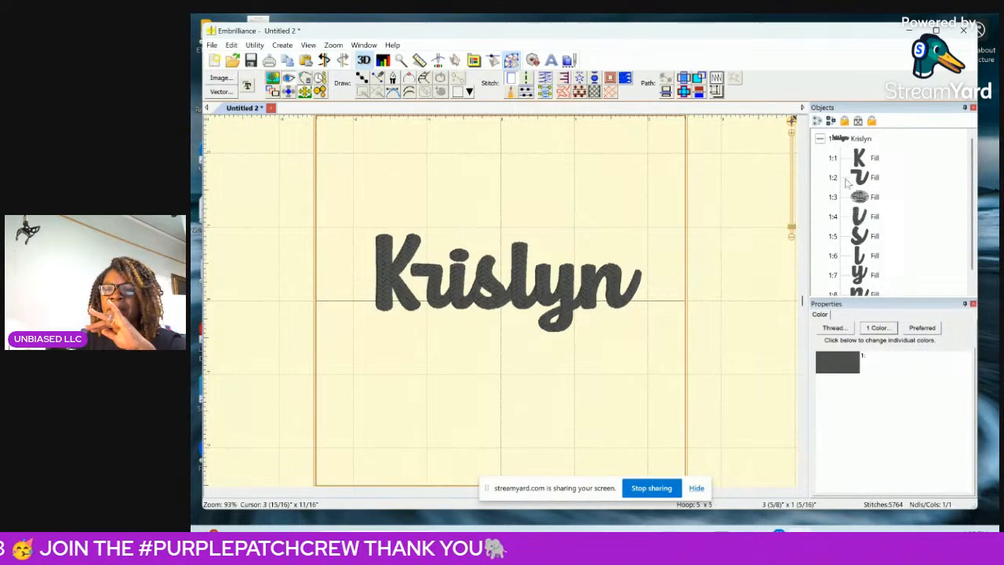
# Select the whole name and switch its thread colour choices to the Brother Embroidery thread chart.
pyautogui.click(838, 137)
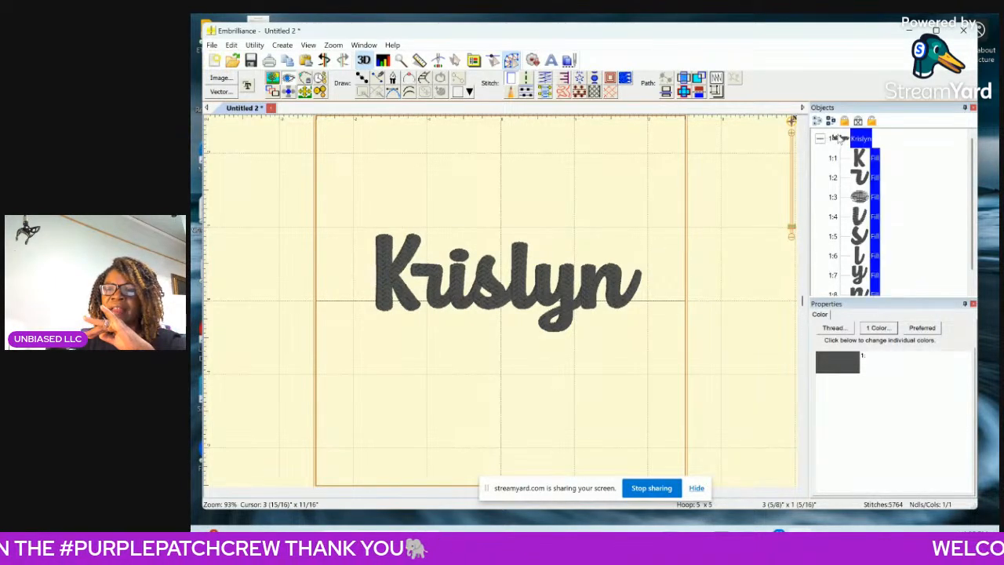
pyautogui.click(821, 314)
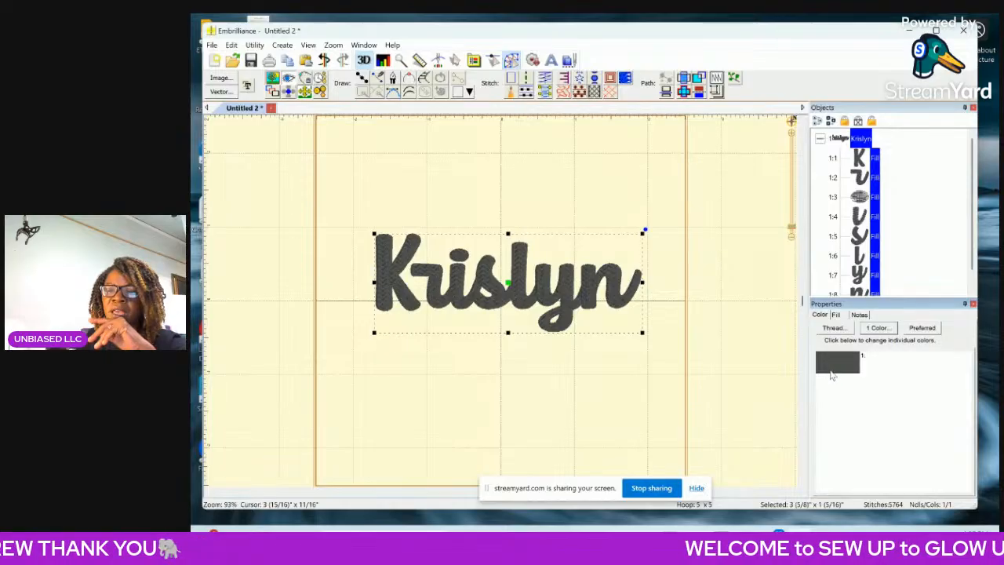
pyautogui.click(833, 327)
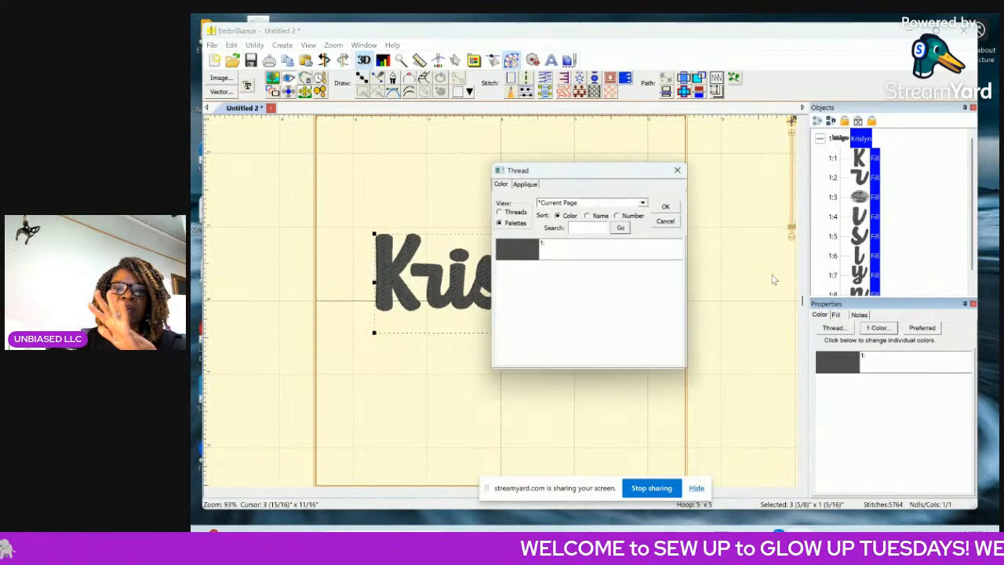
pyautogui.click(510, 212)
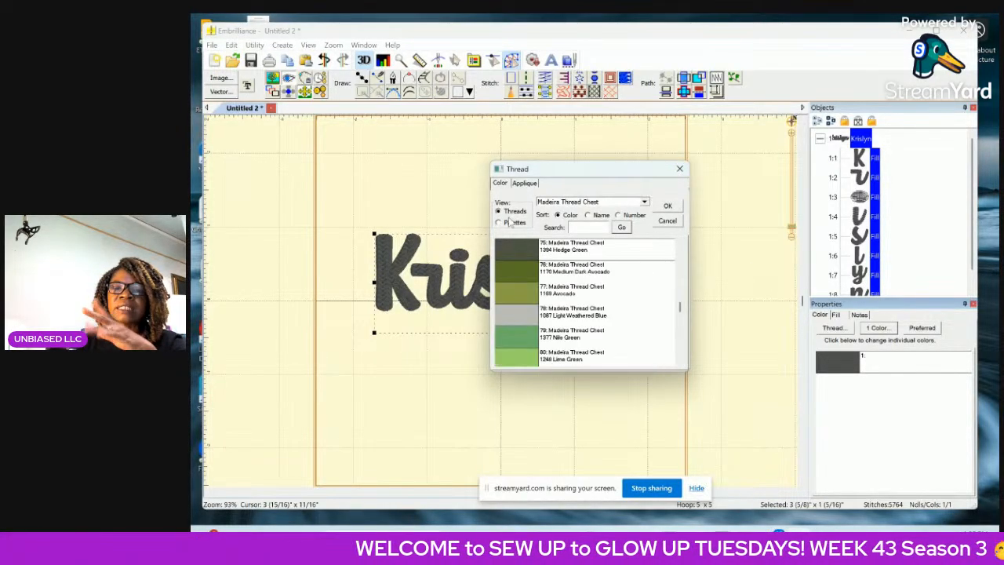
pyautogui.click(645, 203)
pyautogui.scroll(5, 594, 270)
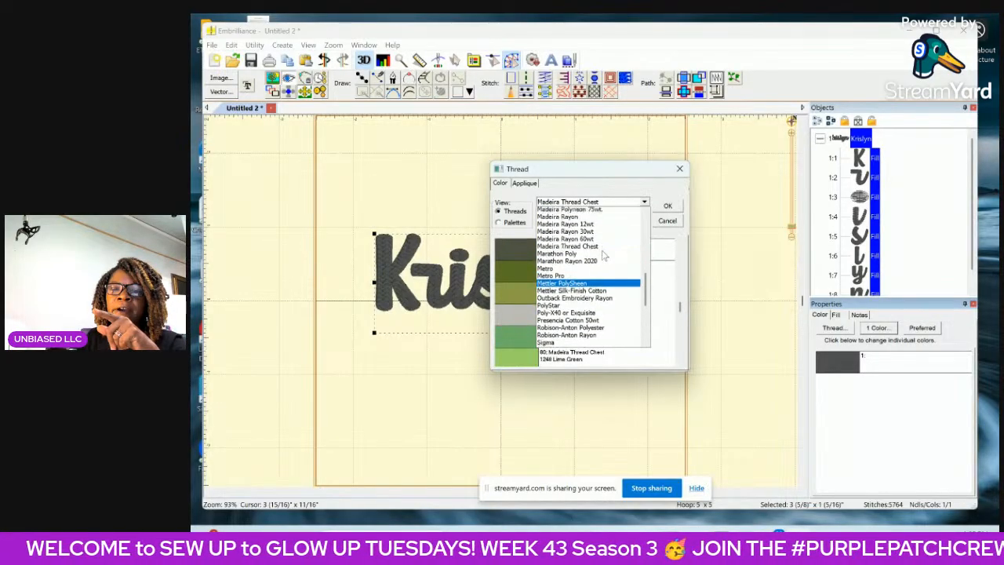
pyautogui.scroll(7, 590, 271)
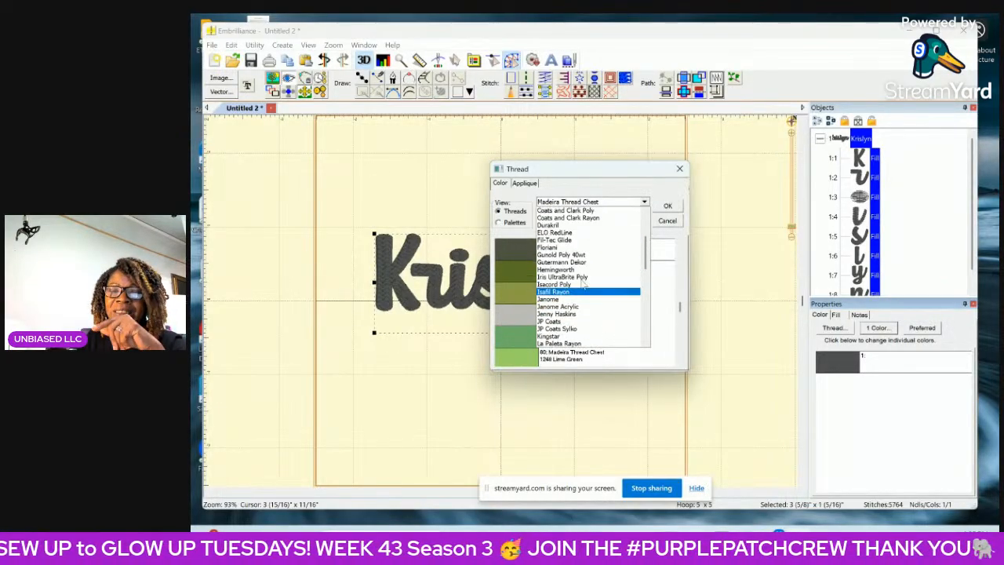
pyautogui.scroll(3, 583, 289)
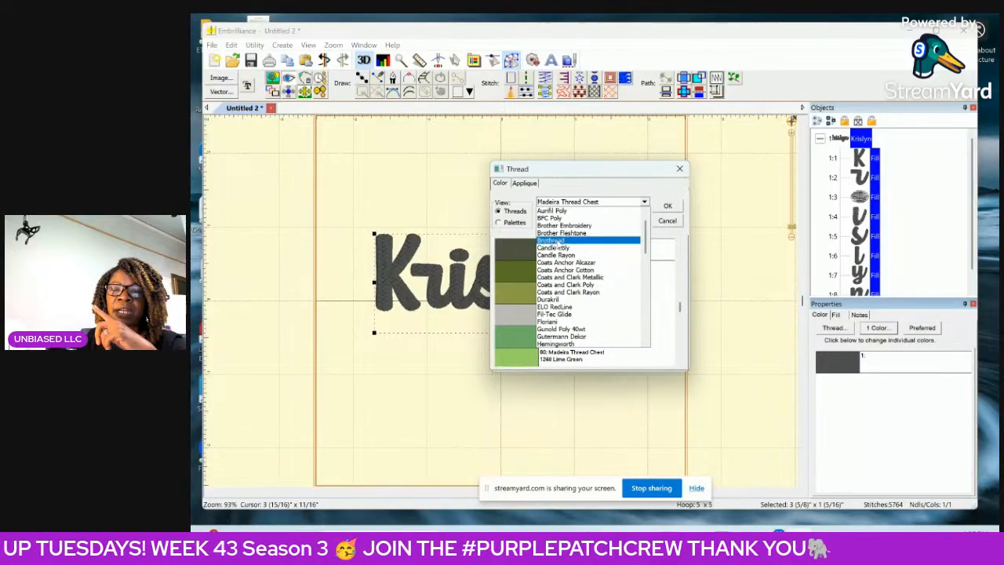
pyautogui.click(565, 226)
# Recolour the whole name in Brother Embroidery 030 Vermillion thread and dismiss the browser notification.
pyautogui.scroll(-3, 531, 320)
pyautogui.scroll(8, 531, 320)
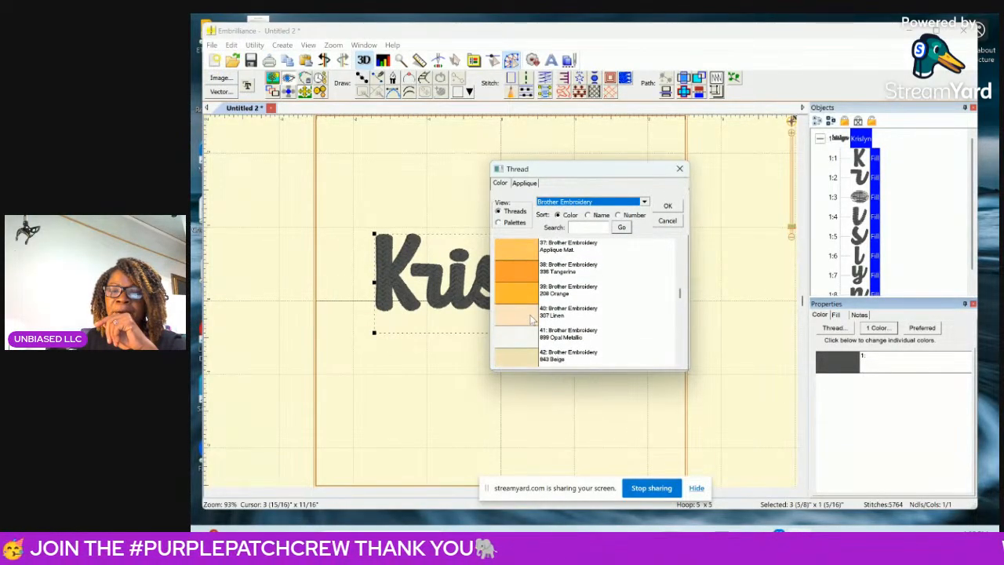
pyautogui.scroll(2, 530, 315)
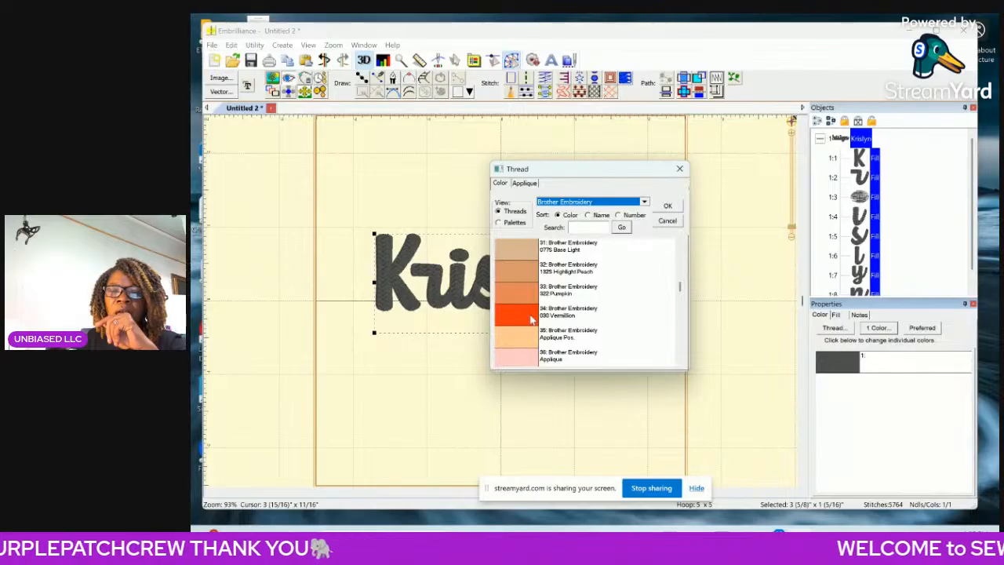
pyautogui.click(531, 319)
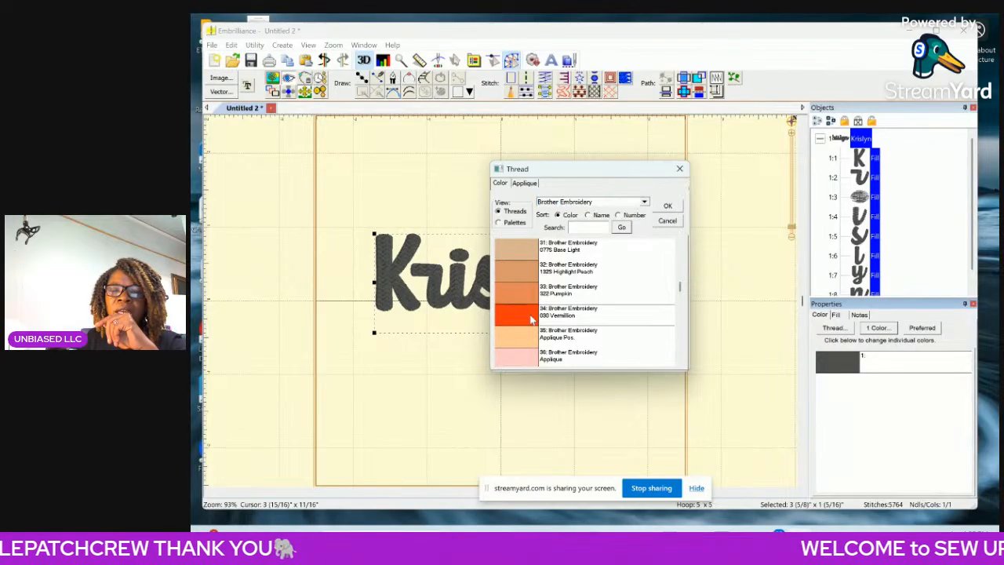
pyautogui.click(667, 207)
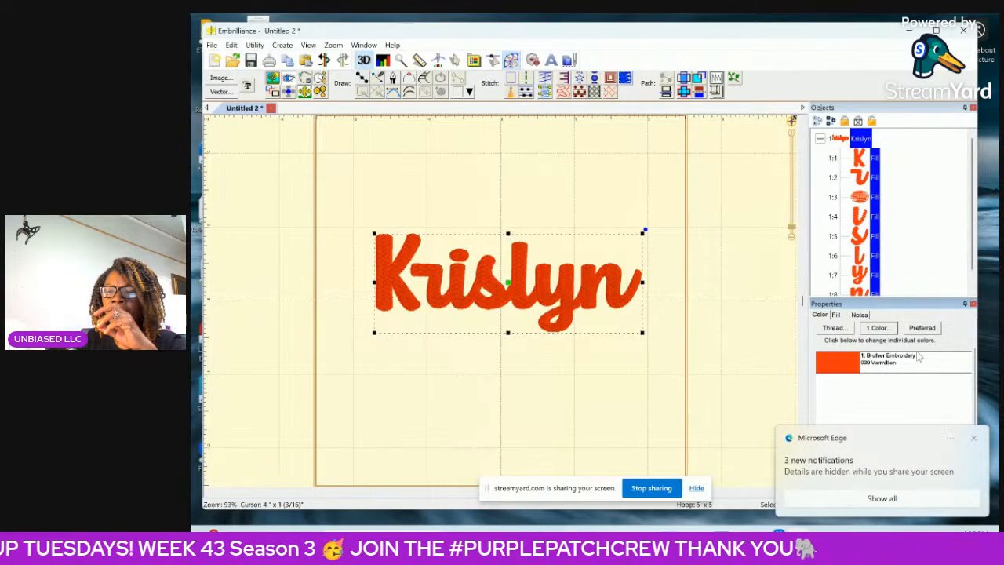
pyautogui.click(975, 437)
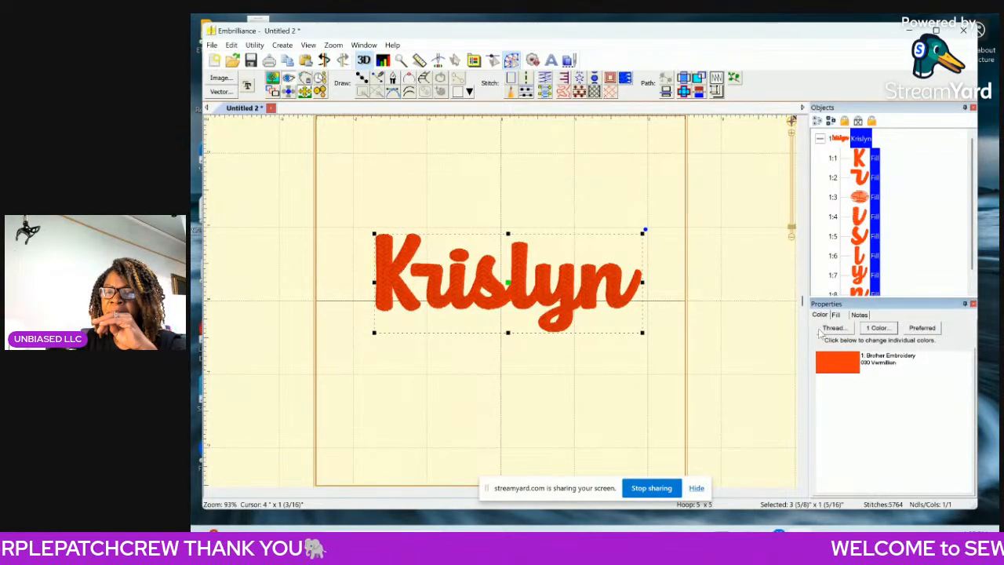
pyautogui.click(838, 365)
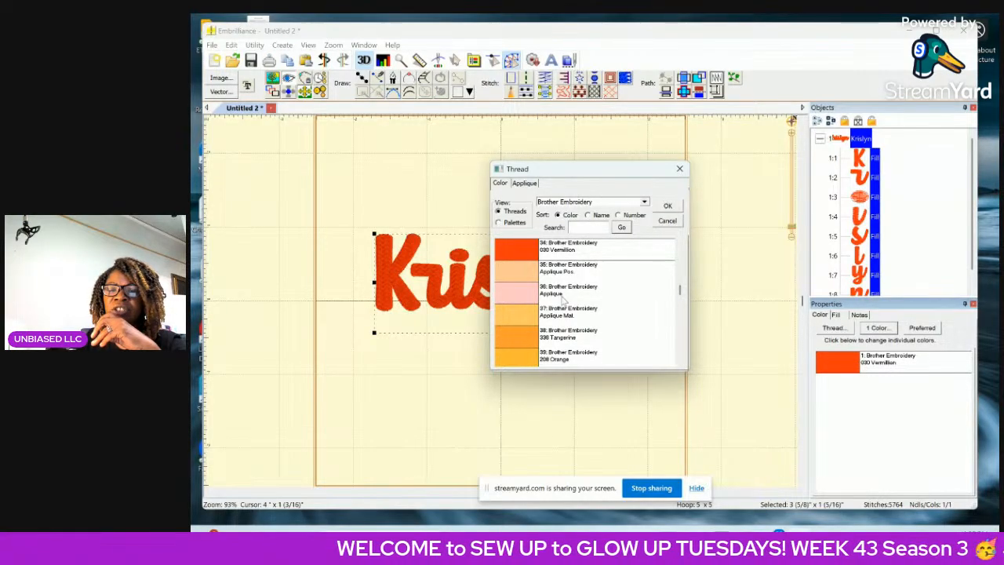
pyautogui.scroll(5, 564, 266)
pyautogui.scroll(-10, 557, 300)
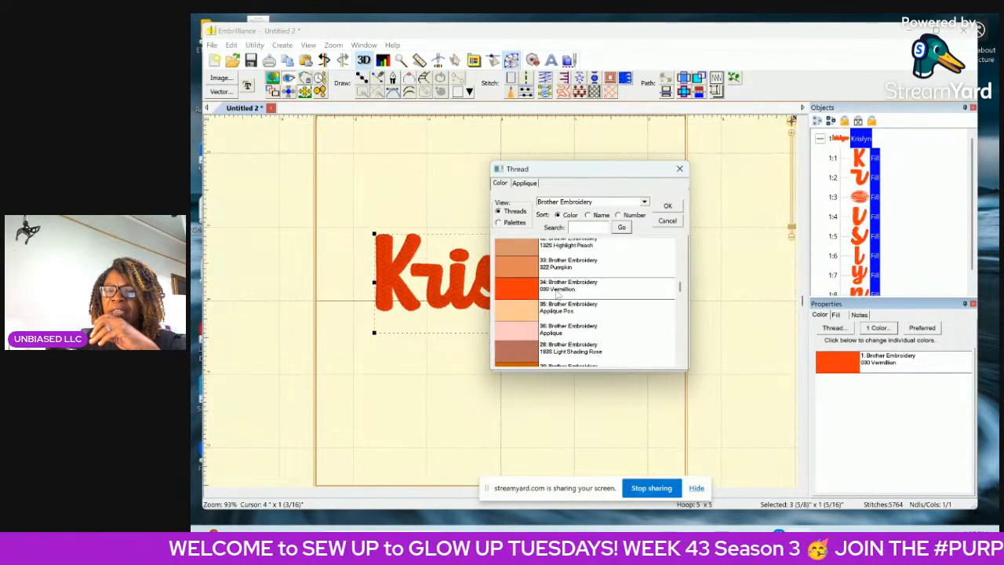
pyautogui.click(679, 169)
pyautogui.click(738, 228)
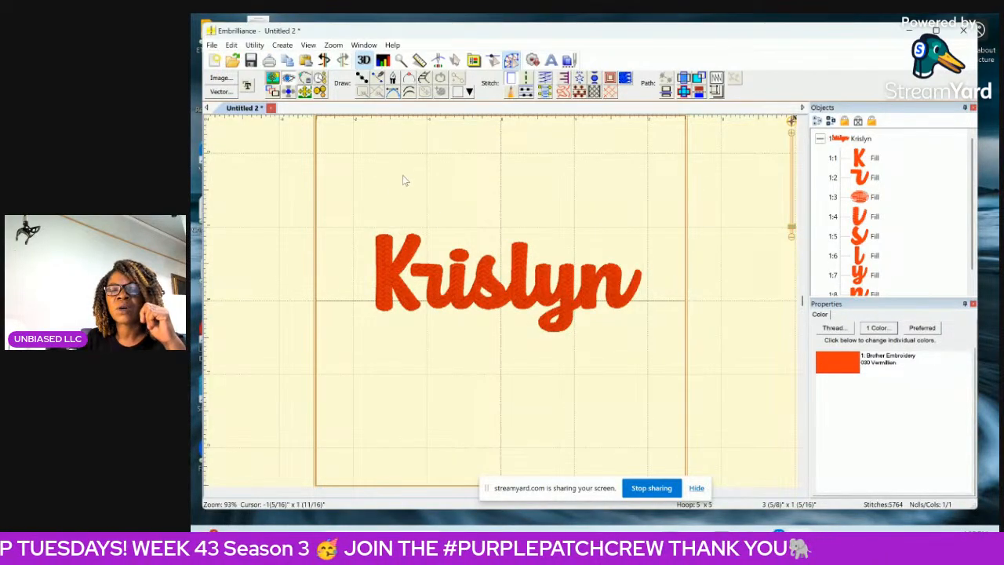
pyautogui.click(863, 139)
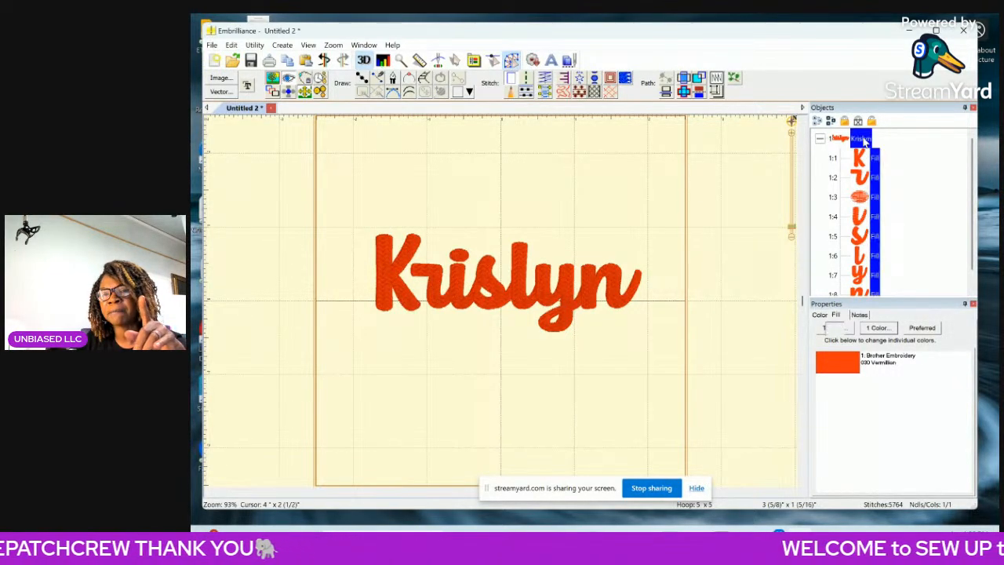
pyautogui.click(751, 209)
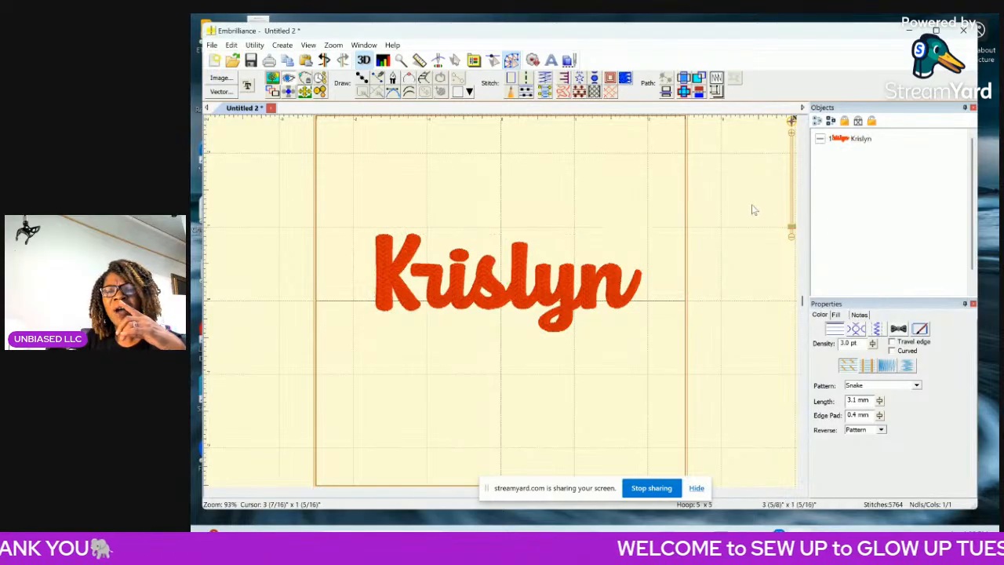
# Change the fill pattern of the whole name to Tatami.
pyautogui.click(852, 142)
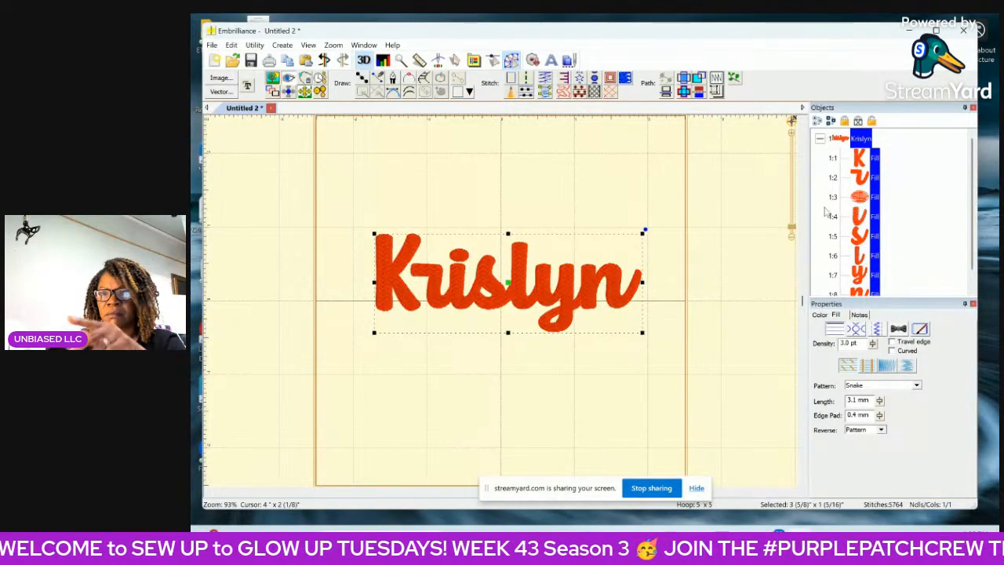
pyautogui.click(792, 136)
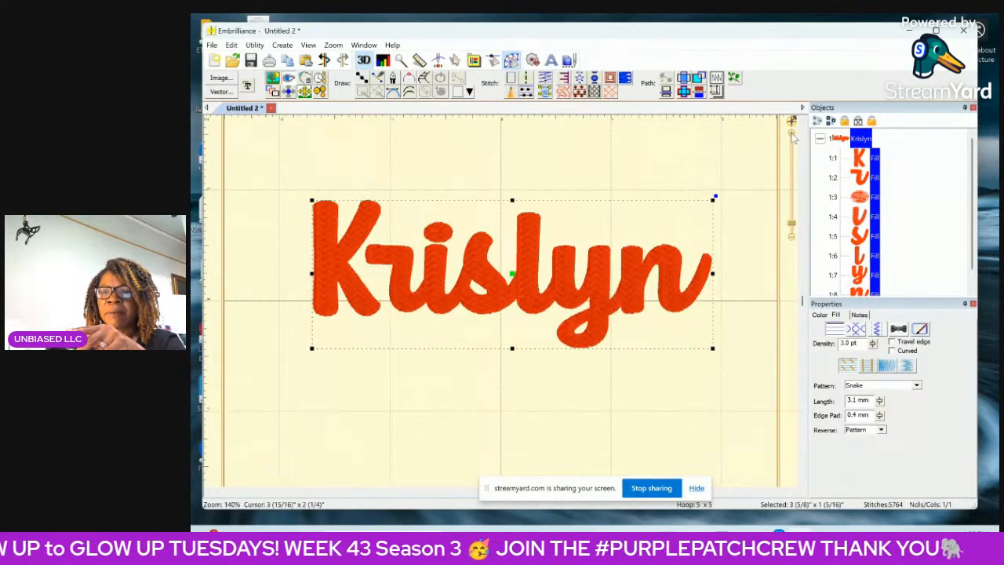
pyautogui.click(793, 135)
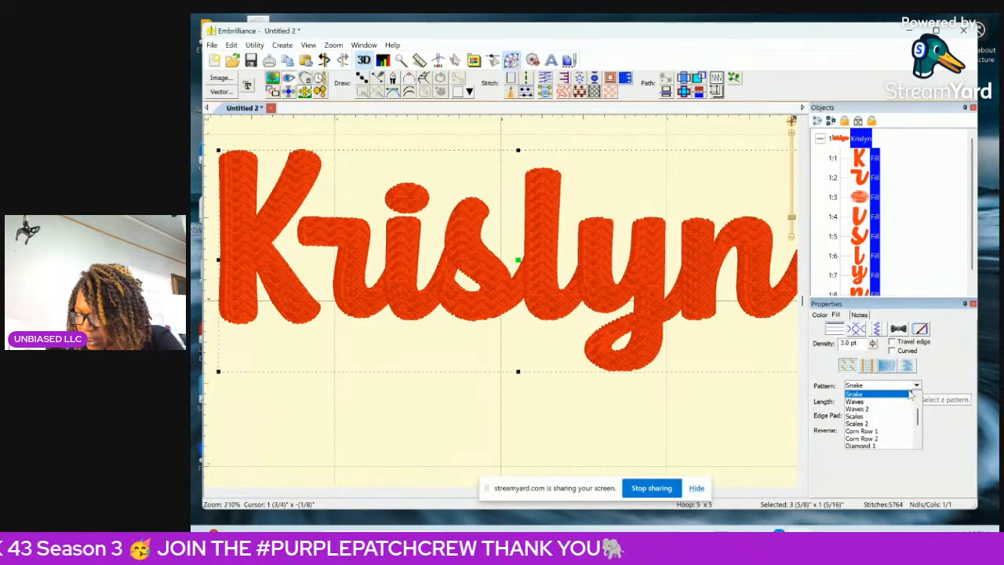
pyautogui.scroll(1, 908, 427)
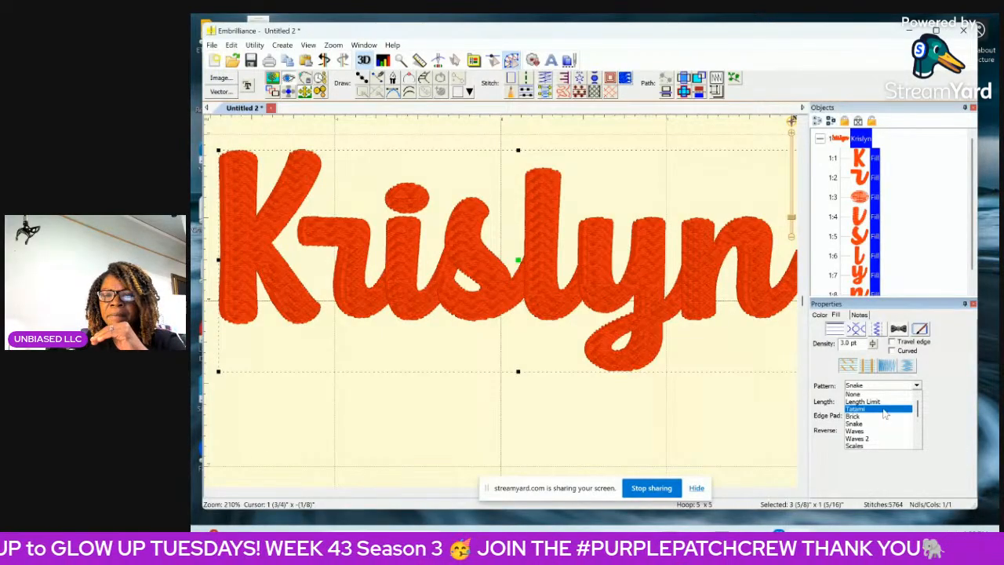
pyautogui.click(878, 409)
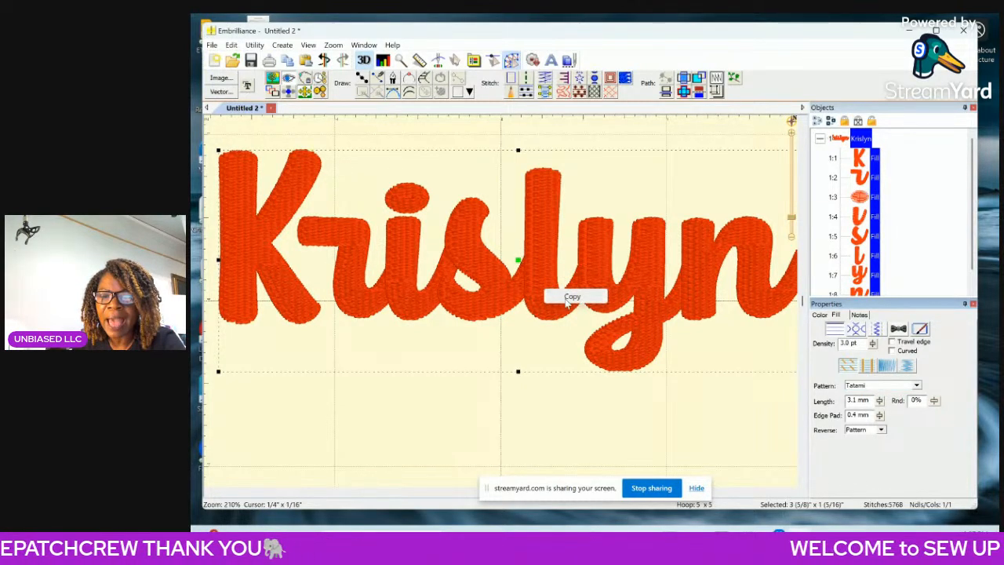
# Duplicate the whole filled name and move the copy straight down so it sits below the original.
pyautogui.rightClick(561, 304)
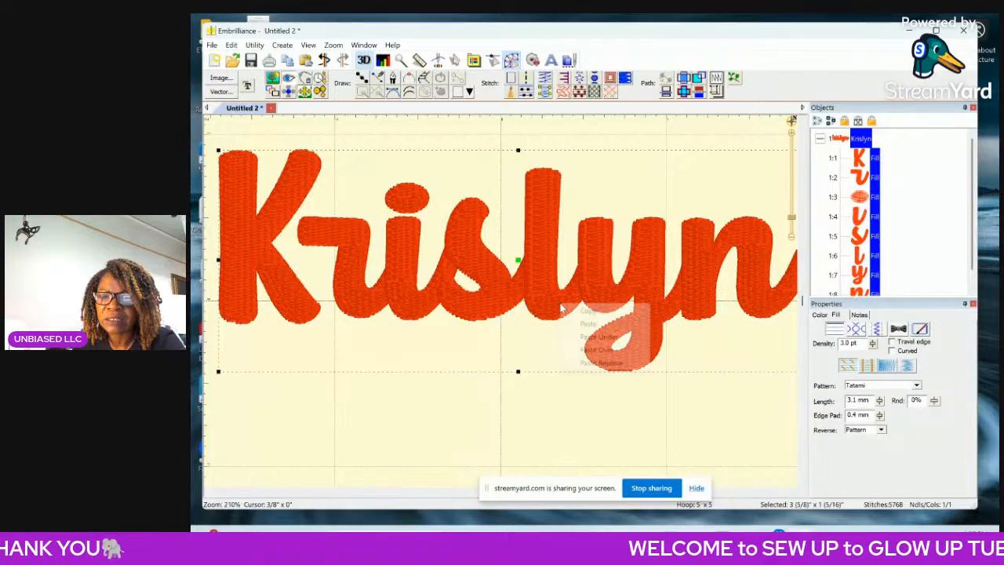
pyautogui.click(590, 324)
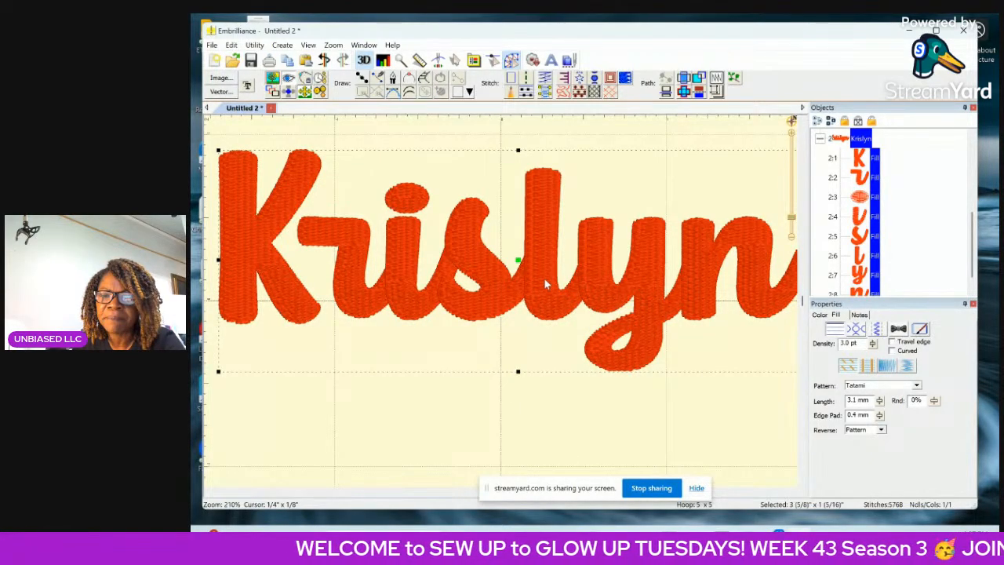
pyautogui.moveTo(519, 264); pyautogui.dragTo(518, 393)
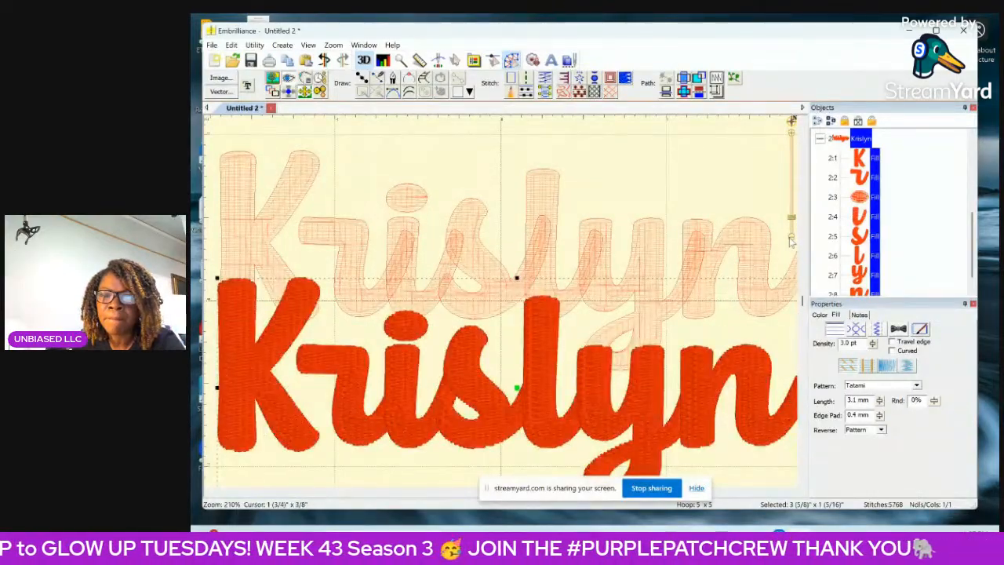
pyautogui.click(791, 238)
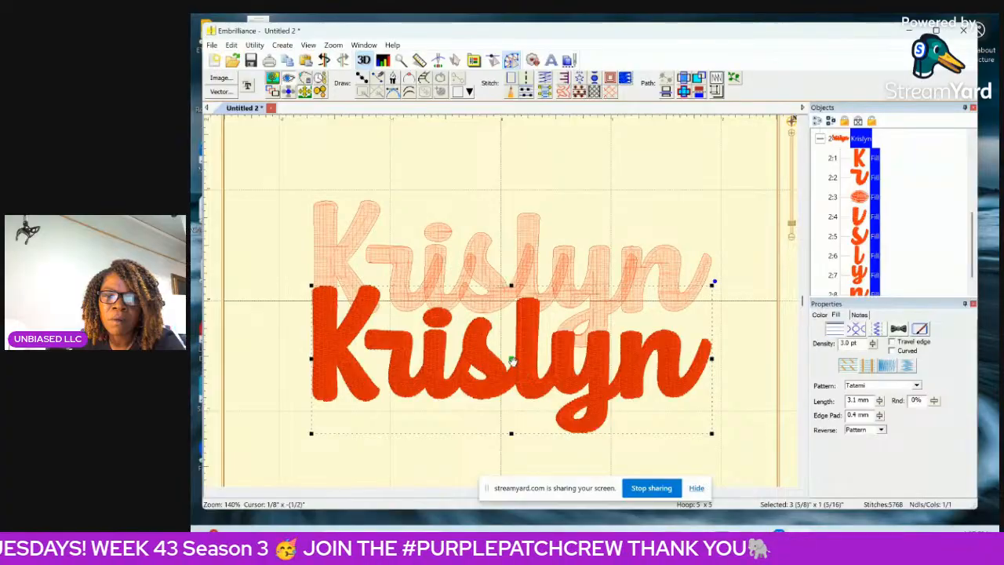
pyautogui.moveTo(511, 360); pyautogui.dragTo(512, 384)
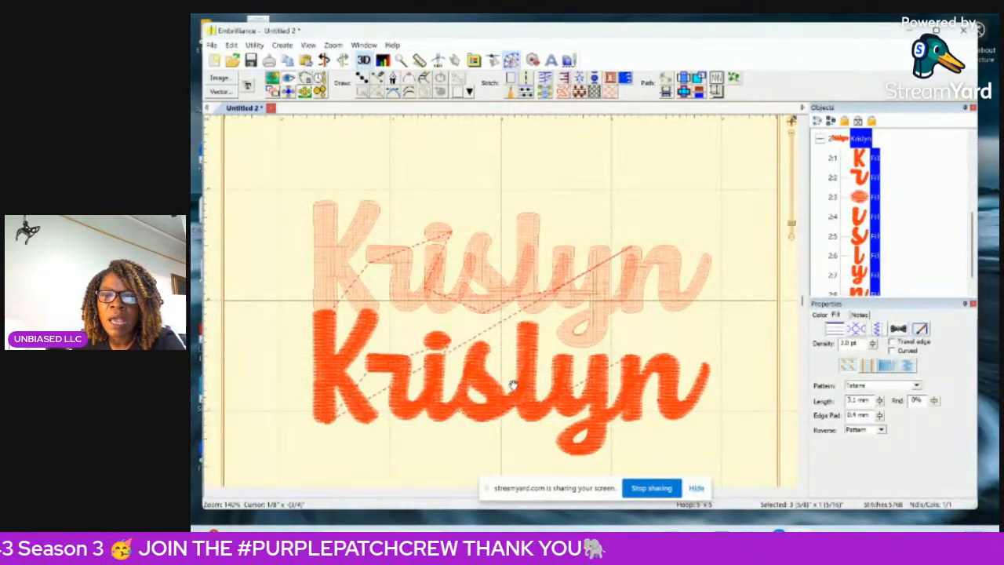
# Recolour the lower copy of the name in Brother Embroidery 991 Dark Pink thread.
pyautogui.click(820, 315)
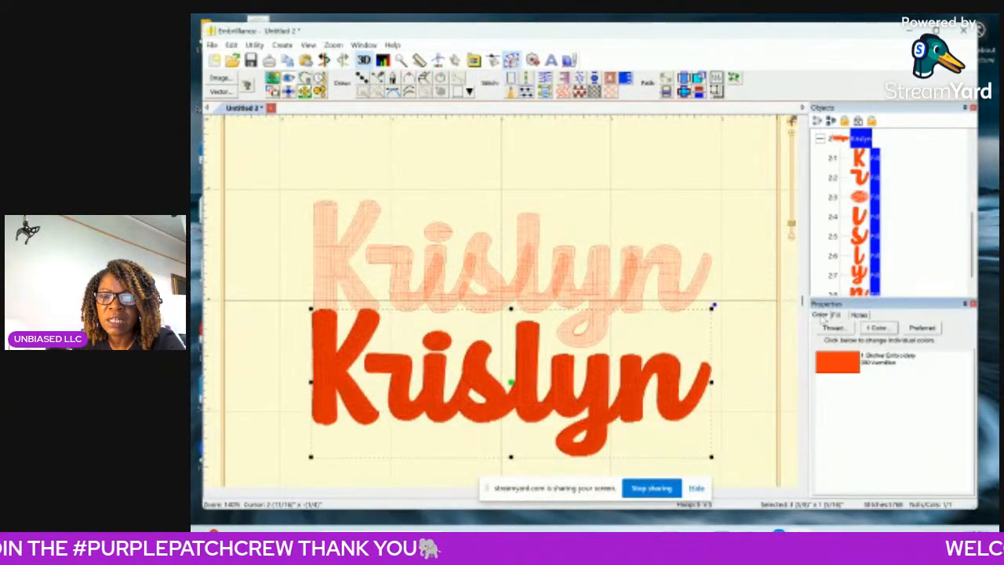
pyautogui.click(831, 328)
pyautogui.scroll(1, 552, 329)
pyautogui.scroll(6, 551, 328)
pyautogui.scroll(5, 520, 272)
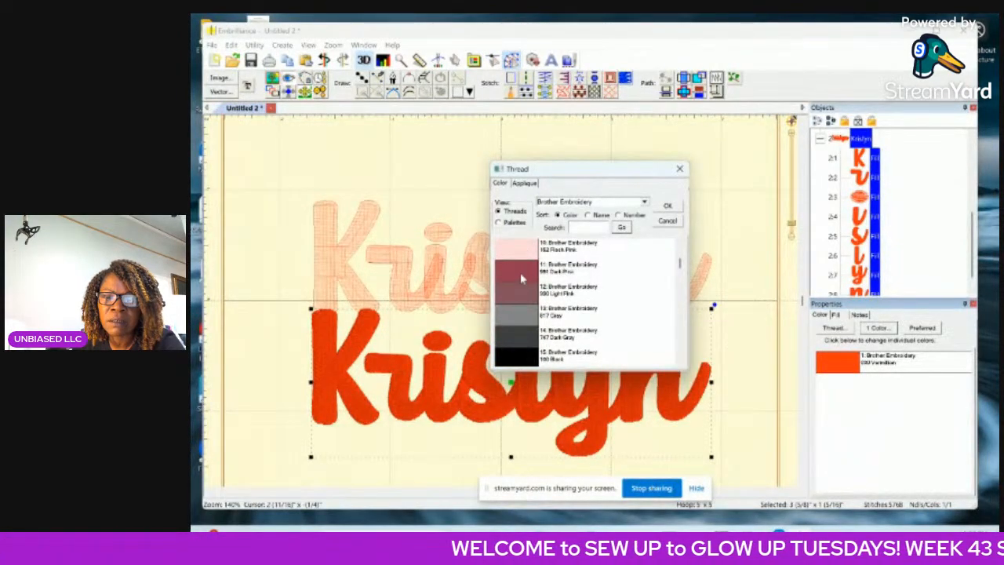
pyautogui.click(520, 273)
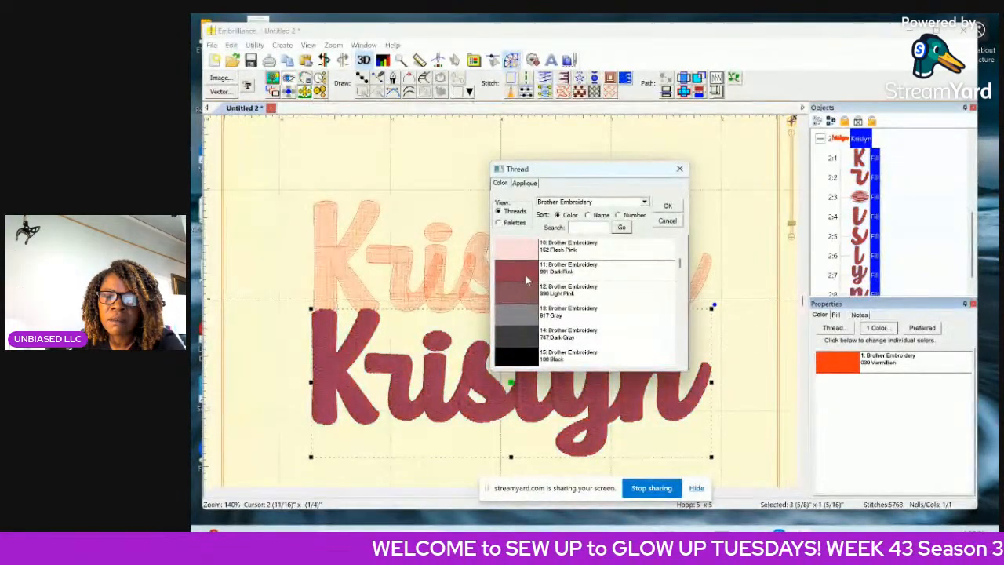
pyautogui.click(667, 207)
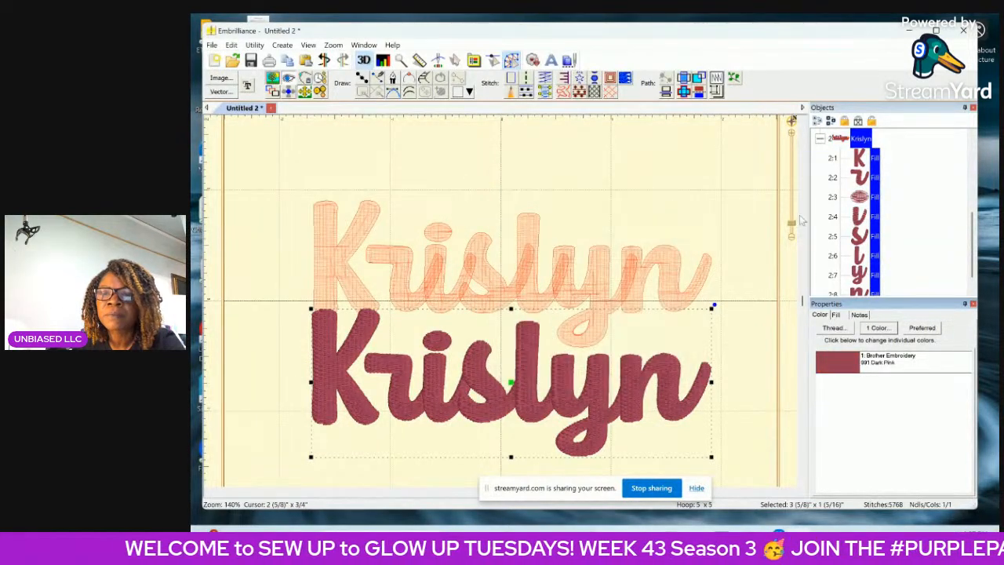
# Change the fill pattern of the lower copy of the name to Snake.
pyautogui.click(843, 316)
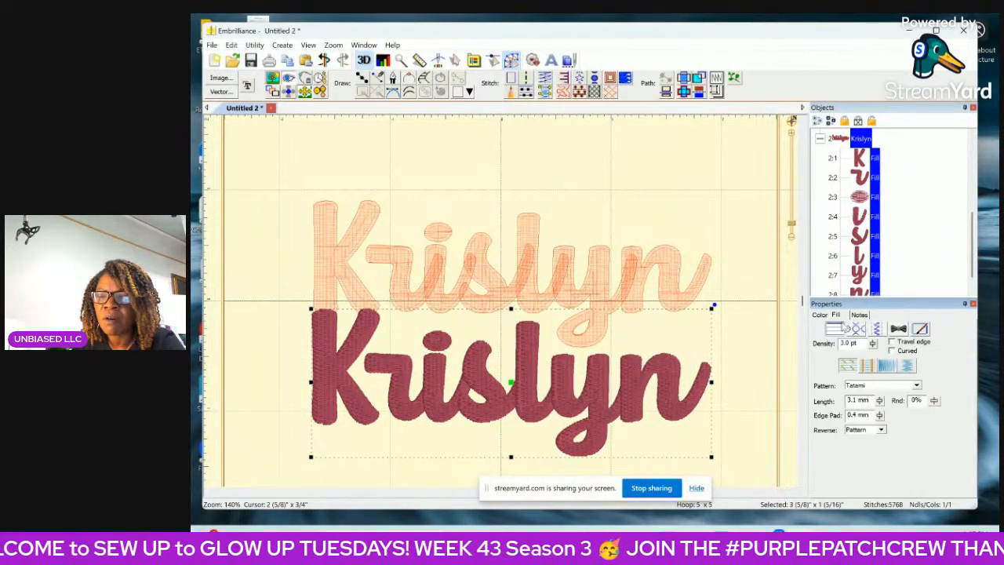
pyautogui.click(917, 386)
pyautogui.scroll(-3, 887, 404)
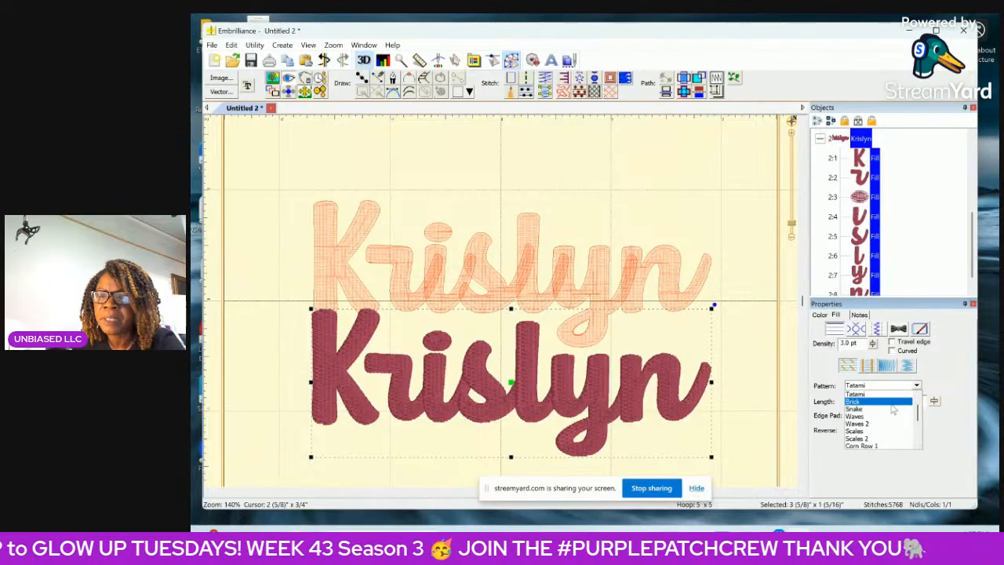
pyautogui.click(889, 414)
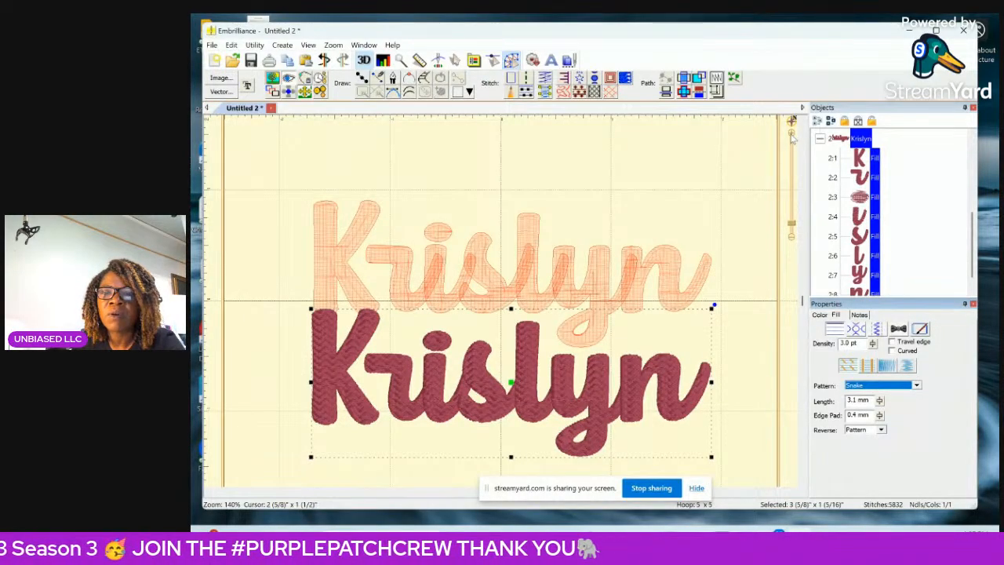
# Compare the stitch texture and fill properties of the original name with those of the lower copy.
pyautogui.click(755, 154)
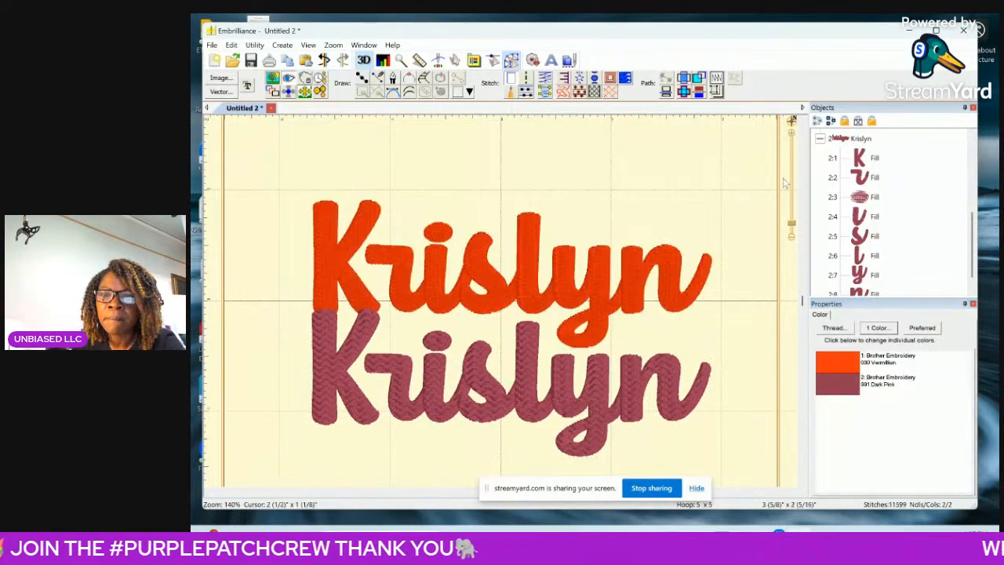
pyautogui.click(793, 135)
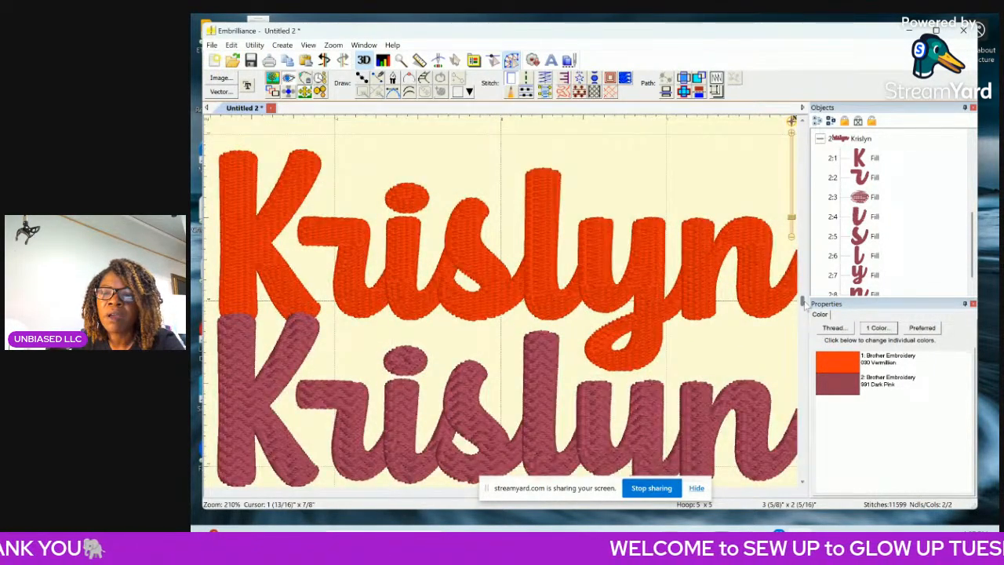
pyautogui.scroll(-2, 802, 302)
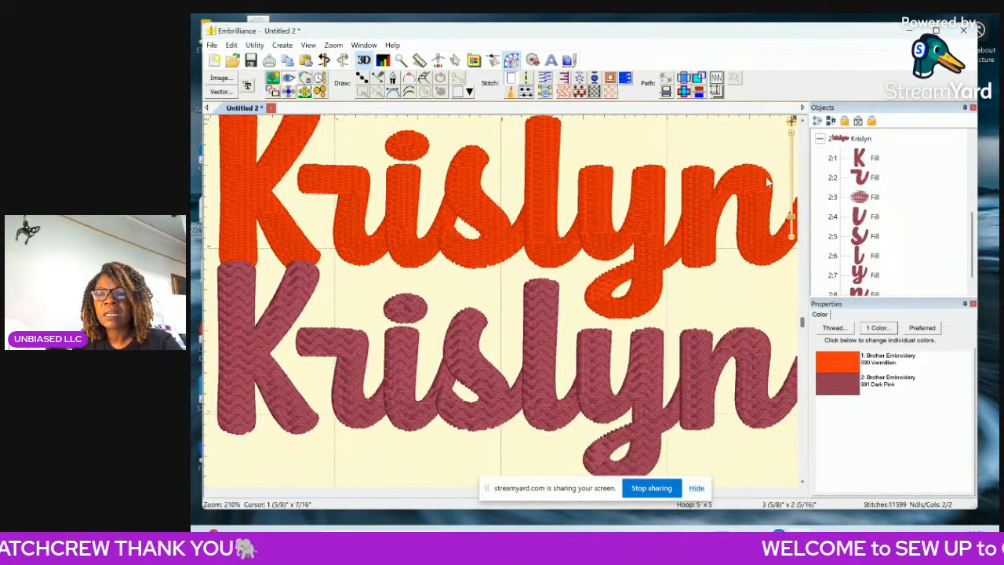
pyautogui.scroll(3, 857, 211)
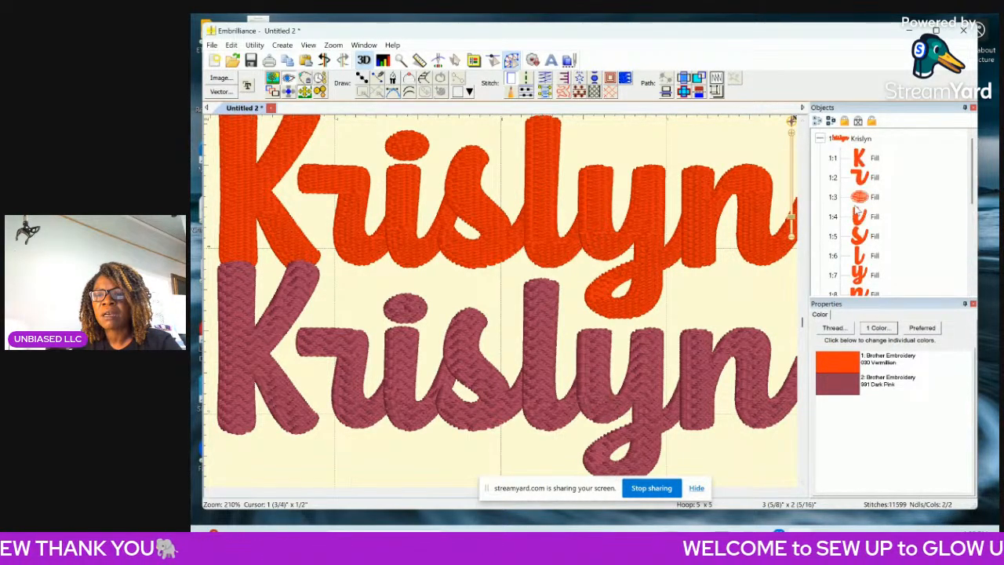
pyautogui.click(838, 140)
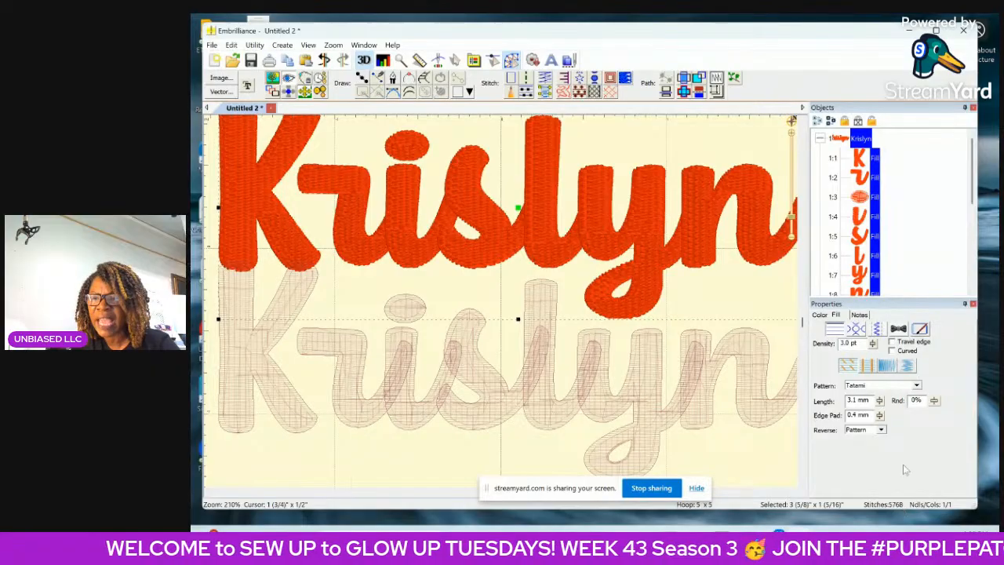
pyautogui.scroll(-3, 954, 240)
pyautogui.click(852, 201)
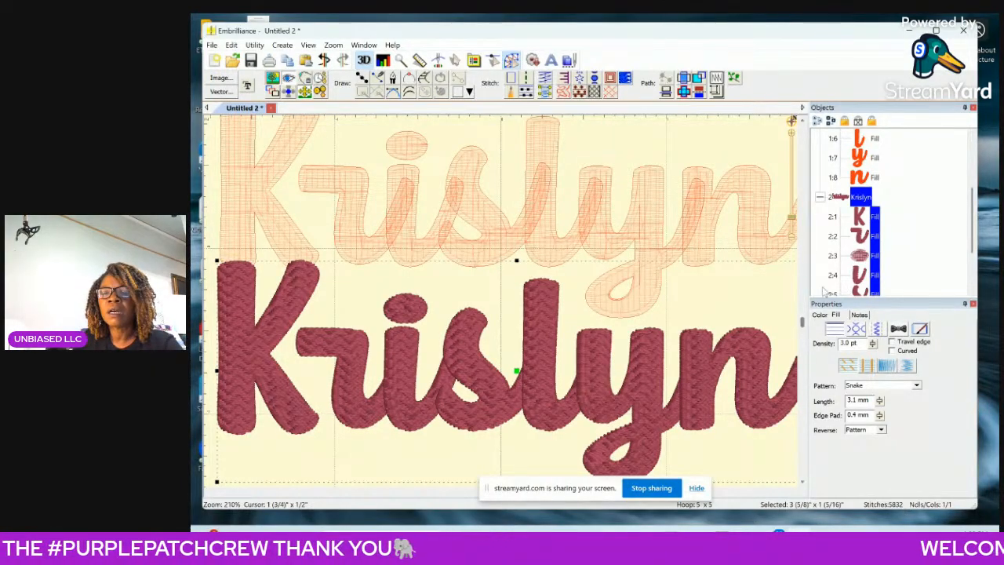
# Try the Waves and Scales fill patterns on the lower copy of the name.
pyautogui.click(916, 386)
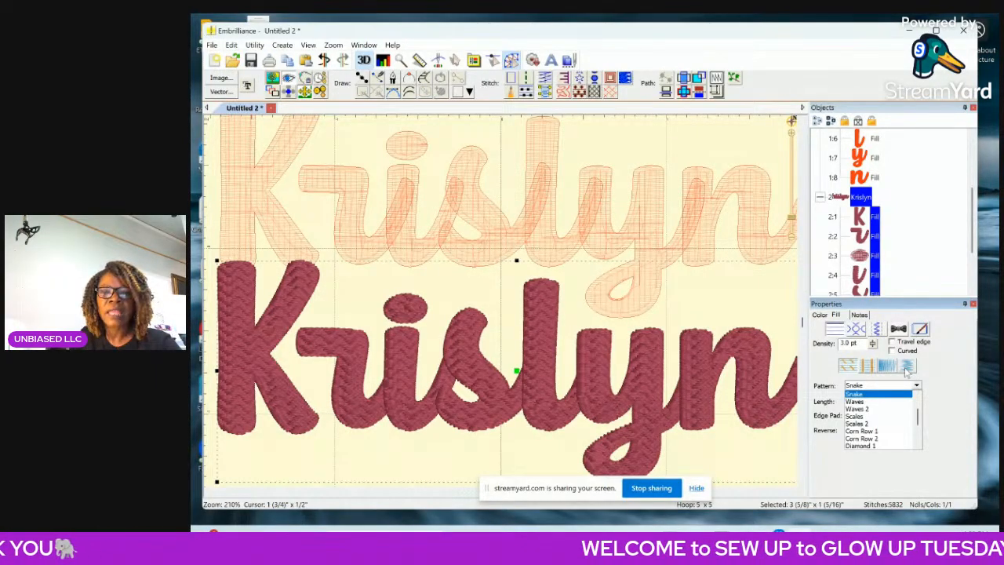
pyautogui.click(857, 403)
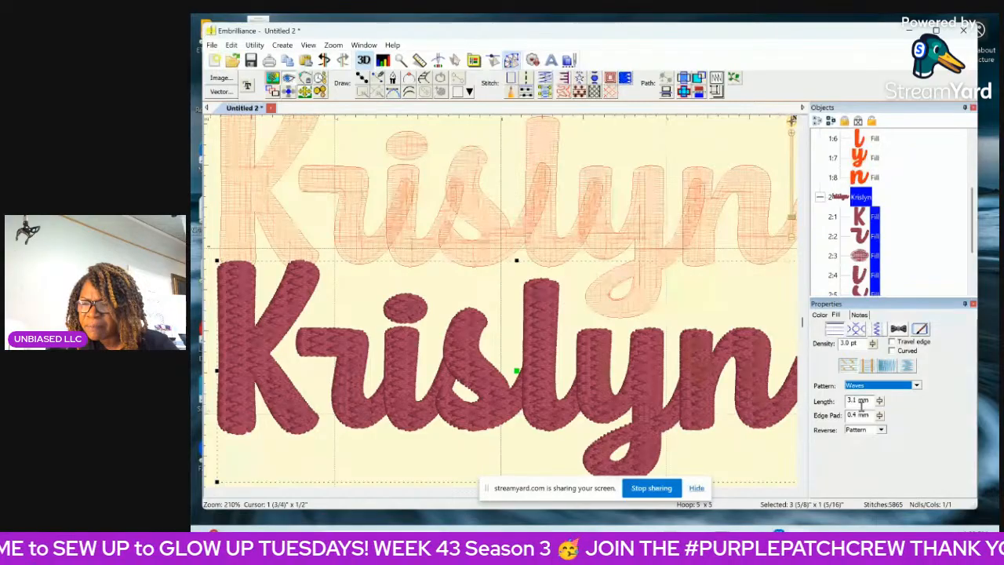
pyautogui.click(917, 386)
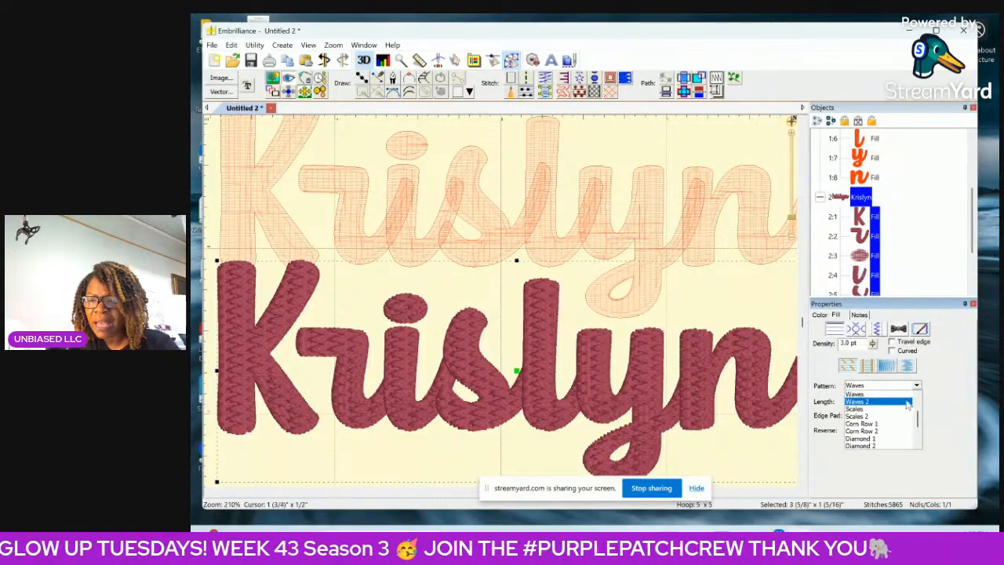
pyautogui.click(899, 413)
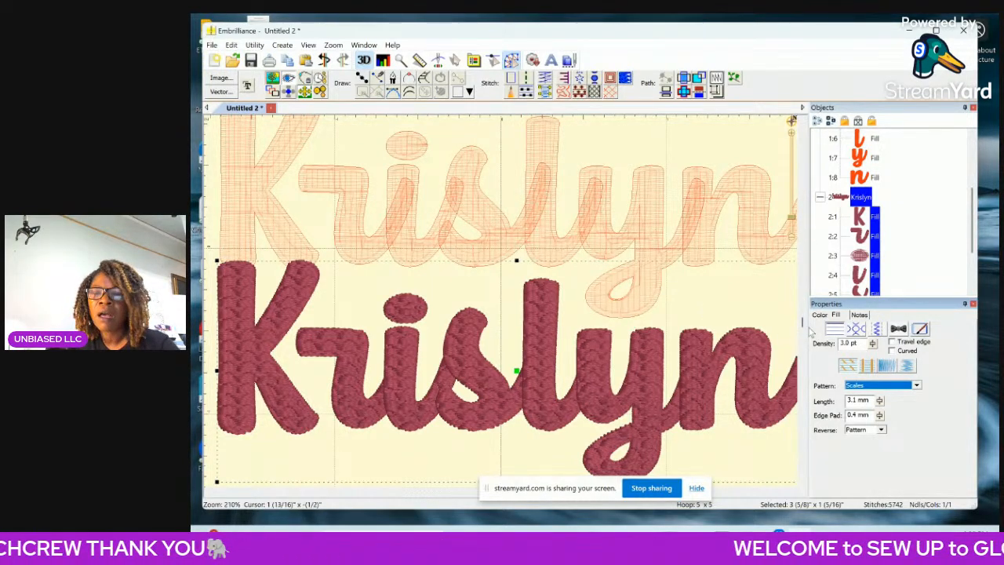
# Try the Corn Row 2 and Chevron fill patterns on the lower copy and deselect it to view the stitching.
pyautogui.click(918, 386)
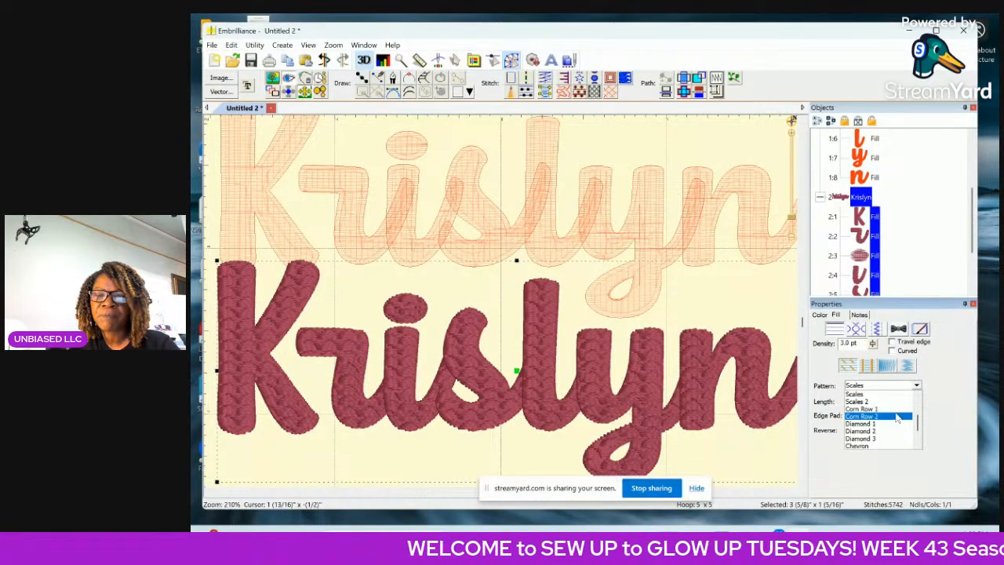
pyautogui.click(895, 417)
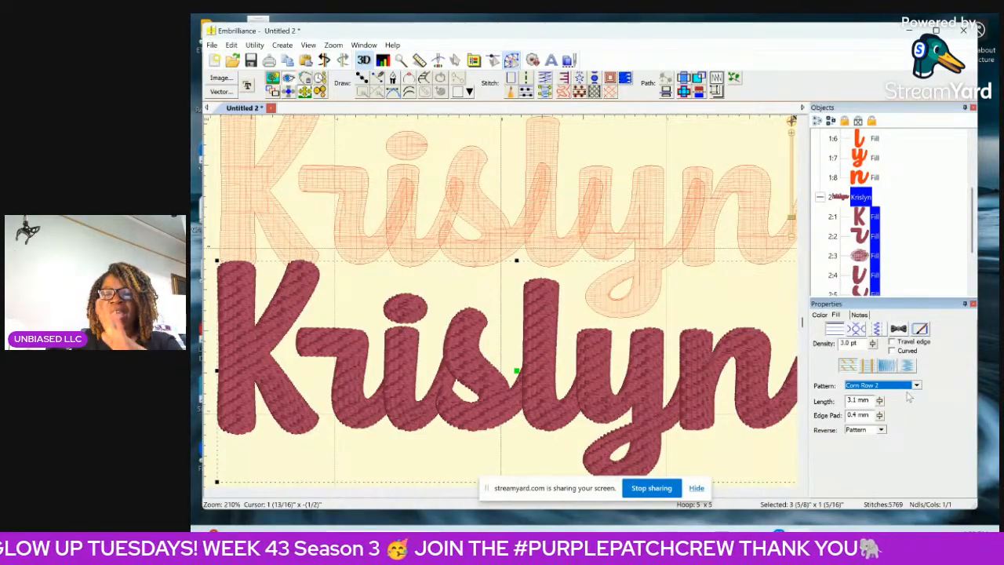
pyautogui.click(917, 386)
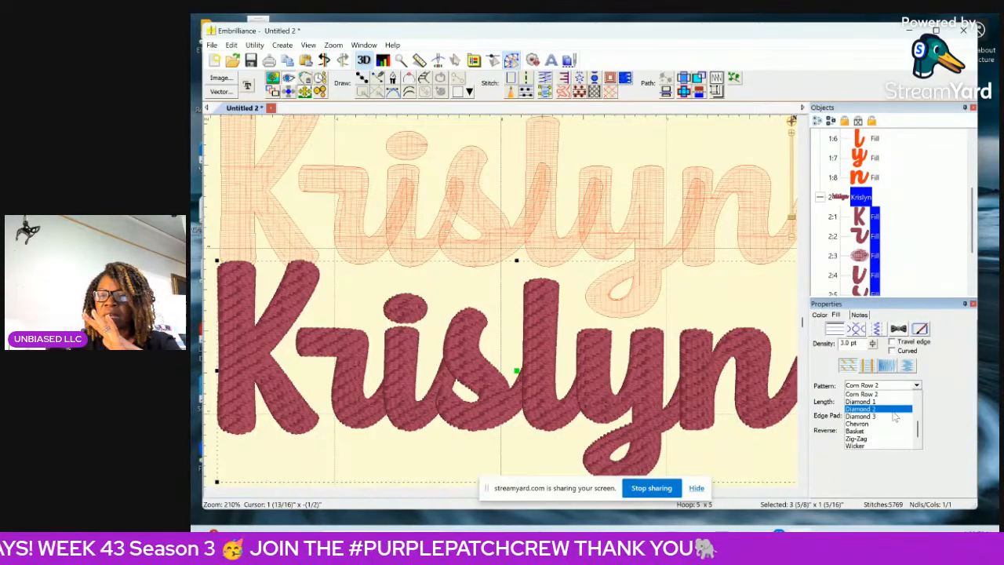
pyautogui.click(887, 425)
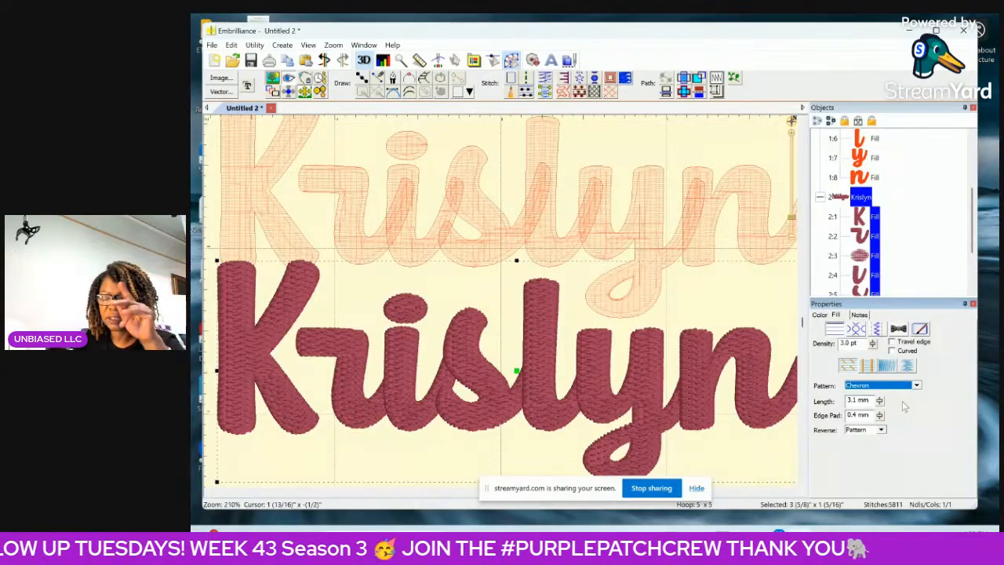
pyautogui.click(773, 306)
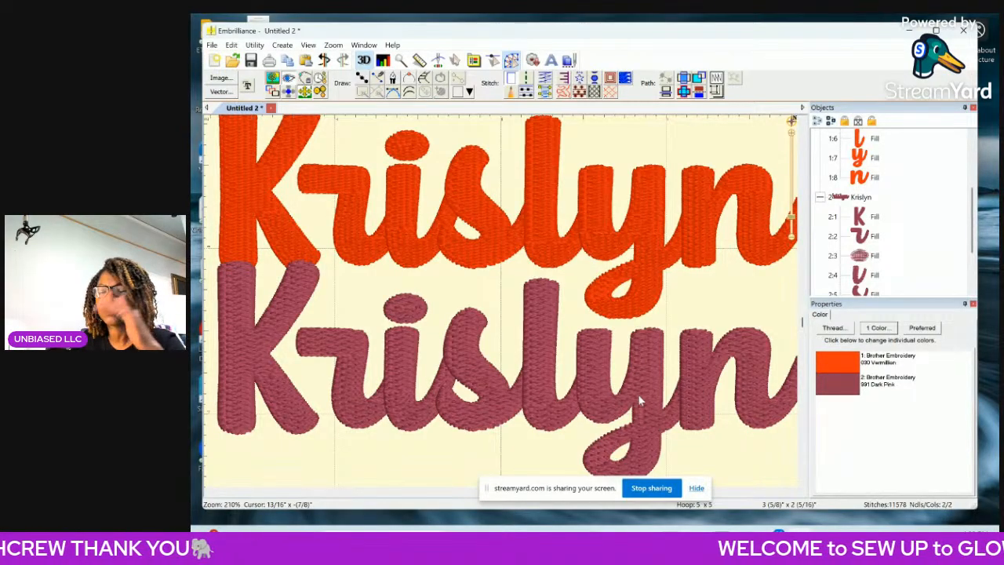
# Delete the dark pink lower copy of the name, keeping only the Vermilion original.
pyautogui.click(853, 199)
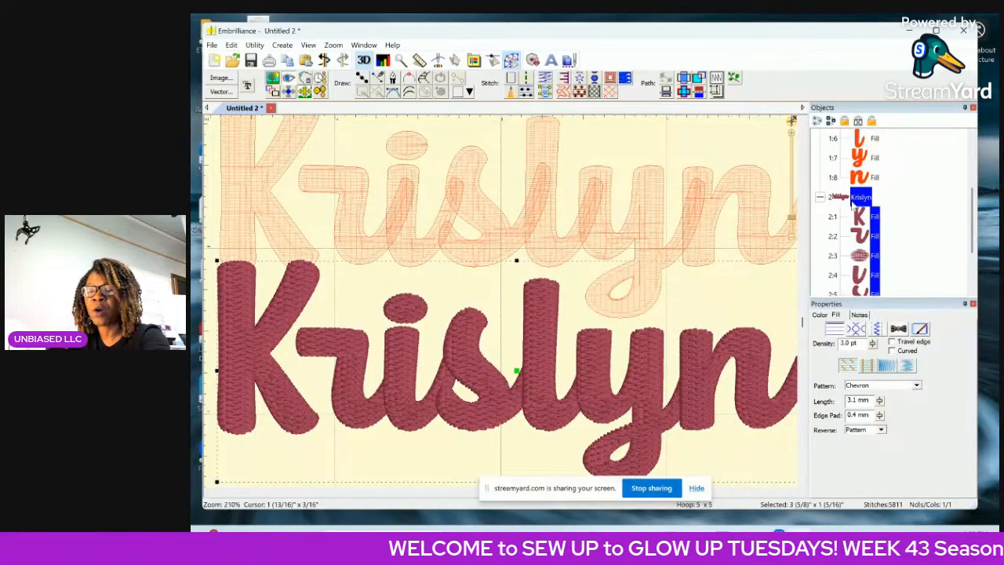
pyautogui.press('Delete')
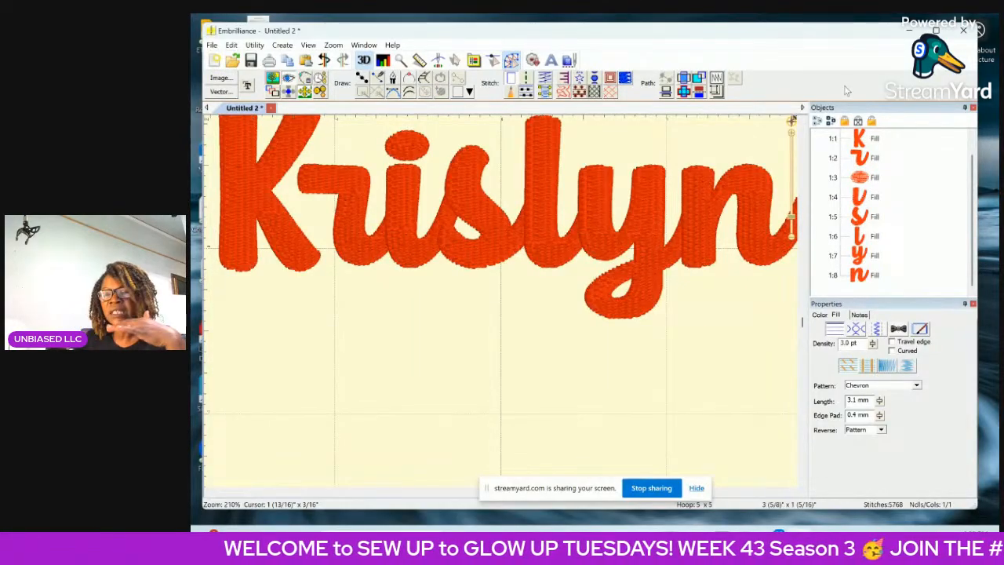
pyautogui.scroll(-1, 793, 224)
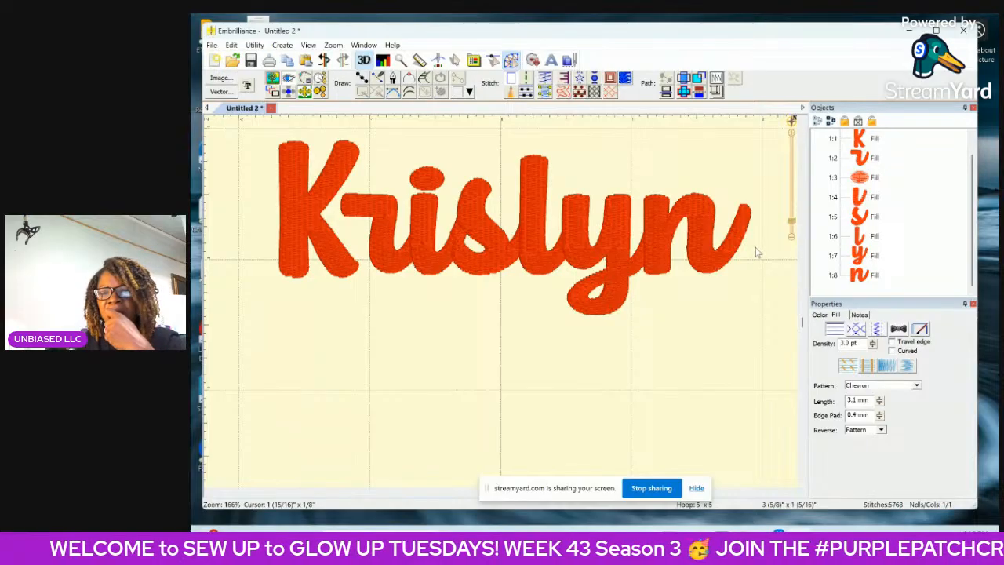
# Select the whole remaining name and set its Tatami fill stitch length to 4.0 mm.
pyautogui.scroll(1, 868, 194)
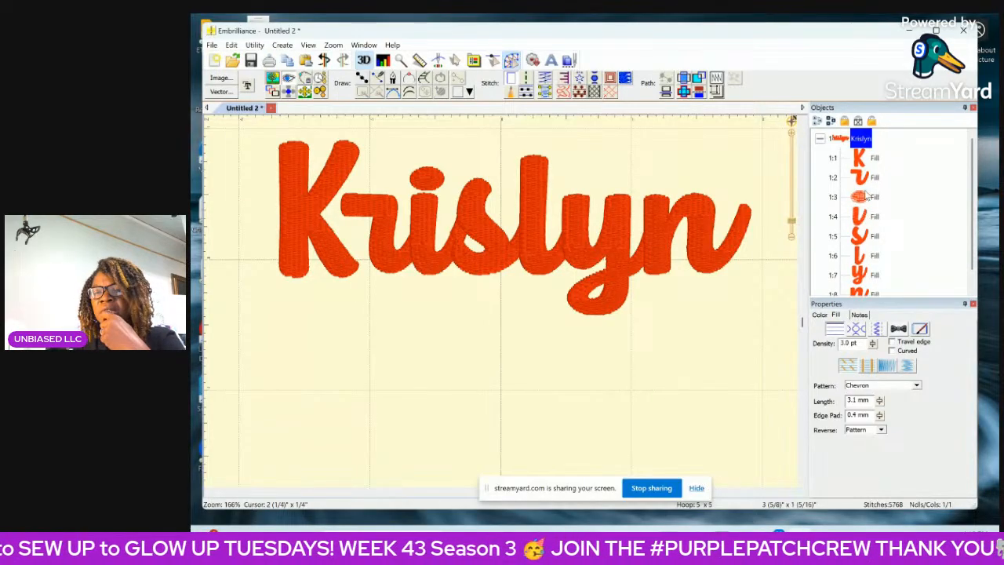
pyautogui.click(854, 139)
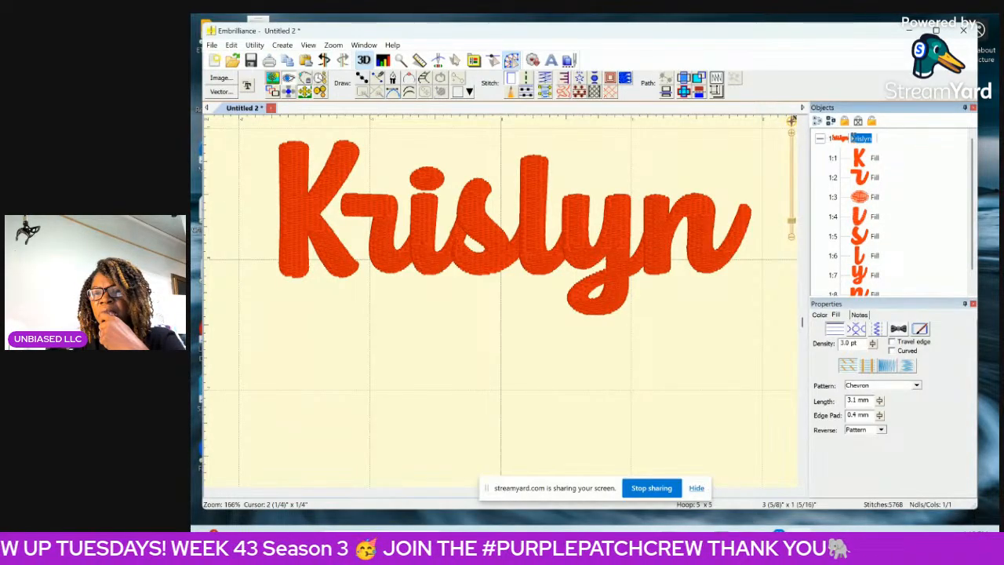
pyautogui.click(840, 146)
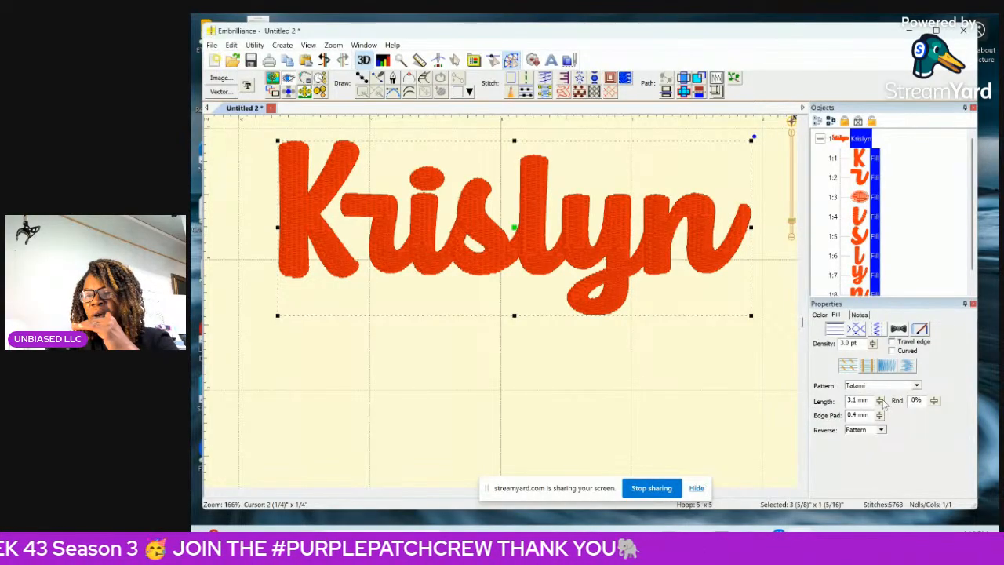
pyautogui.click(793, 138)
pyautogui.click(793, 138)
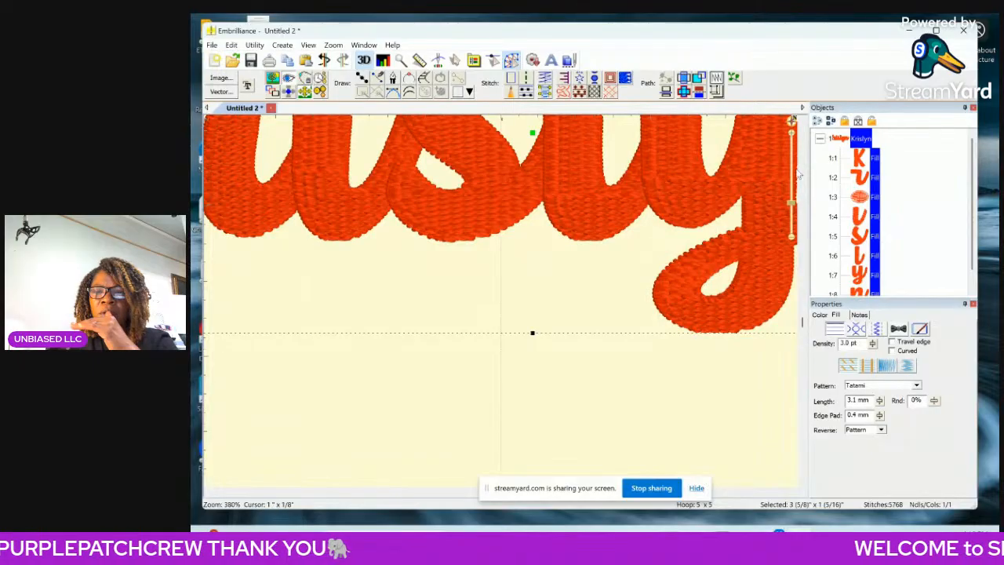
pyautogui.moveTo(803, 322); pyautogui.dragTo(804, 287)
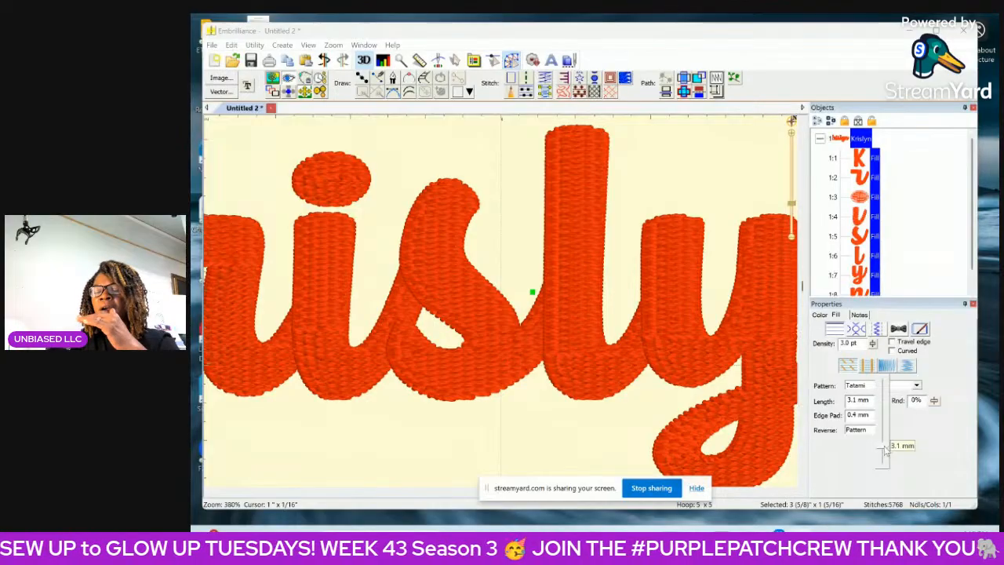
pyautogui.moveTo(884, 451); pyautogui.dragTo(882, 443)
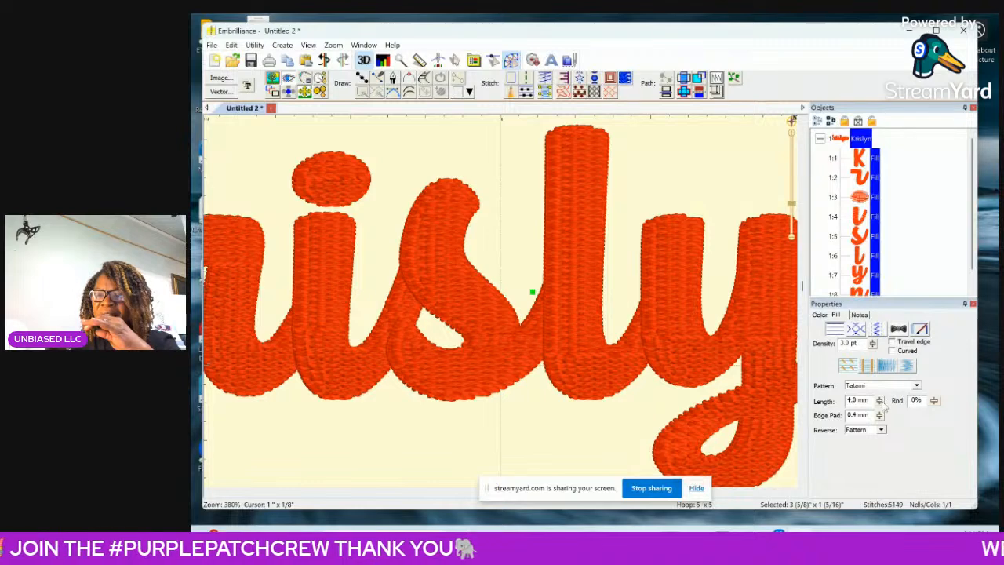
# Raise the name's fill stitch length to 12.0 mm as a trial and reduce it to 5.0 mm.
pyautogui.moveTo(880, 401)
pyautogui.mouseDown()
pyautogui.moveTo(884, 442)
pyautogui.moveTo(885, 382)
pyautogui.mouseUp()
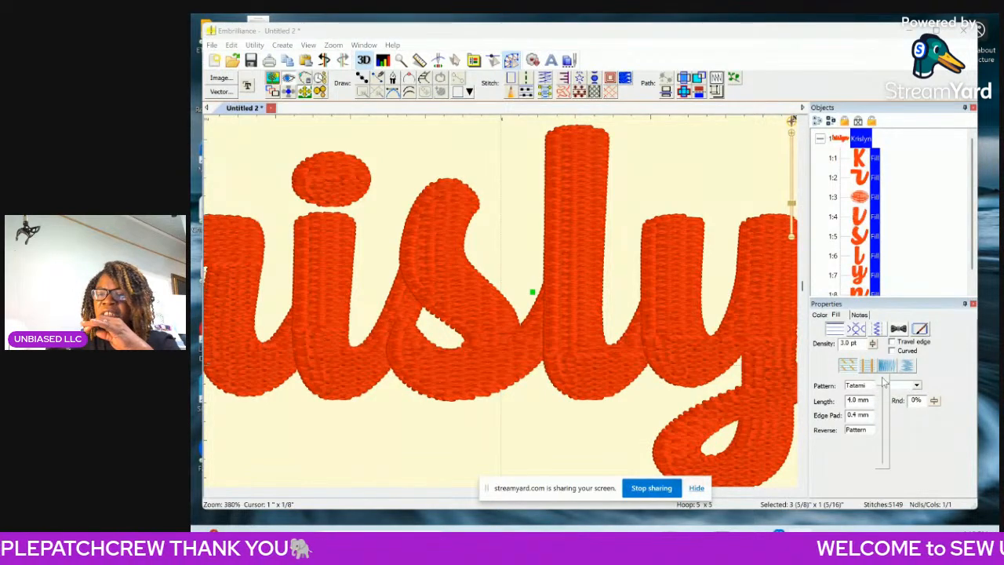
pyautogui.click(789, 434)
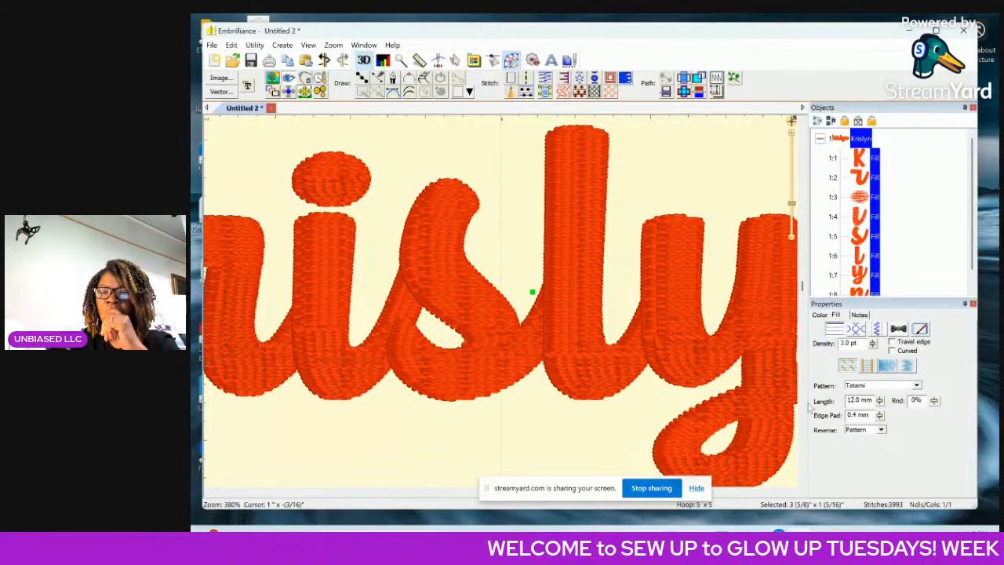
pyautogui.click(880, 402)
pyautogui.click(883, 402)
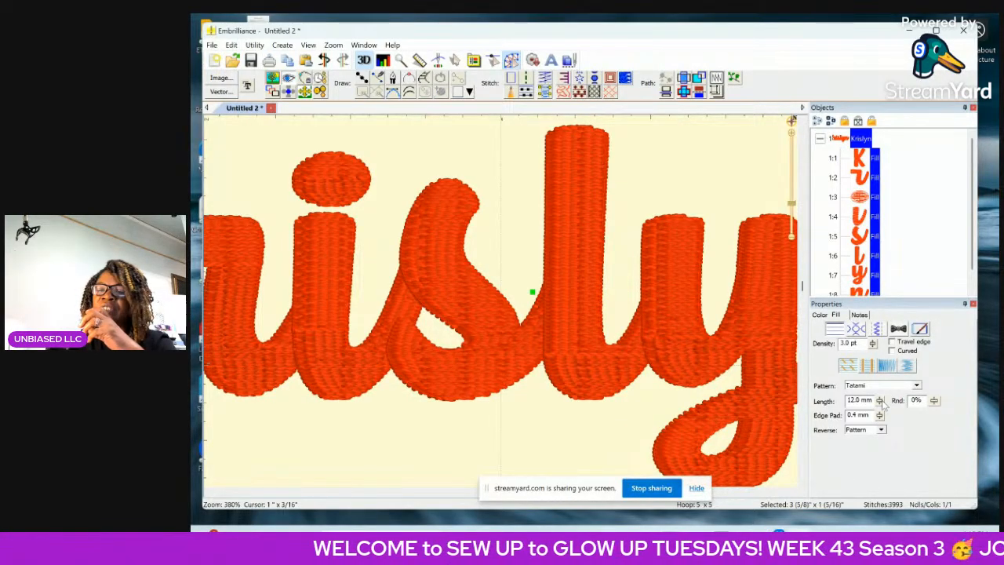
pyautogui.moveTo(883, 402); pyautogui.dragTo(884, 450)
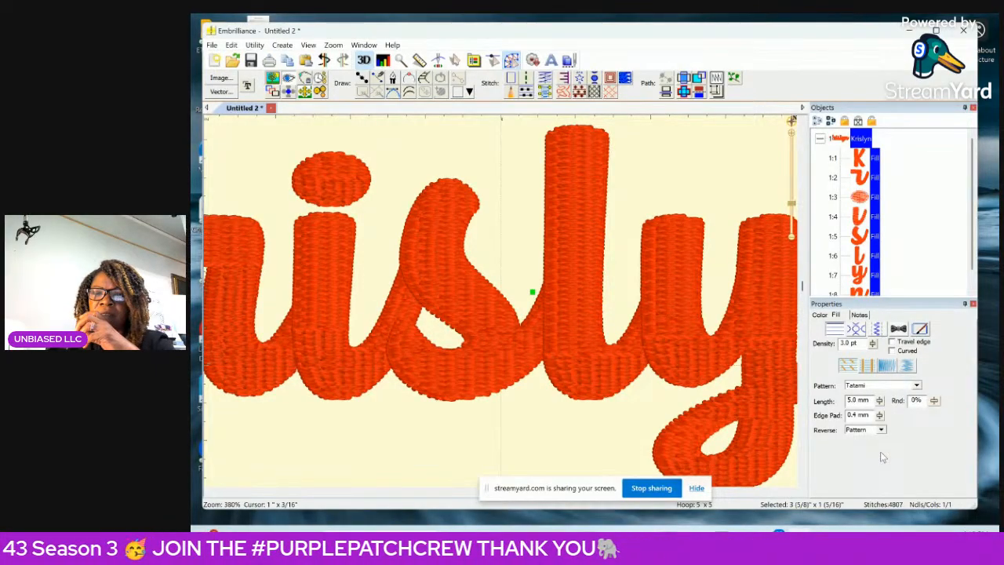
pyautogui.click(792, 237)
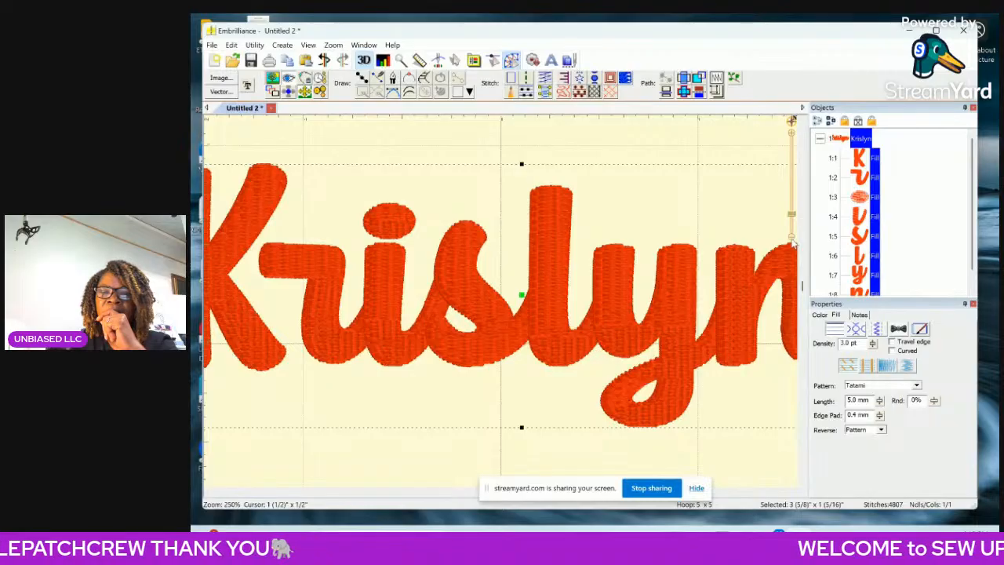
pyautogui.click(793, 241)
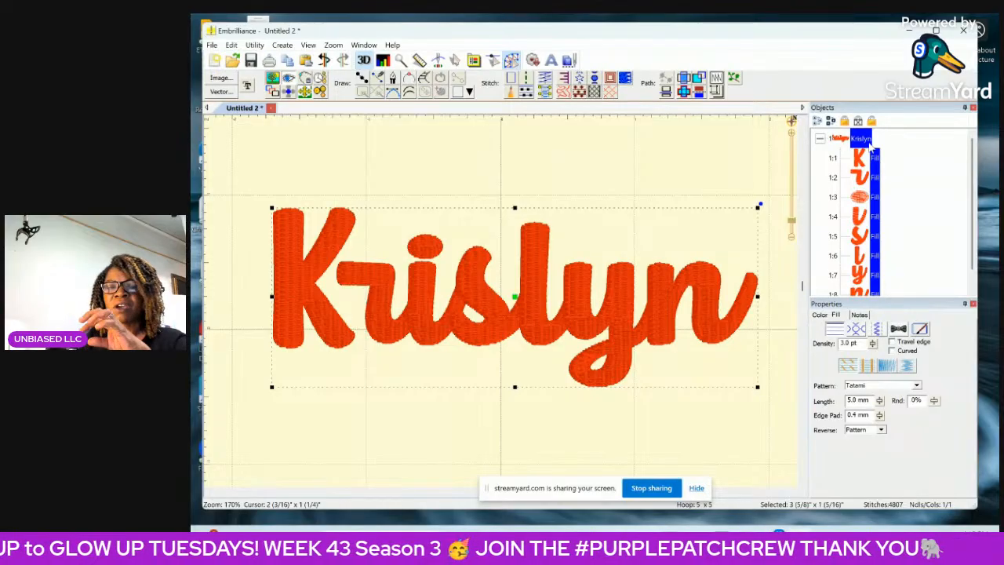
pyautogui.click(255, 45)
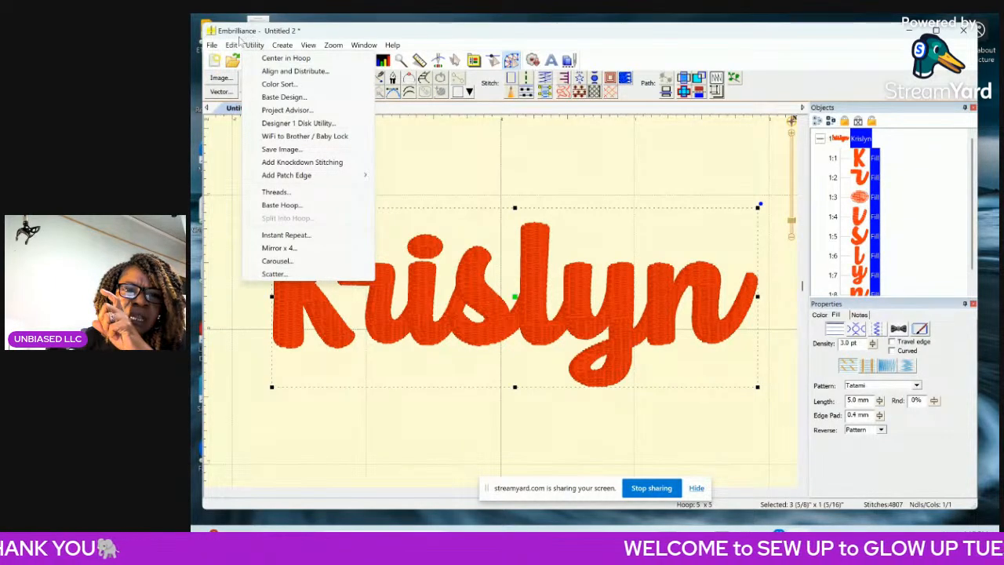
pyautogui.moveTo(229, 47)
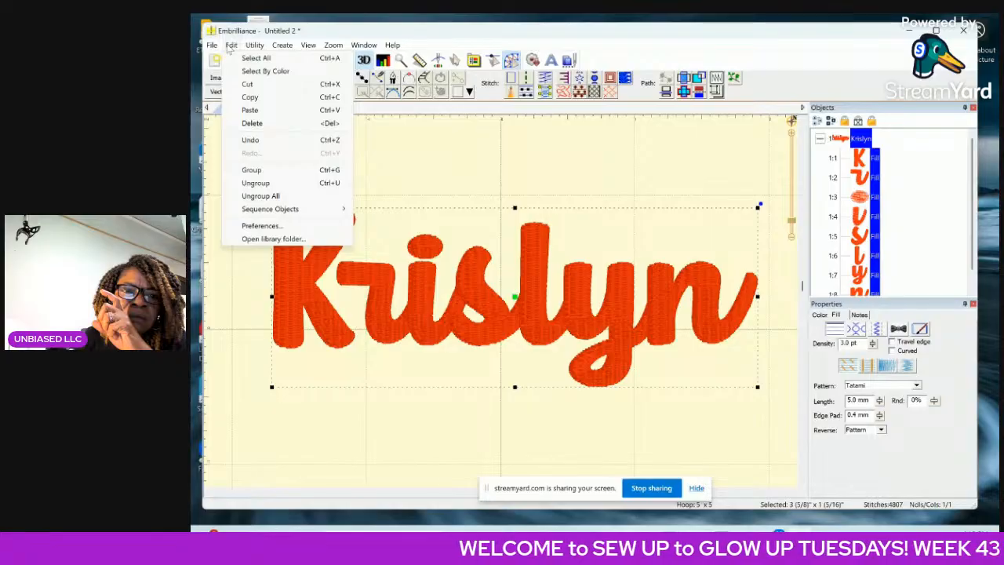
pyautogui.moveTo(283, 47)
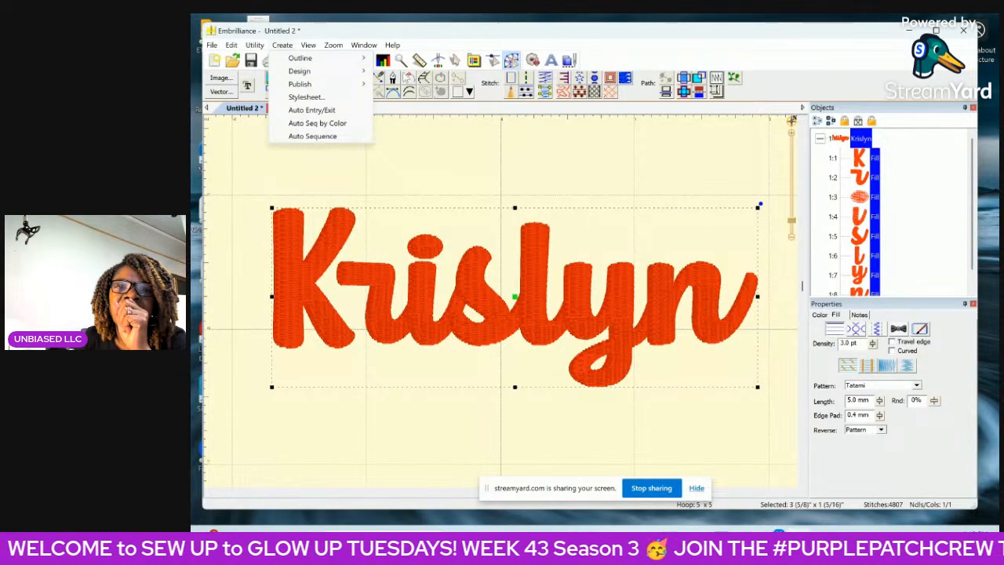
pyautogui.click(489, 36)
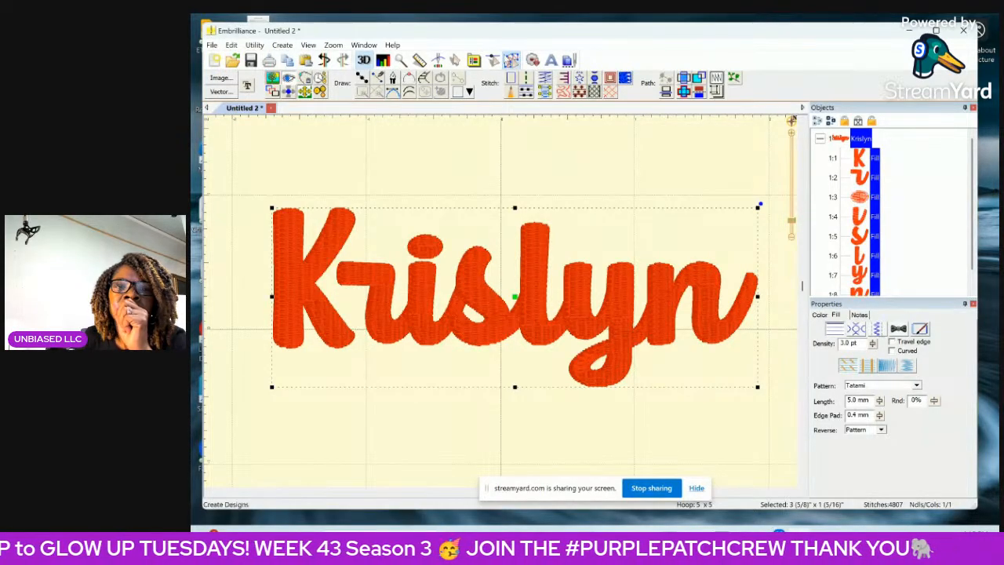
# In object selection mode, turn off the 3D stitch rendering and display a density map of the whole name to examine stitch build-up.
pyautogui.click(456, 61)
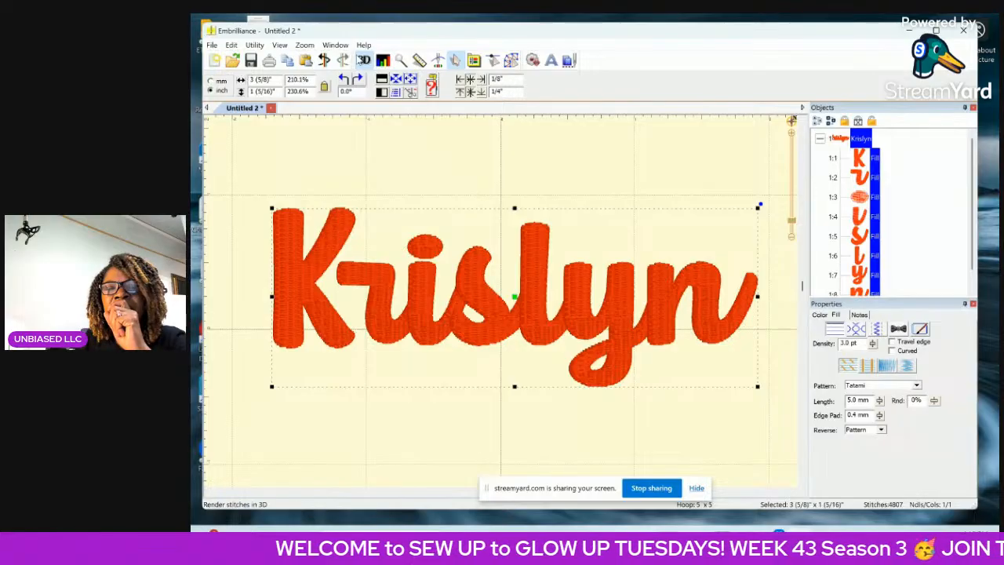
pyautogui.click(362, 62)
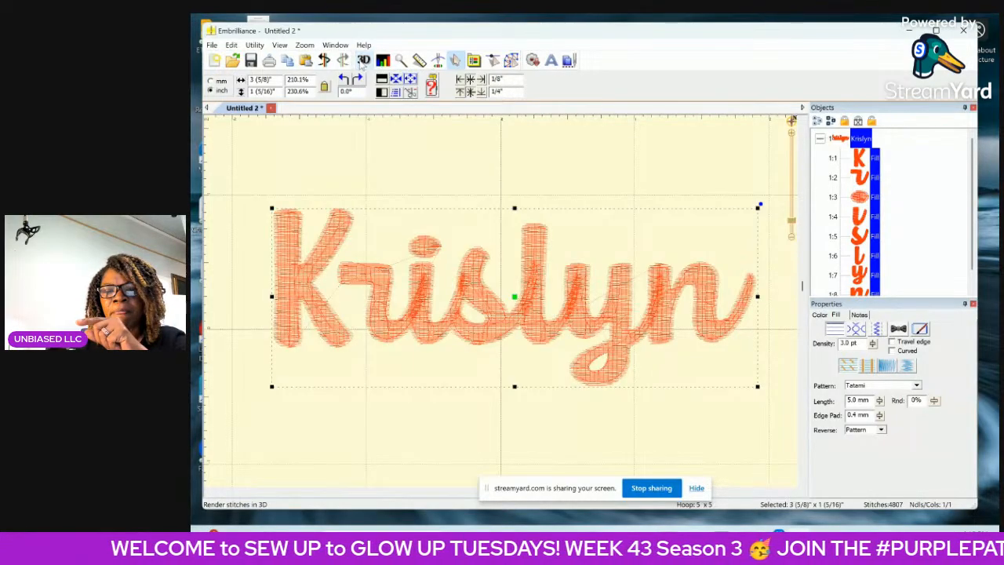
pyautogui.click(792, 137)
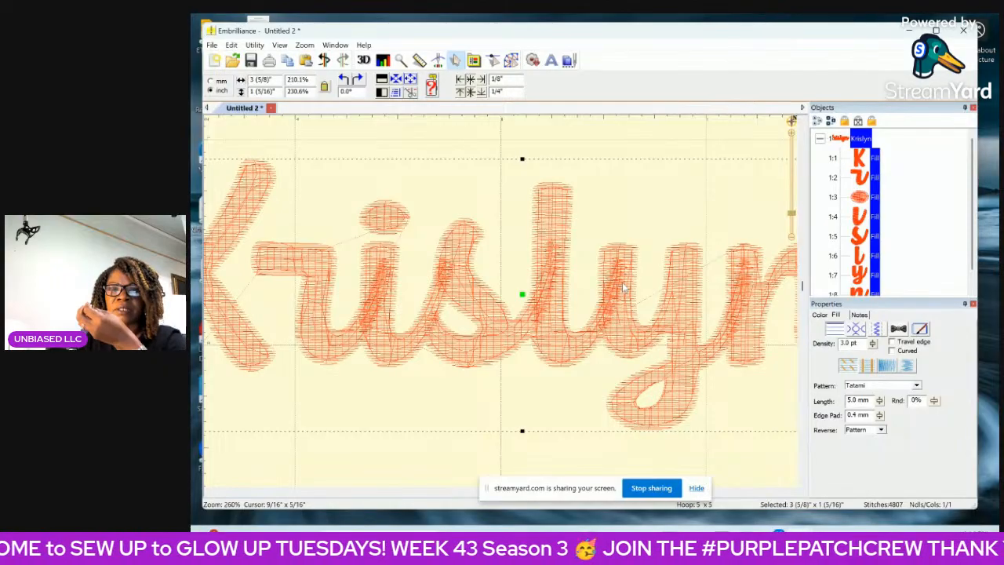
pyautogui.click(384, 63)
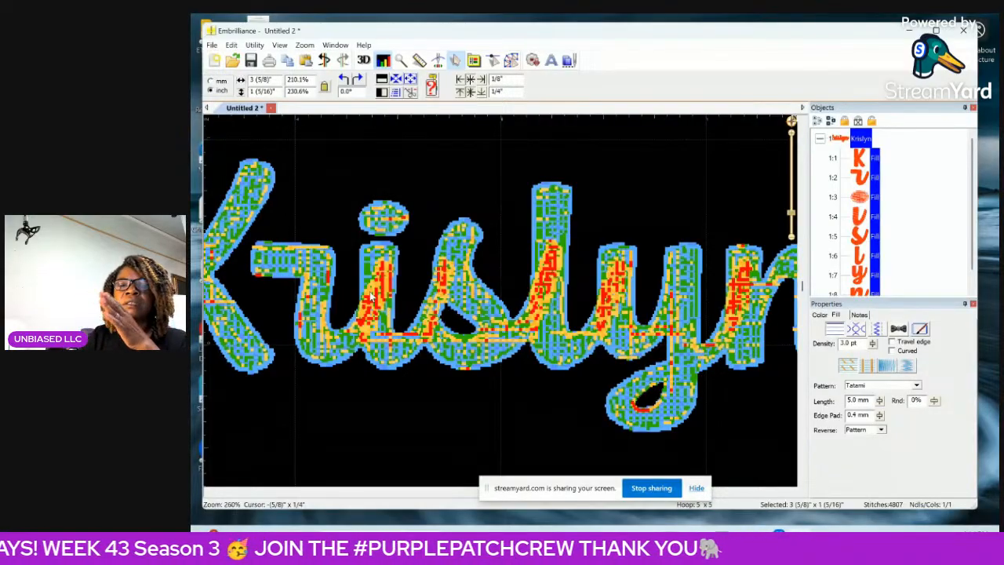
pyautogui.click(792, 237)
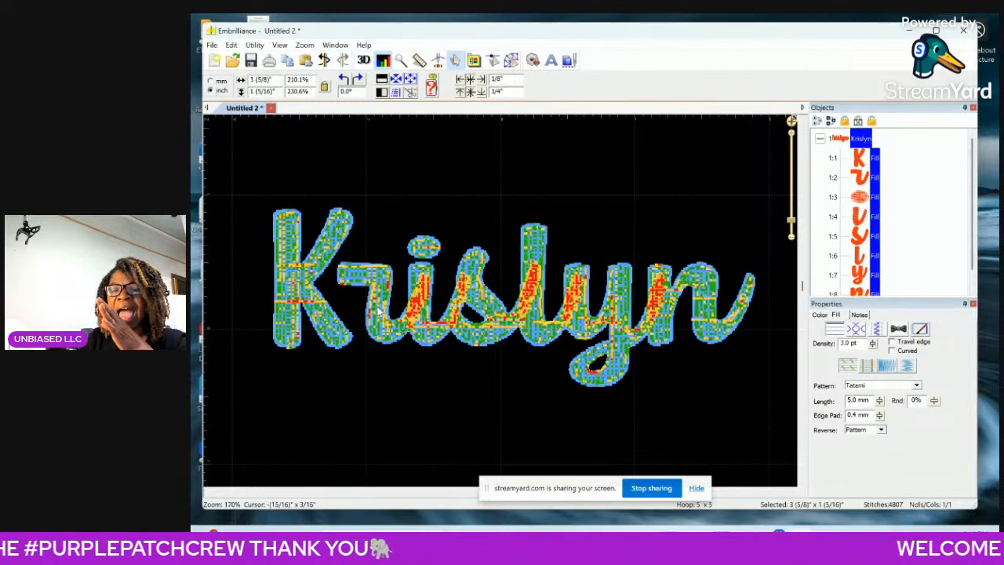
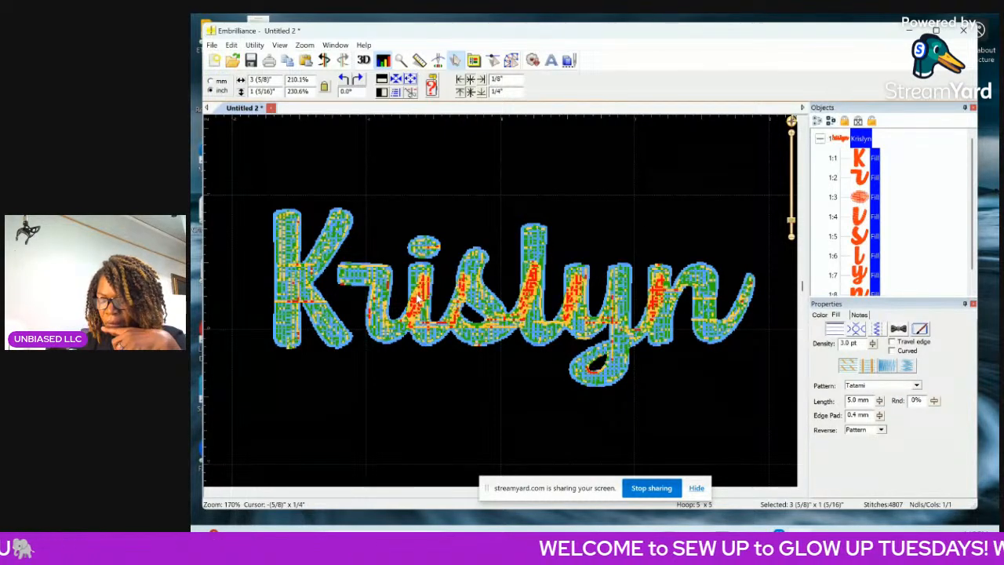
# Turn off the density map, deselect the name and restore the 3D stitch rendering.
pyautogui.click(384, 61)
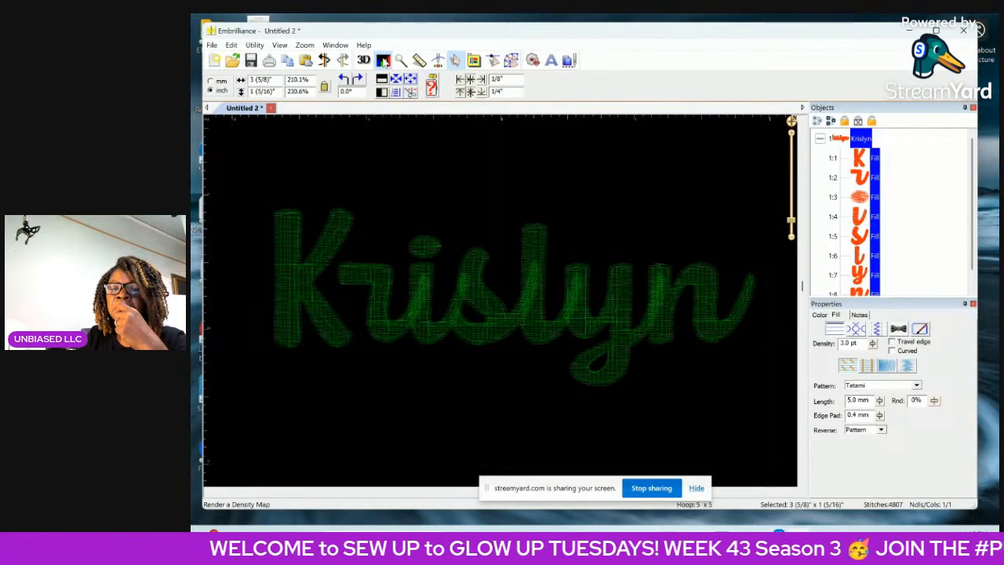
pyautogui.click(384, 61)
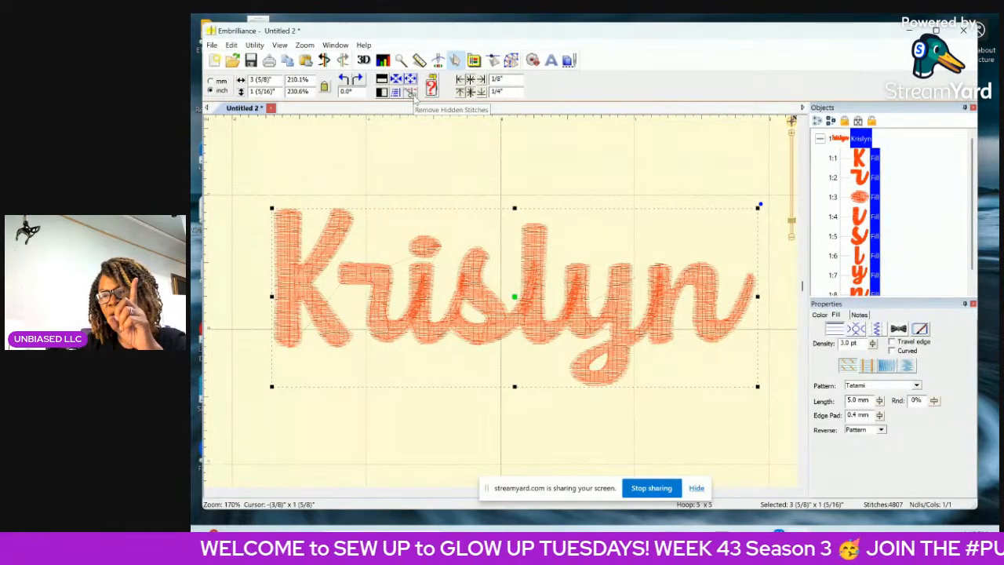
pyautogui.click(457, 66)
pyautogui.click(572, 181)
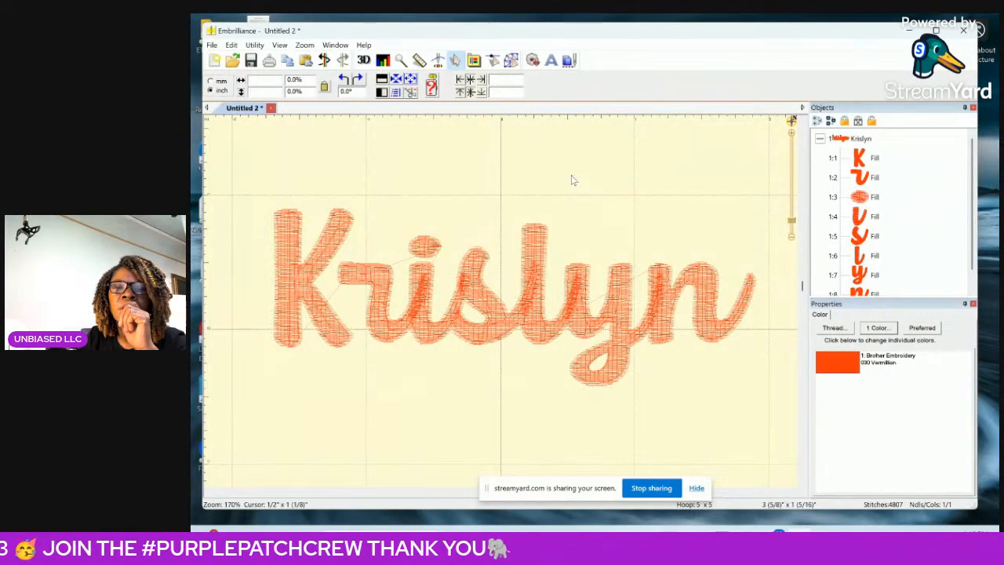
pyautogui.click(363, 61)
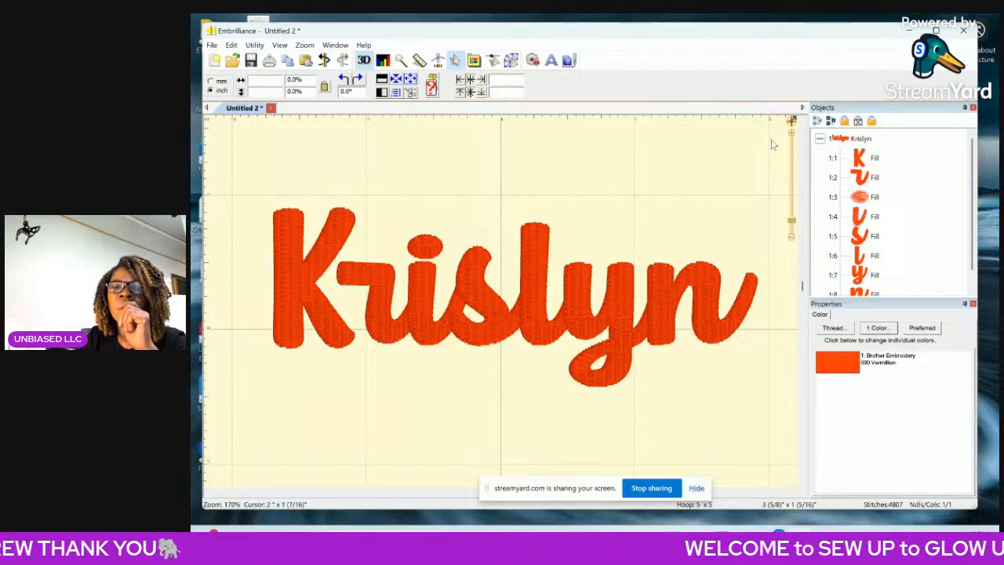
# Select the whole embroidered name and group its letter objects.
pyautogui.click(850, 139)
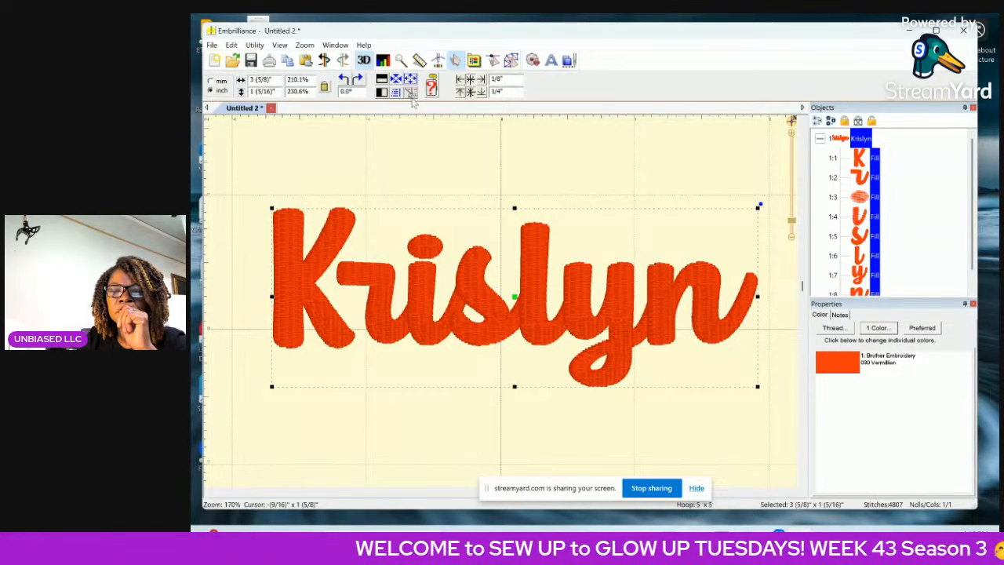
pyautogui.moveTo(272, 161); pyautogui.dragTo(786, 414)
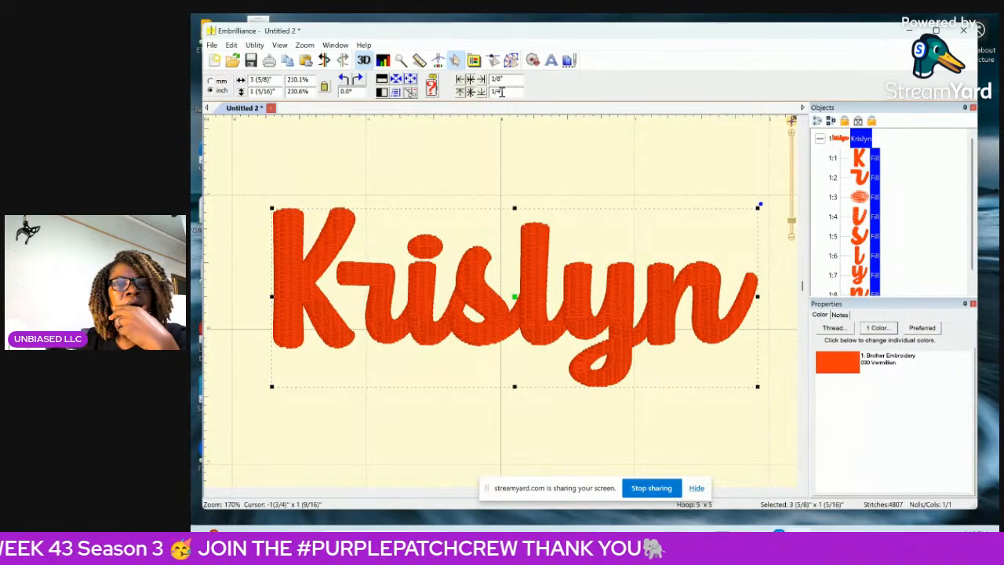
pyautogui.click(231, 44)
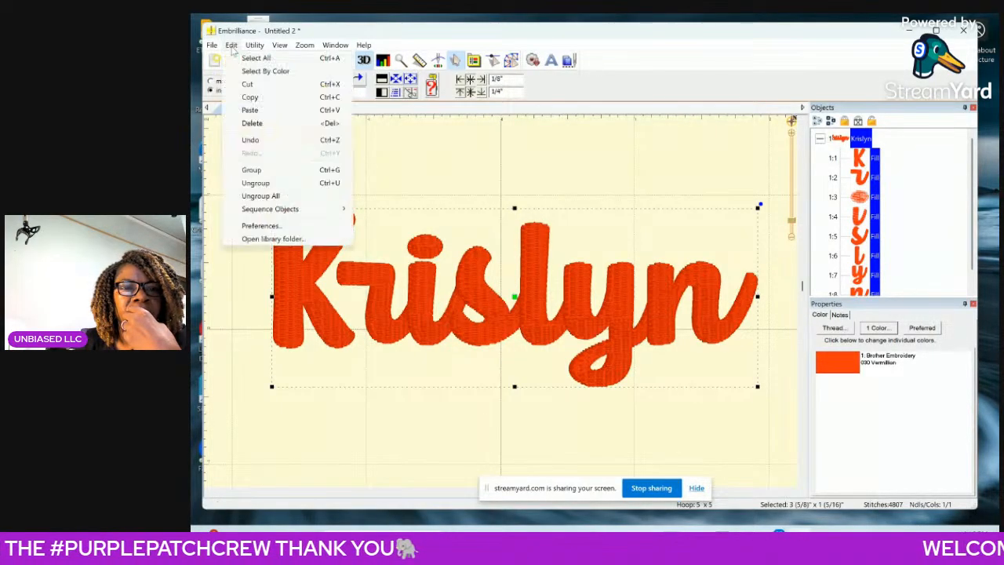
pyautogui.click(253, 171)
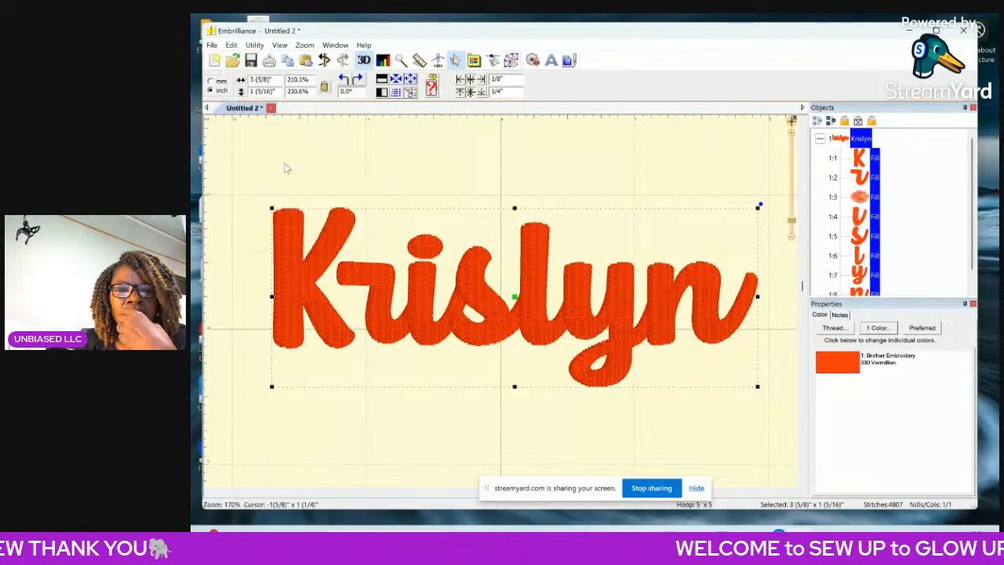
# Reselect the whole name and run the stitch simulation partway, to the start of the letter s, to examine the sewing order.
pyautogui.click(357, 155)
pyautogui.moveTo(233, 174); pyautogui.dragTo(800, 416)
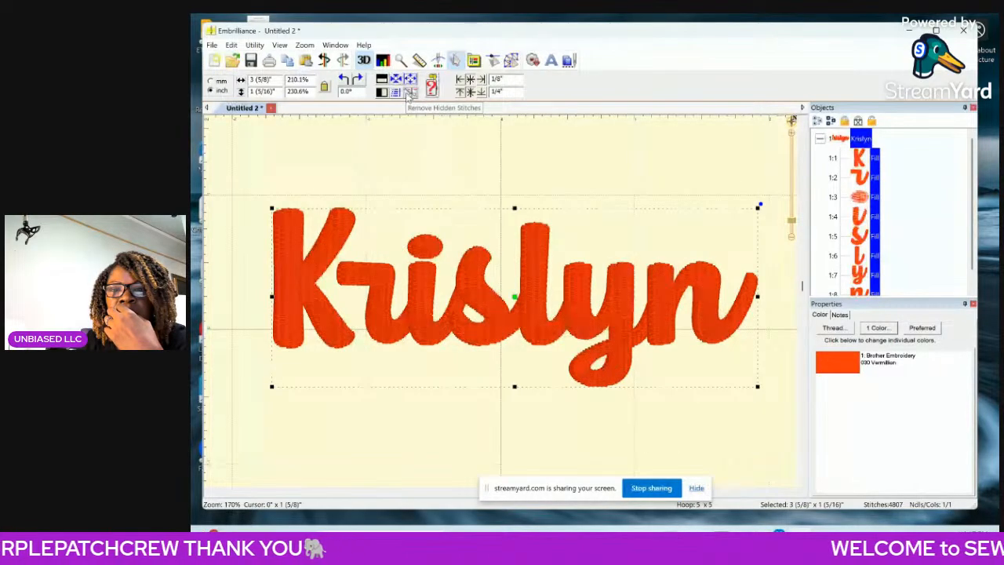
pyautogui.click(439, 60)
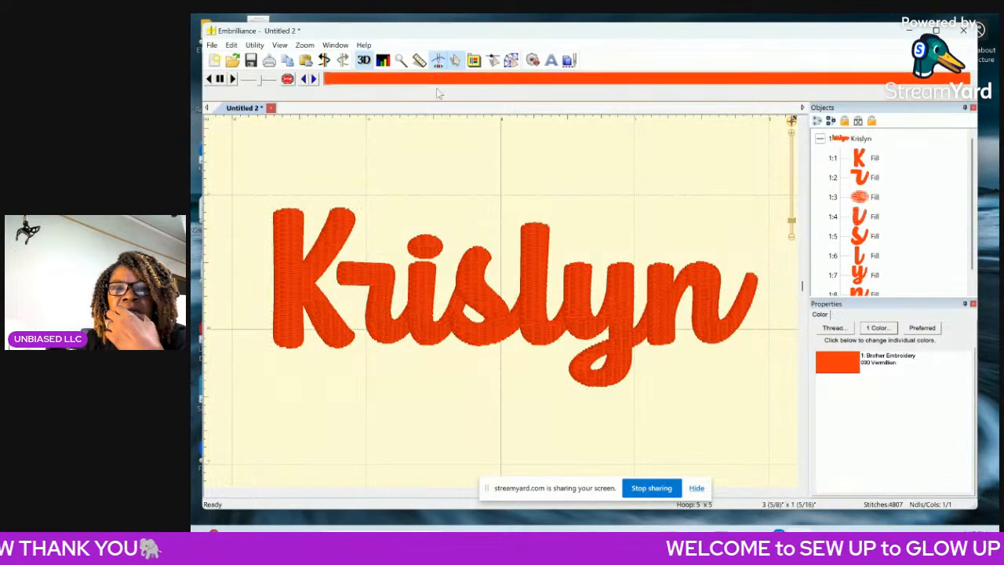
pyautogui.moveTo(328, 81); pyautogui.dragTo(596, 103)
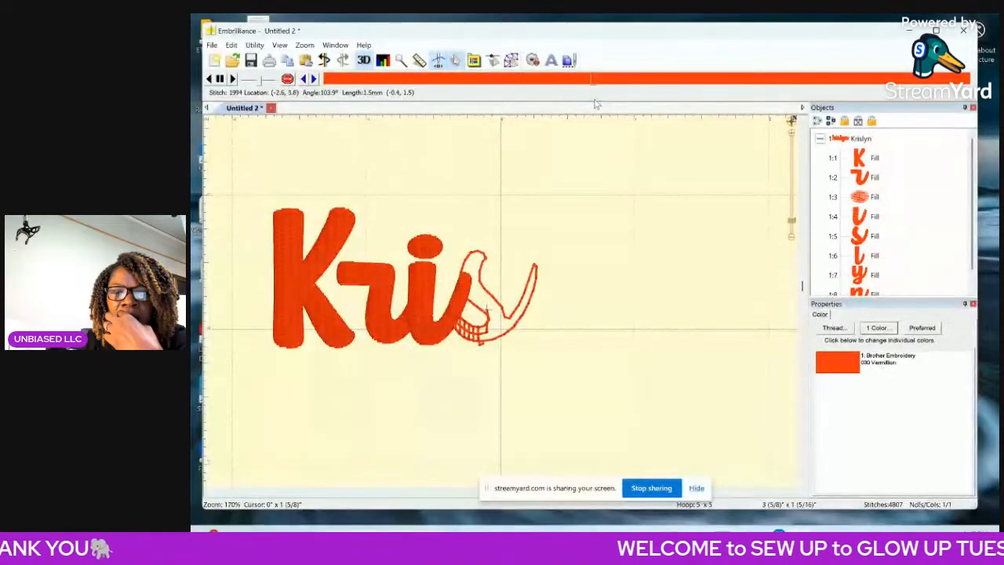
# In design creation mode, select the letter r alone and delete the outline nodes rounding the tip of its connecting tail.
pyautogui.click(510, 60)
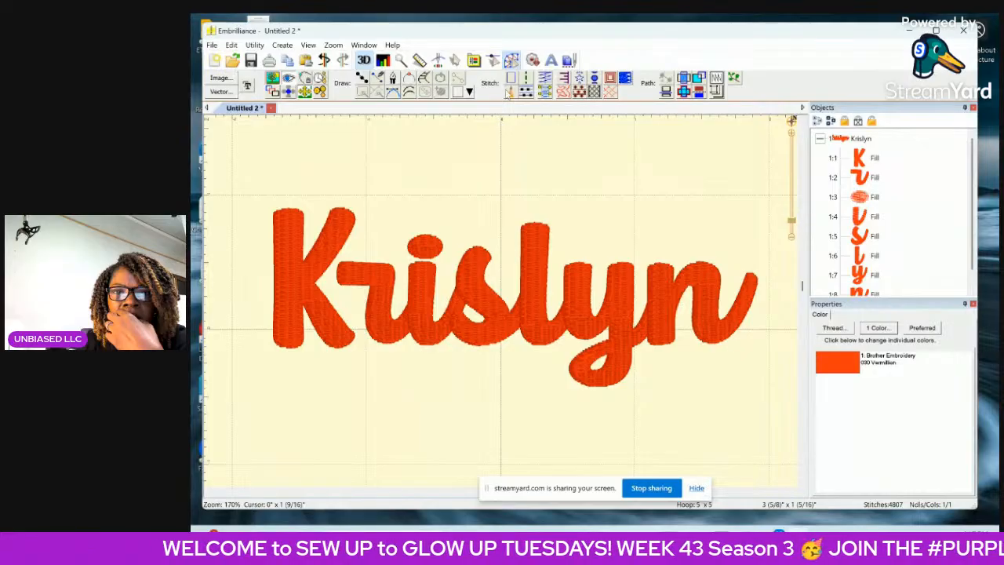
pyautogui.click(852, 138)
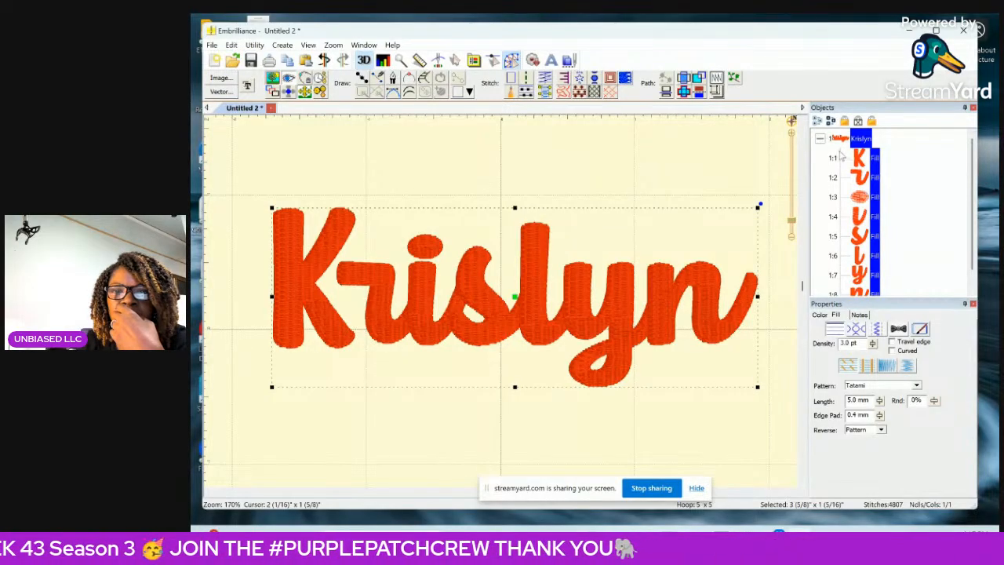
pyautogui.click(866, 180)
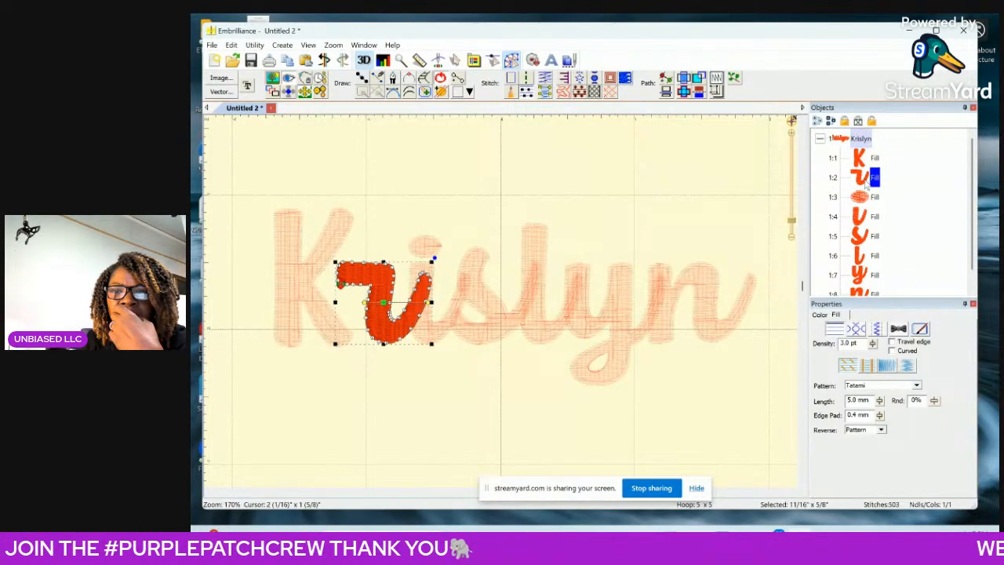
pyautogui.click(794, 139)
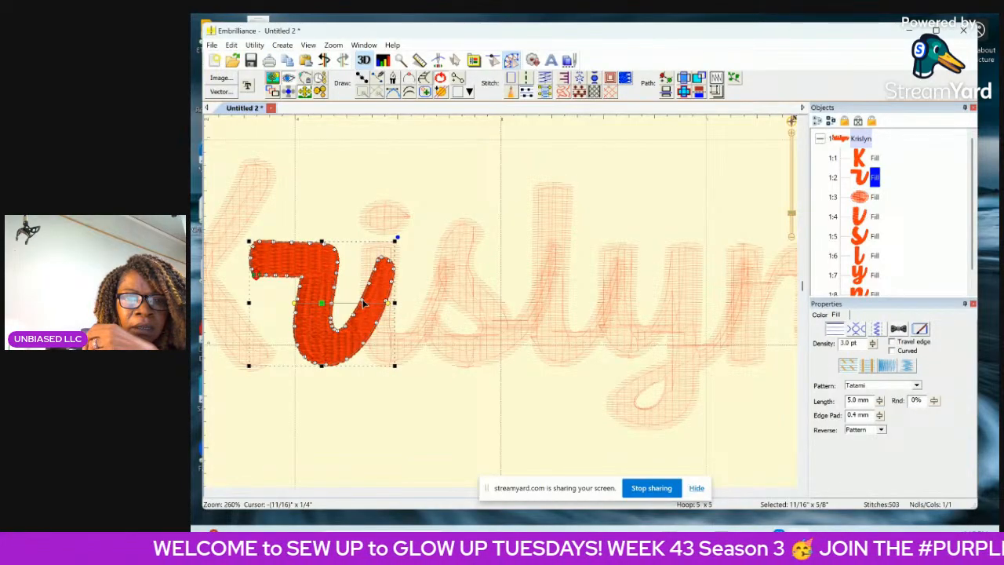
pyautogui.click(379, 262)
pyautogui.press('Delete')
pyautogui.click(383, 259)
pyautogui.press('Delete')
pyautogui.click(389, 263)
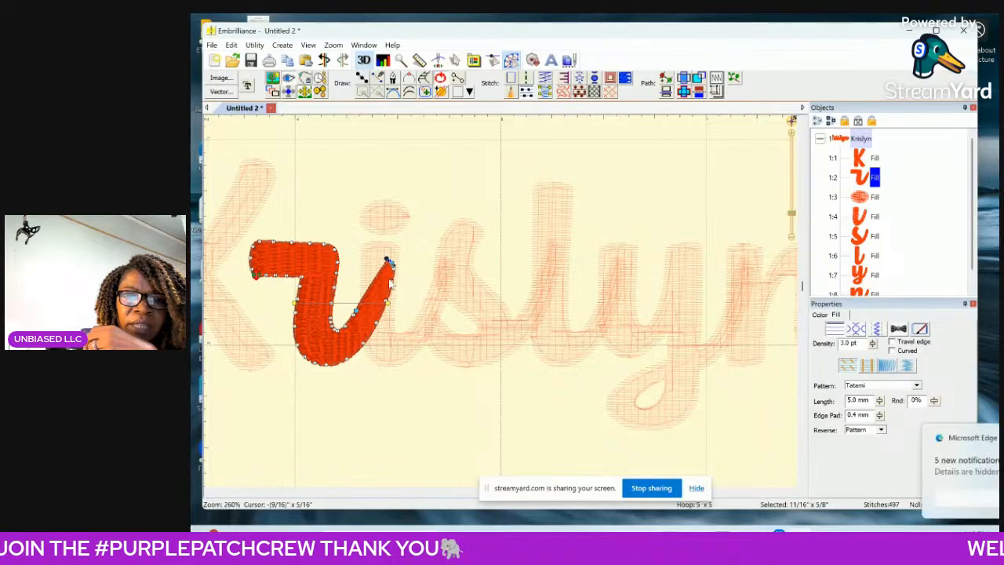
pyautogui.click(388, 284)
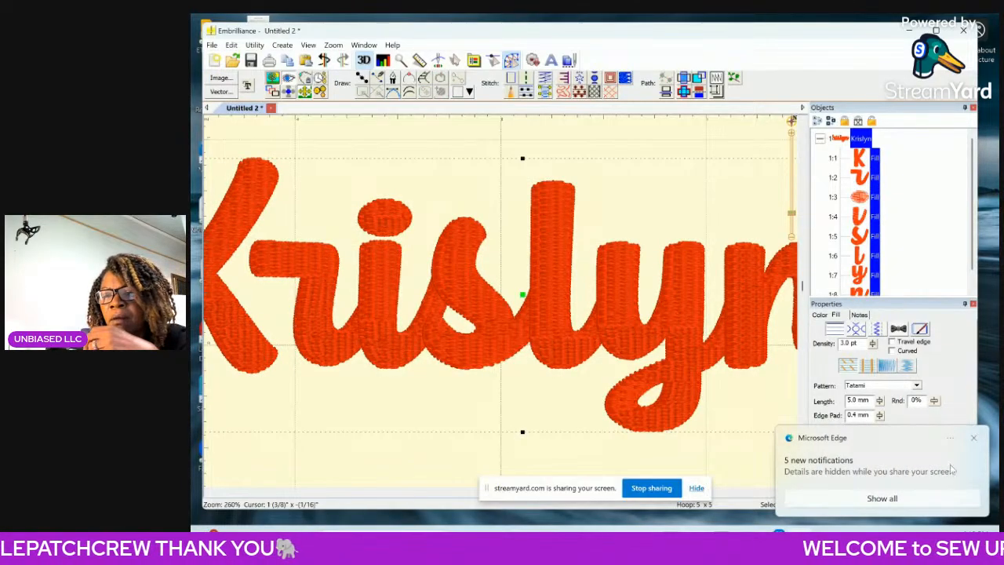
# Dismiss the browser notification, reselect the r and move its tail-tip nodes down to shorten the overlap with the i.
pyautogui.click(973, 438)
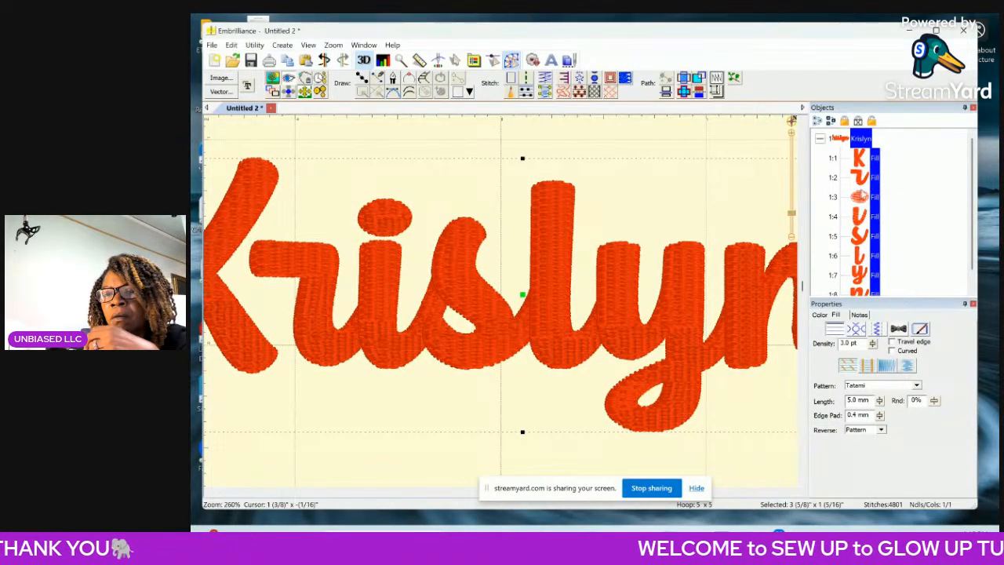
pyautogui.click(874, 179)
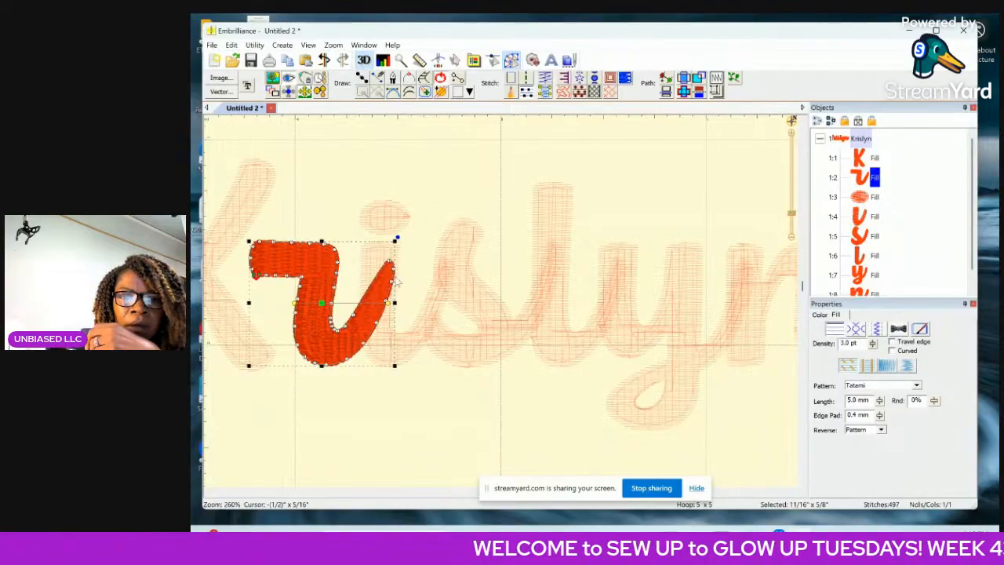
pyautogui.moveTo(396, 270); pyautogui.dragTo(384, 261)
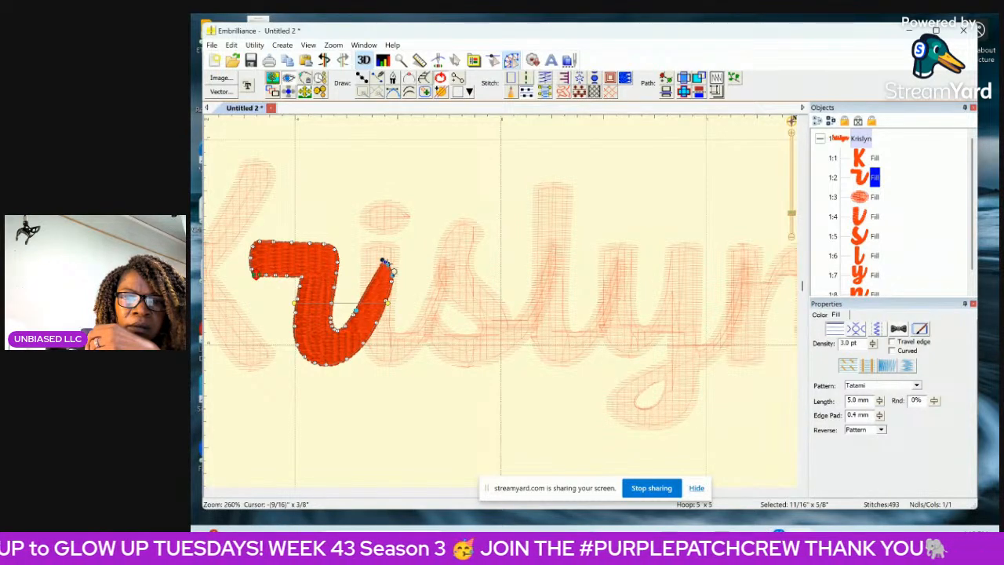
pyautogui.moveTo(385, 264); pyautogui.dragTo(390, 307)
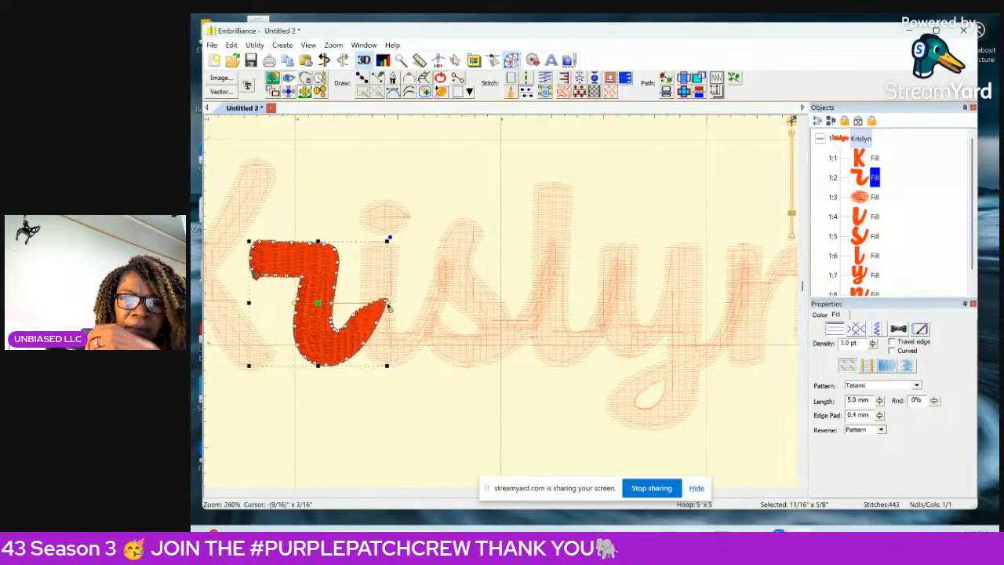
# Alternate between selecting the whole name and the r alone to examine how the reshaped tail meets the i.
pyautogui.hotkey('ctrl', 'a')
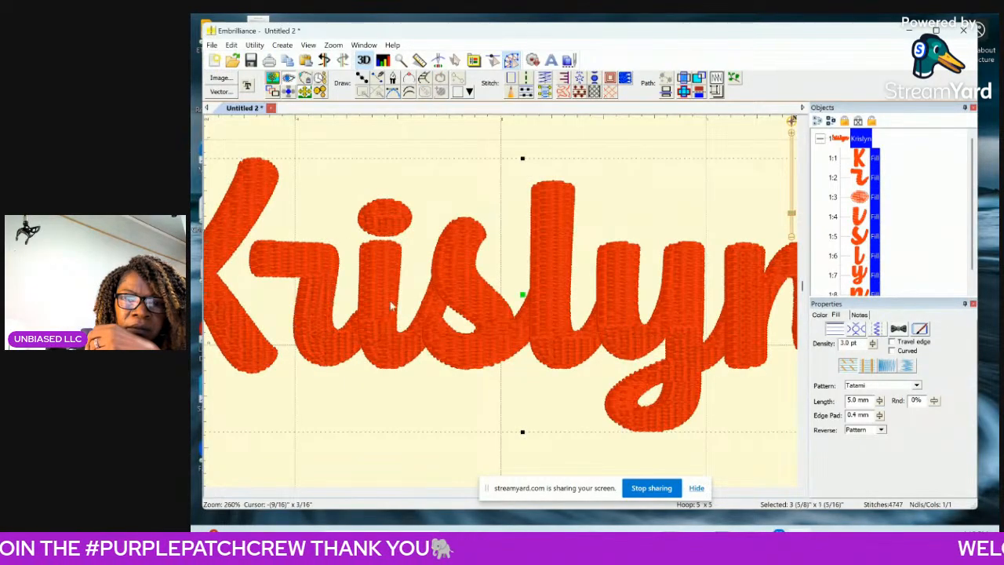
pyautogui.click(860, 179)
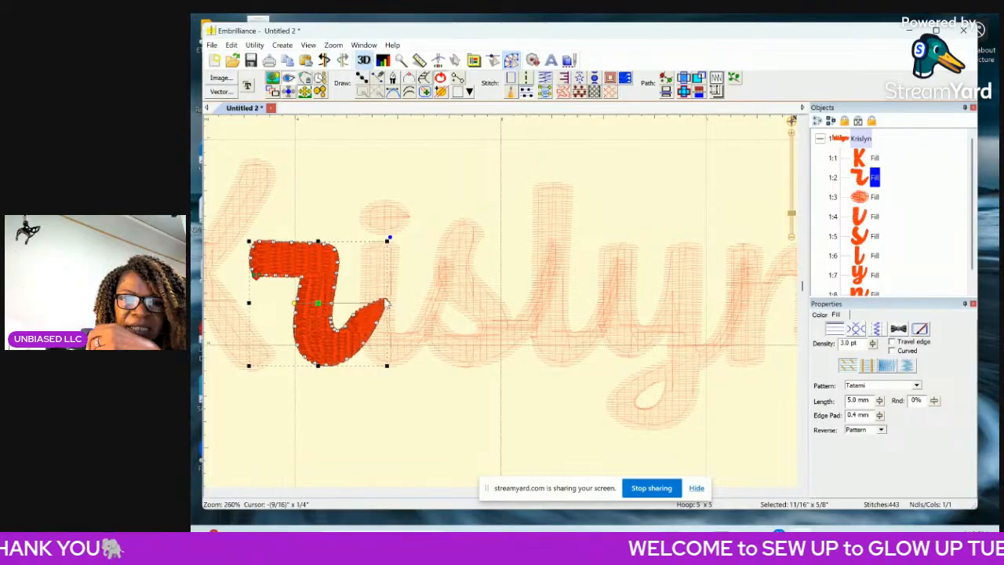
pyautogui.hotkey('ctrl', 'a')
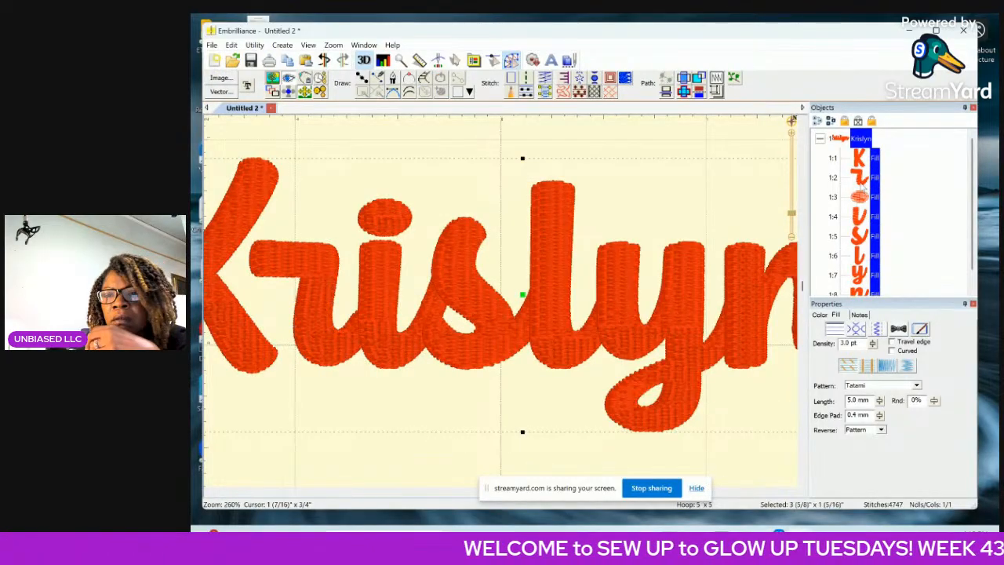
pyautogui.click(863, 179)
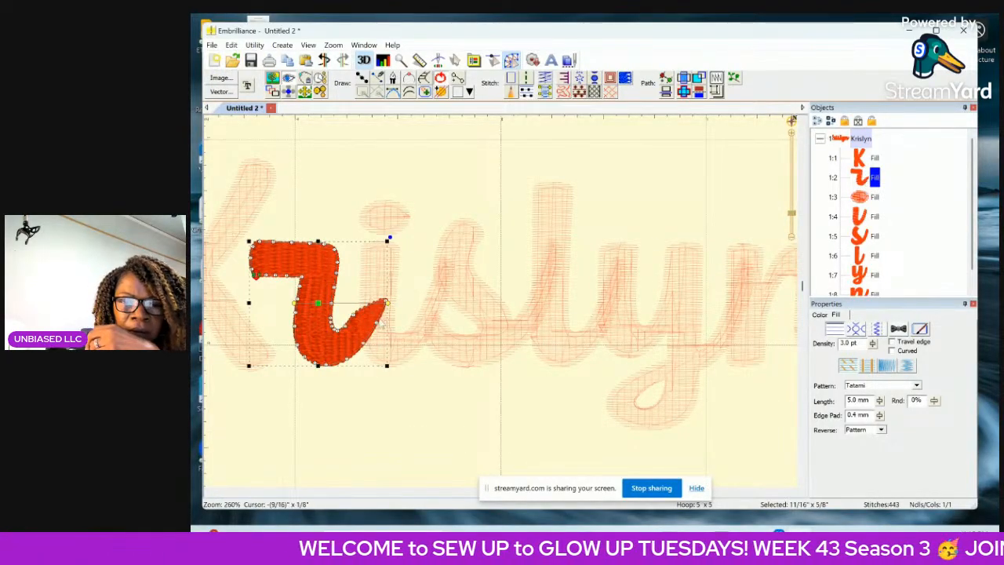
pyautogui.hotkey('ctrl', 'a')
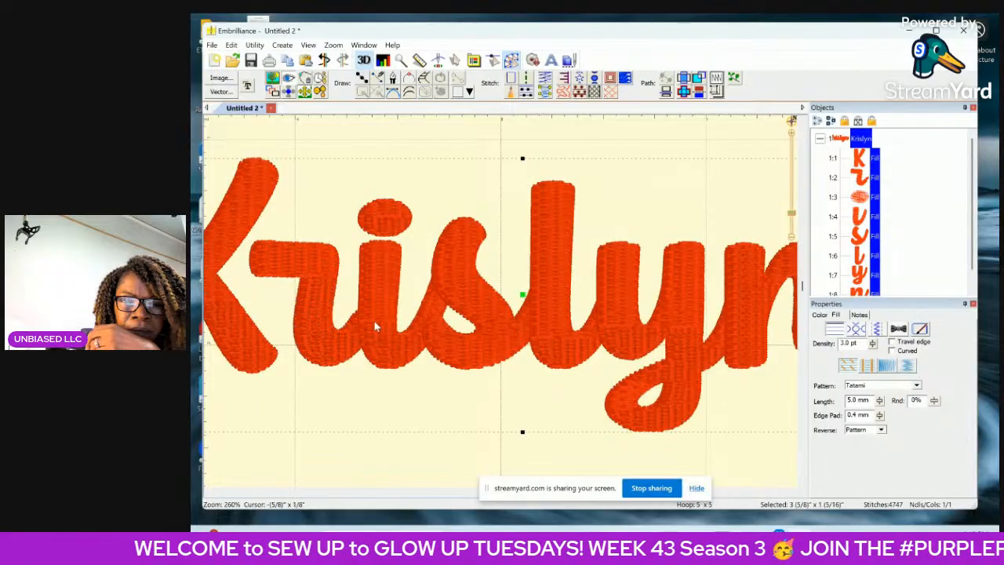
pyautogui.click(860, 179)
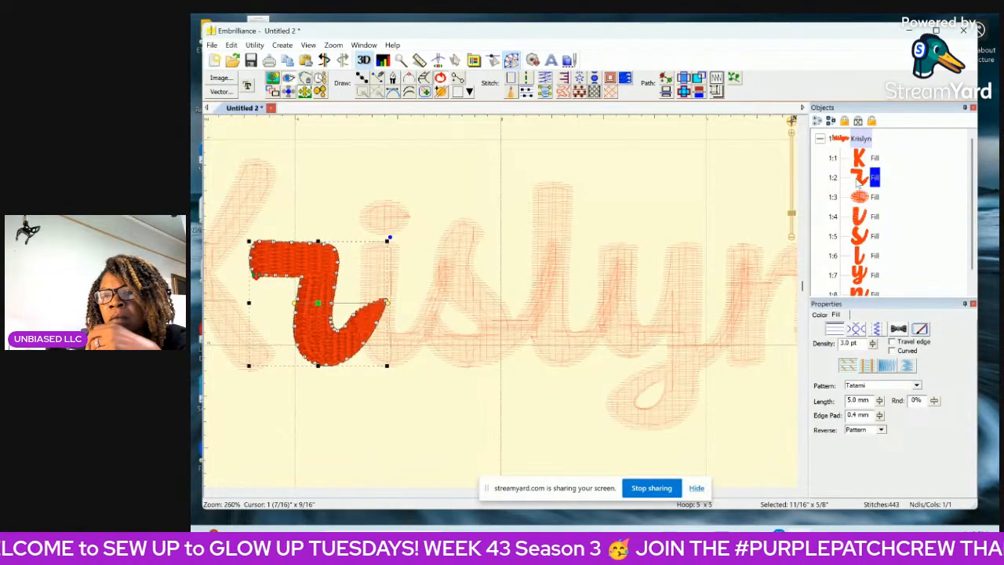
pyautogui.click(384, 305)
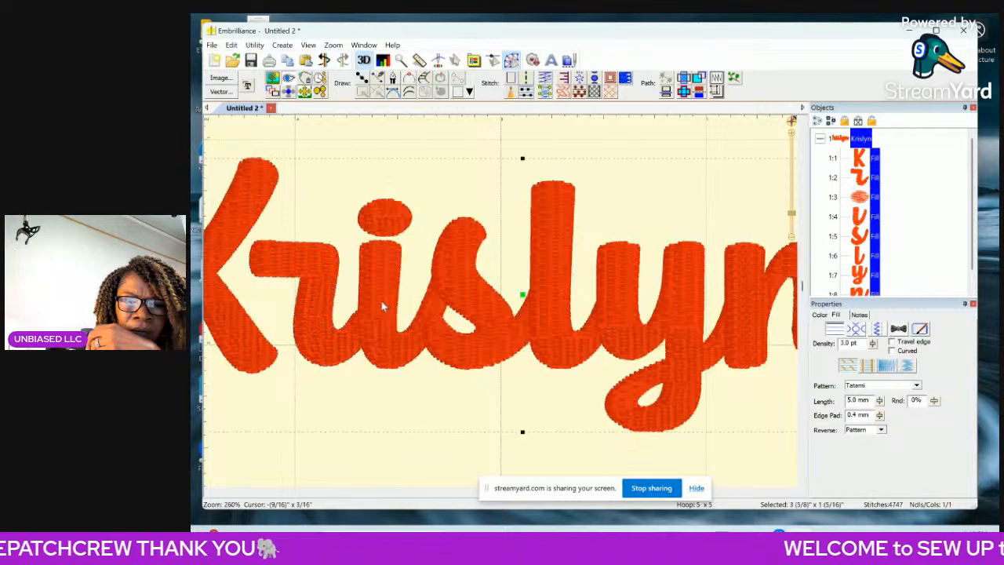
pyautogui.click(871, 180)
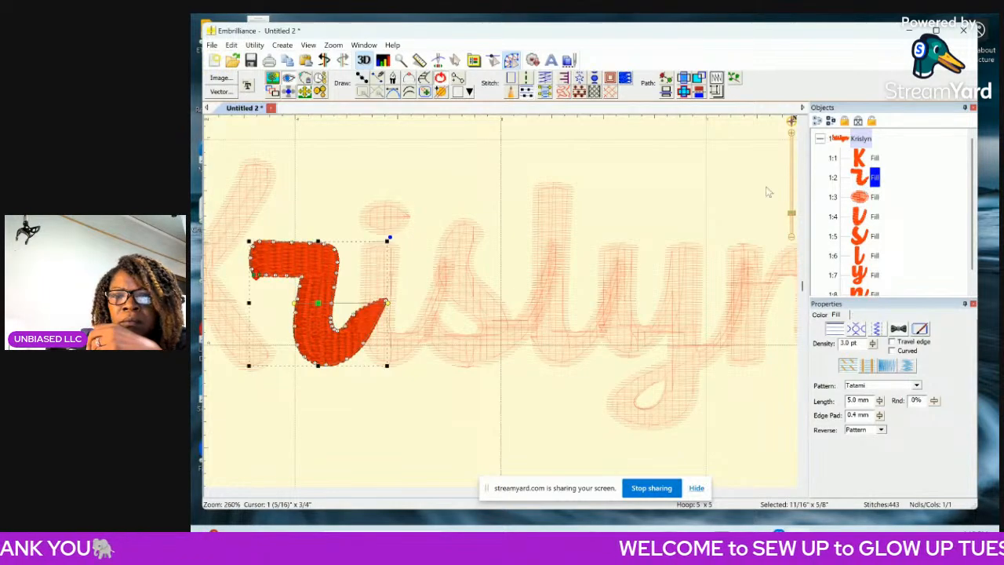
# Delete the nodes at the tip of the r's tail, trimming the tail back to the edge of the i.
pyautogui.click(793, 141)
pyautogui.click(793, 141)
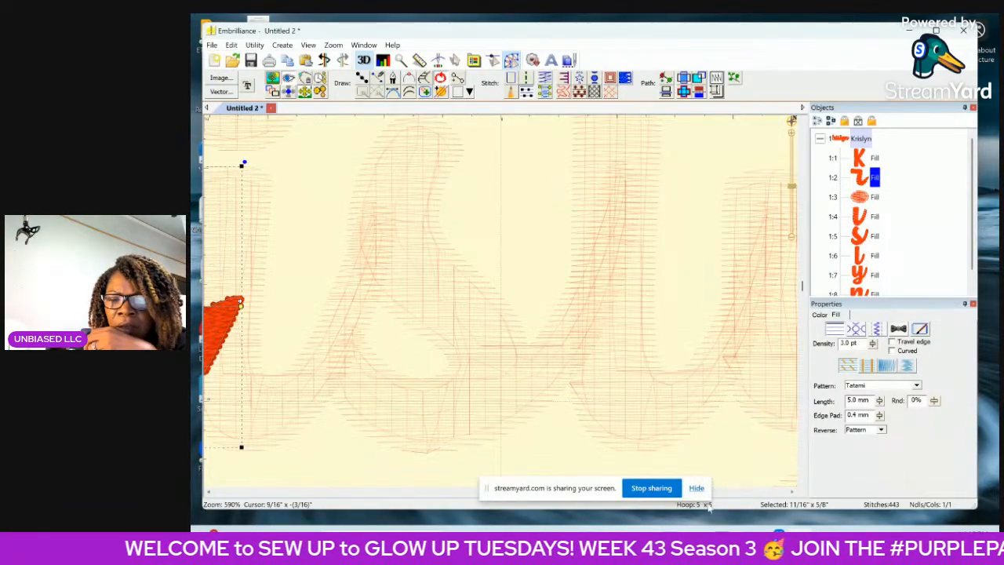
pyautogui.click(209, 493)
pyautogui.click(208, 493)
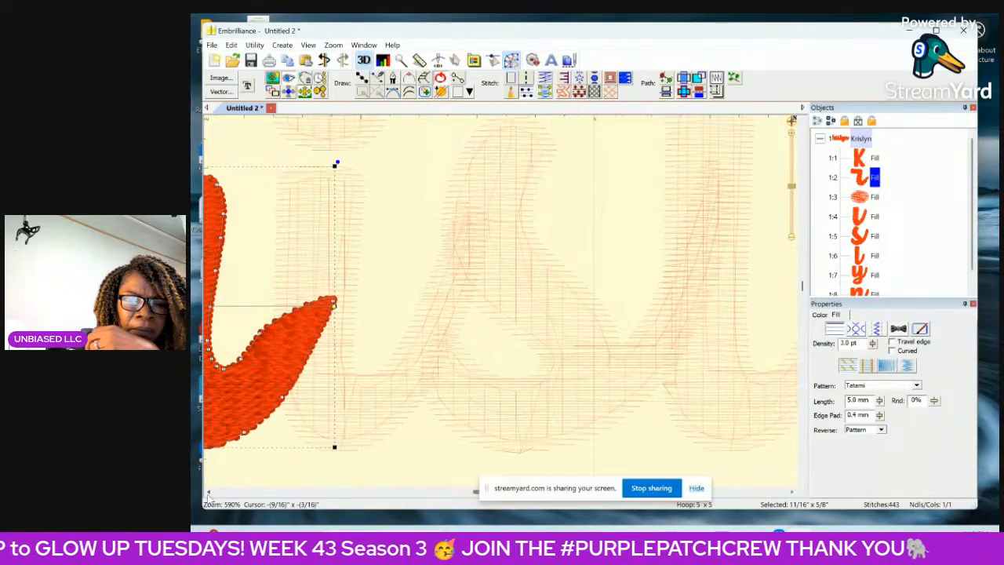
pyautogui.click(208, 493)
pyautogui.click(209, 493)
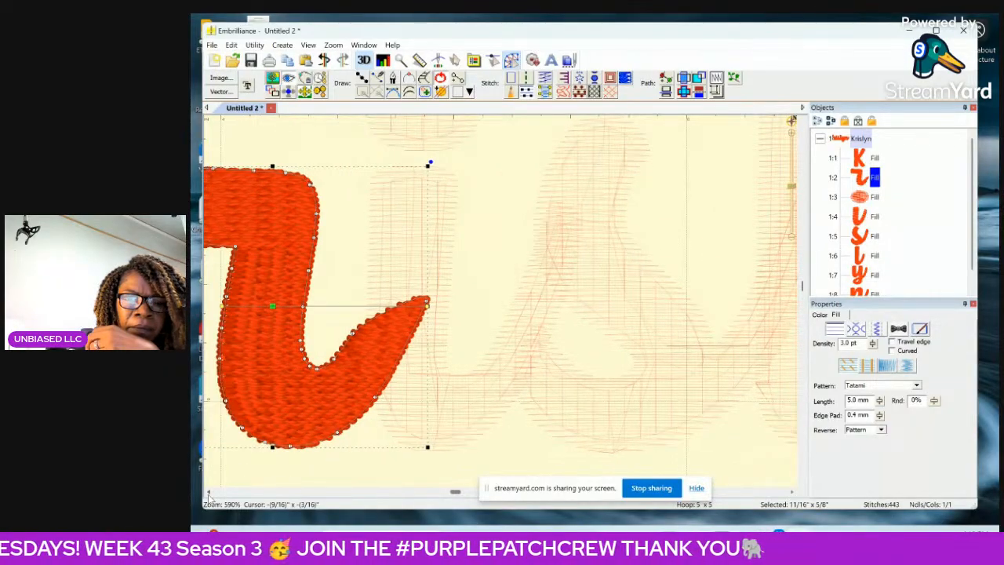
pyautogui.click(209, 493)
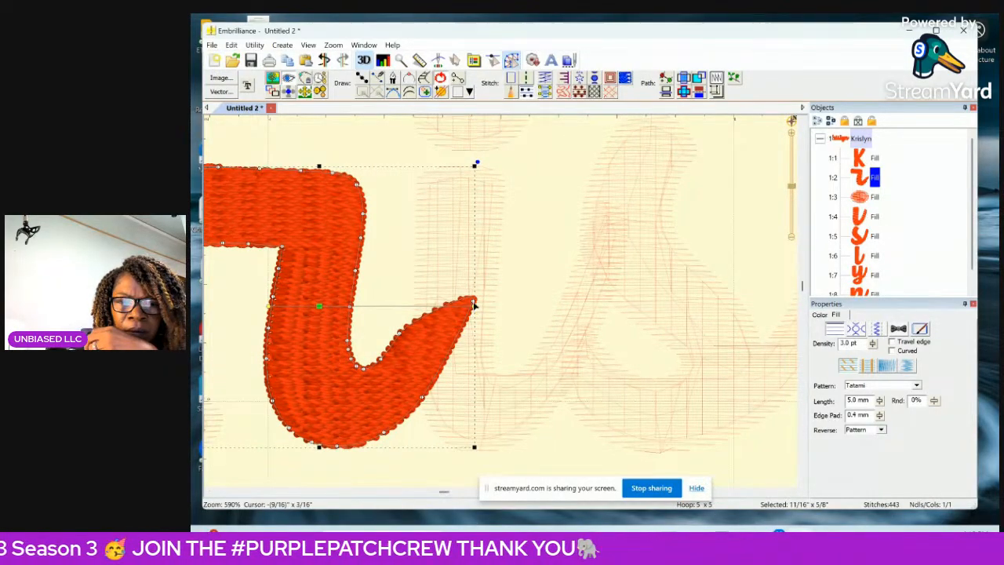
pyautogui.press('Delete')
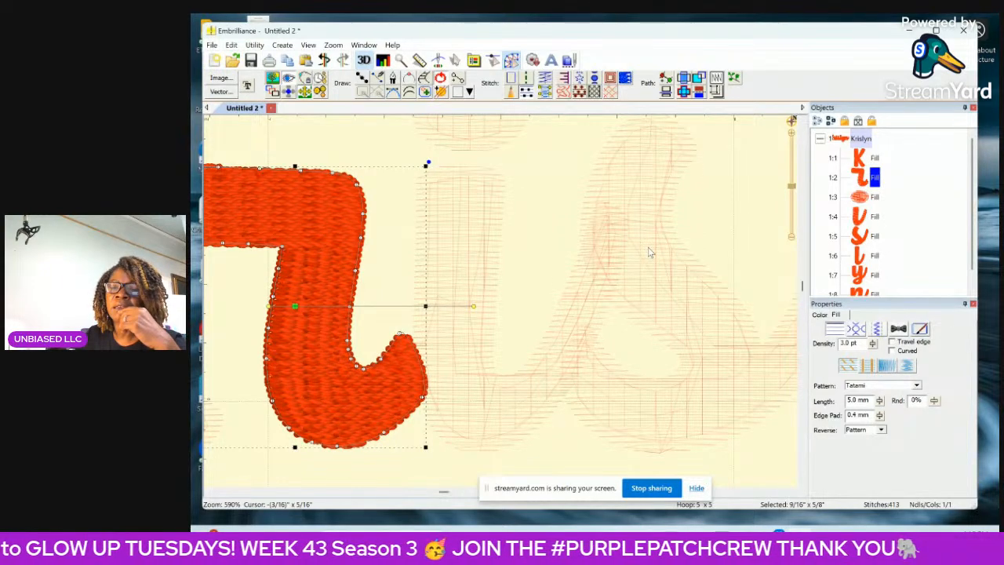
# Select the stem of the i alone and delete the outline nodes rounding the tip of its connecting tail.
pyautogui.click(864, 222)
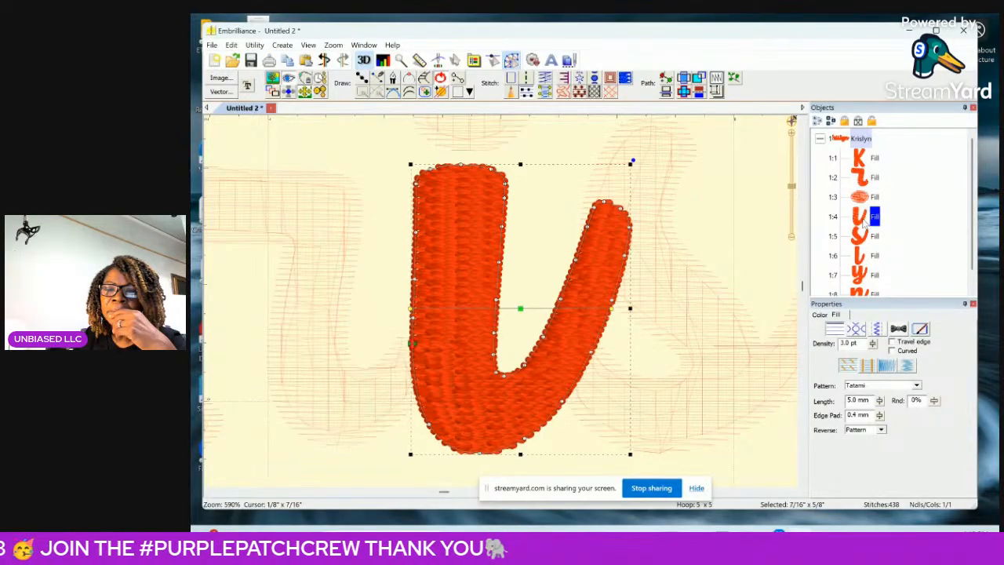
pyautogui.click(604, 202)
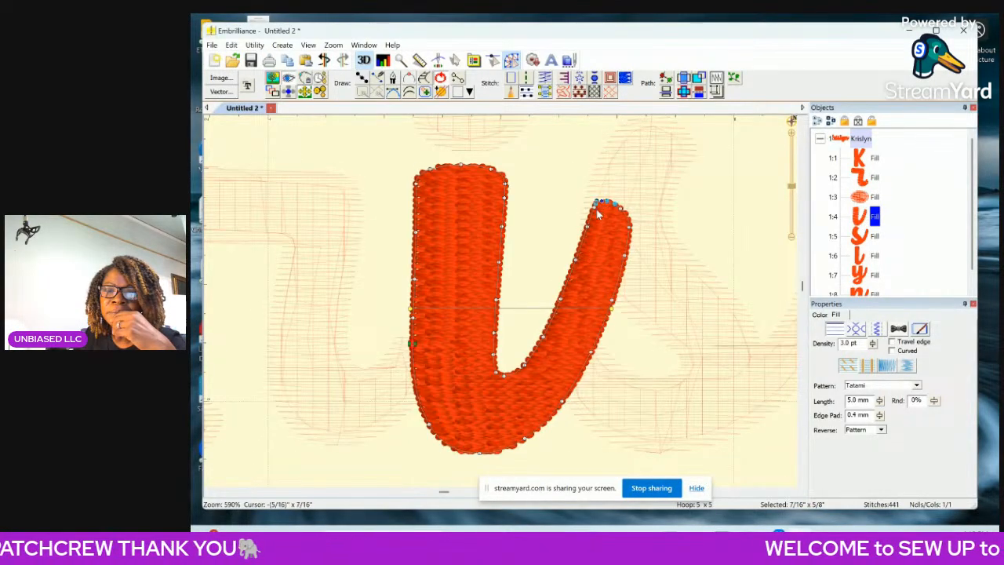
pyautogui.click(596, 204)
pyautogui.press('Delete')
pyautogui.click(602, 202)
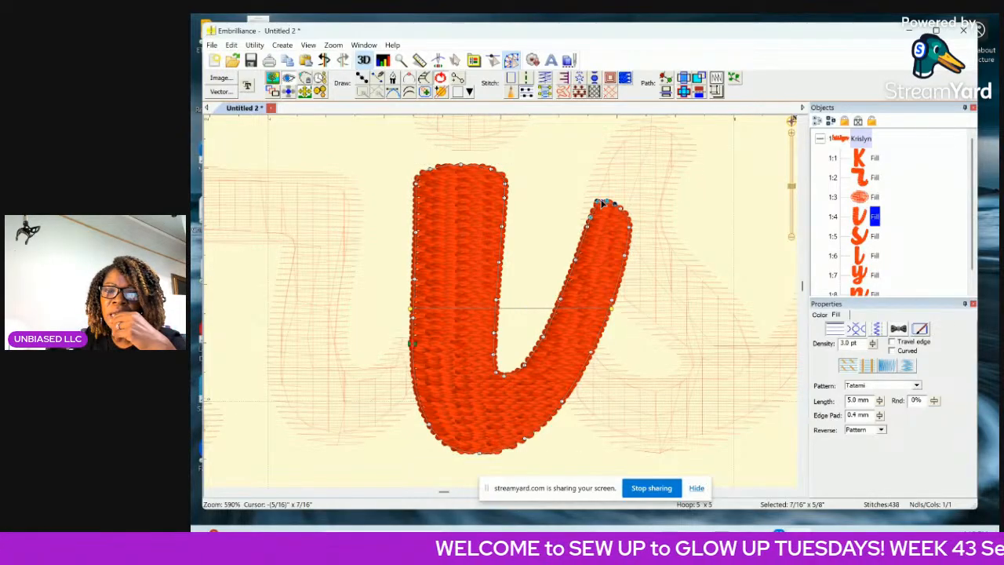
pyautogui.press('Delete')
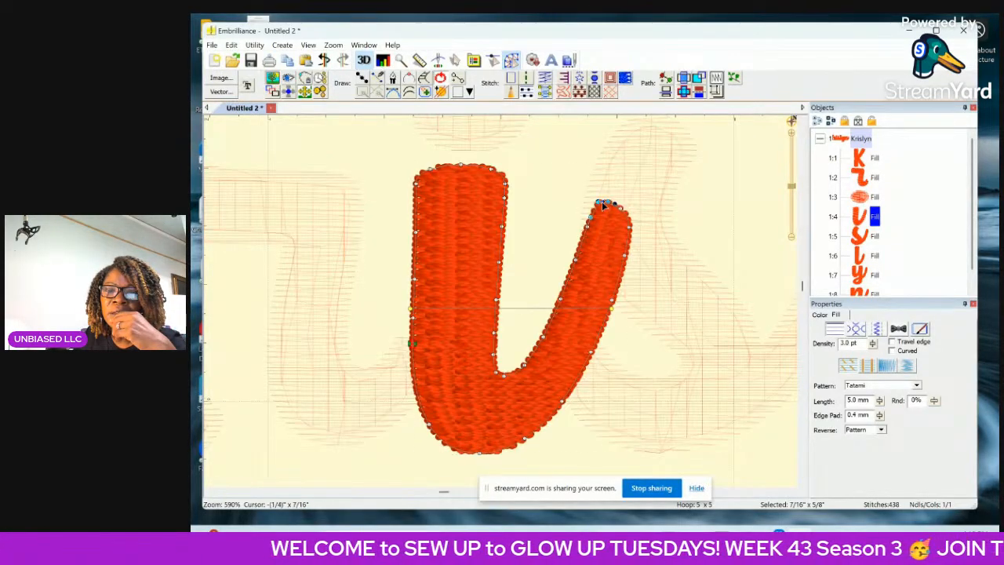
pyautogui.click(620, 212)
pyautogui.press('Delete')
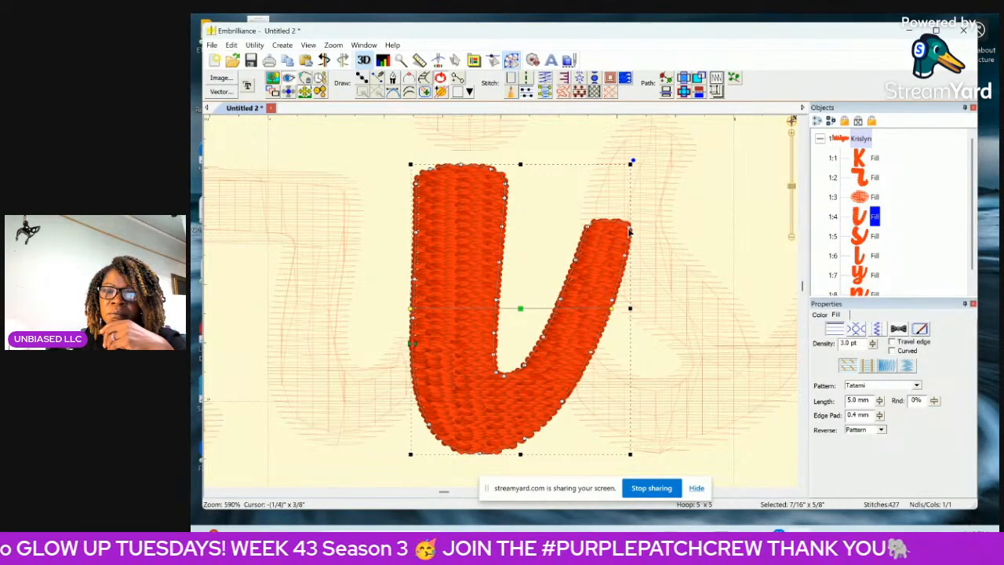
# Delete further nodes along both sides of the i's tail, trimming it back toward the edge of the s.
pyautogui.click(630, 231)
pyautogui.press('Delete')
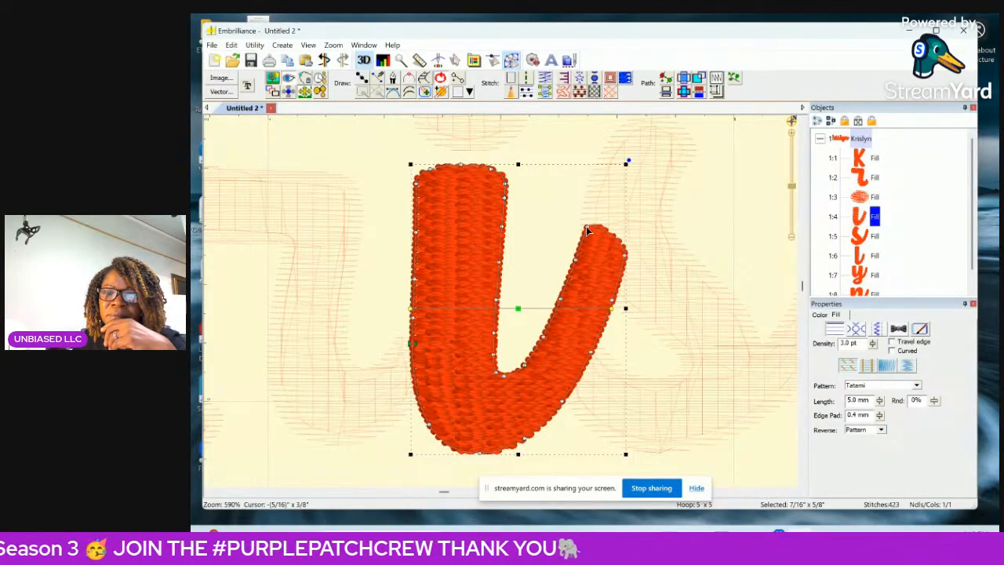
pyautogui.press('Delete')
pyautogui.click(628, 261)
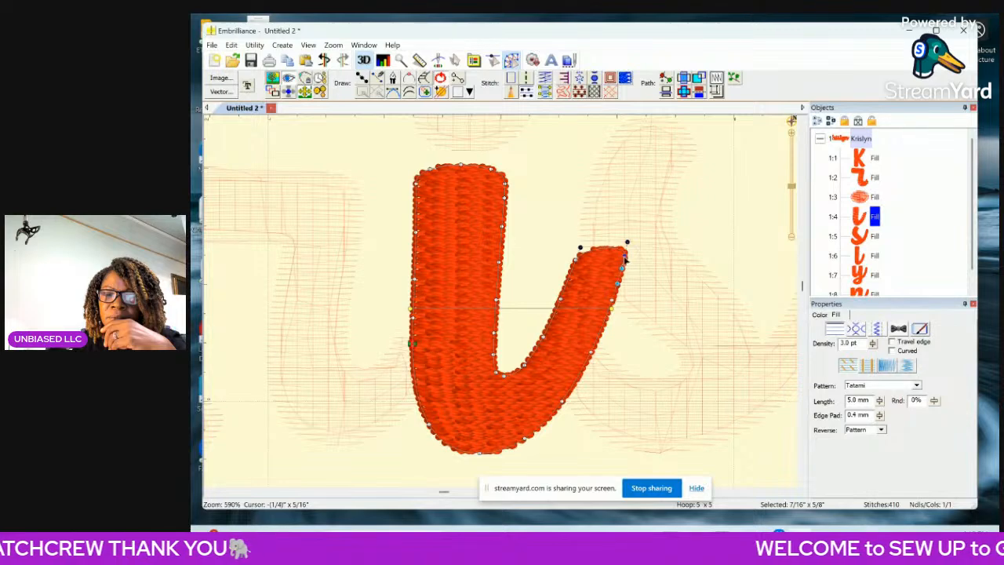
pyautogui.moveTo(626, 257); pyautogui.dragTo(624, 260)
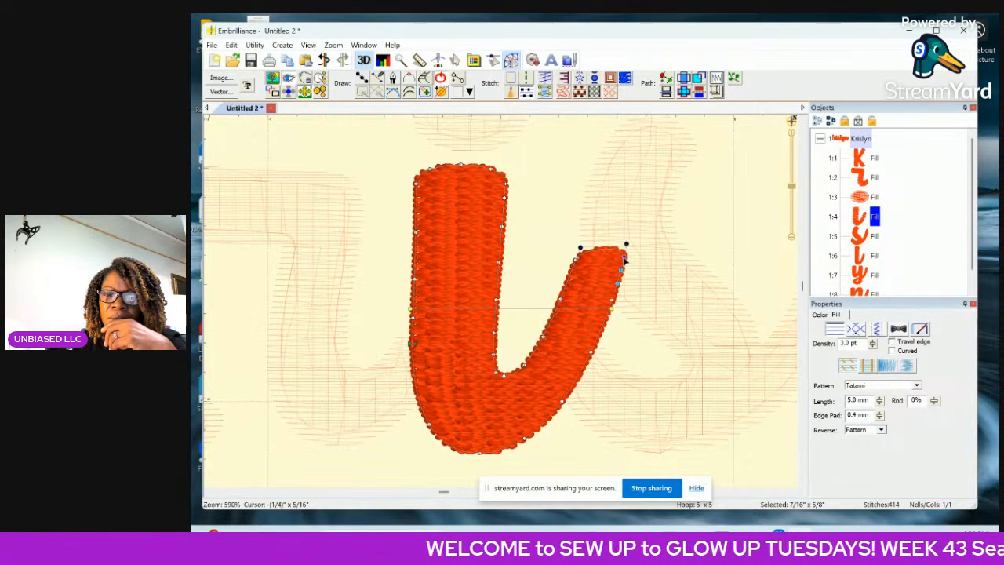
pyautogui.press('Delete')
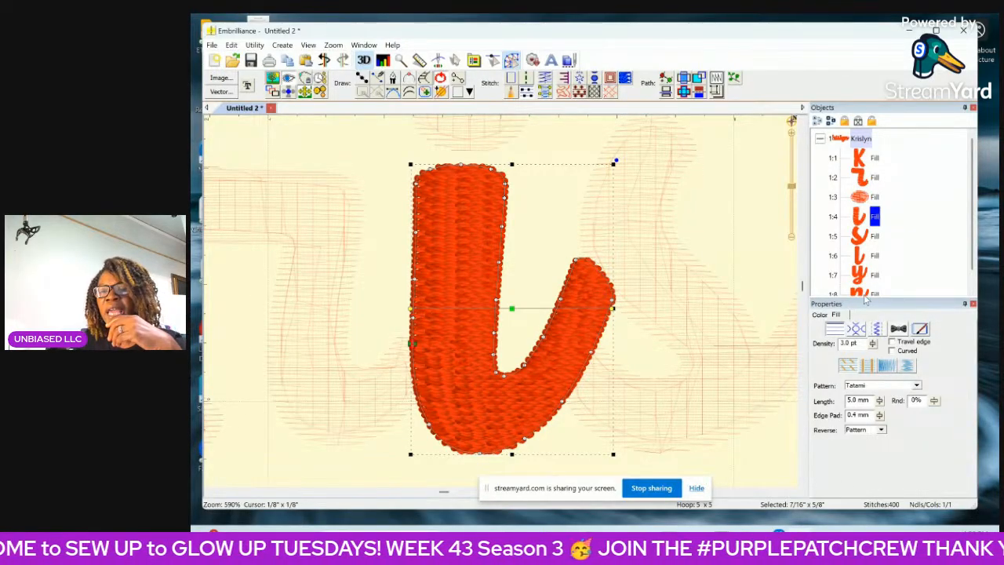
# Select the s alone and delete the outline nodes rounding the tip of its connecting tail.
pyautogui.click(863, 235)
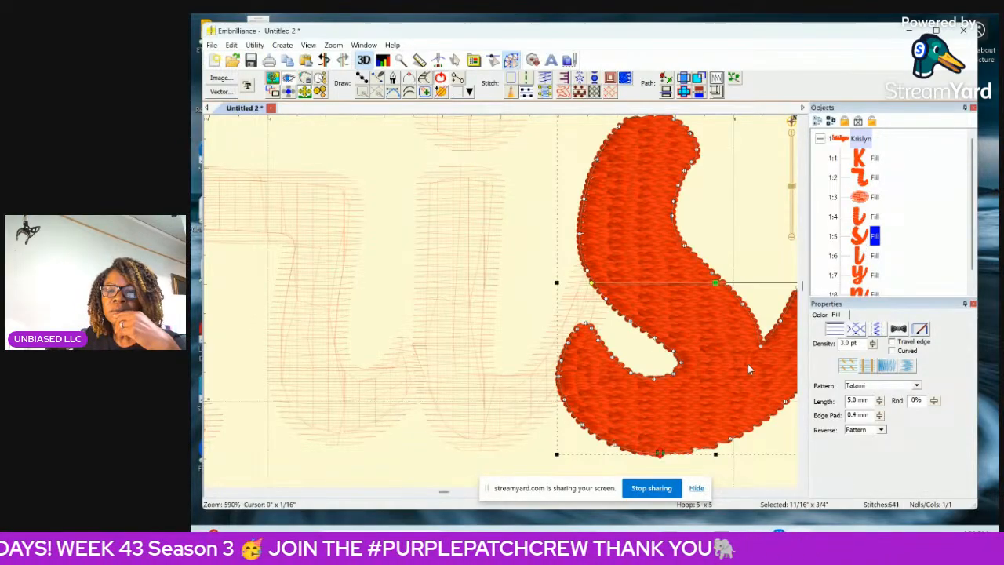
pyautogui.click(793, 493)
pyautogui.click(794, 492)
pyautogui.click(793, 493)
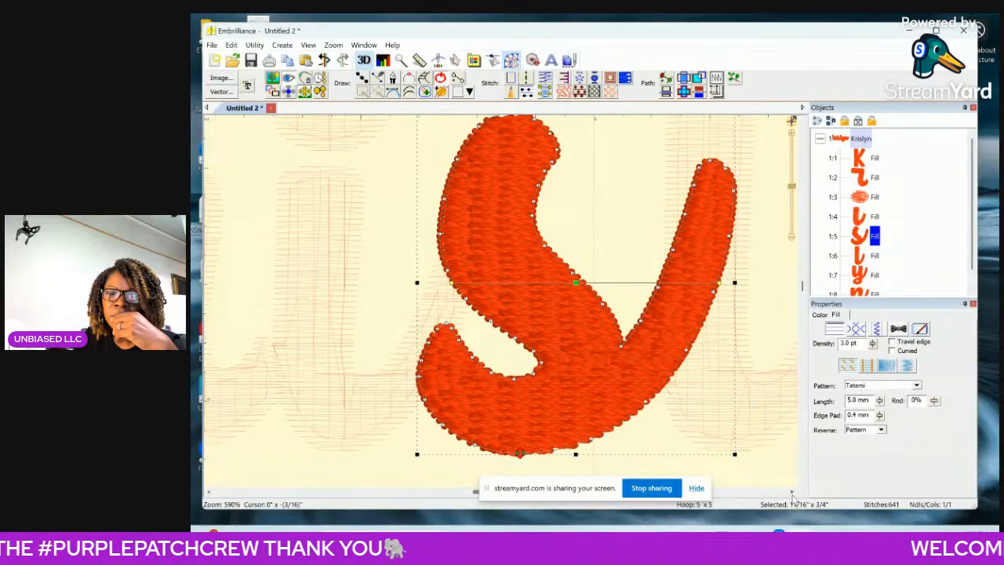
pyautogui.click(793, 492)
pyautogui.click(793, 492)
pyautogui.click(794, 493)
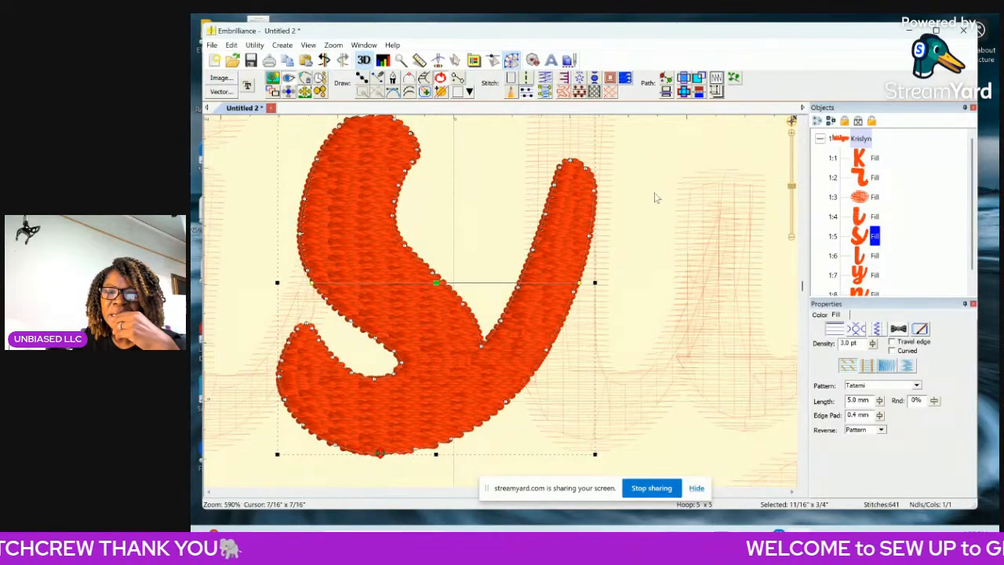
pyautogui.doubleClick(570, 164)
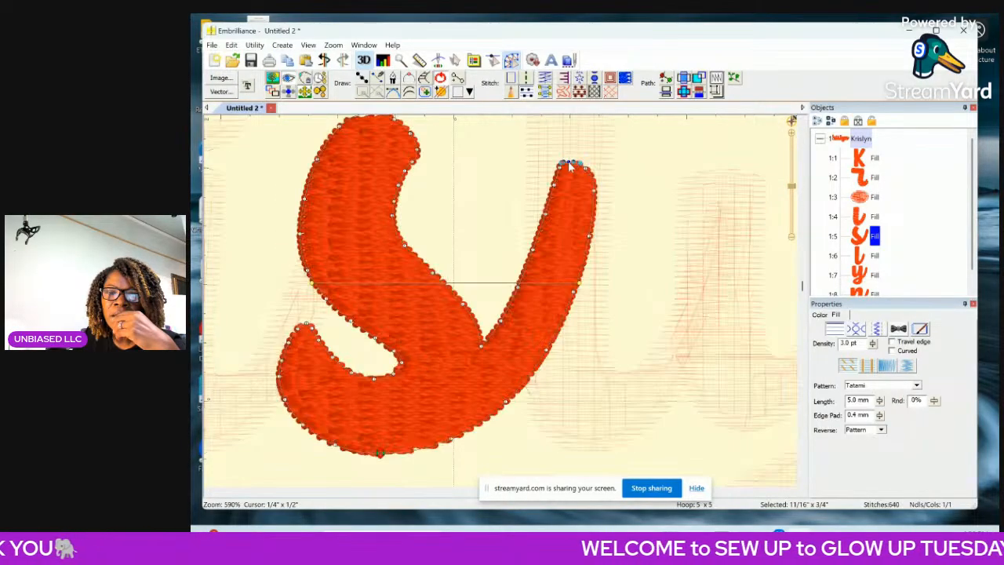
pyautogui.press('Delete')
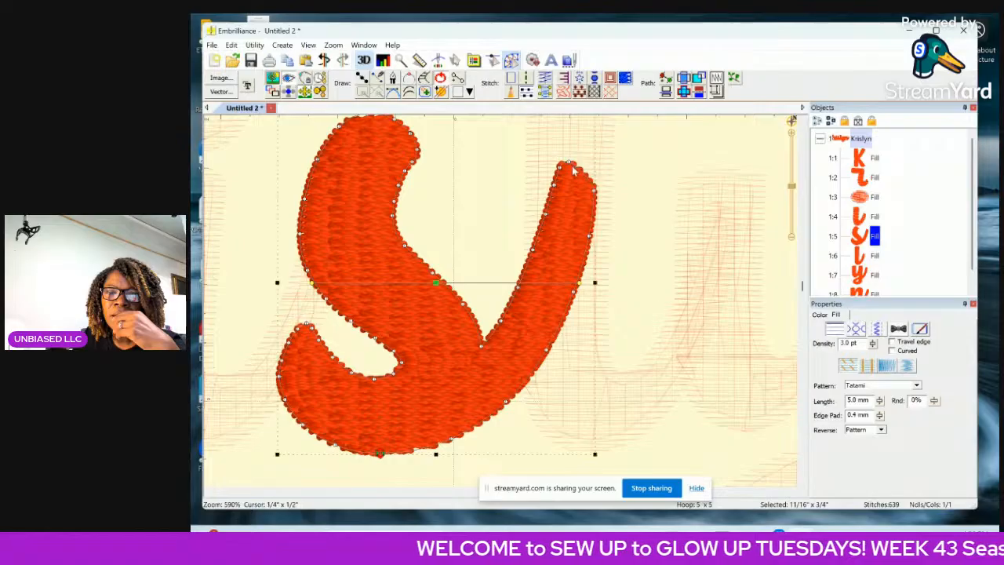
pyautogui.click(568, 163)
pyautogui.press('Delete')
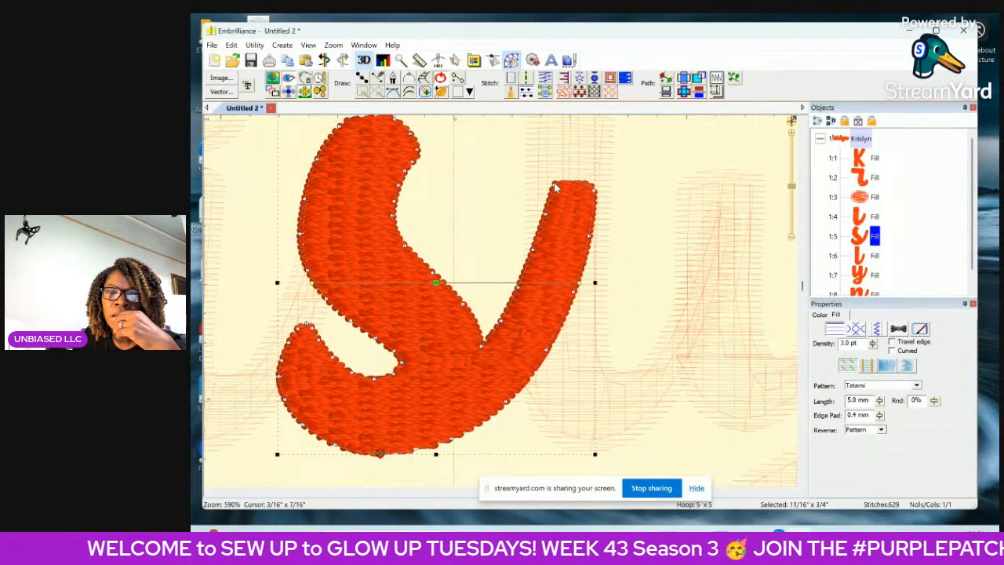
# Delete the next nodes down both sides of the s's tail to shorten its overlap with the l.
pyautogui.click(555, 186)
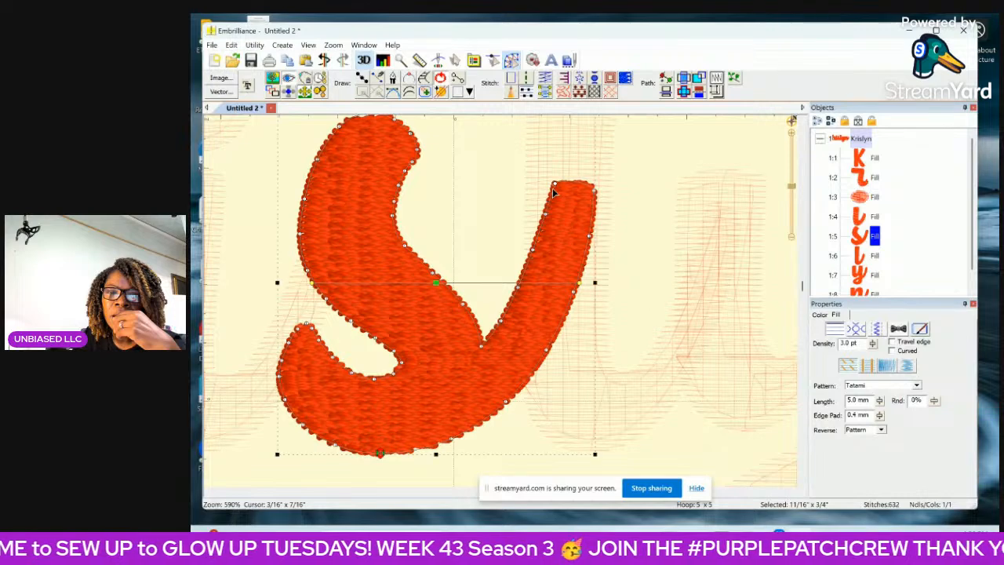
pyautogui.moveTo(554, 184); pyautogui.dragTo(595, 196)
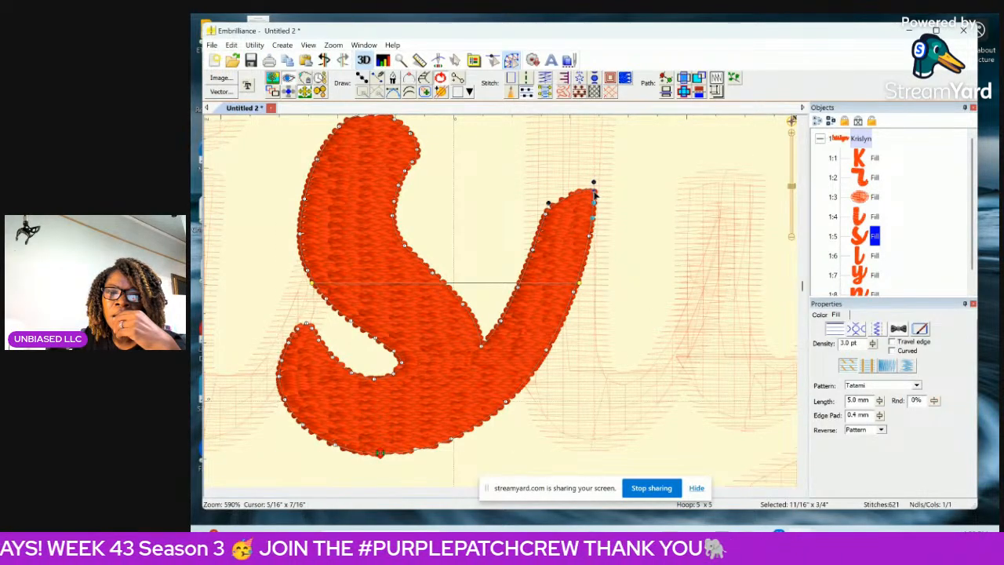
pyautogui.press('Delete')
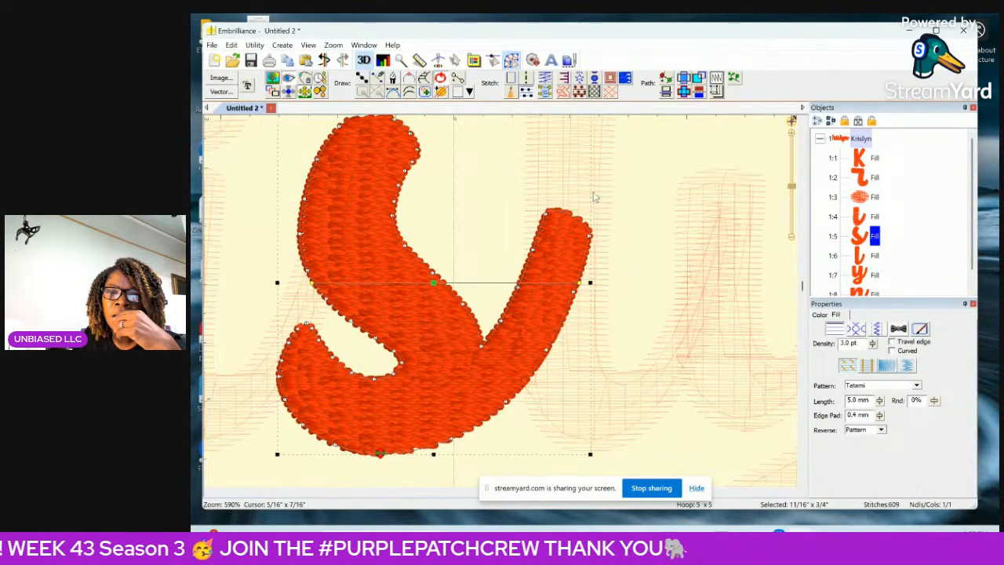
pyautogui.click(590, 239)
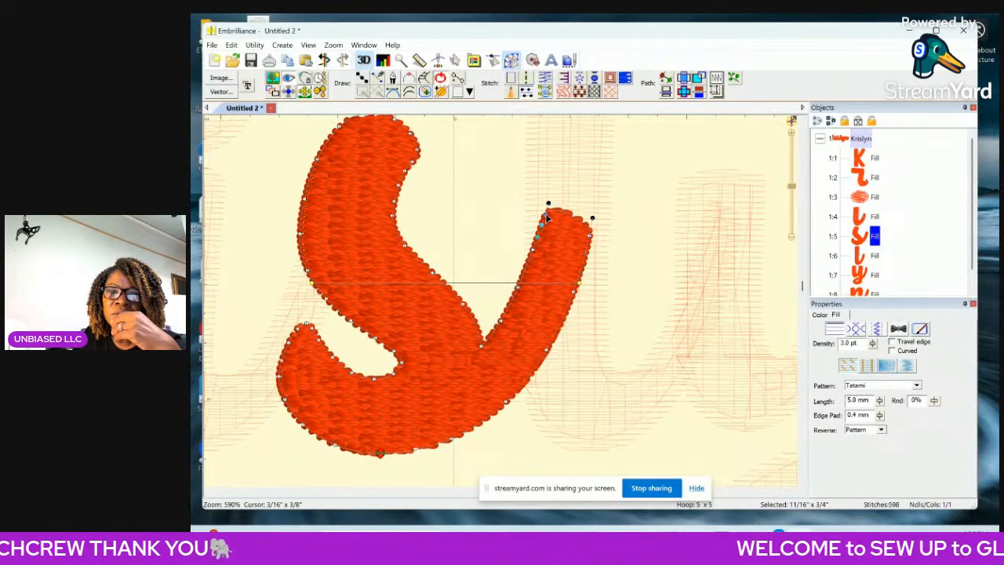
pyautogui.press('Delete')
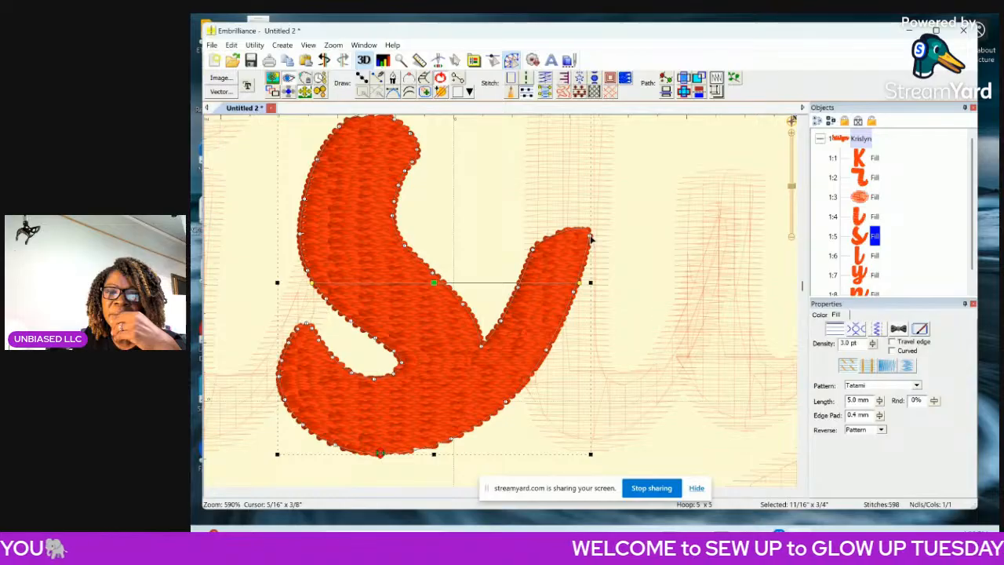
pyautogui.press('Delete')
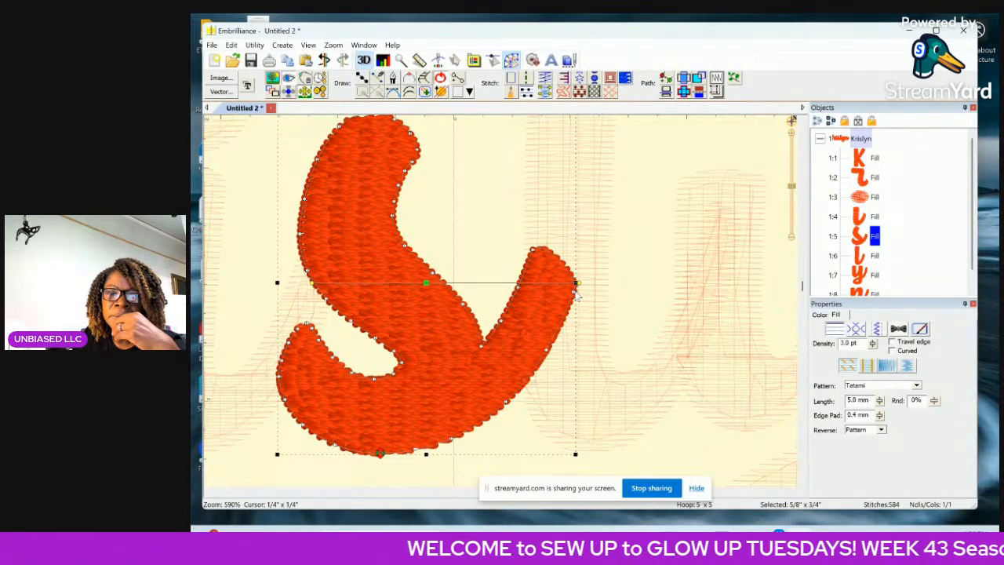
# Delete the remaining overlapping nodes on the outer edge and tip of the s's tail, trimming it to the l's edge.
pyautogui.press('Delete')
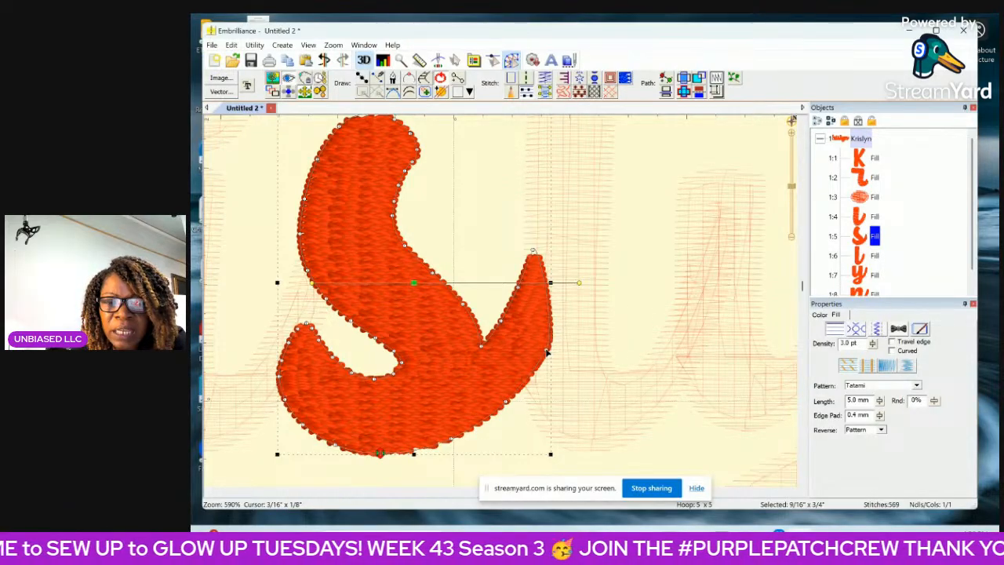
pyautogui.press('Delete')
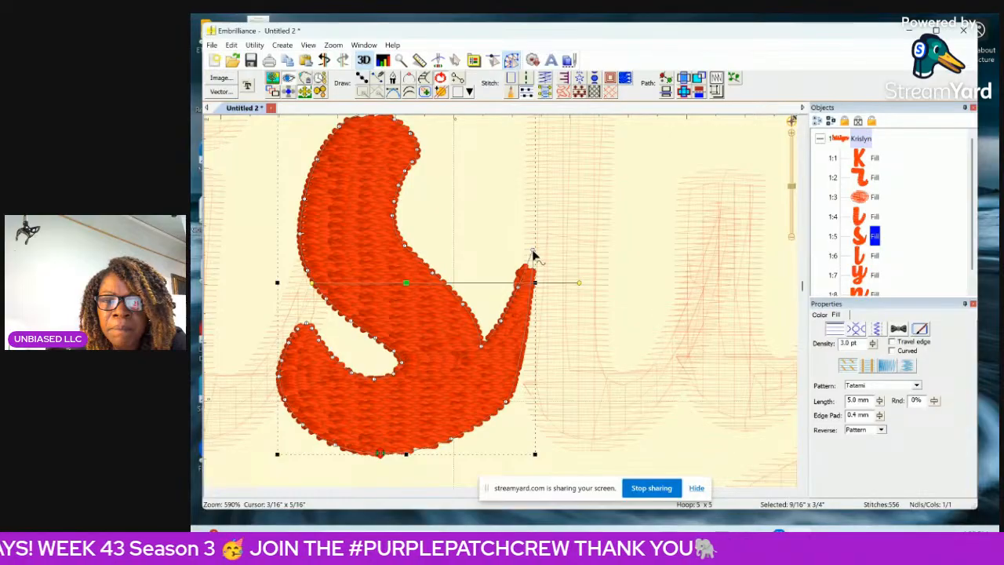
pyautogui.press('Delete')
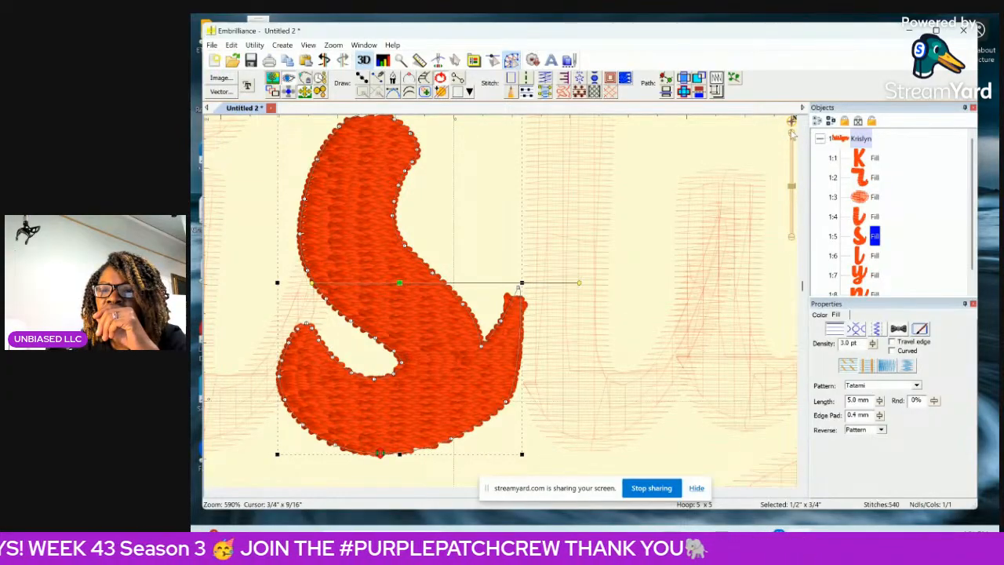
# Reposition the s's tail-tip node and adjust the neighbouring curve handles so the tail's outline meets the edge of the l.
pyautogui.click(794, 137)
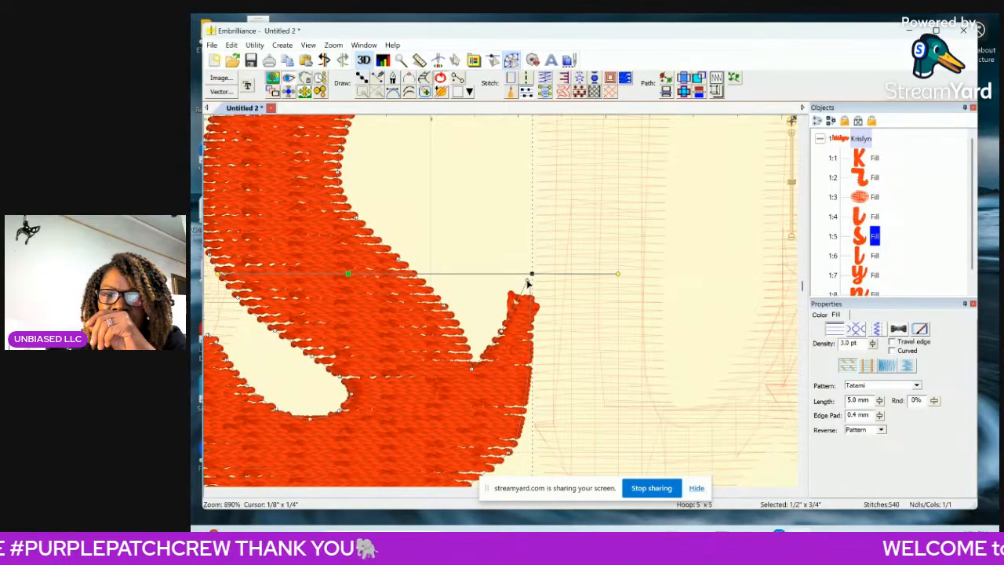
pyautogui.moveTo(530, 282); pyautogui.dragTo(537, 288)
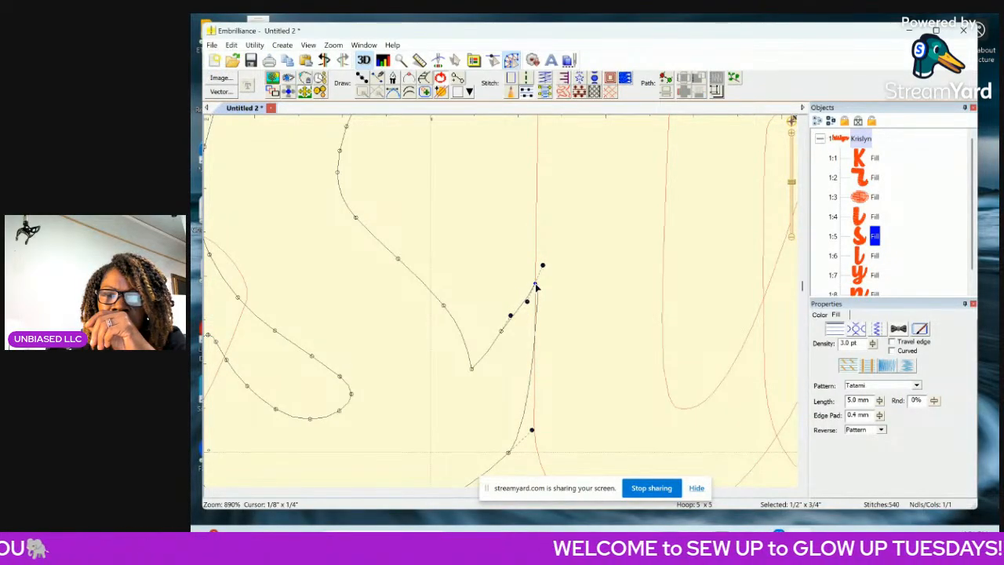
pyautogui.moveTo(536, 288); pyautogui.dragTo(540, 290)
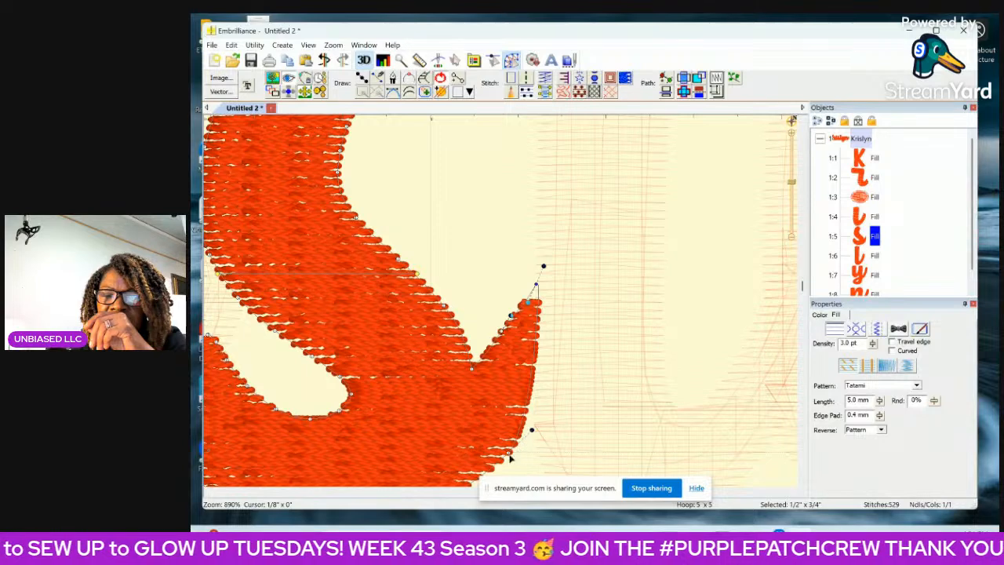
pyautogui.moveTo(532, 430); pyautogui.dragTo(539, 437)
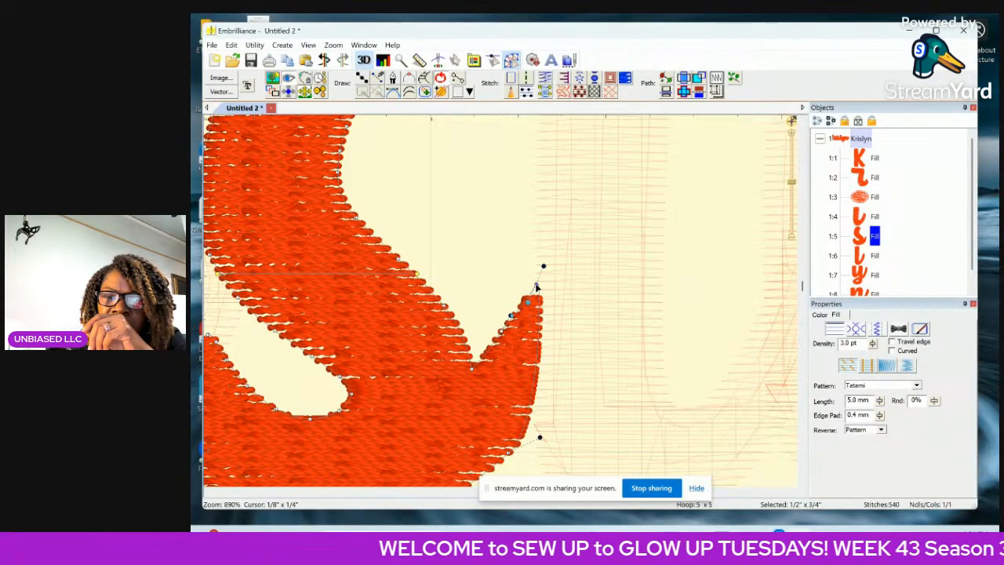
pyautogui.moveTo(536, 287); pyautogui.dragTo(541, 284)
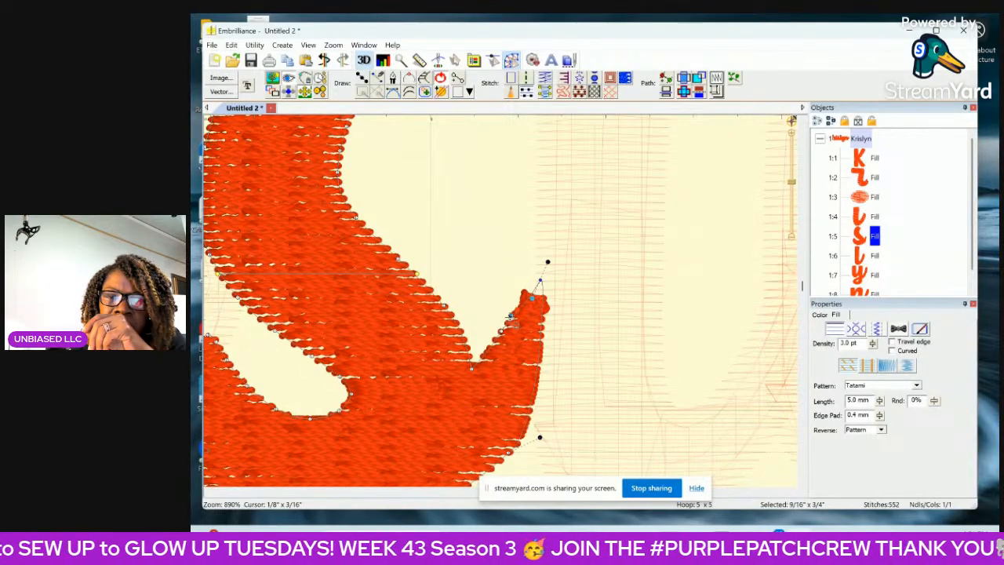
pyautogui.moveTo(510, 315); pyautogui.dragTo(510, 318)
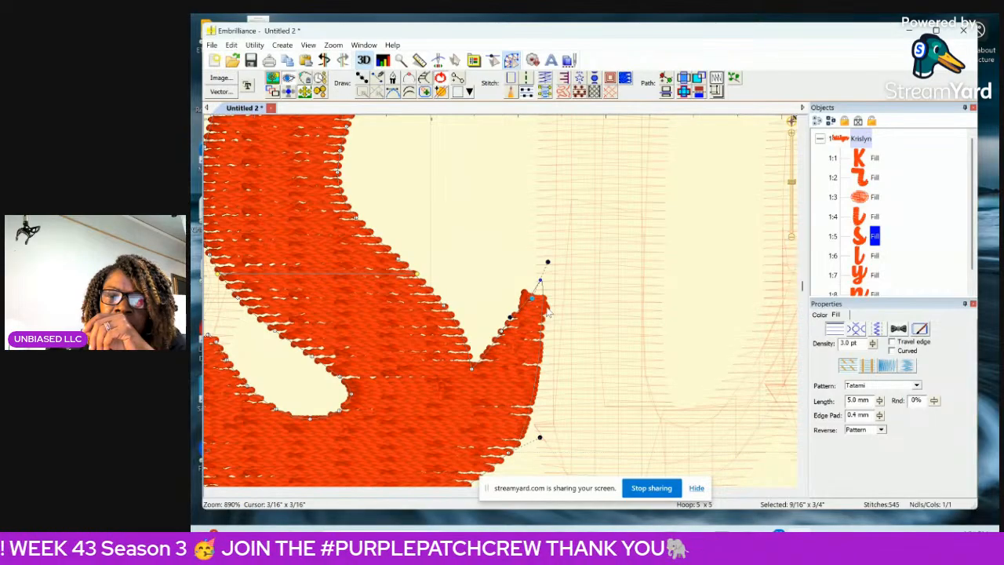
# Select the l alone and delete the outline nodes rounding the tip of its connecting tail.
pyautogui.click(792, 237)
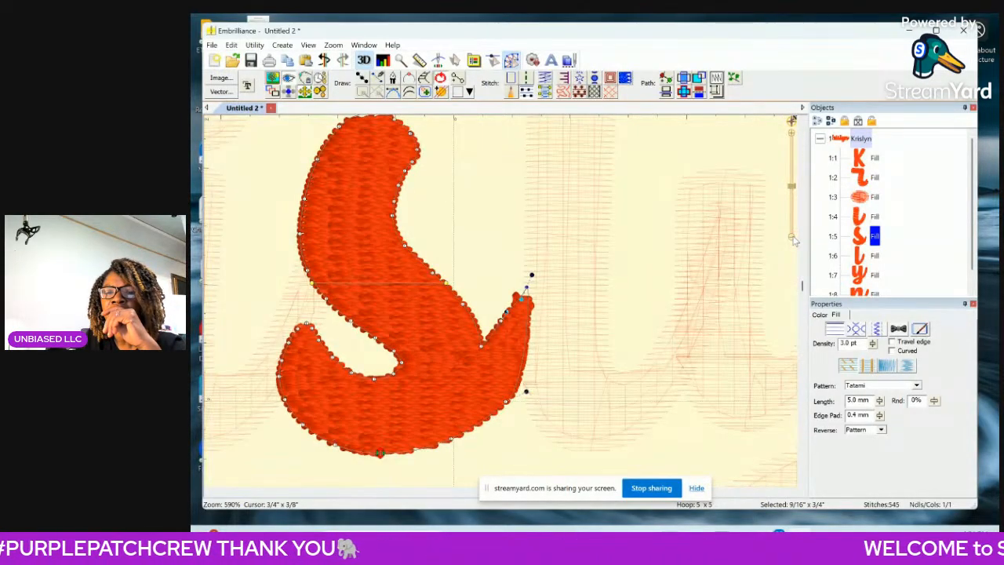
pyautogui.click(793, 238)
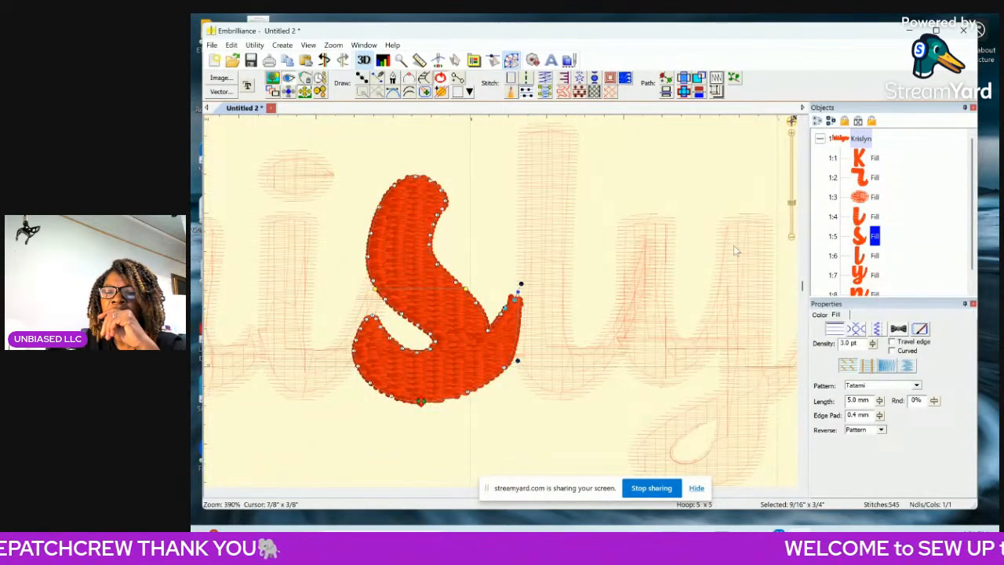
pyautogui.click(876, 257)
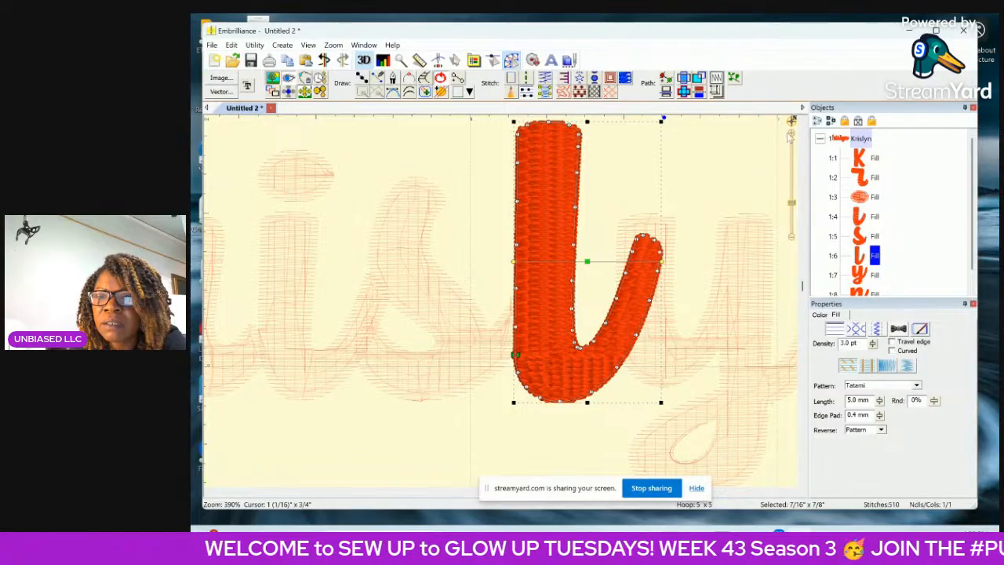
pyautogui.click(794, 135)
pyautogui.click(794, 135)
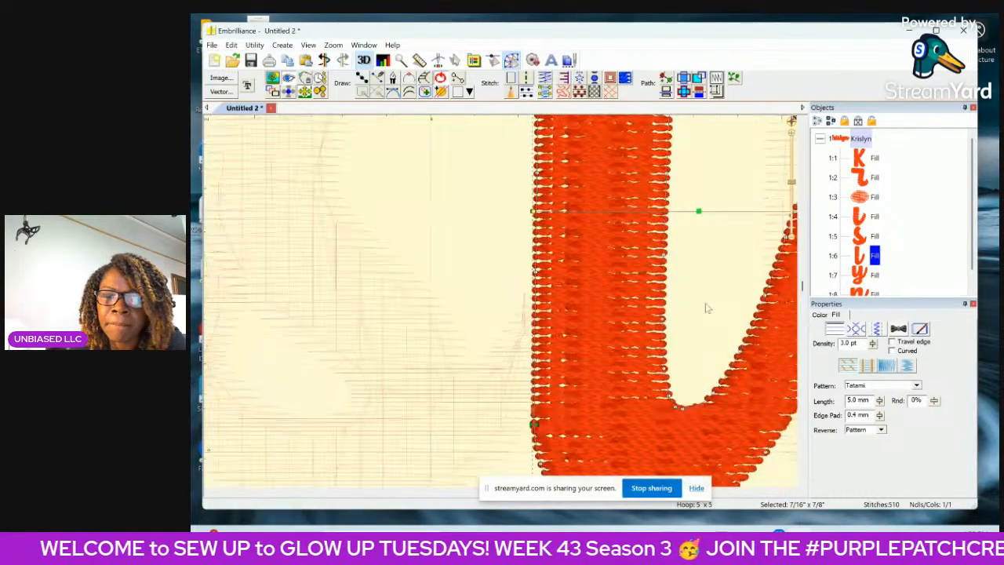
pyautogui.click(793, 492)
pyautogui.click(793, 492)
pyautogui.click(792, 492)
pyautogui.click(792, 492)
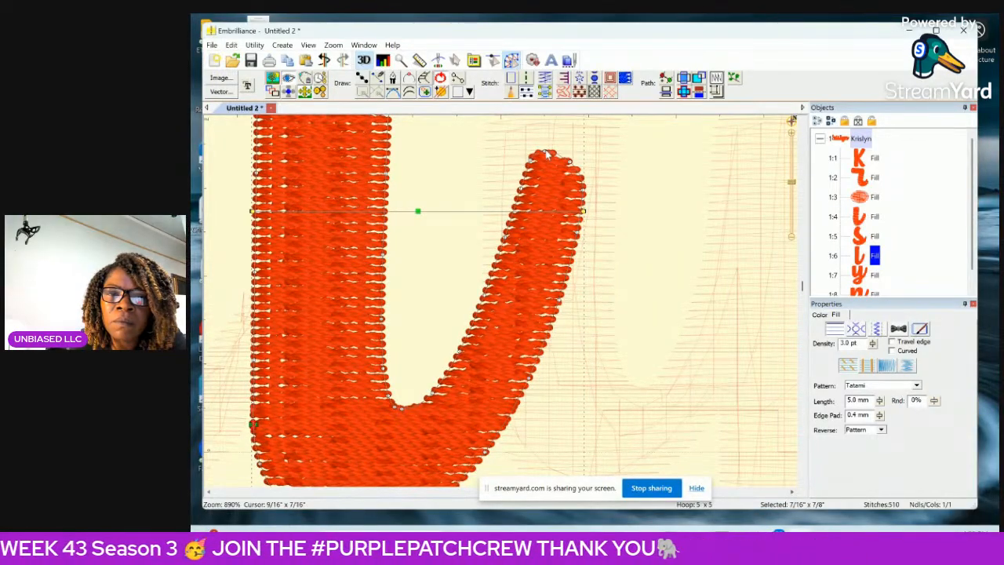
pyautogui.moveTo(545, 152); pyautogui.dragTo(582, 233)
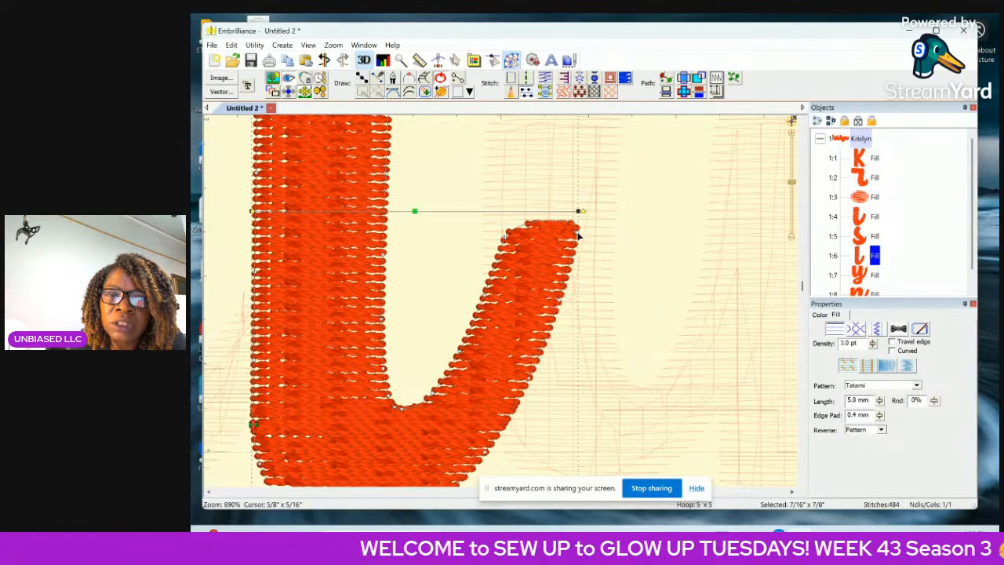
pyautogui.press('Delete')
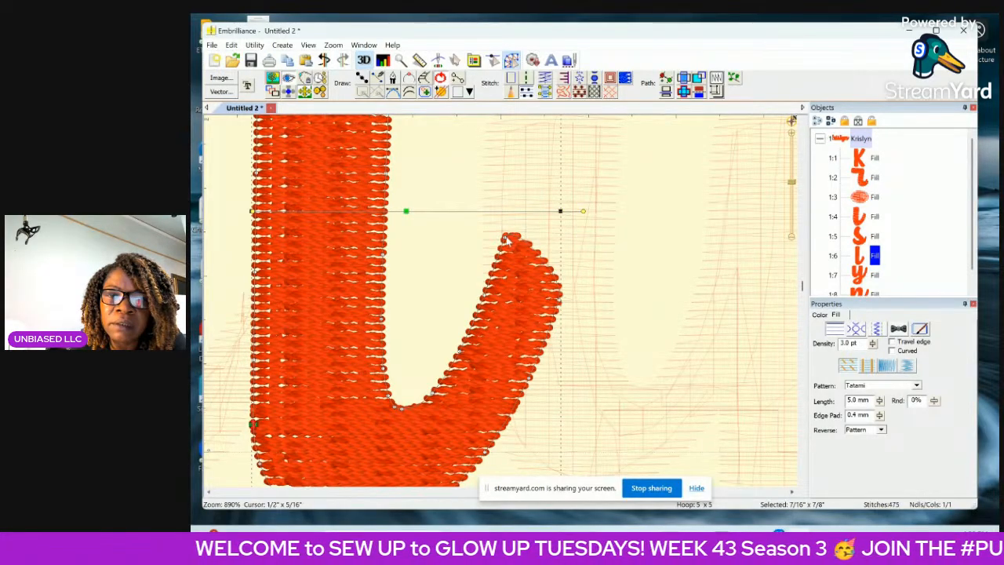
# Delete the next nodes down both sides of the l's tail, trimming it back to the edge of the y.
pyautogui.press('Delete')
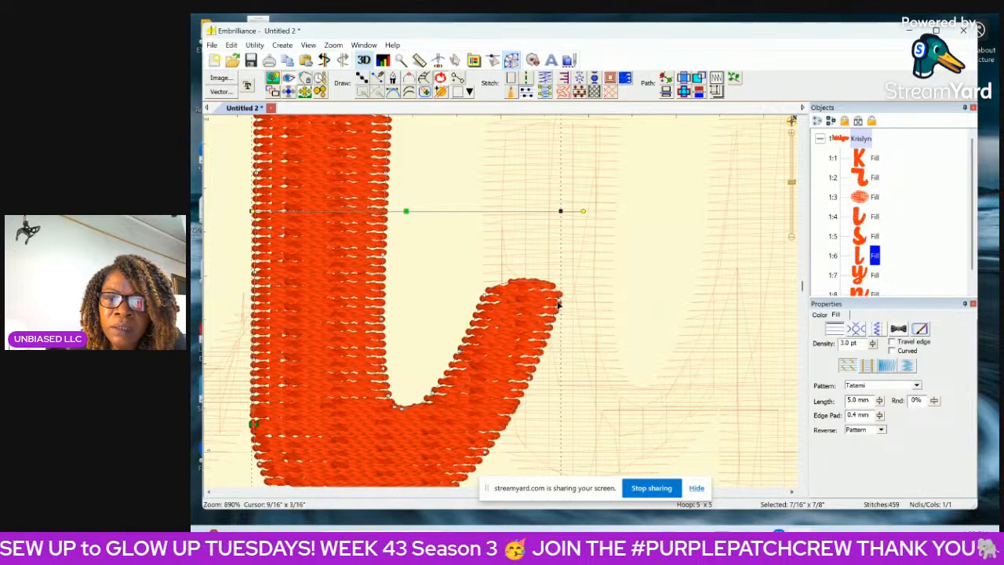
pyautogui.press('Delete')
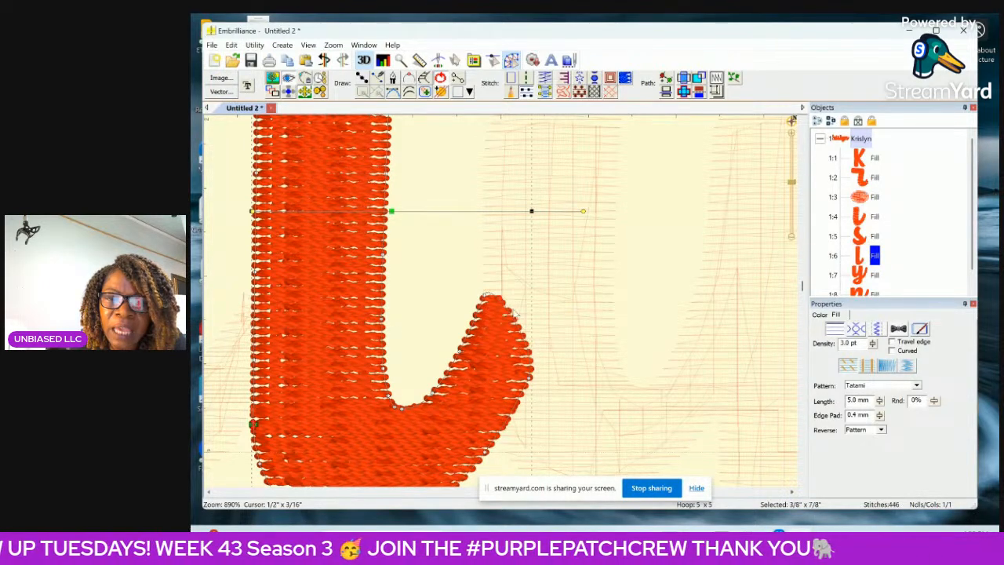
pyautogui.press('Delete')
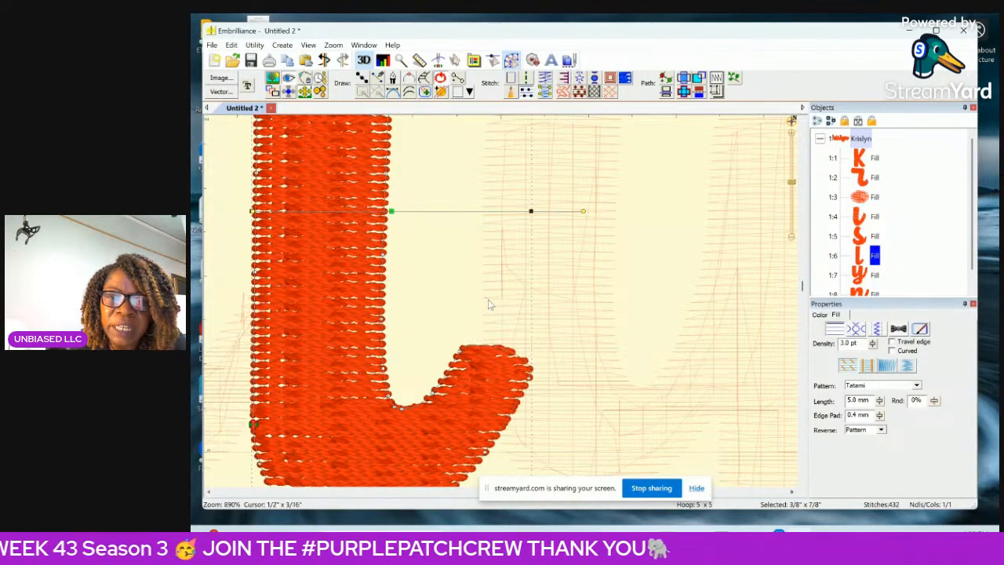
# Return to selection mode and select the whole name to review how all the filled letters join.
pyautogui.click(456, 61)
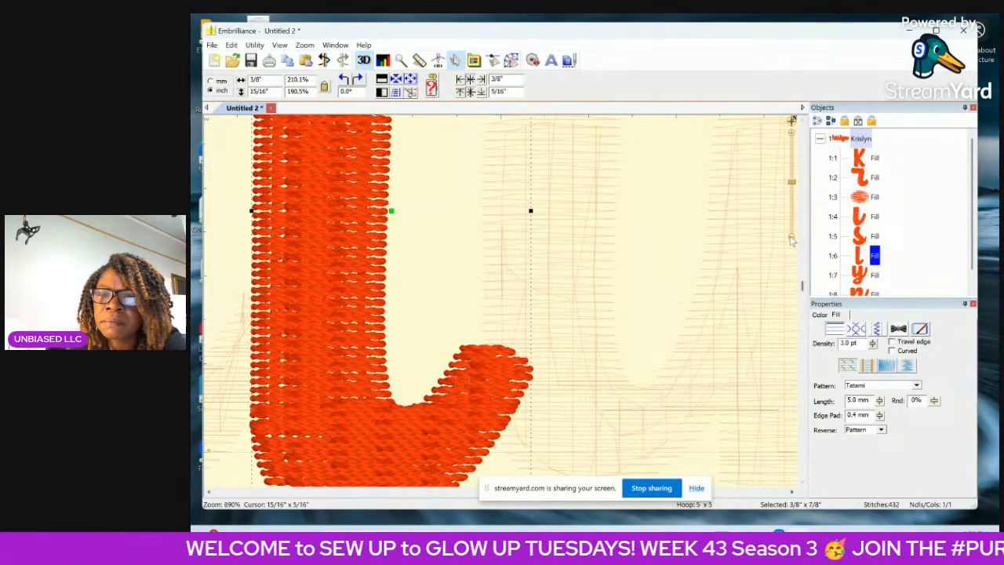
pyautogui.scroll(-5, 794, 244)
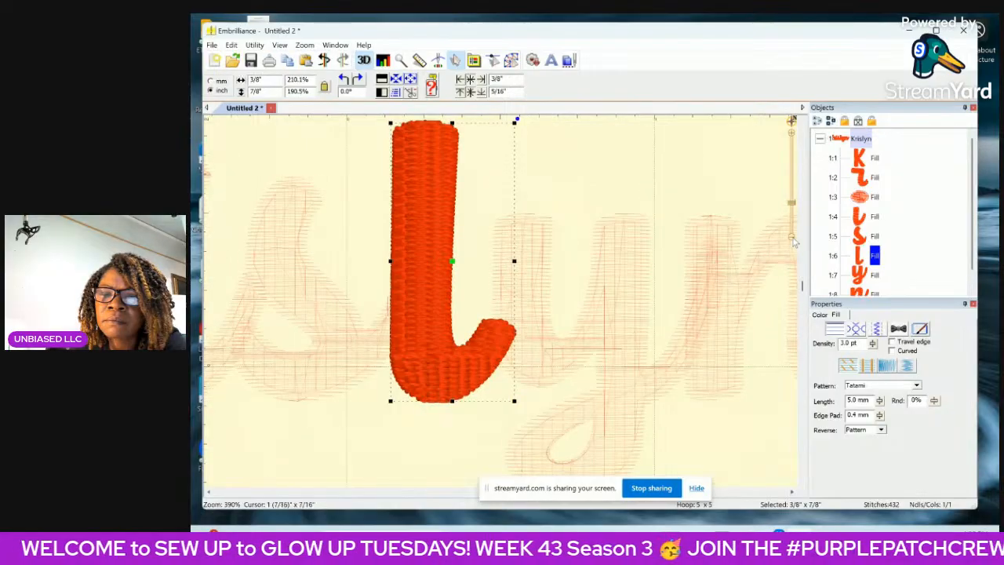
pyautogui.scroll(-2, 793, 243)
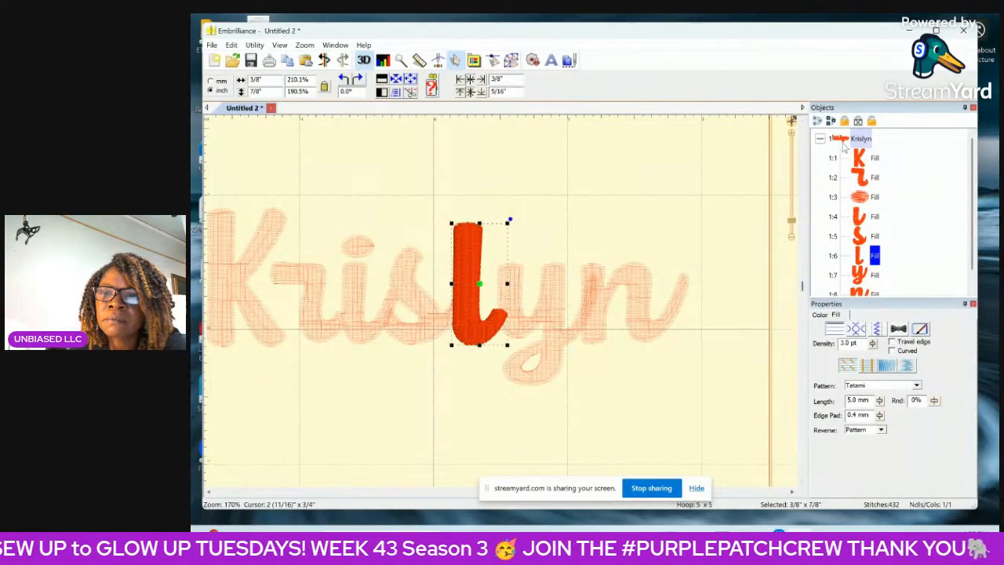
pyautogui.hotkey('ctrl', 'a')
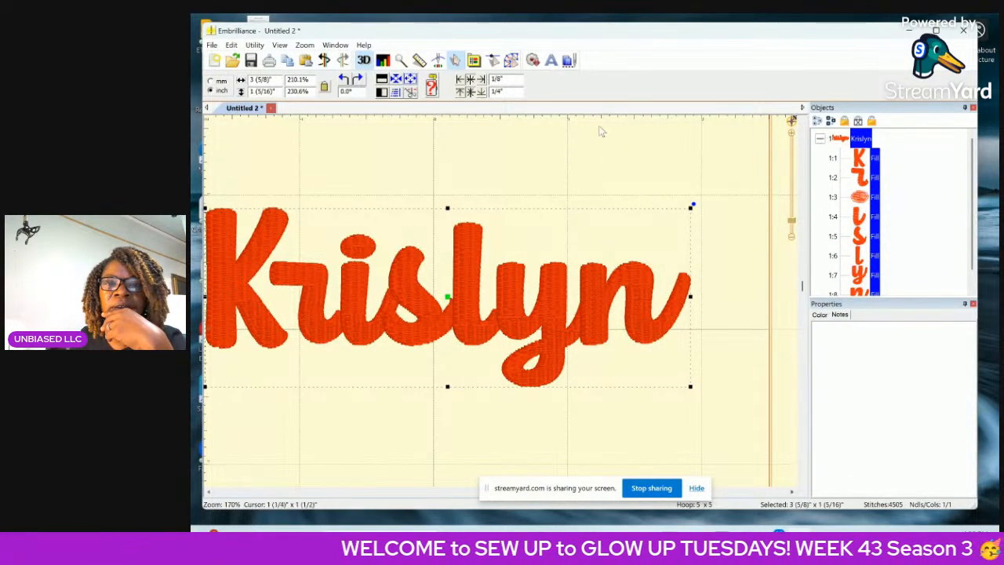
# Return to outline editing with only the y selected and delete the nodes at the tip of its connecting tail.
pyautogui.click(512, 61)
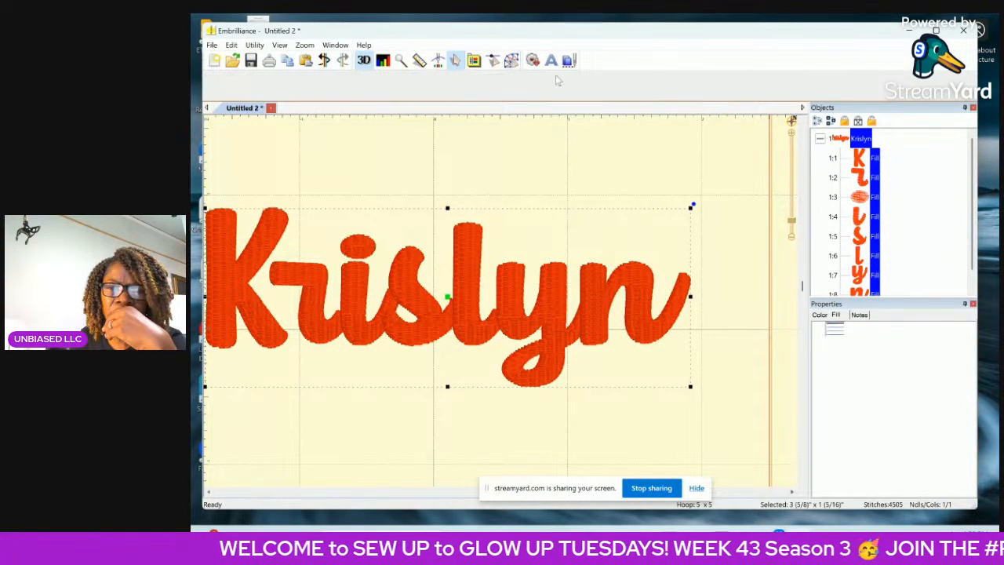
pyautogui.click(871, 277)
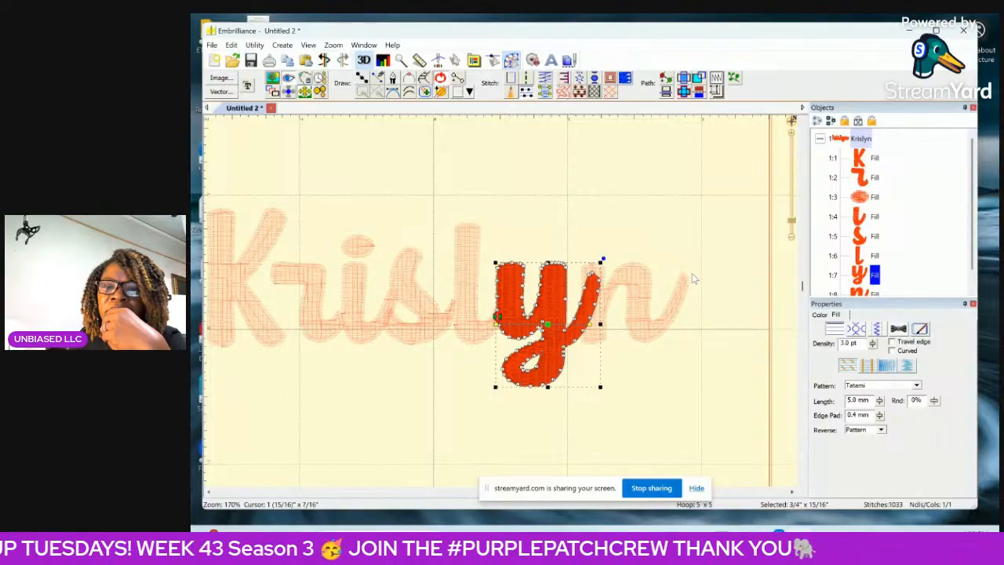
pyautogui.scroll(5, 694, 279)
pyautogui.scroll(1, 748, 424)
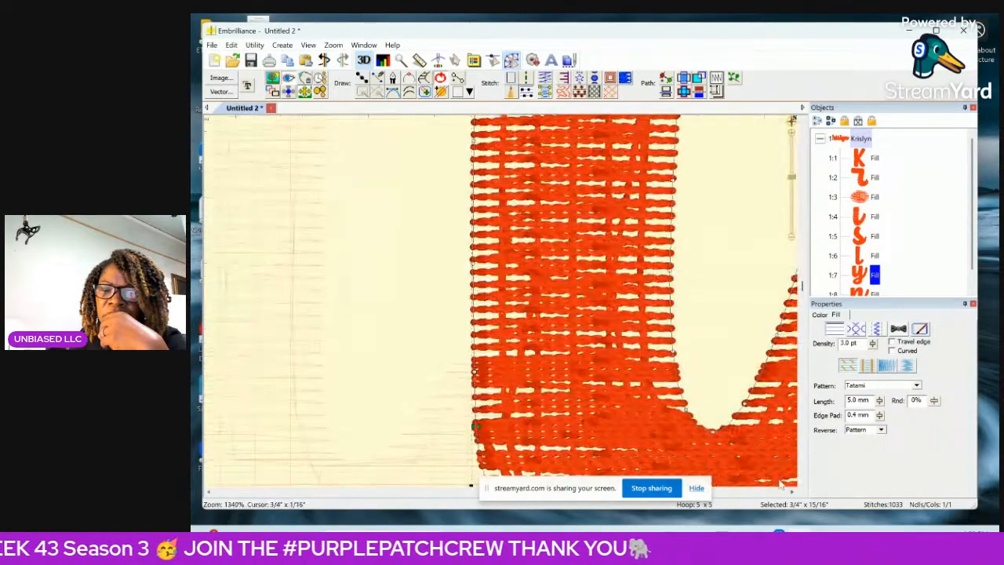
pyautogui.click(793, 493)
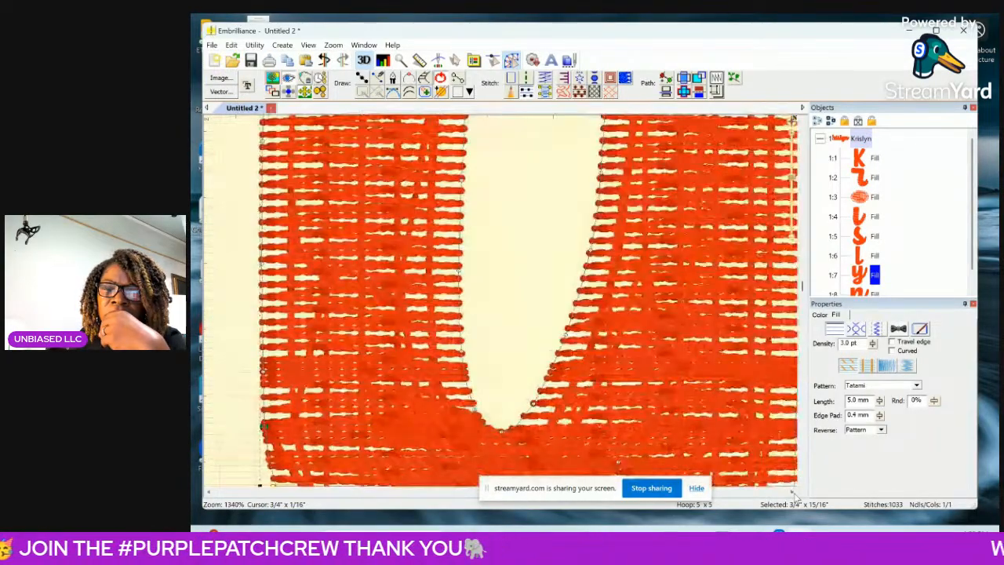
pyautogui.click(794, 493)
pyautogui.click(793, 493)
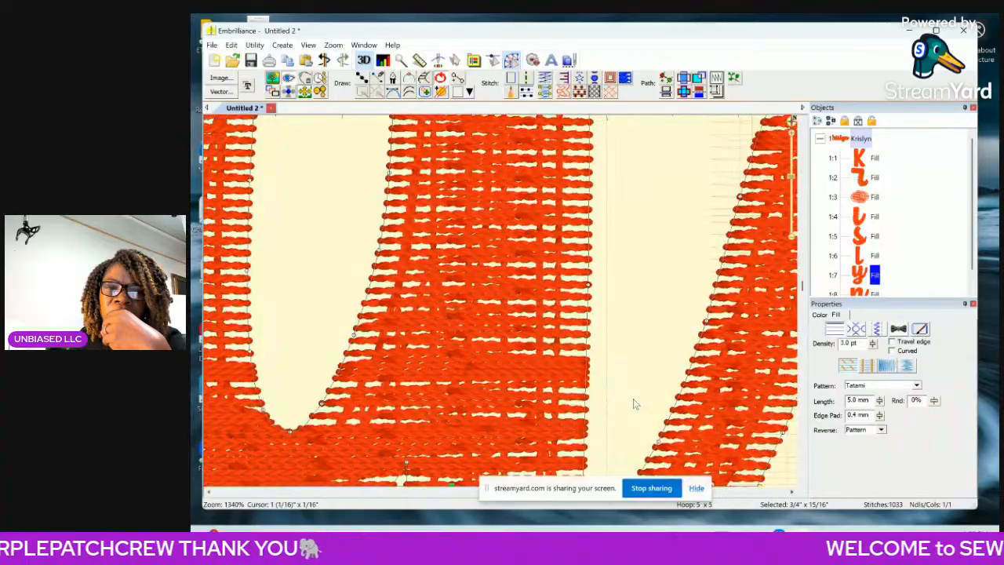
pyautogui.scroll(-4, 634, 403)
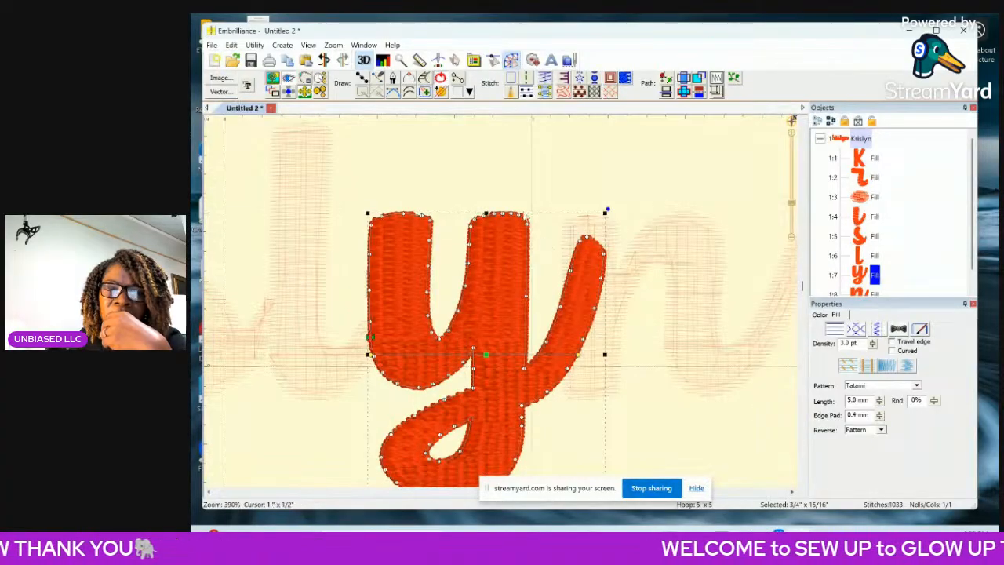
pyautogui.scroll(3, 520, 222)
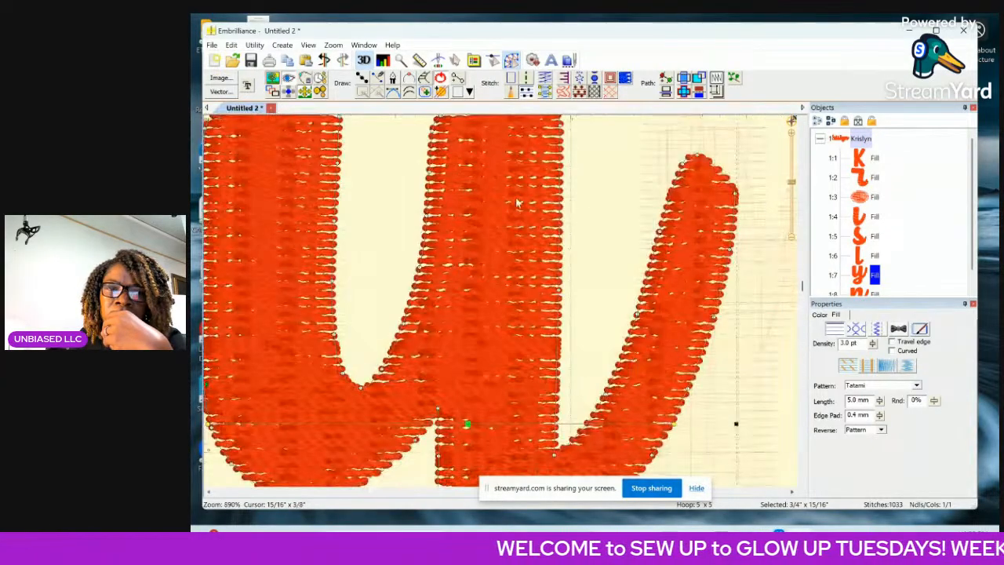
pyautogui.moveTo(802, 289); pyautogui.dragTo(803, 269)
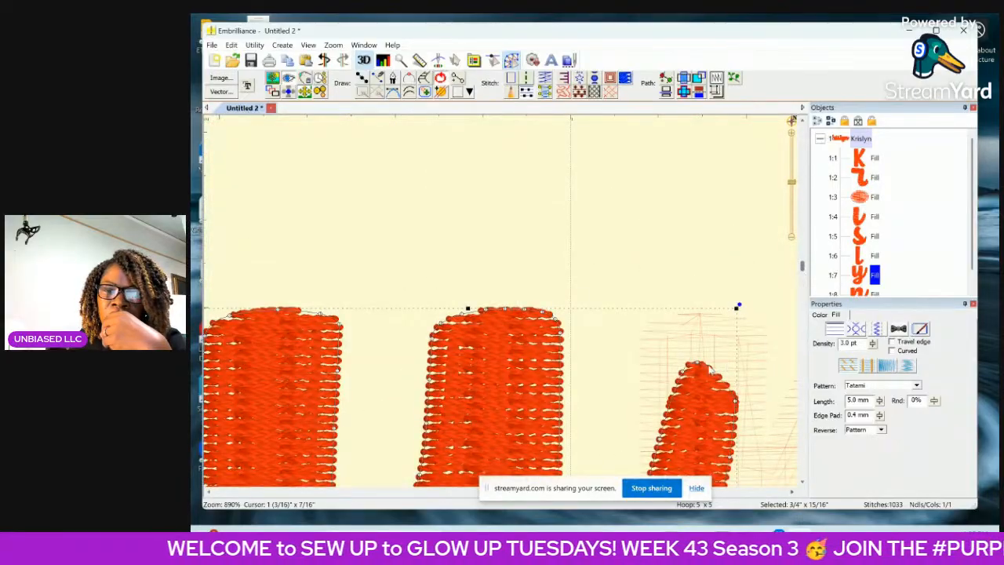
pyautogui.click(682, 375)
pyautogui.press('Delete')
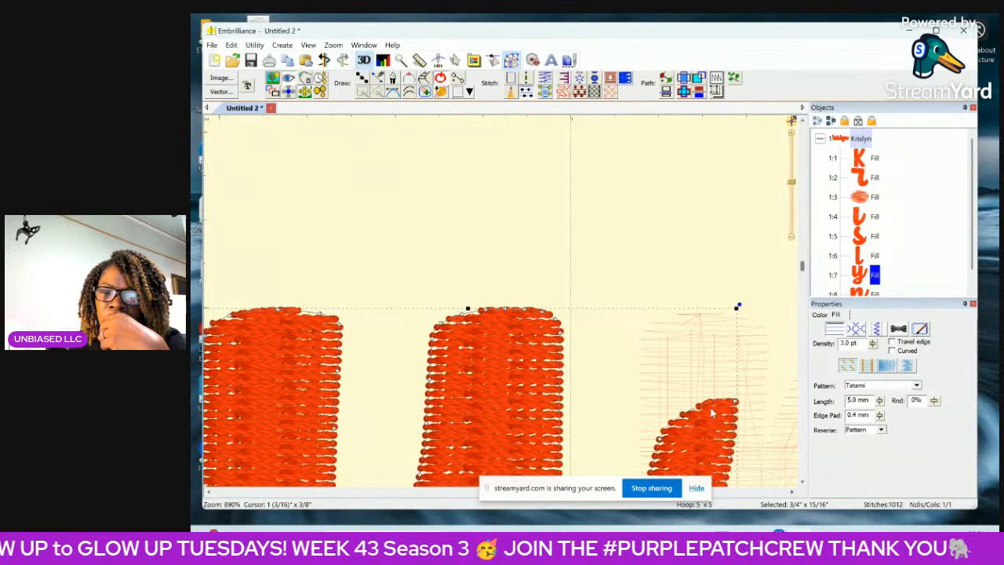
pyautogui.click(735, 403)
pyautogui.press('Delete')
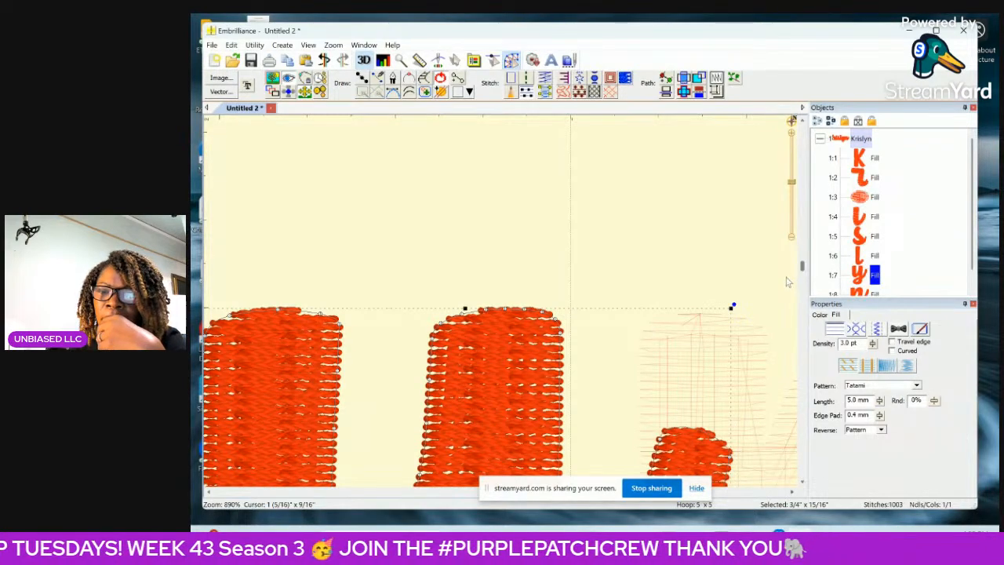
# Delete the next nodes on the inner and outer sides of the y's tail to shorten its overlap with the n.
pyautogui.scroll(-5, 802, 269)
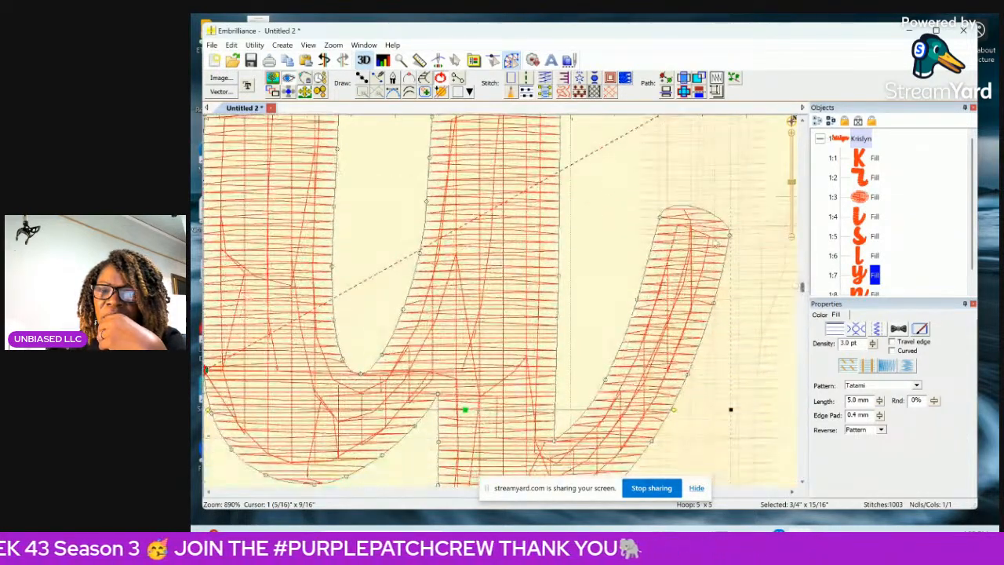
pyautogui.click(731, 239)
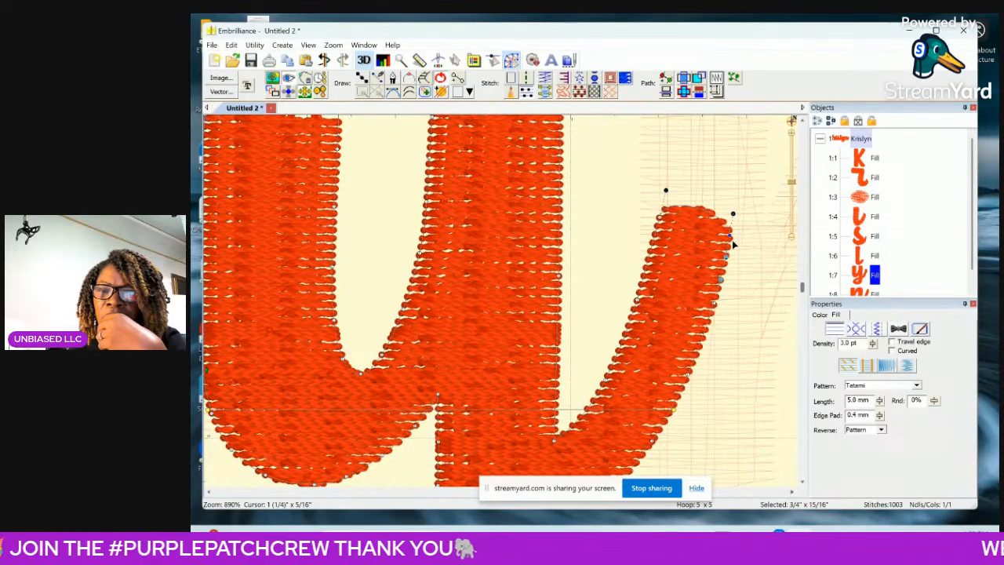
pyautogui.press('Delete')
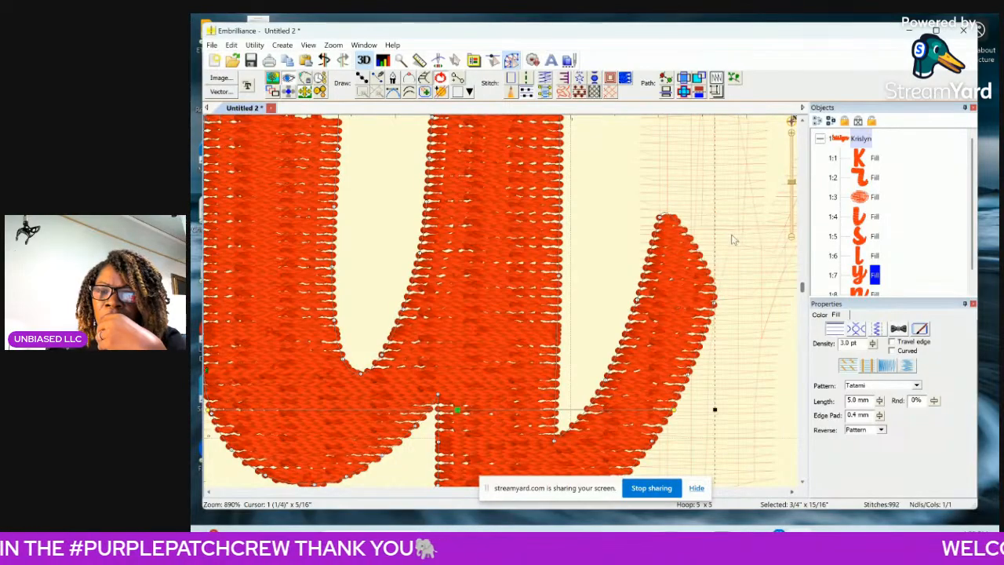
pyautogui.click(660, 218)
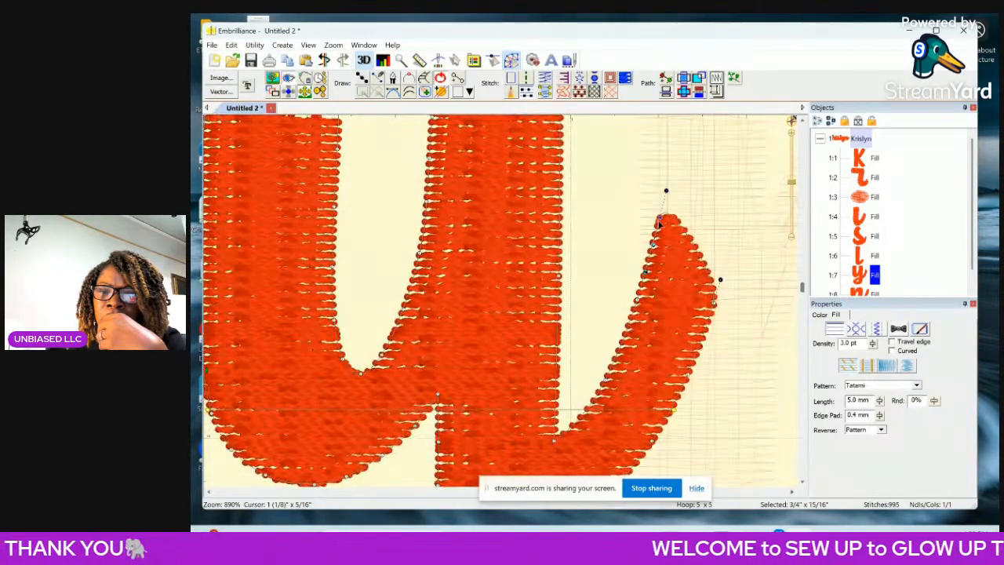
pyautogui.press('Delete')
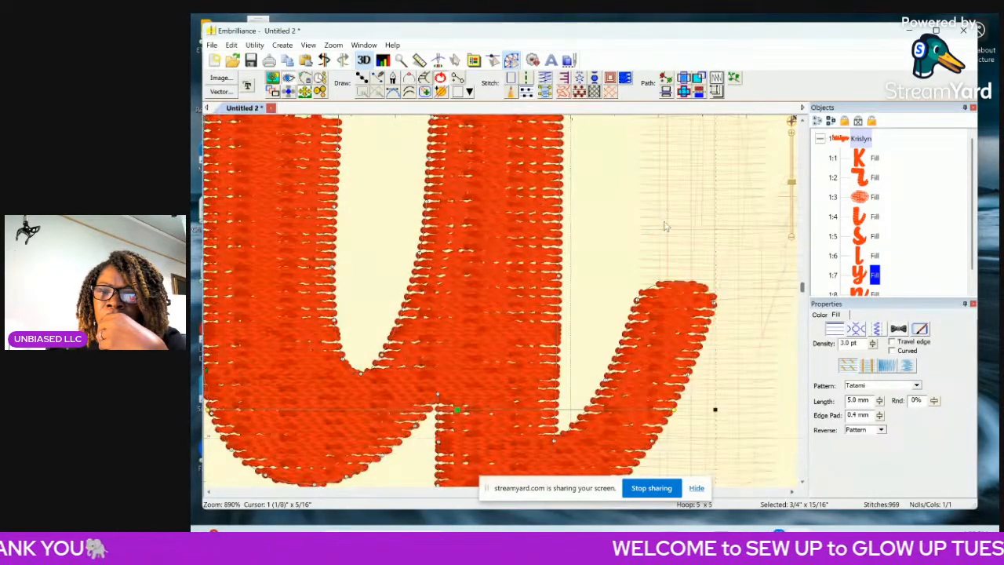
pyautogui.click(715, 307)
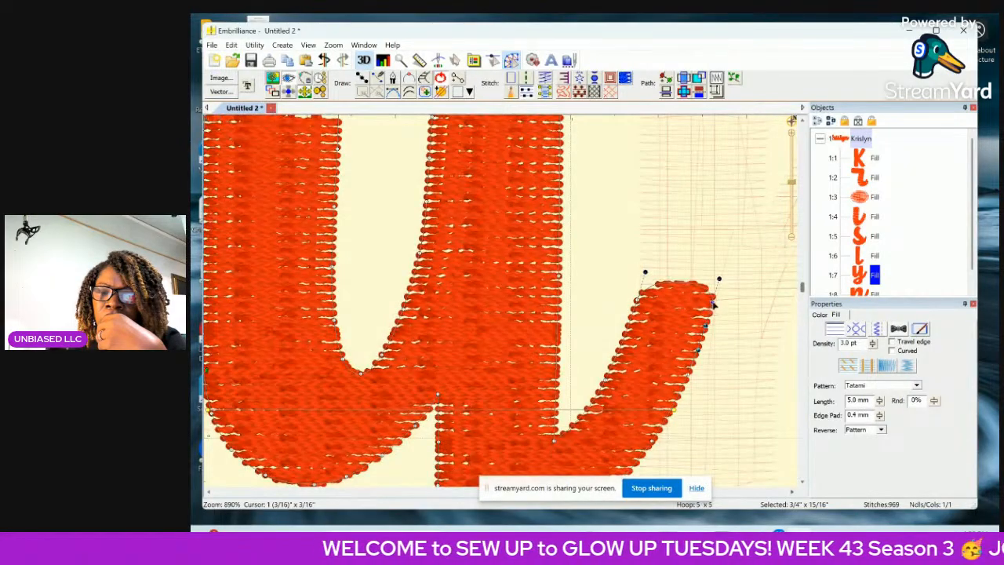
pyautogui.press('Delete')
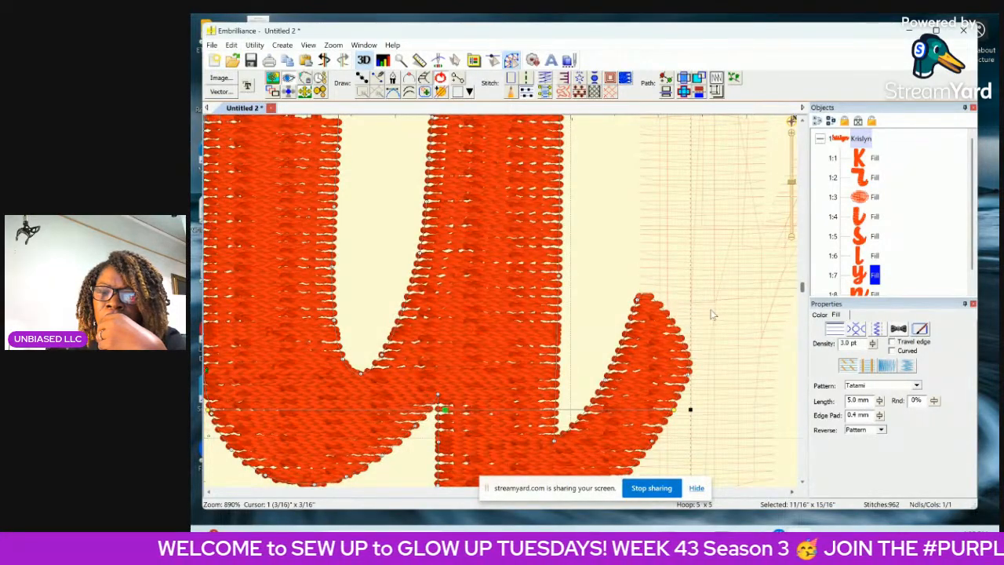
# Delete the remaining nodes at the tip of the y's tail so it barely overlaps the n.
pyautogui.moveTo(802, 290); pyautogui.dragTo(801, 304)
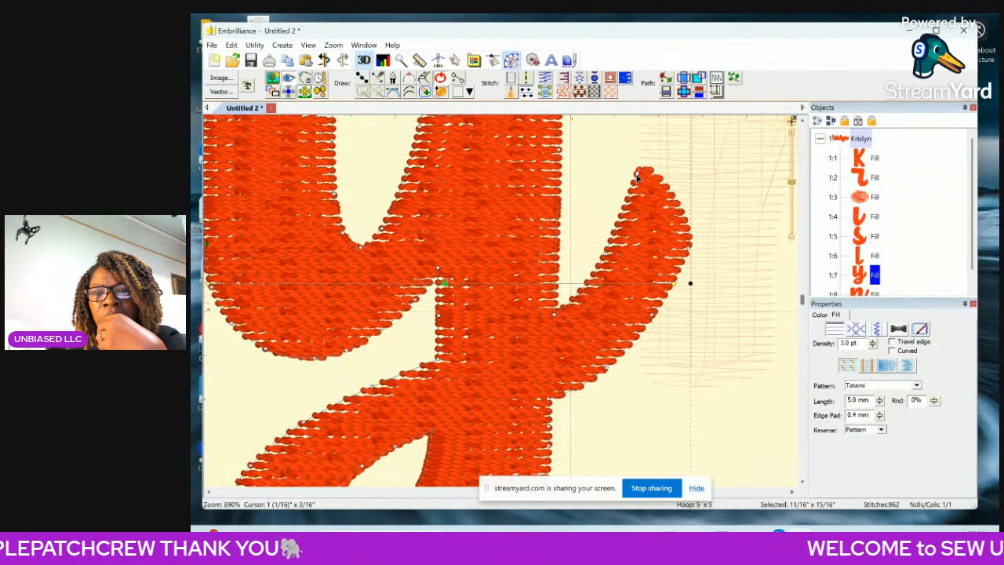
pyautogui.click(637, 175)
pyautogui.press('Delete')
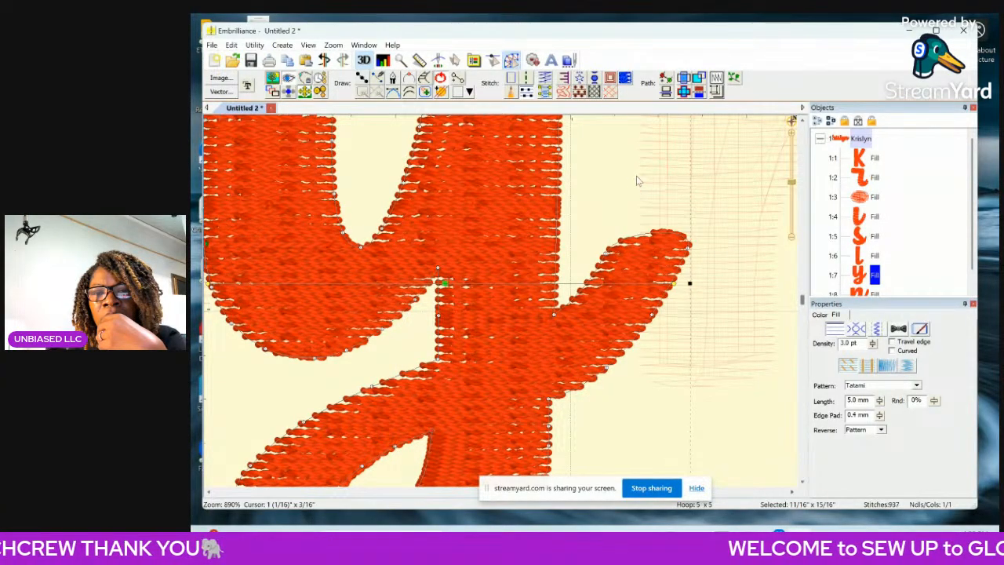
pyautogui.click(688, 249)
pyautogui.press('Delete')
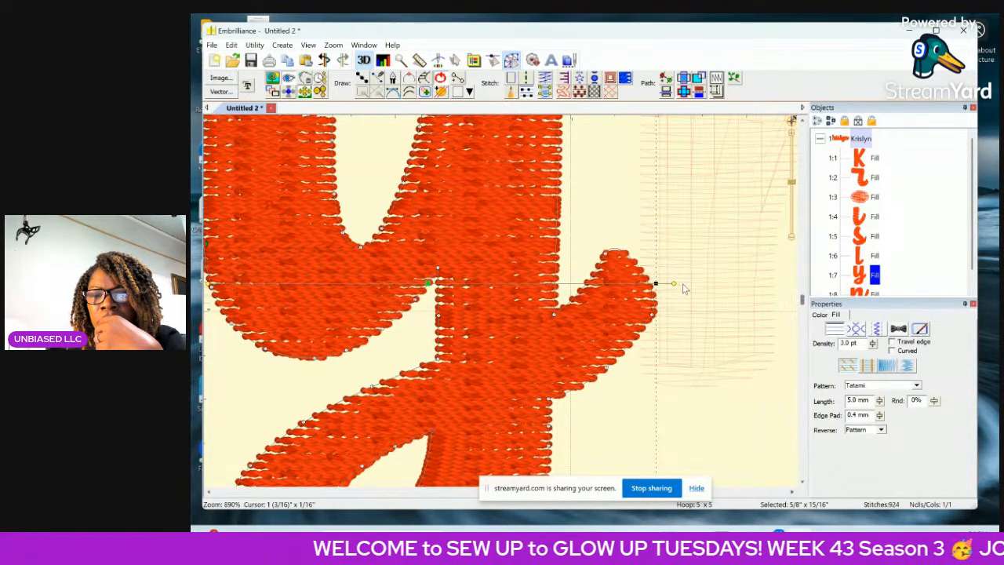
# Reshape the curve at the inner node of the y's shortened tail and return to selection mode.
pyautogui.click(605, 255)
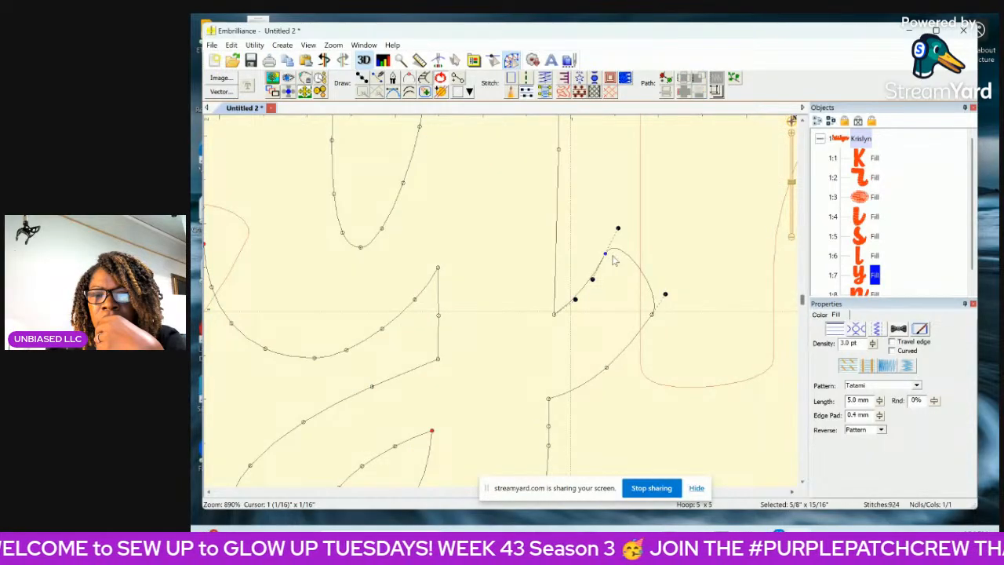
pyautogui.moveTo(605, 255); pyautogui.dragTo(630, 239)
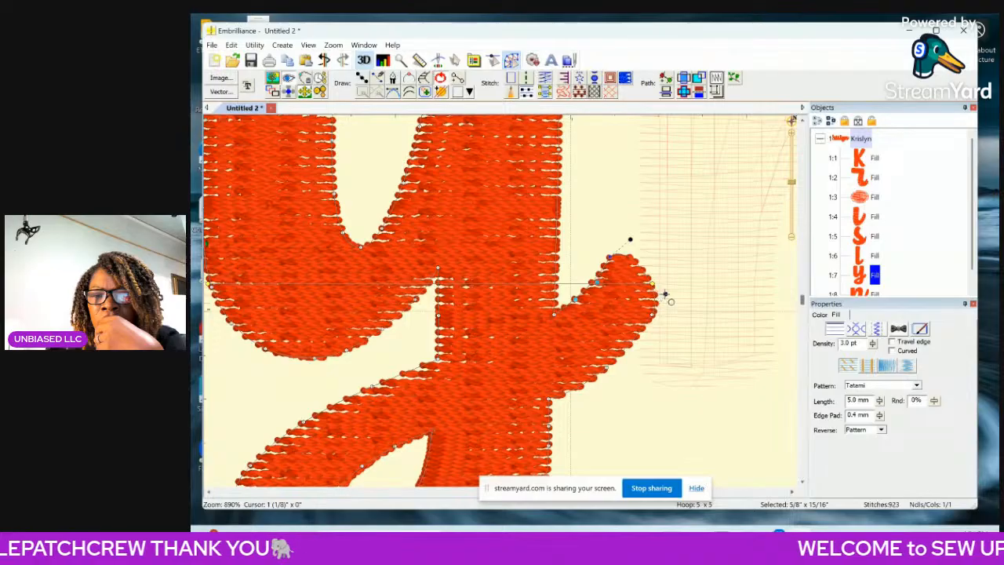
pyautogui.click(652, 431)
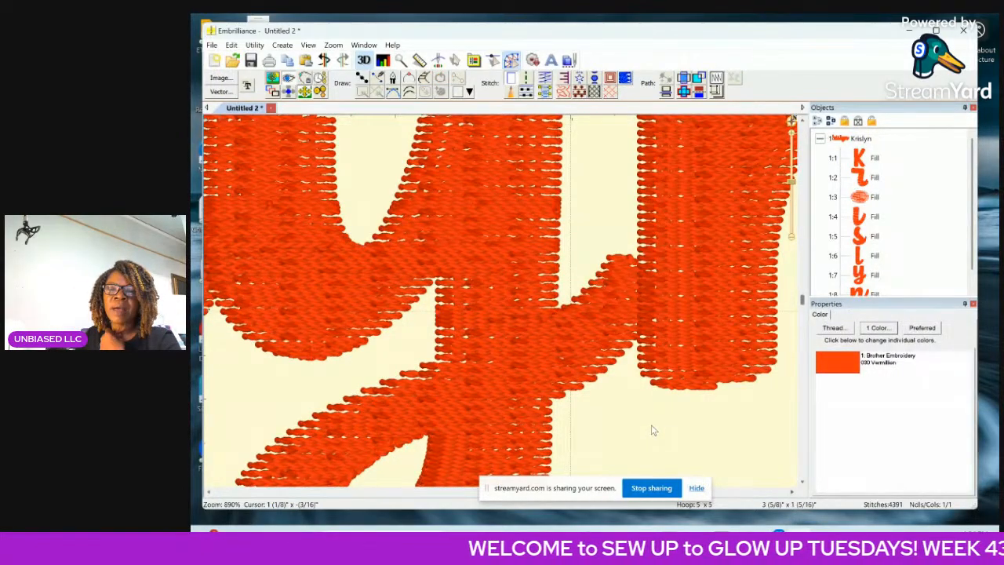
pyautogui.click(455, 60)
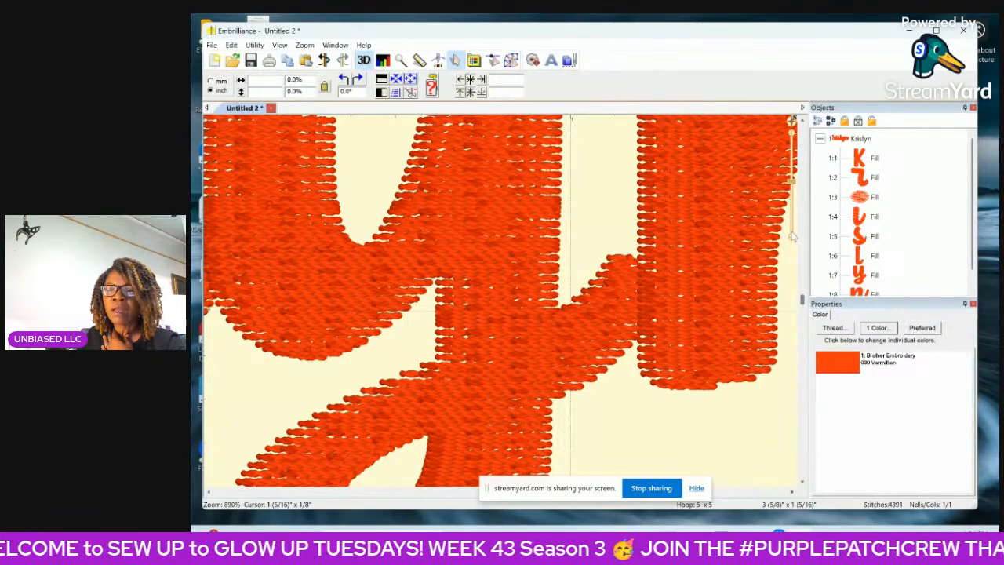
# Select only the n and nudge it slightly left to overlap the end of the y's tail.
pyautogui.scroll(-4, 794, 241)
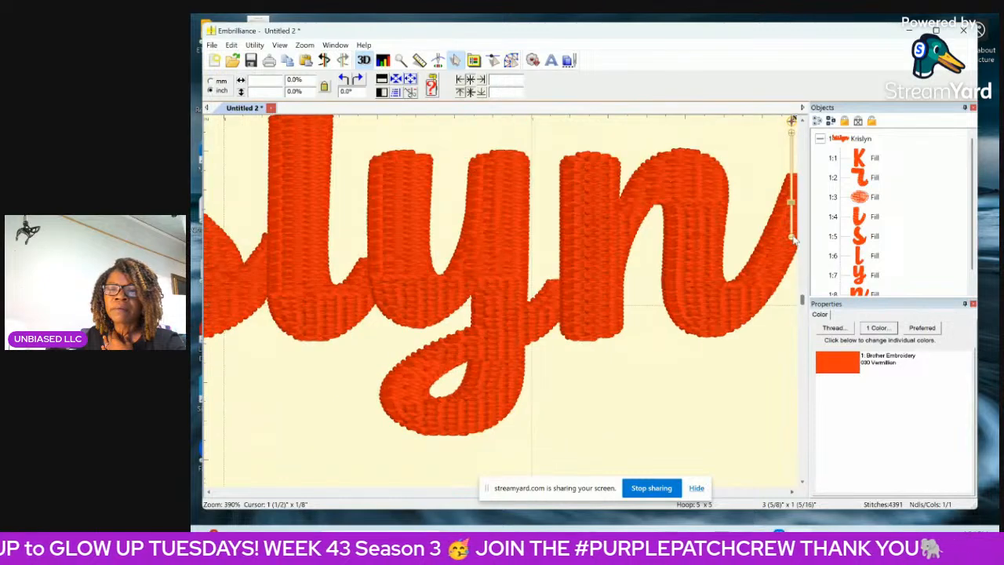
pyautogui.scroll(-3, 792, 240)
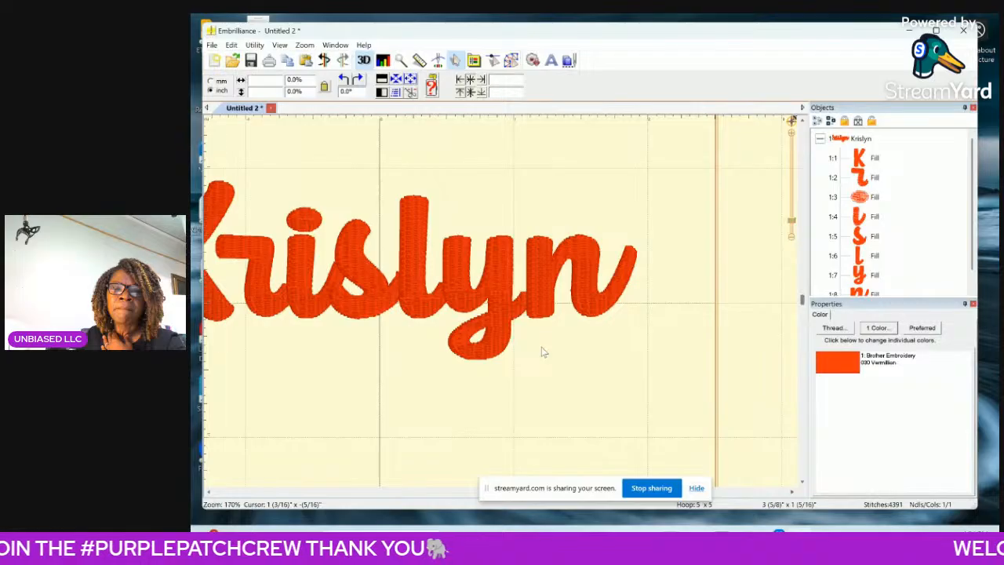
pyautogui.scroll(-1, 868, 284)
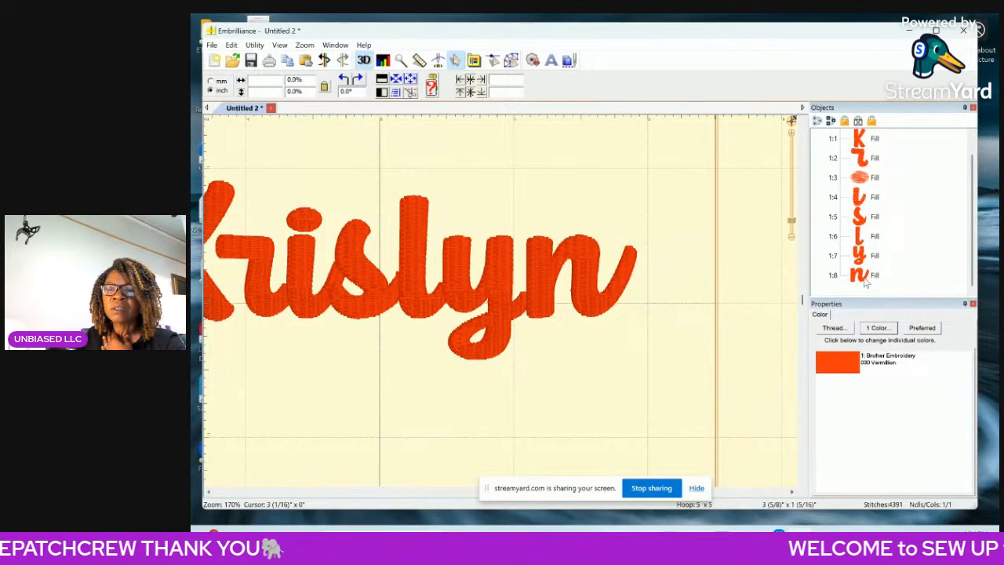
pyautogui.click(868, 278)
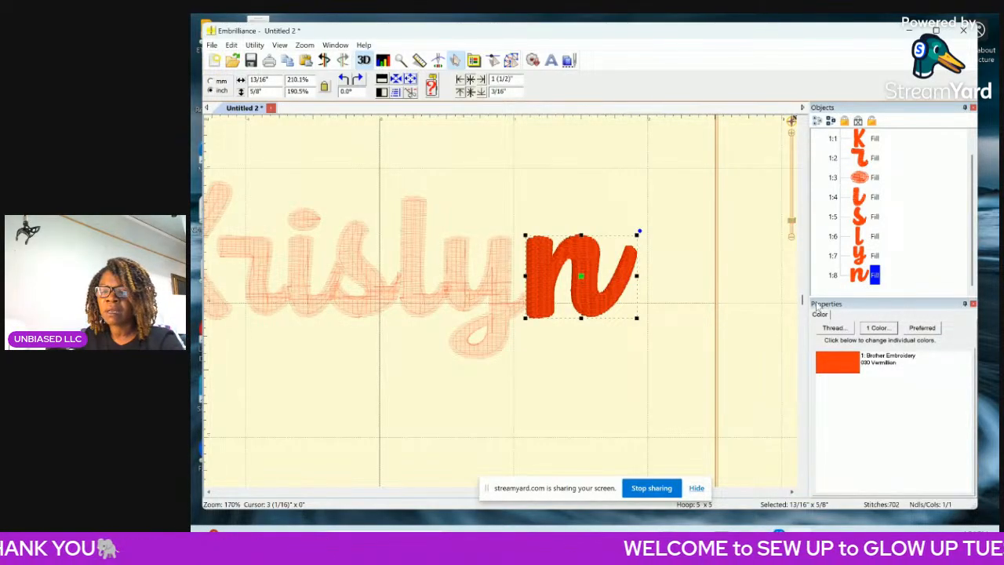
pyautogui.press('Left')
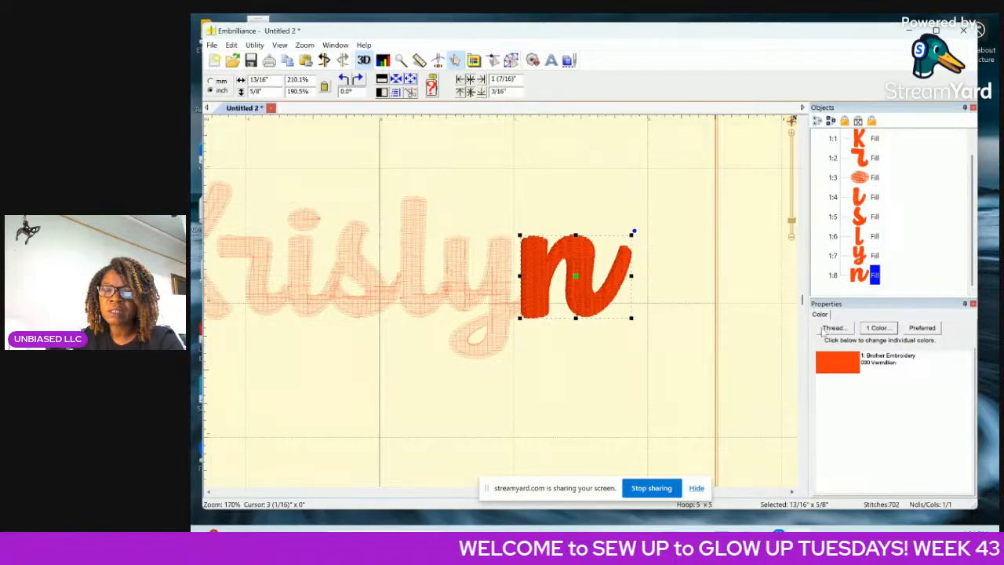
pyautogui.click(688, 357)
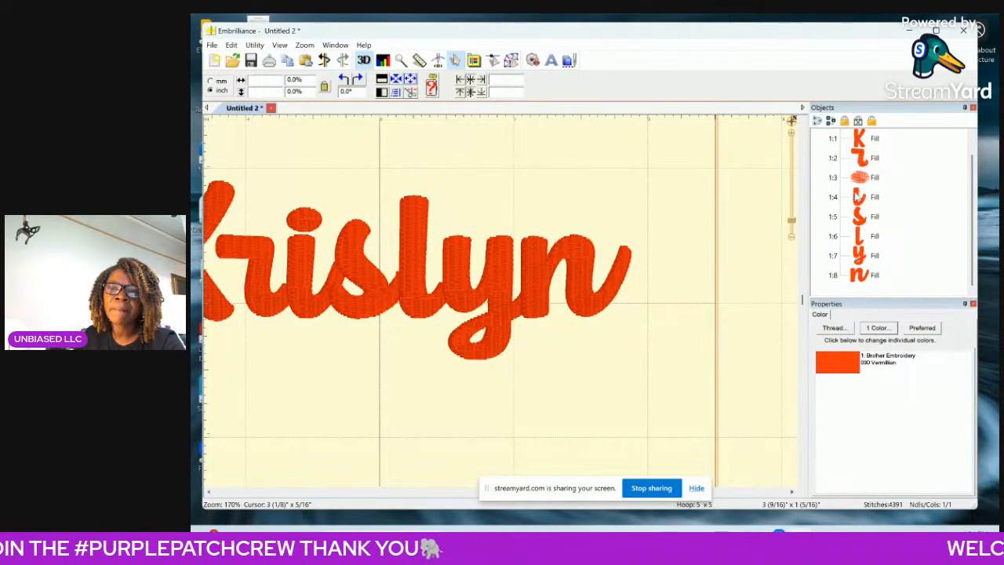
# Nudge the i together with its dot slightly left toward the r, and the s left toward the i.
pyautogui.click(858, 177)
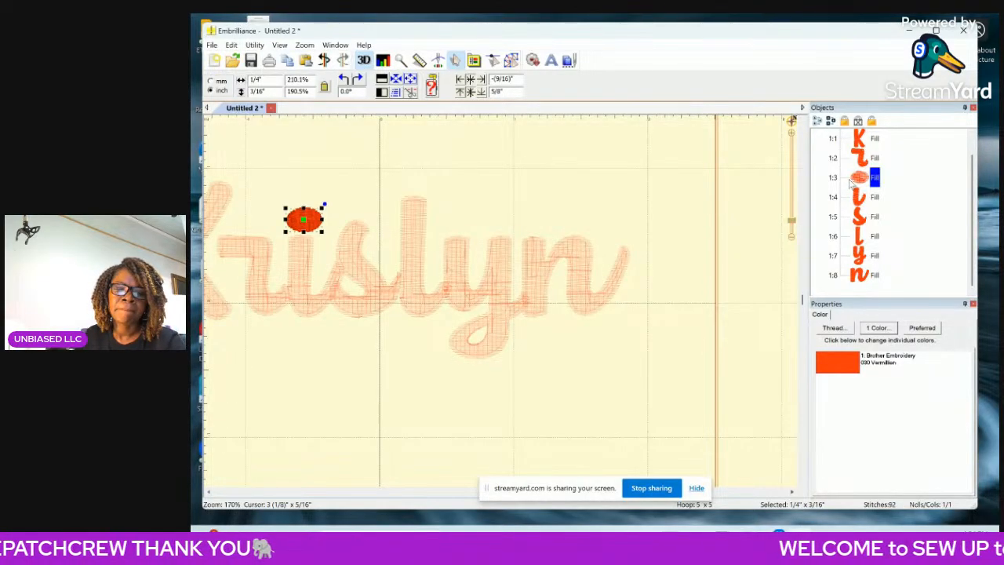
pyautogui.keyDown('shift'); pyautogui.click(854, 200); pyautogui.keyUp('shift')
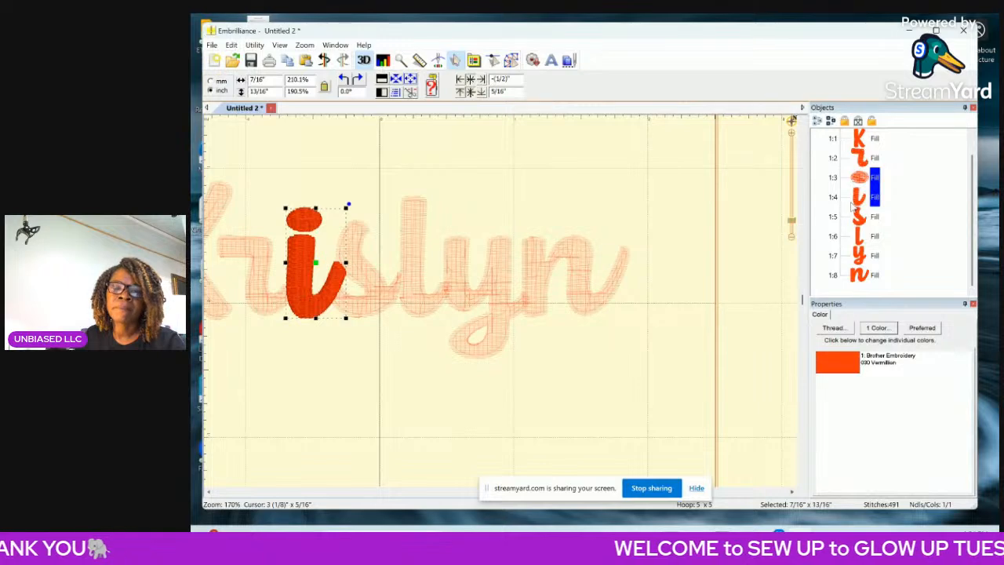
pyautogui.press('Left')
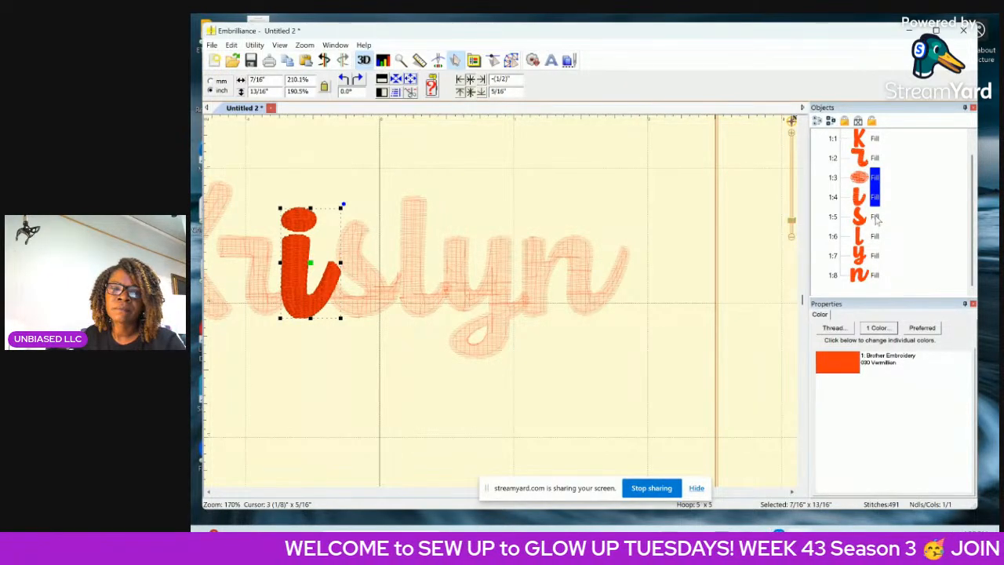
pyautogui.click(876, 218)
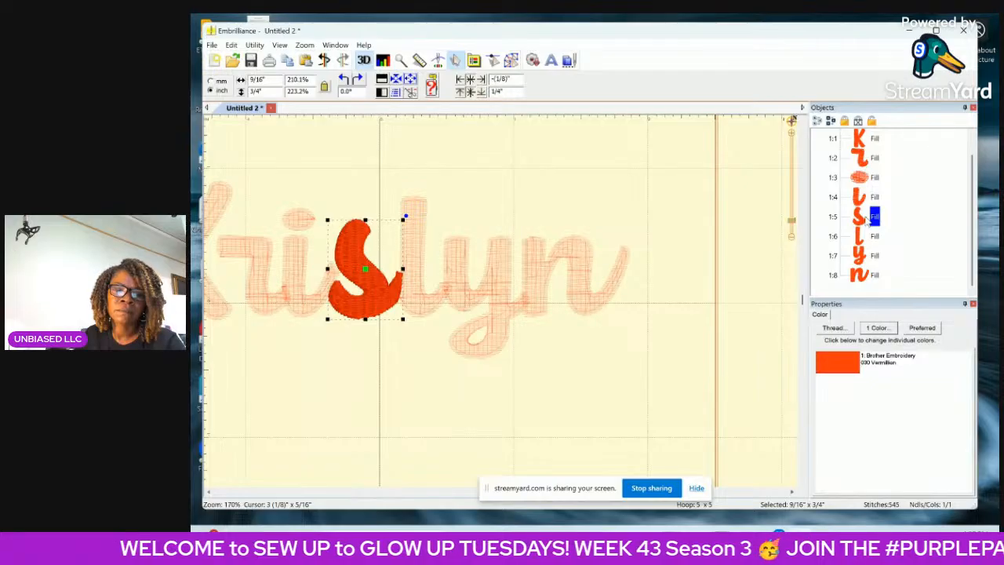
pyautogui.click(677, 301)
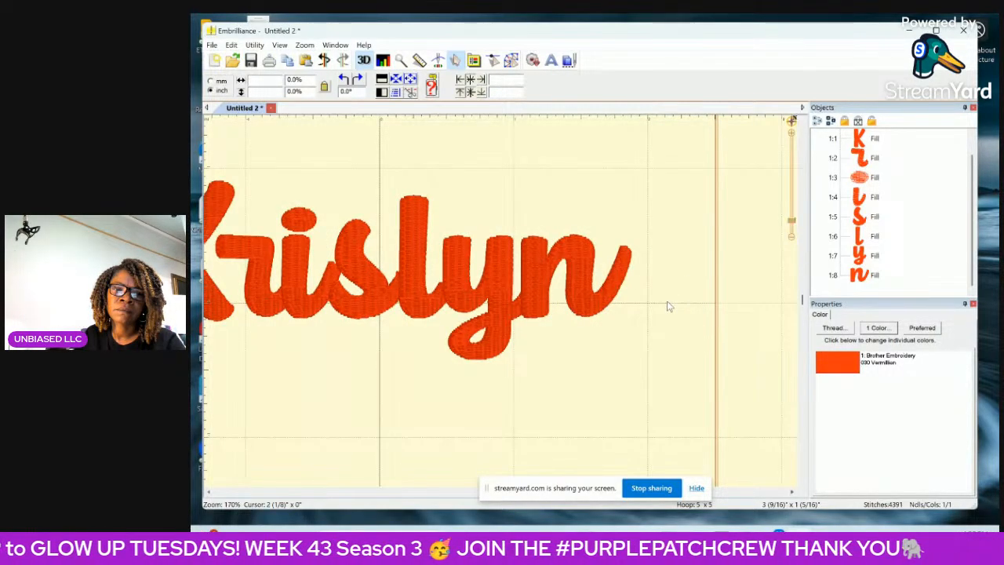
pyautogui.click(859, 218)
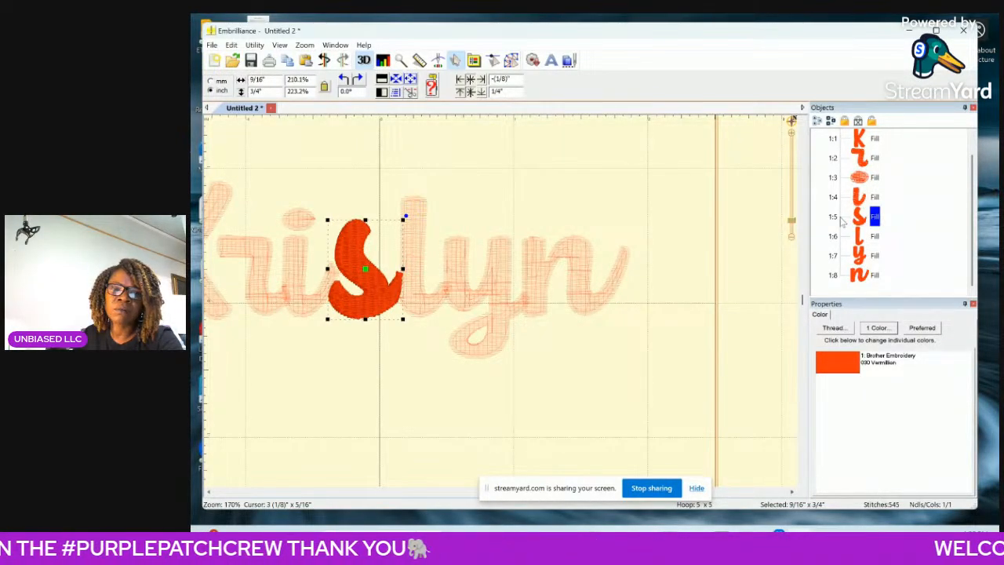
pyautogui.click(721, 328)
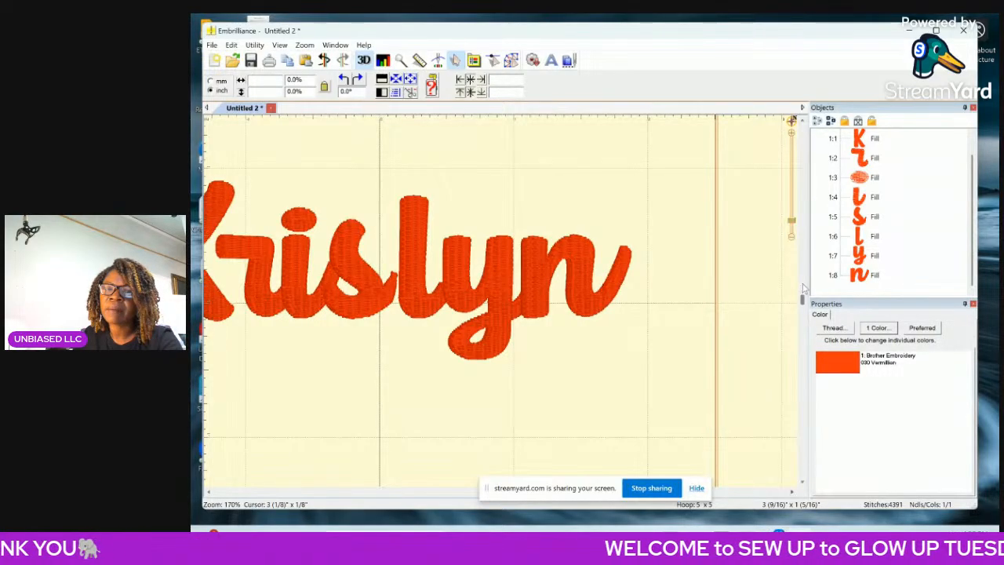
# Nudge the l, the y and the n slightly left, one letter at a time, to close the gaps between them.
pyautogui.moveTo(792, 228); pyautogui.dragTo(793, 242)
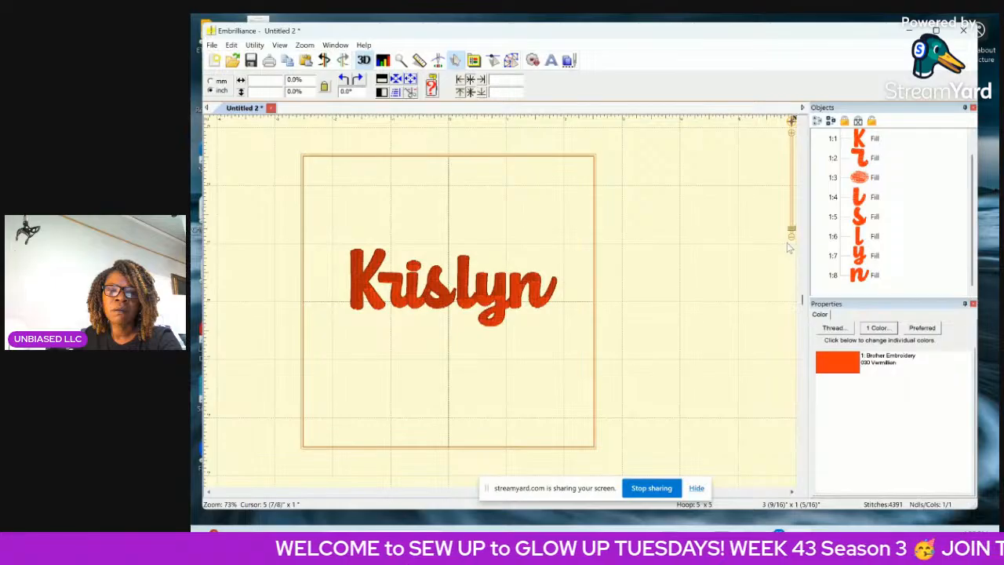
pyautogui.click(875, 235)
pyautogui.press('Left')
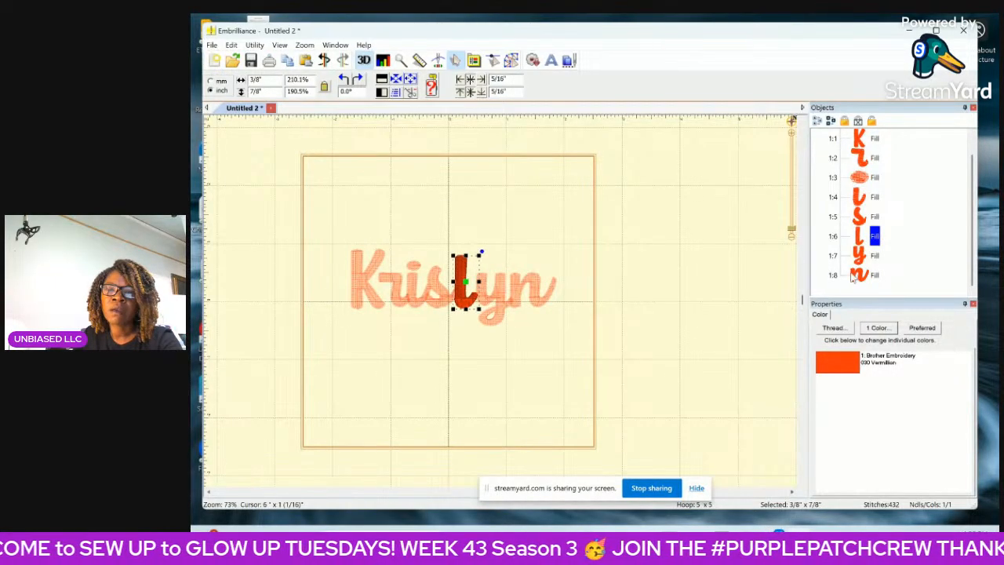
pyautogui.click(866, 257)
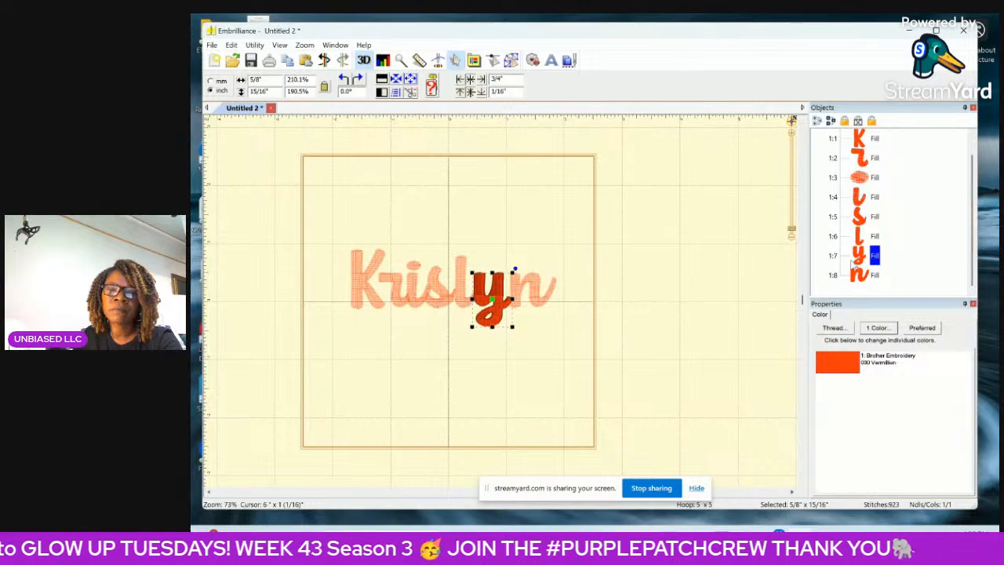
pyautogui.click(874, 274)
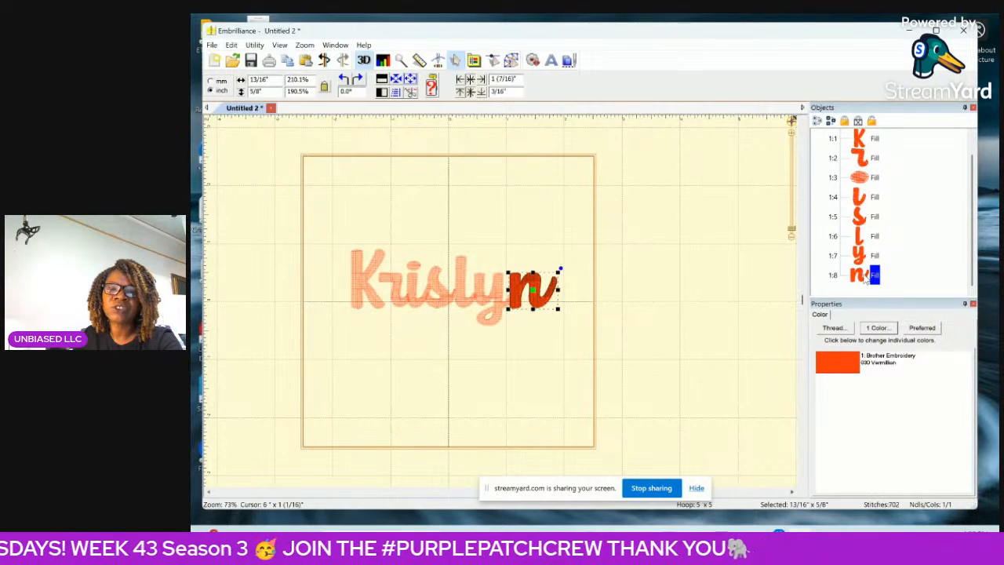
pyautogui.click(680, 296)
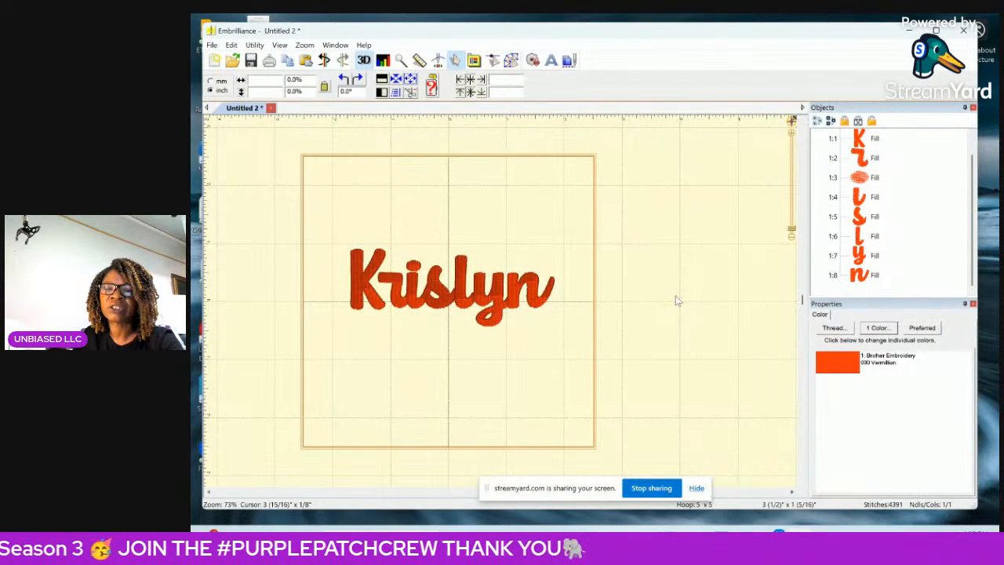
# Select all the letters, stretch the name to 3 7/8 inches wide and group them.
pyautogui.moveTo(328, 184); pyautogui.dragTo(599, 353)
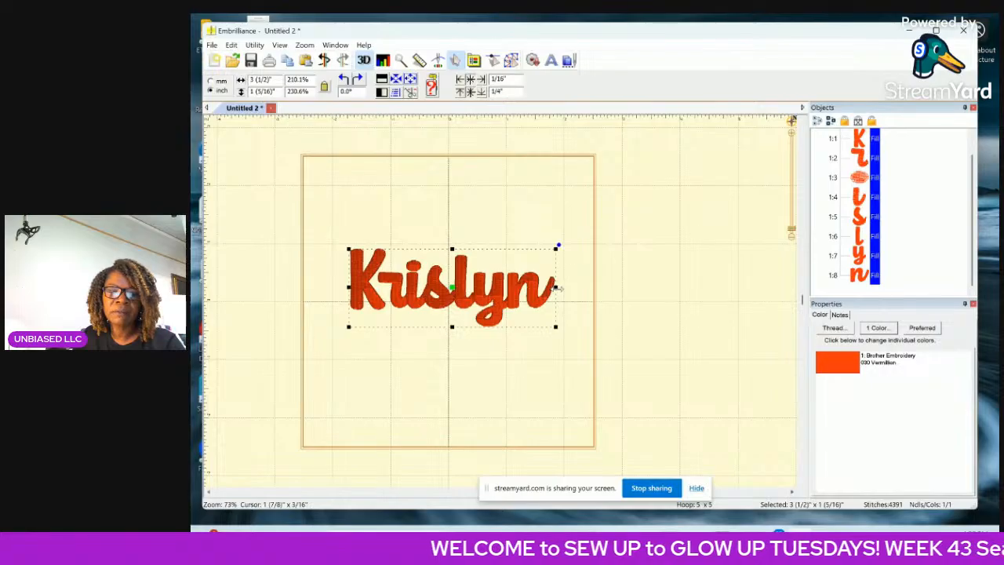
pyautogui.moveTo(558, 289); pyautogui.dragTo(579, 296)
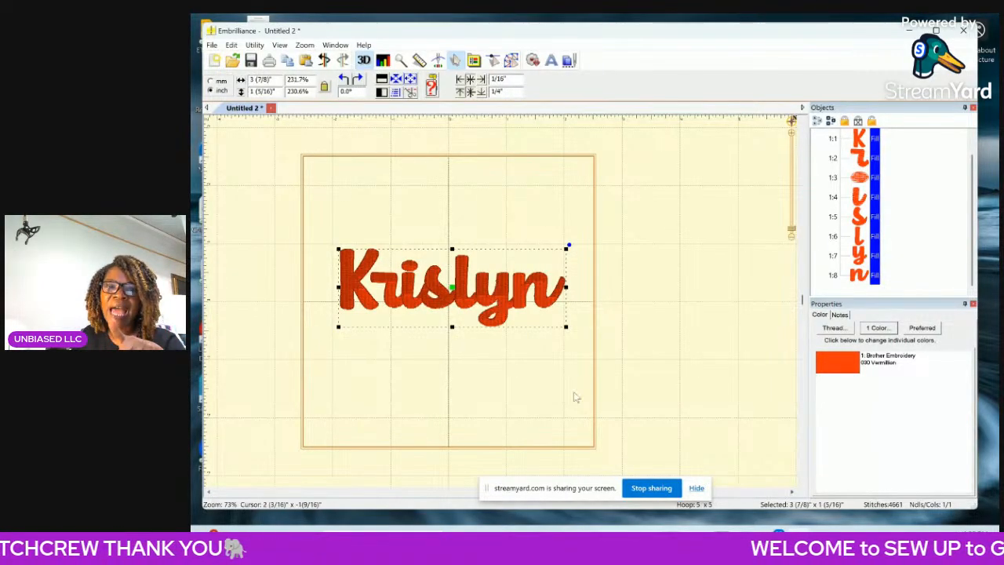
pyautogui.click(231, 45)
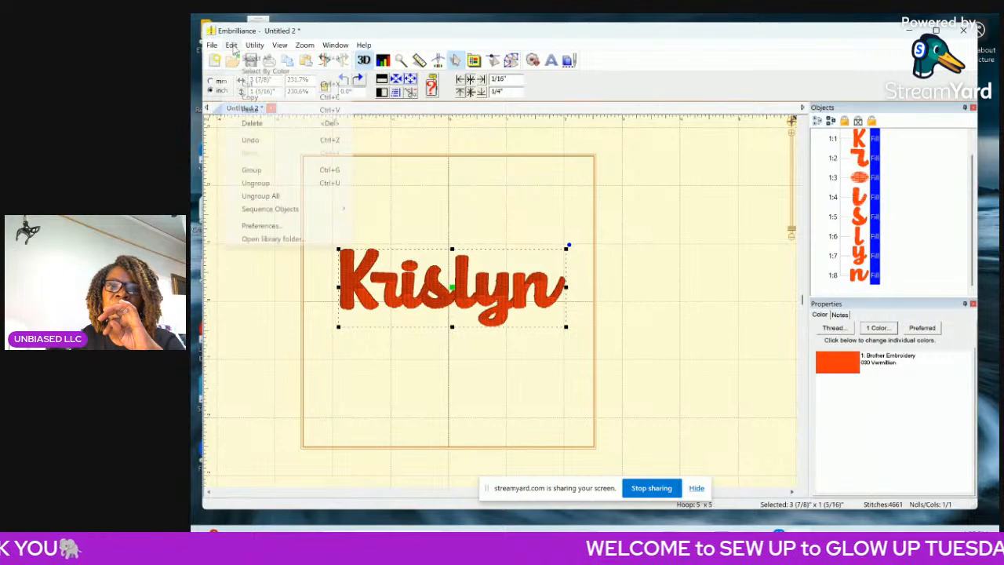
pyautogui.click(250, 175)
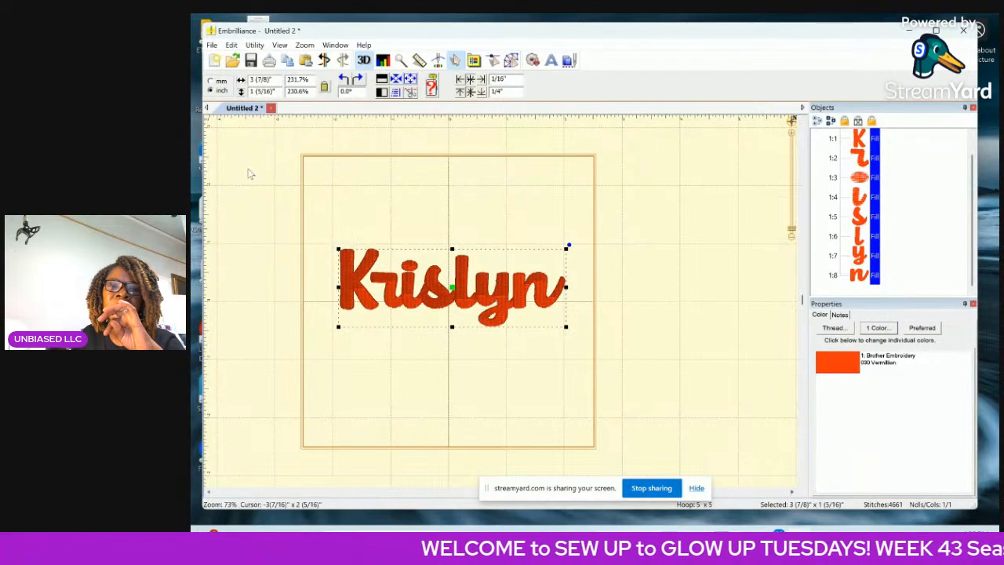
pyautogui.click(430, 180)
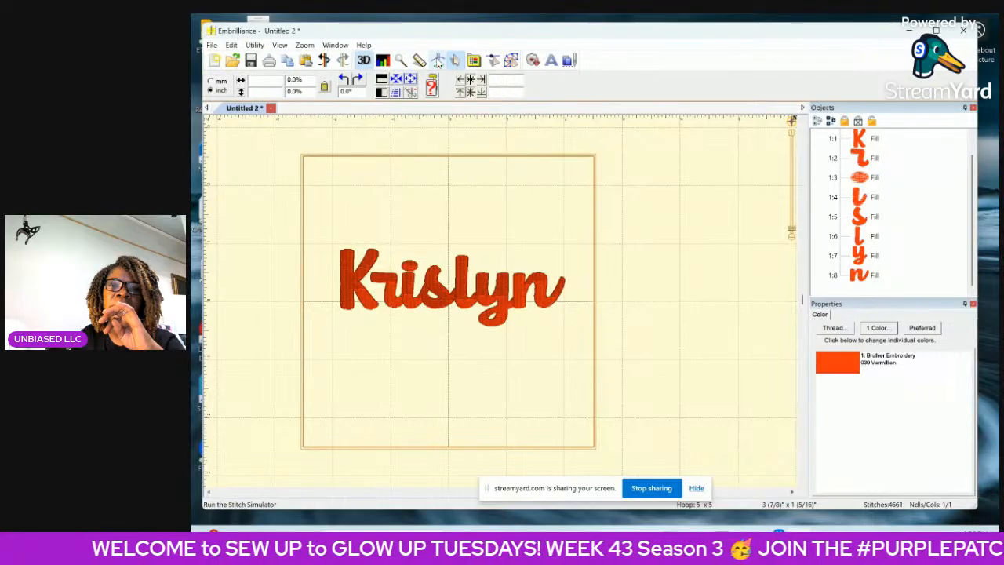
# Play the stitch simulation of the whole name to check its sewing order, and return to selection mode.
pyautogui.click(437, 61)
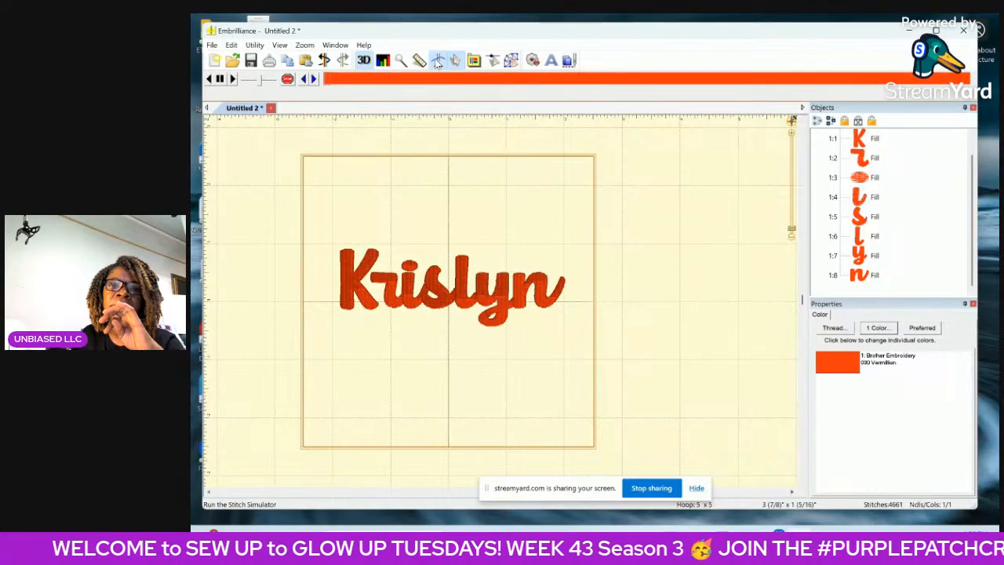
pyautogui.click(233, 80)
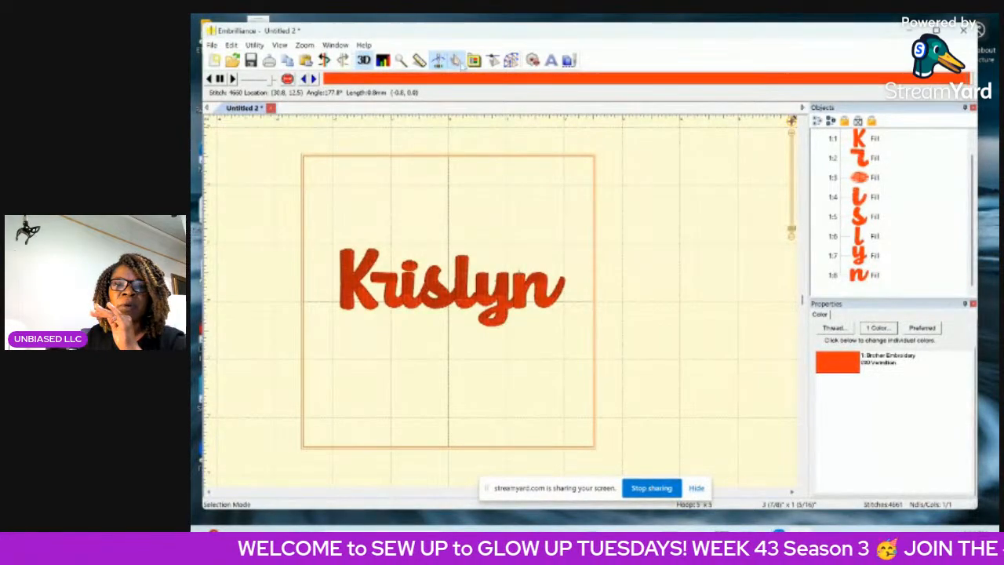
pyautogui.click(440, 62)
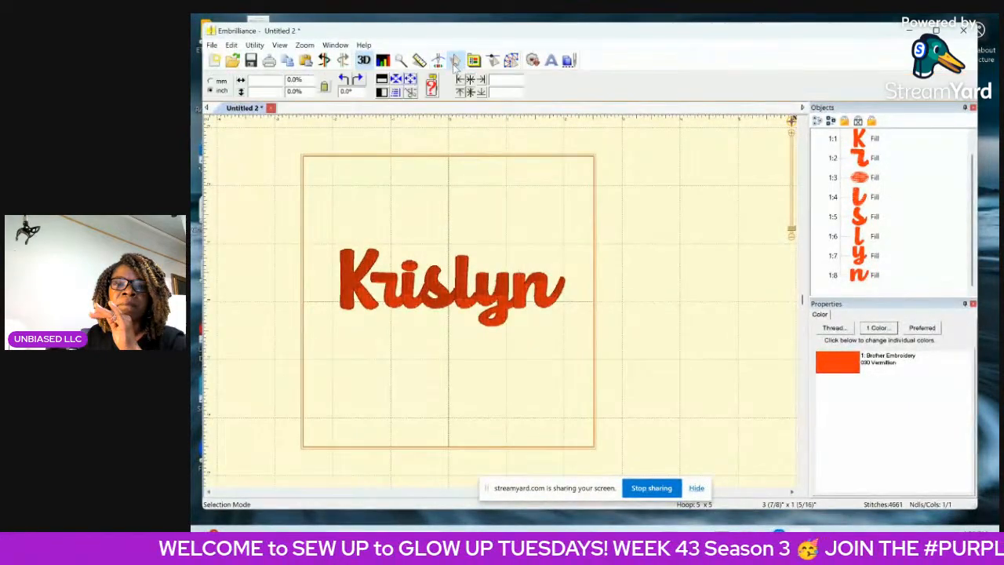
# Replace the 3D view with the stitch density map and examine the areas where the letters join.
pyautogui.click(363, 60)
pyautogui.click(383, 60)
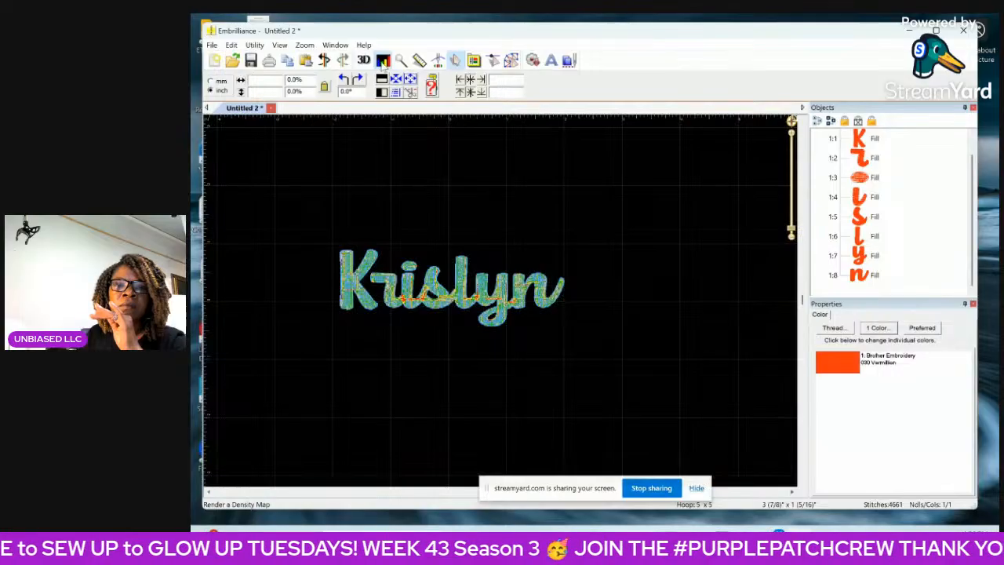
pyautogui.click(792, 134)
pyautogui.click(792, 134)
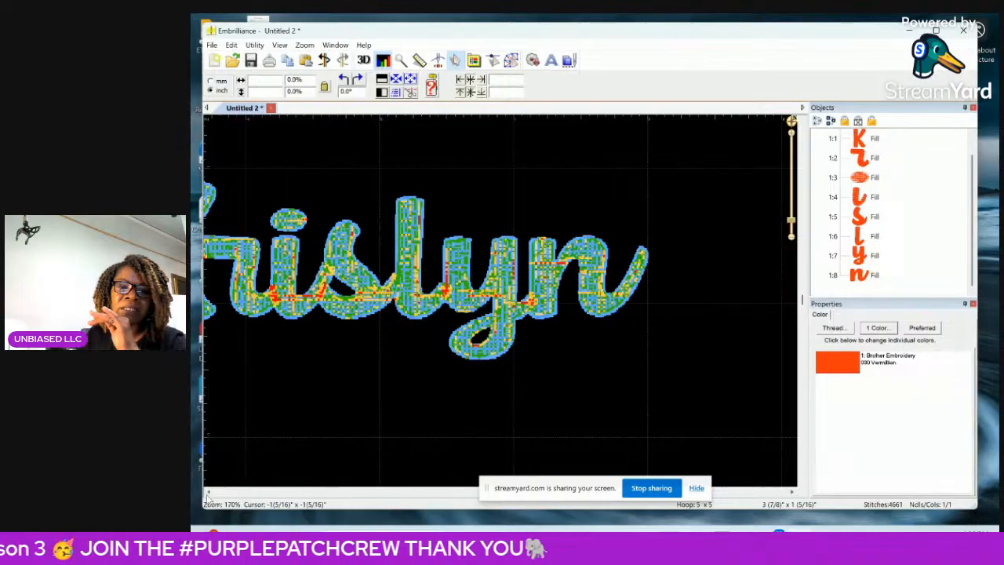
# Examine the density map across the whole name, including the first letter, and switch back to the 3D stitch view.
pyautogui.click(208, 492)
pyautogui.click(209, 493)
pyautogui.click(209, 493)
pyautogui.click(209, 493)
pyautogui.click(209, 493)
pyautogui.click(209, 493)
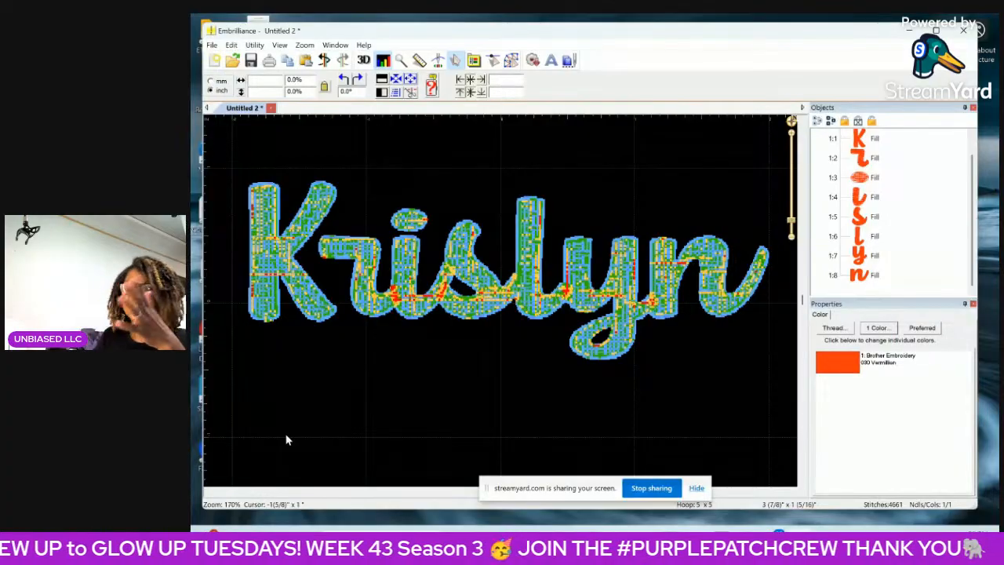
pyautogui.click(382, 62)
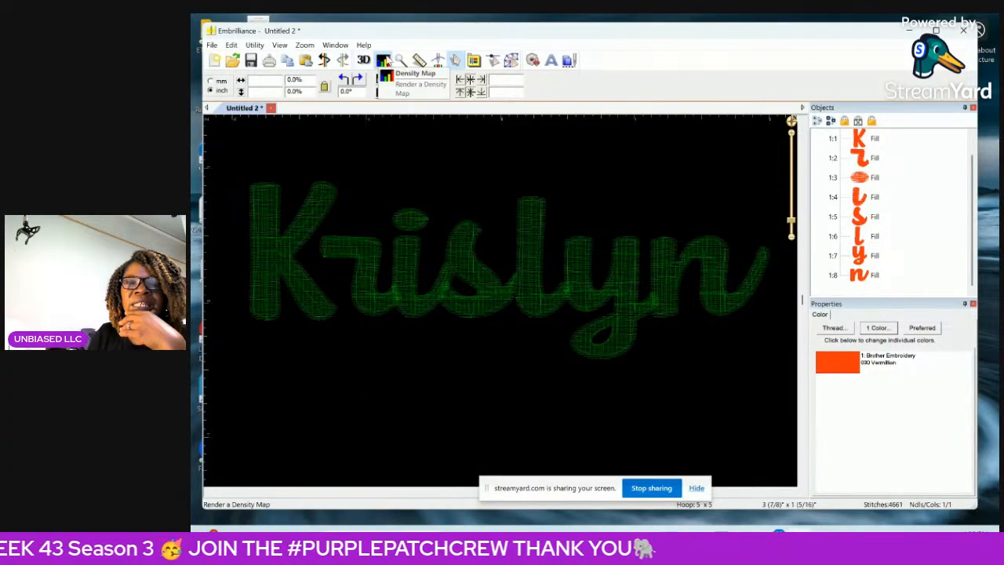
pyautogui.click(385, 62)
pyautogui.click(364, 61)
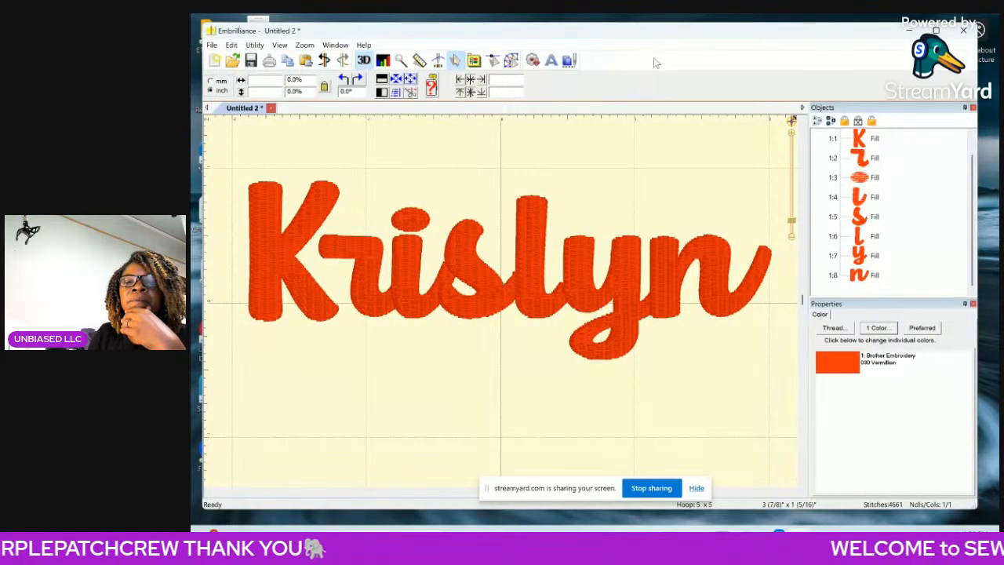
# Print the grouped name design, limiting the print range to page 1 only.
pyautogui.click(726, 250)
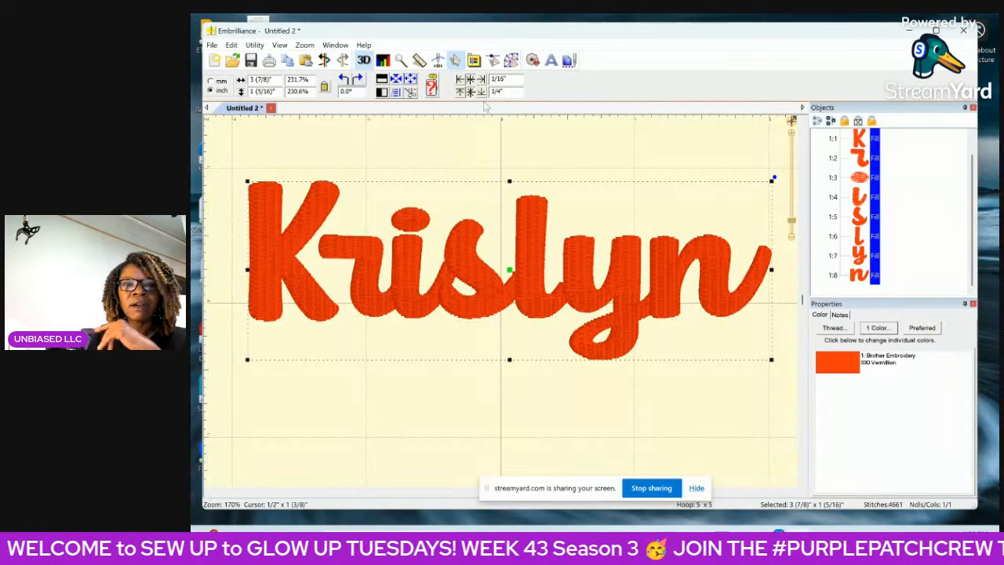
pyautogui.click(212, 45)
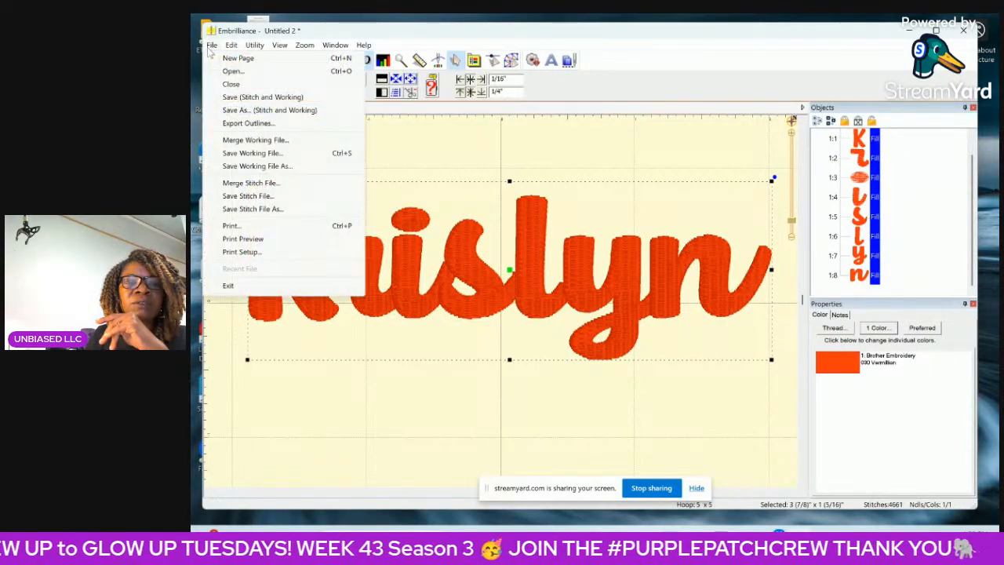
pyautogui.click(253, 225)
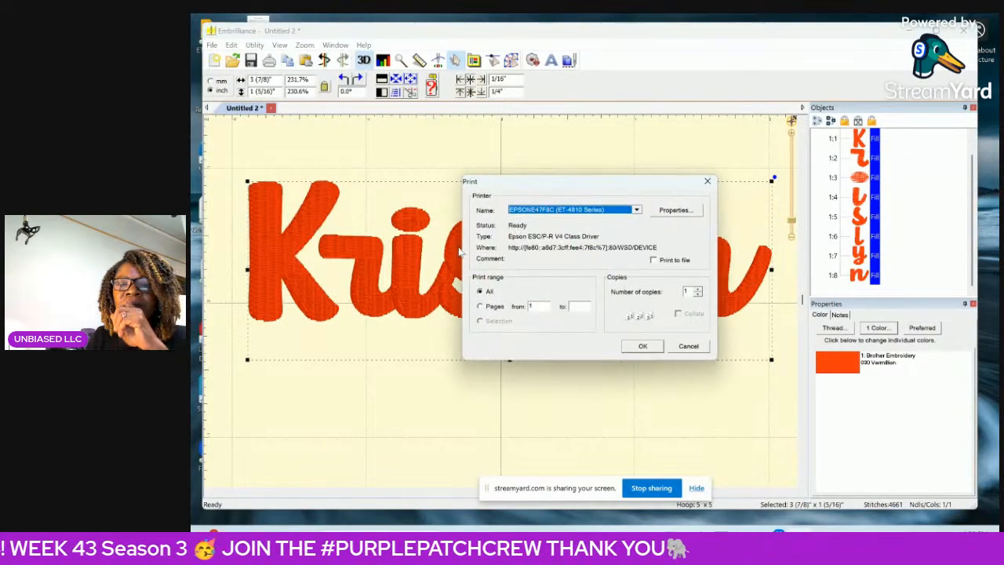
pyautogui.click(583, 309)
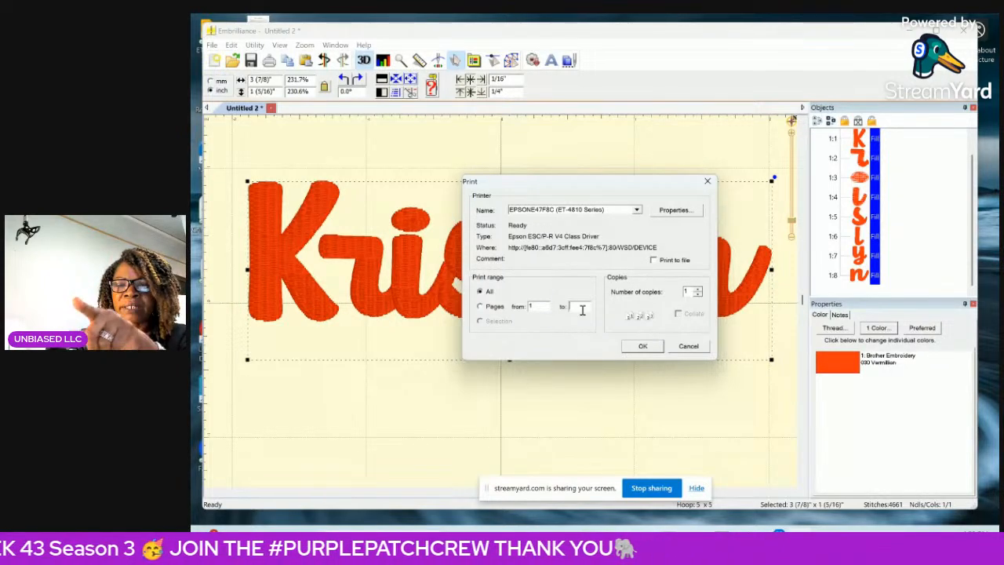
pyautogui.click(582, 310)
pyautogui.write('1')
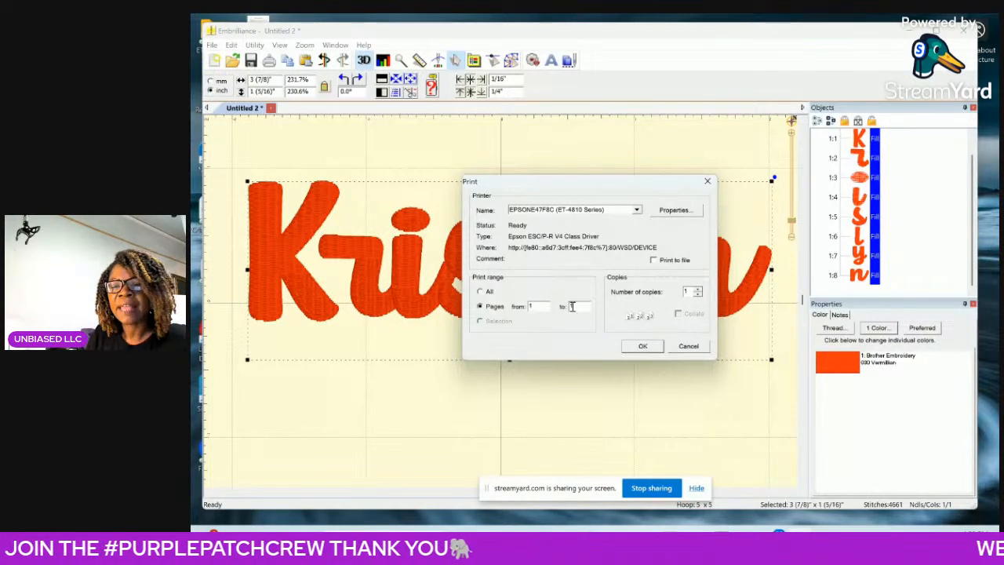
pyautogui.click(638, 347)
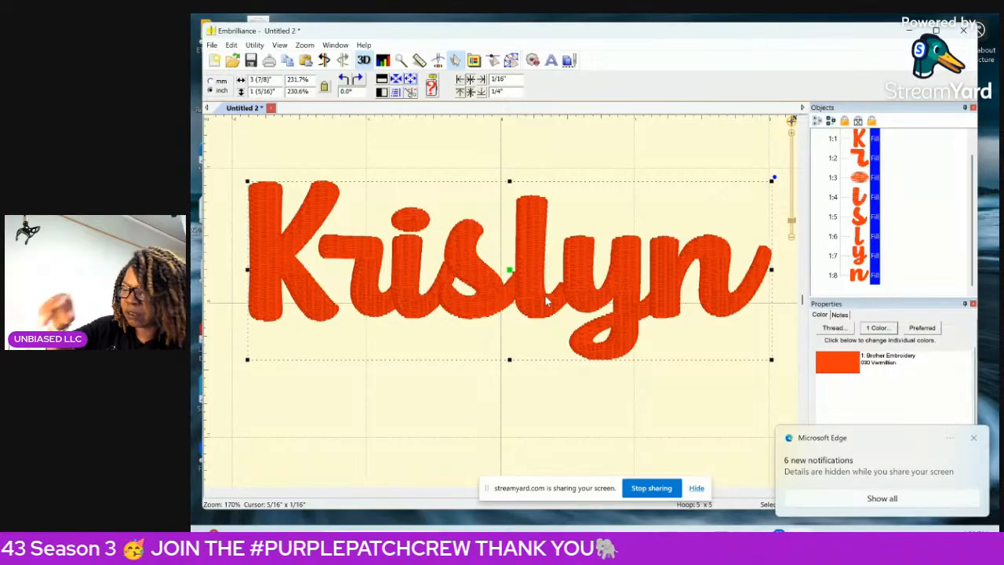
# Dismiss the notifications and start saving the stitch and working files under a new name on the Memorex USB (D:) drive.
pyautogui.click(974, 440)
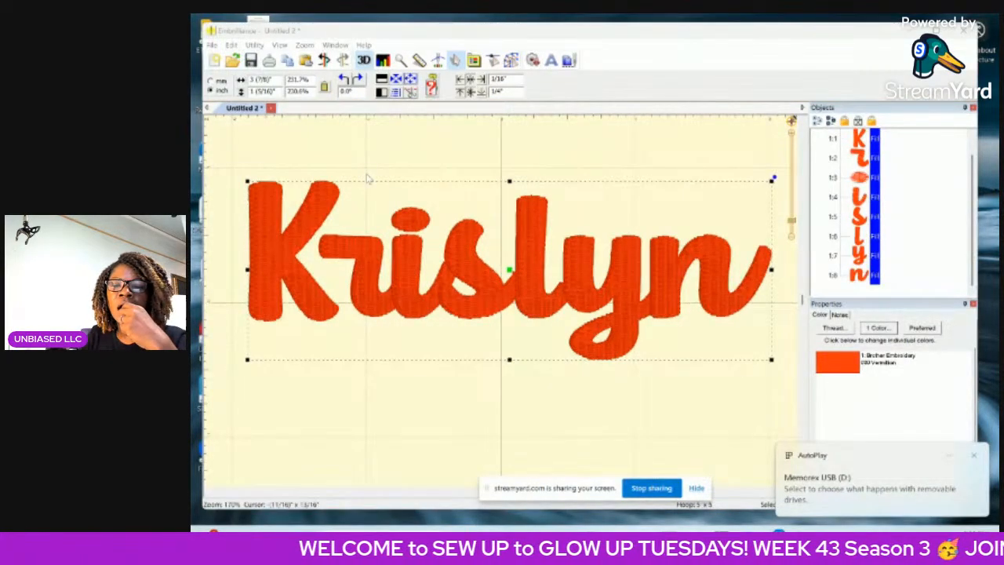
pyautogui.click(974, 458)
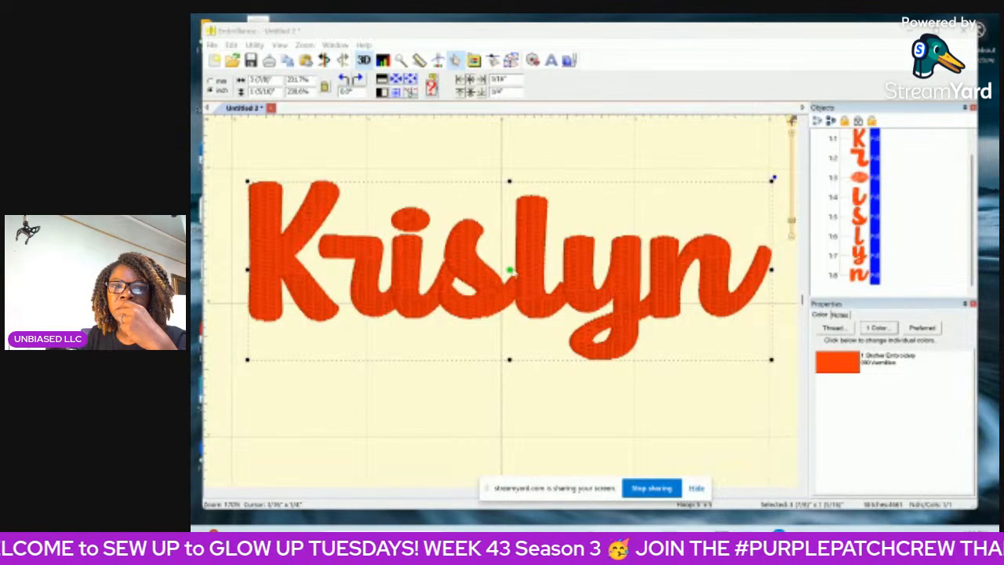
pyautogui.click(212, 45)
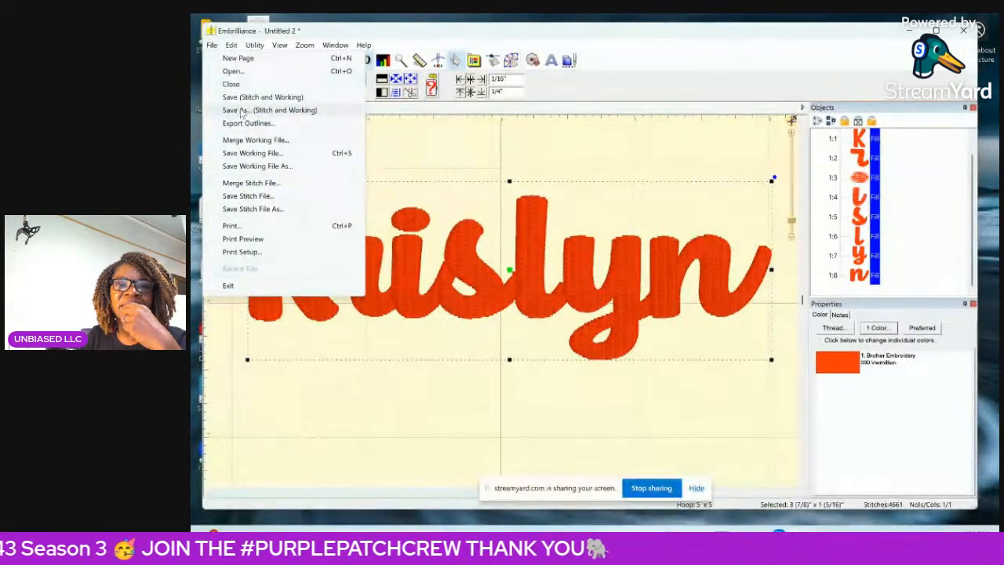
pyautogui.click(301, 110)
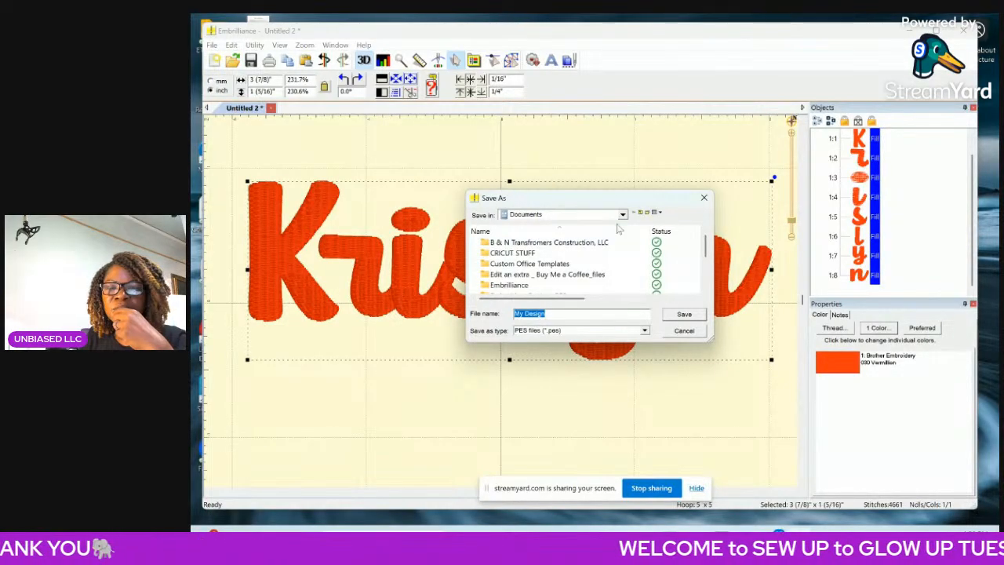
pyautogui.click(623, 216)
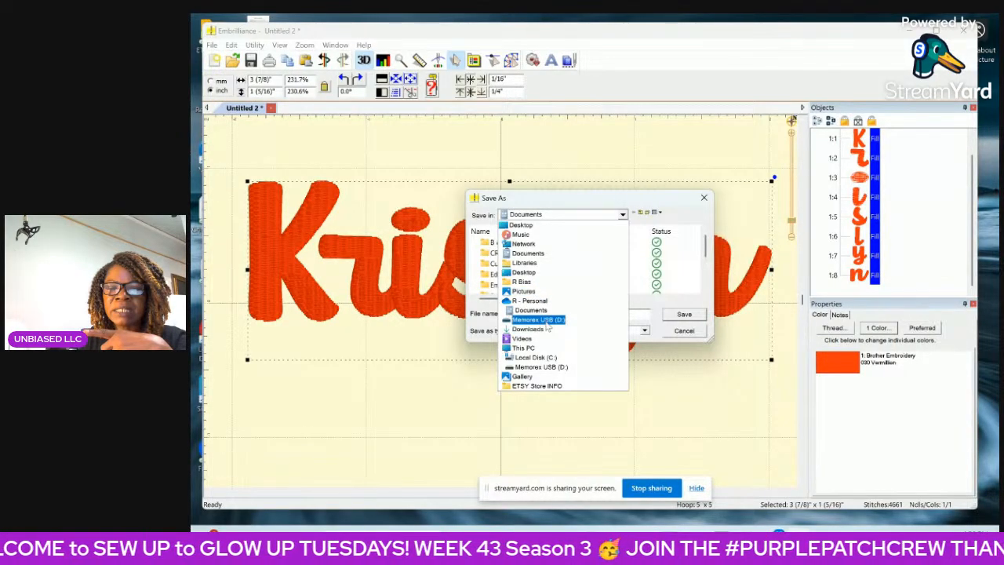
pyautogui.click(545, 322)
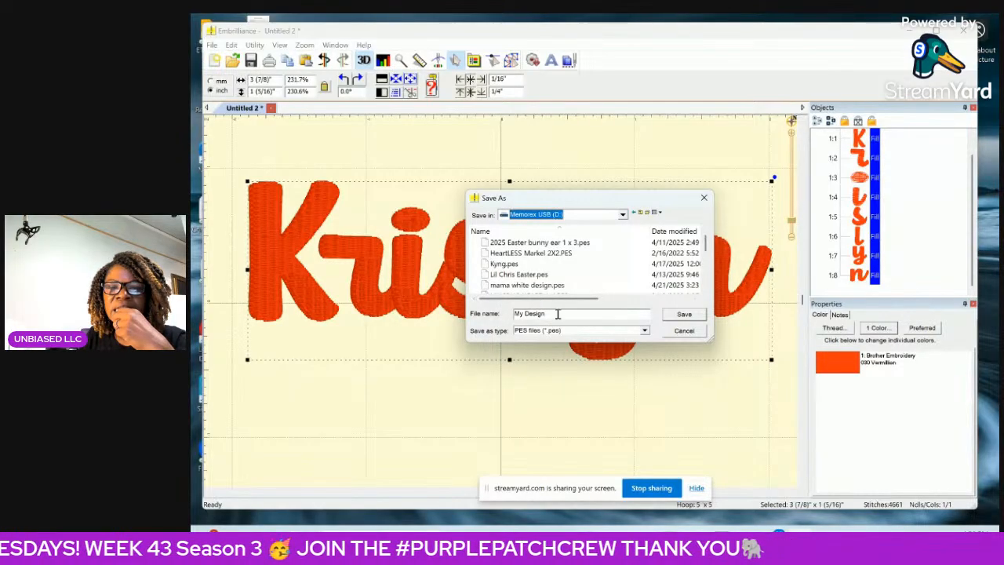
# Name the PES file with the stitched first name followed by "3 x 1 jacket right" and save it.
pyautogui.click(547, 313)
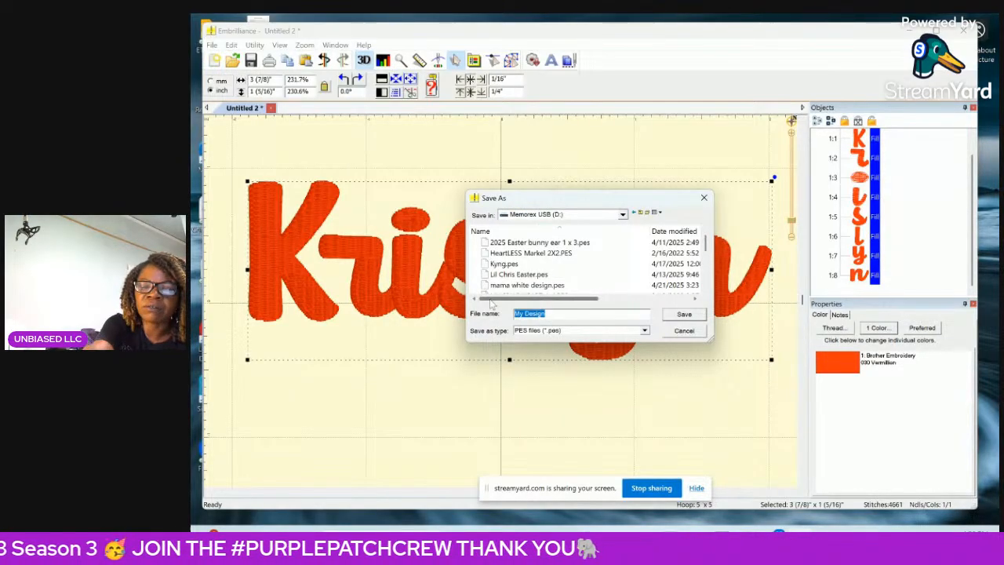
pyautogui.write('Kris')
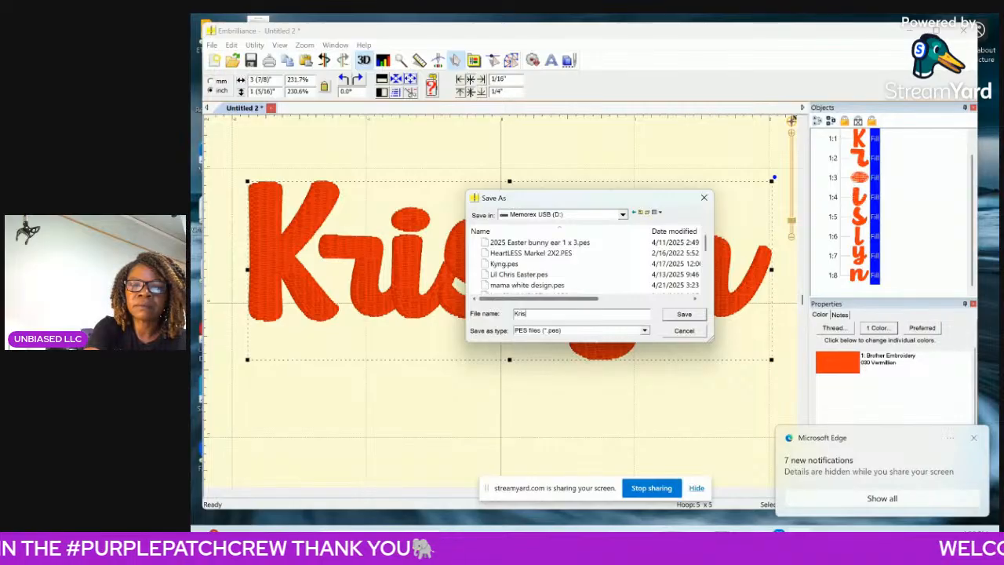
pyautogui.write('lyn')
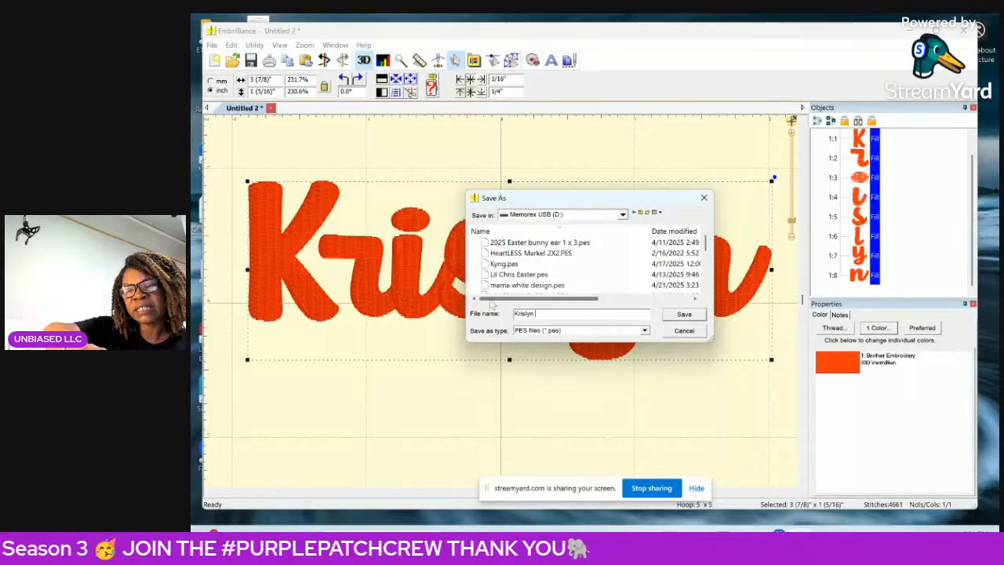
pyautogui.write('3 x 1 jac')
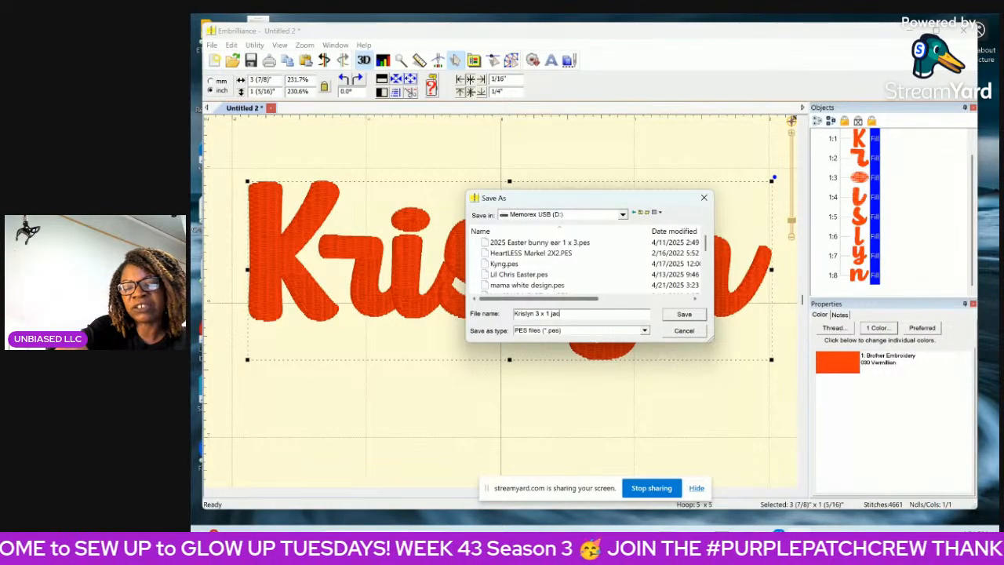
pyautogui.write('ket')
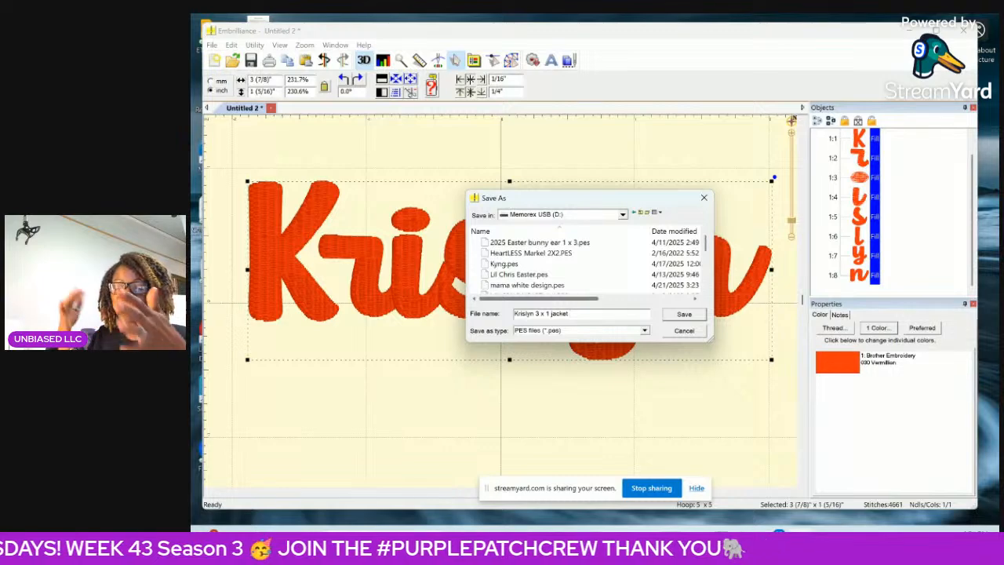
pyautogui.write(' right')
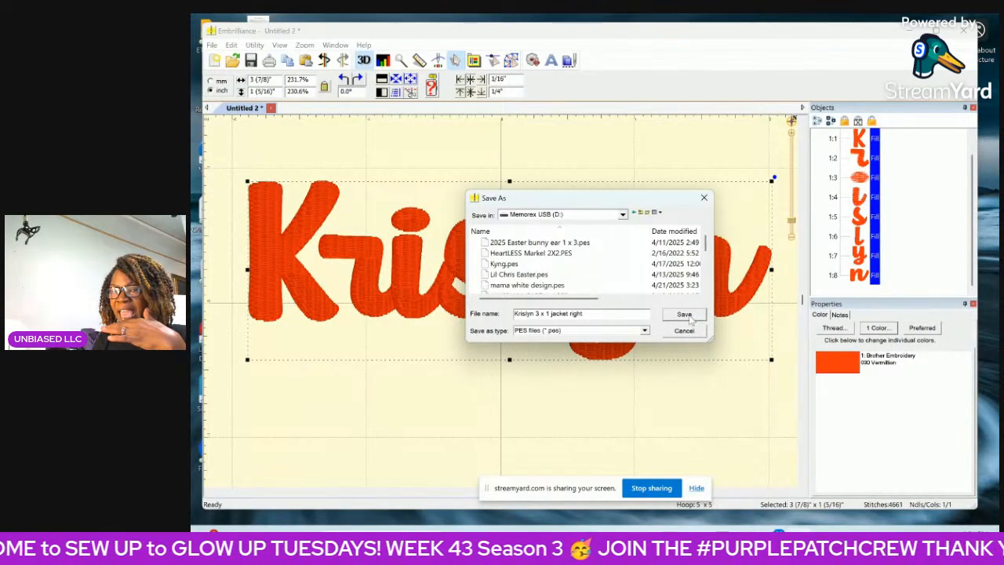
pyautogui.click(684, 315)
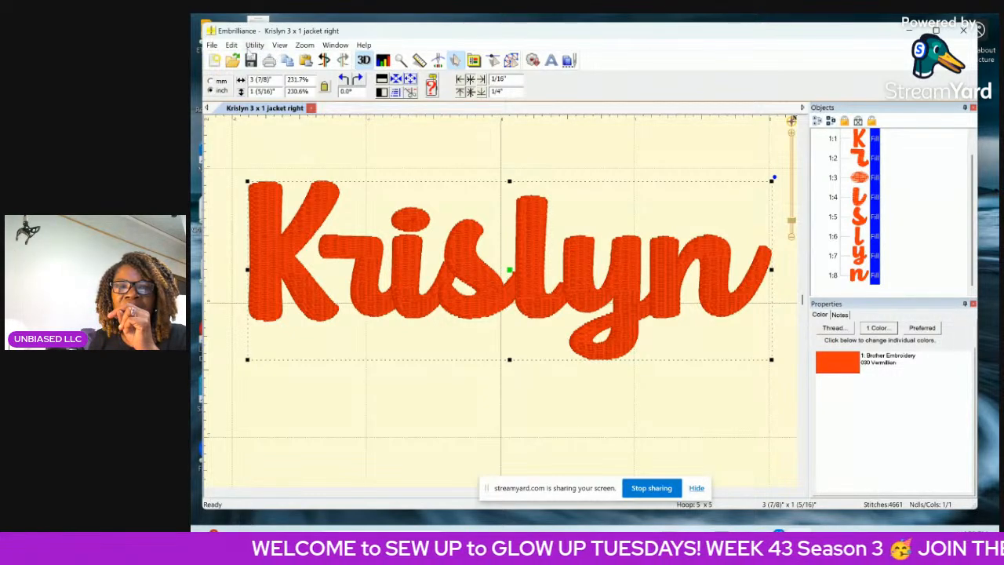
# Create a new page and add the second first name as TrueType art in the Owl Cute font, Normal style.
pyautogui.click(211, 45)
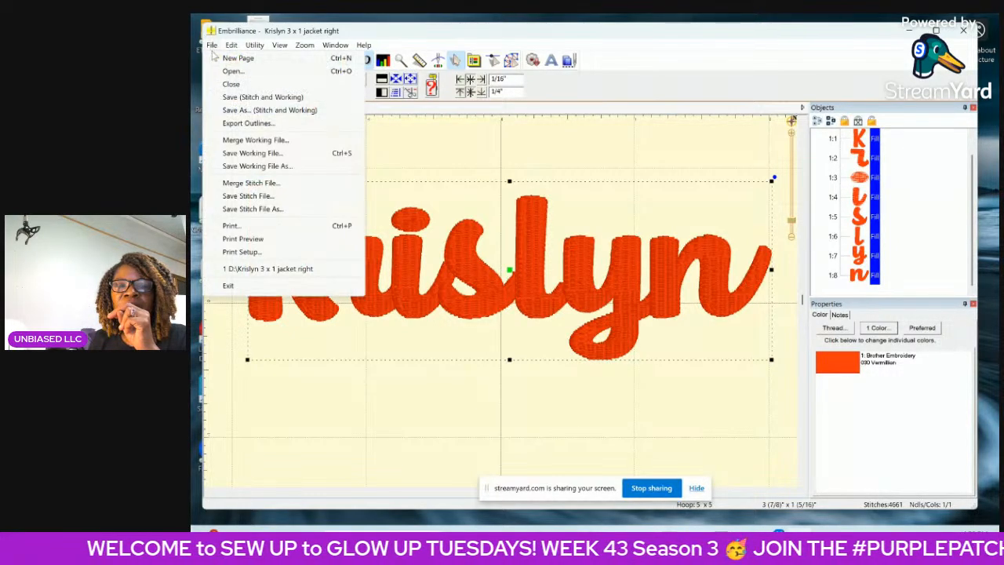
pyautogui.click(237, 58)
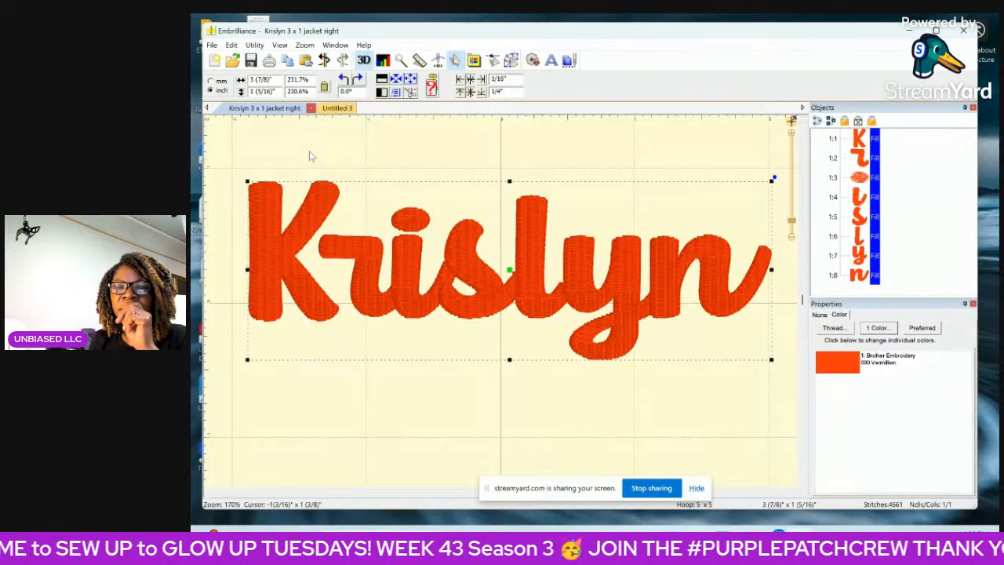
pyautogui.click(512, 63)
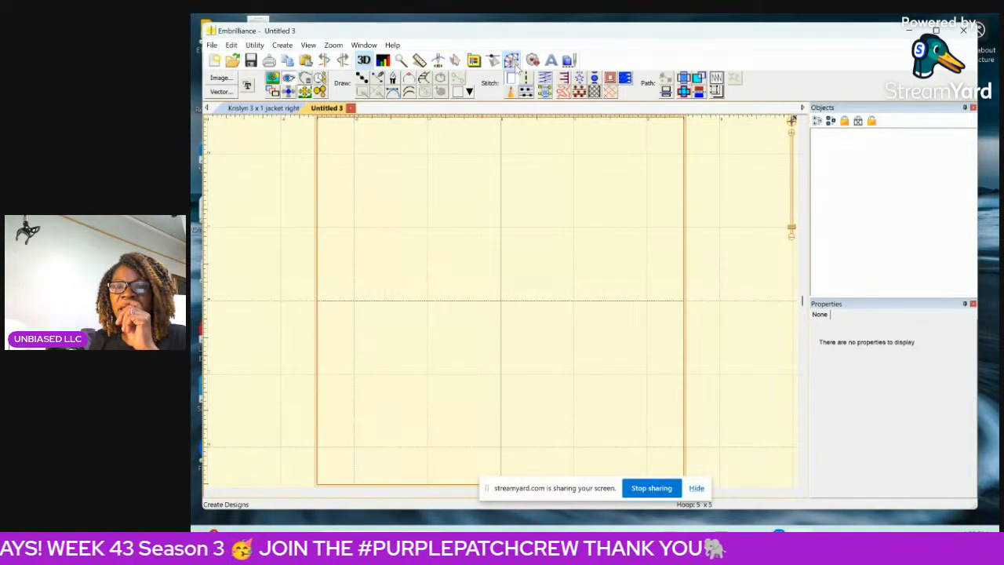
pyautogui.click(248, 85)
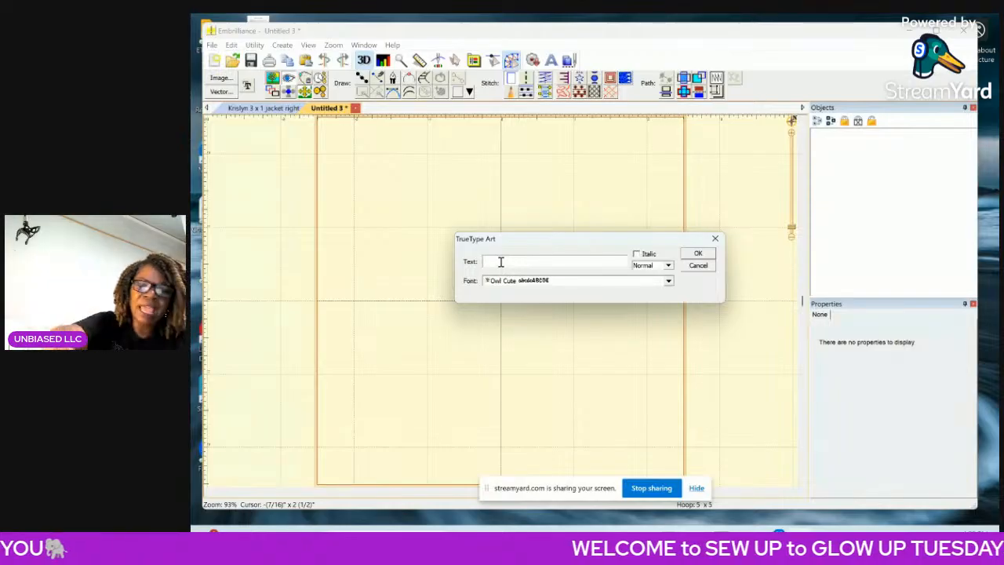
pyautogui.write('Ky')
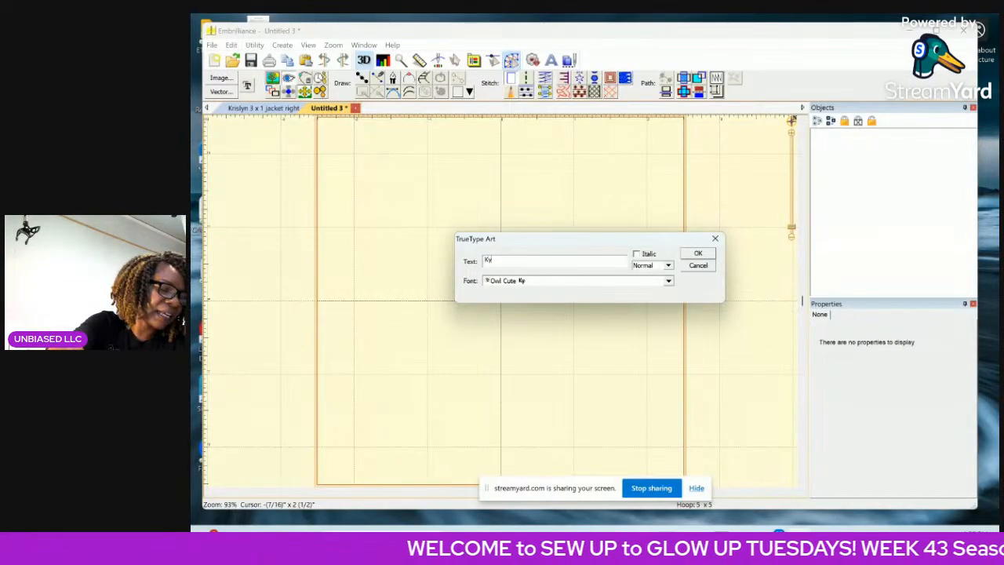
pyautogui.write('lee')
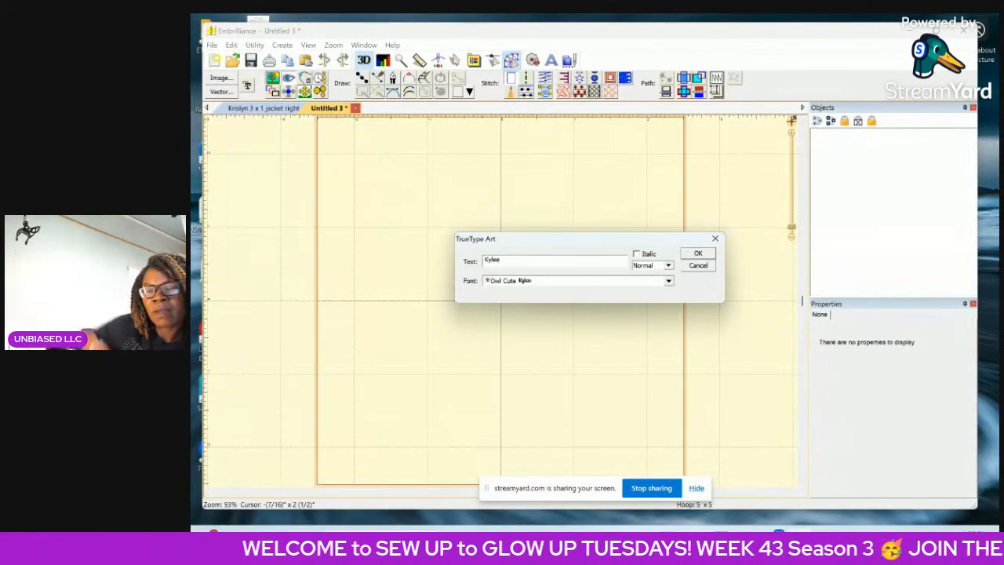
pyautogui.click(697, 253)
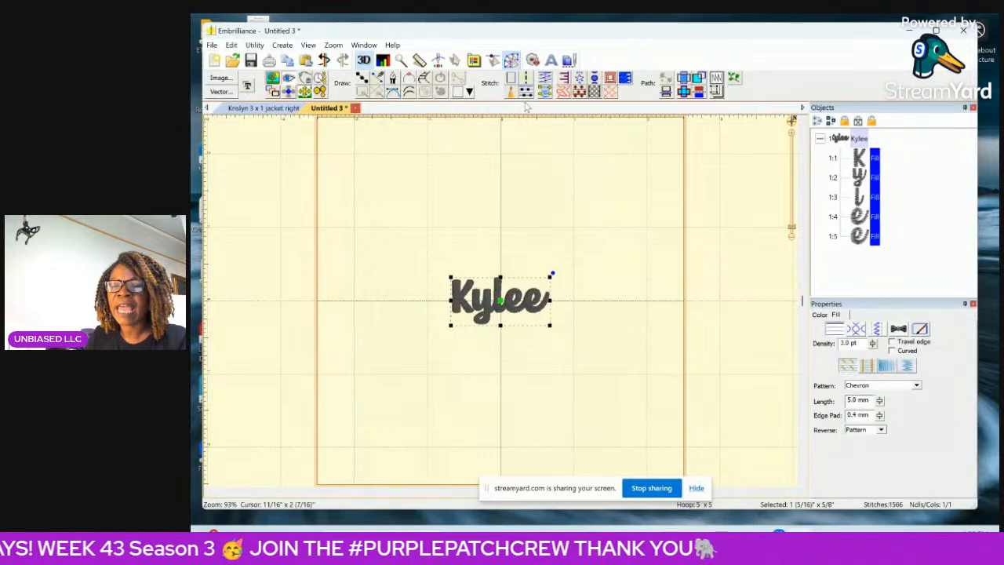
# Change the thread color of the new name to Brother Embroidery Vermilion.
pyautogui.click(819, 315)
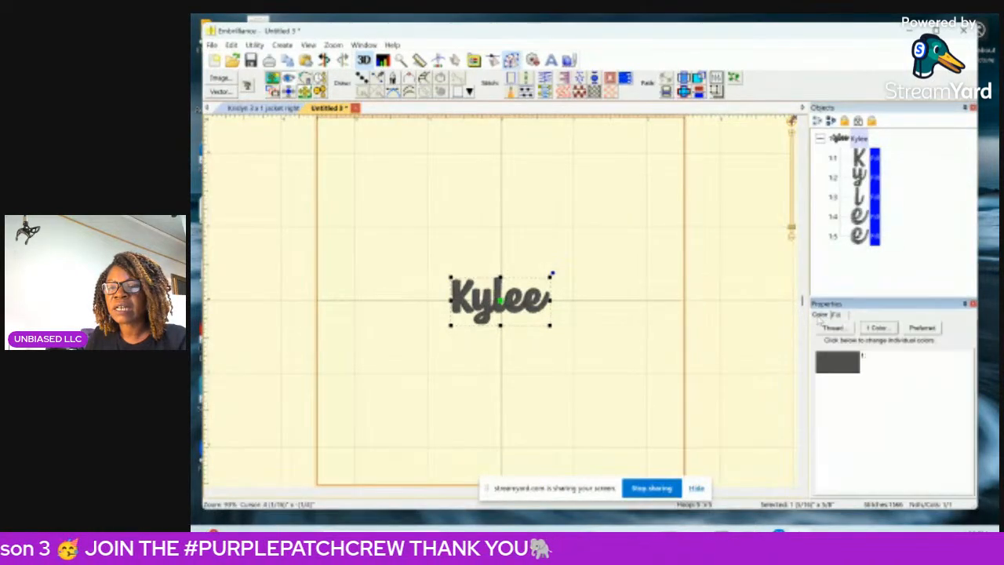
pyautogui.doubleClick(832, 362)
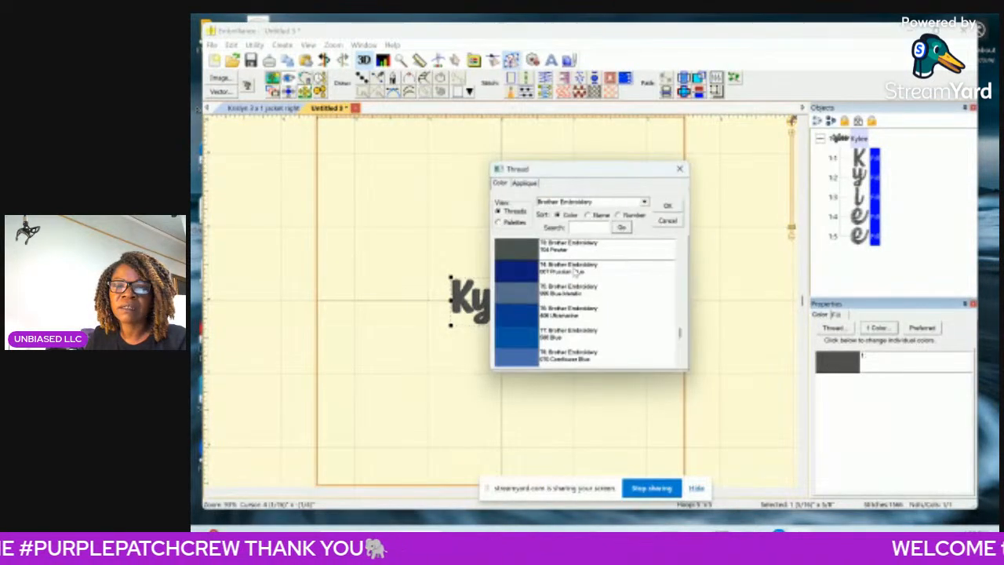
pyautogui.scroll(10, 555, 321)
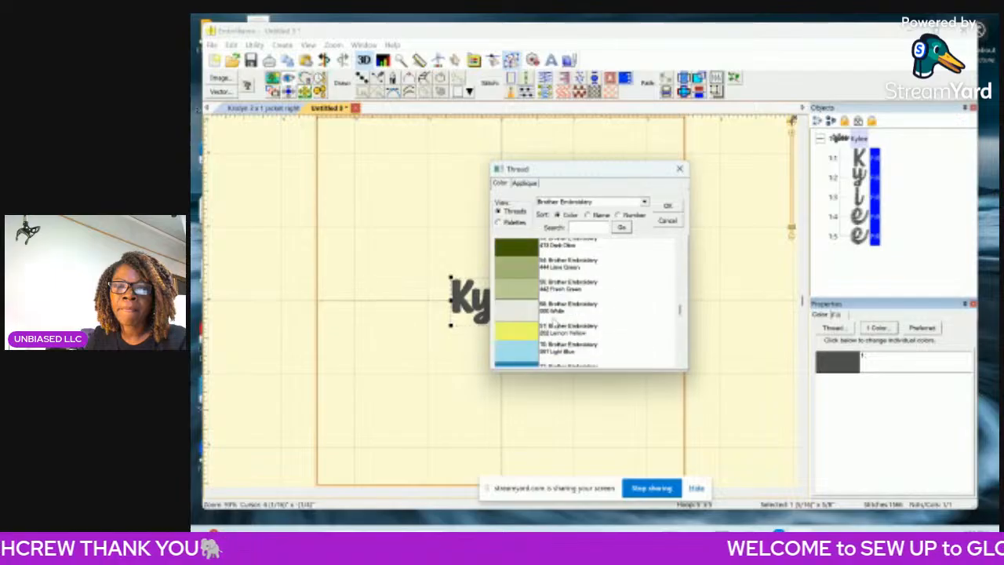
pyautogui.scroll(4, 549, 314)
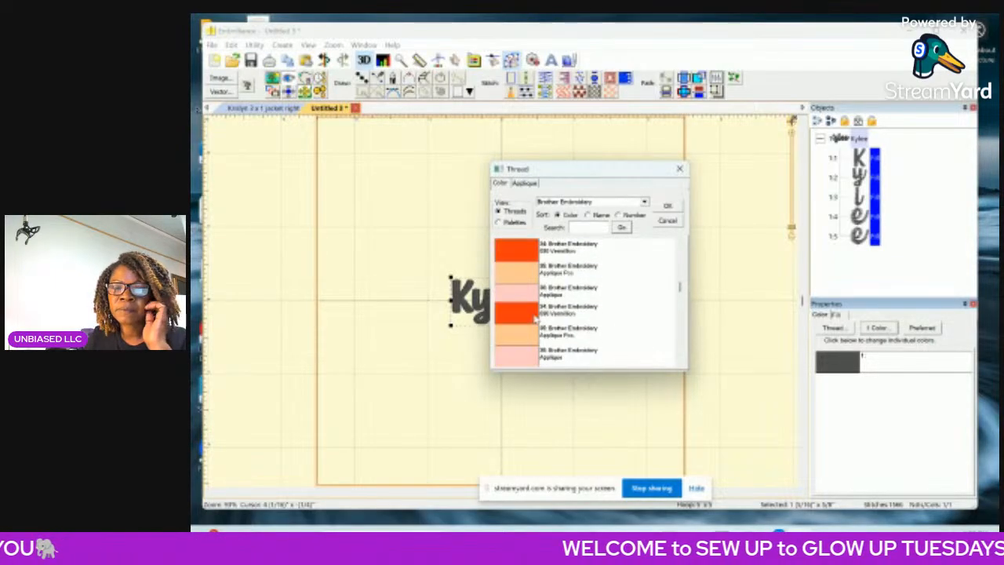
pyautogui.click(573, 314)
pyautogui.click(666, 206)
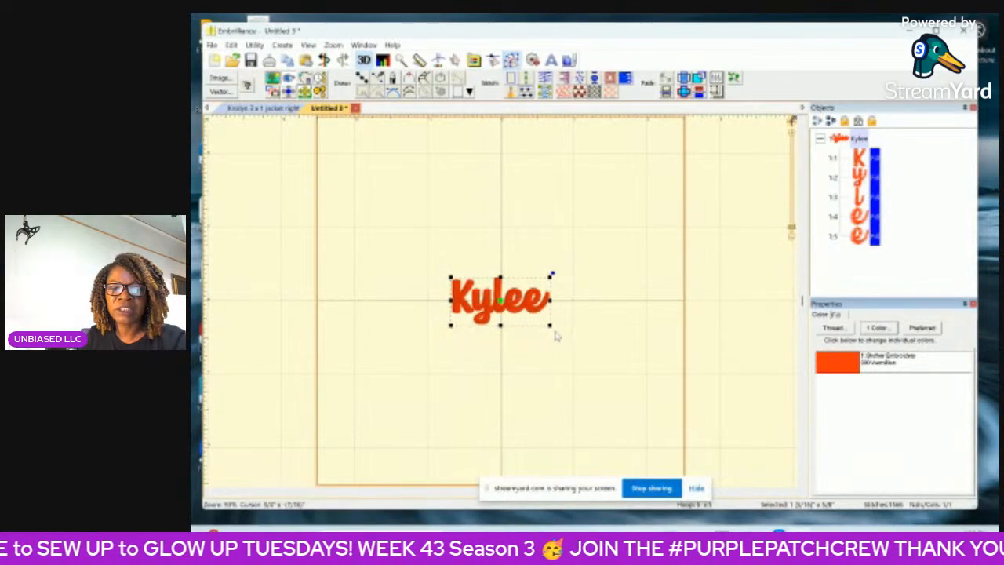
# Resize the stitched name to about 3 7/16 by 1 3/8 inches, centered in the hoop.
pyautogui.moveTo(549, 326); pyautogui.dragTo(680, 454)
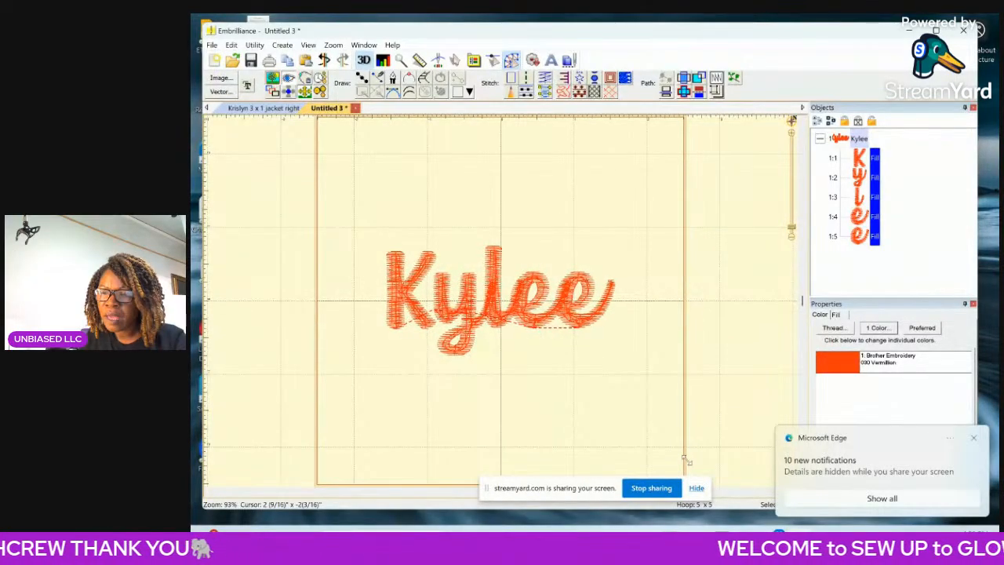
pyautogui.click(974, 438)
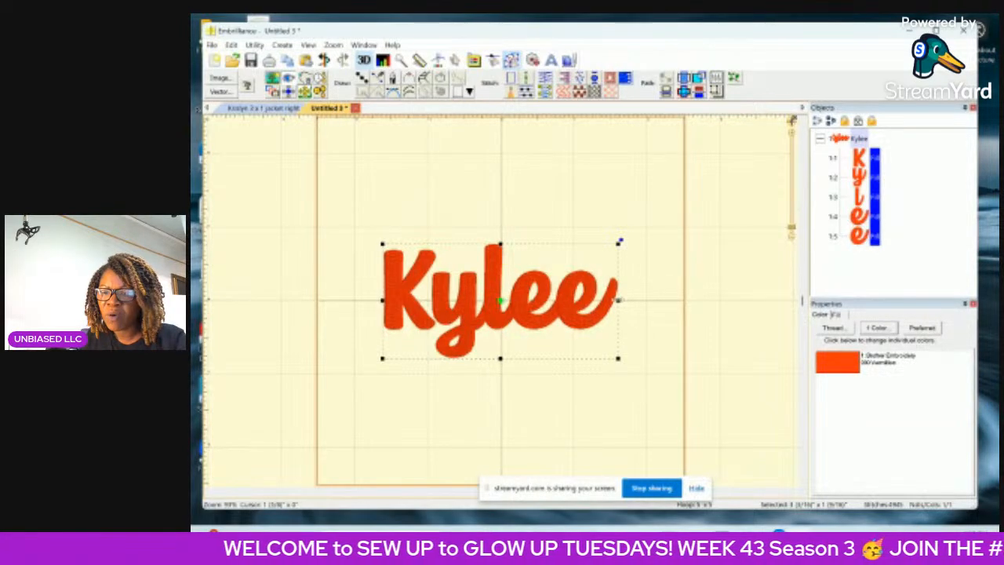
pyautogui.moveTo(501, 244); pyautogui.dragTo(500, 249)
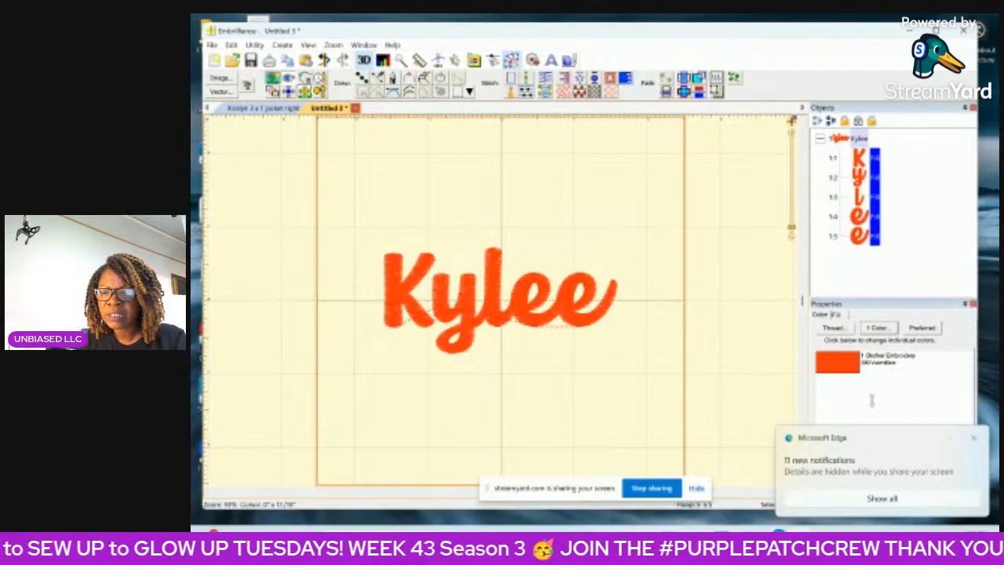
pyautogui.click(990, 438)
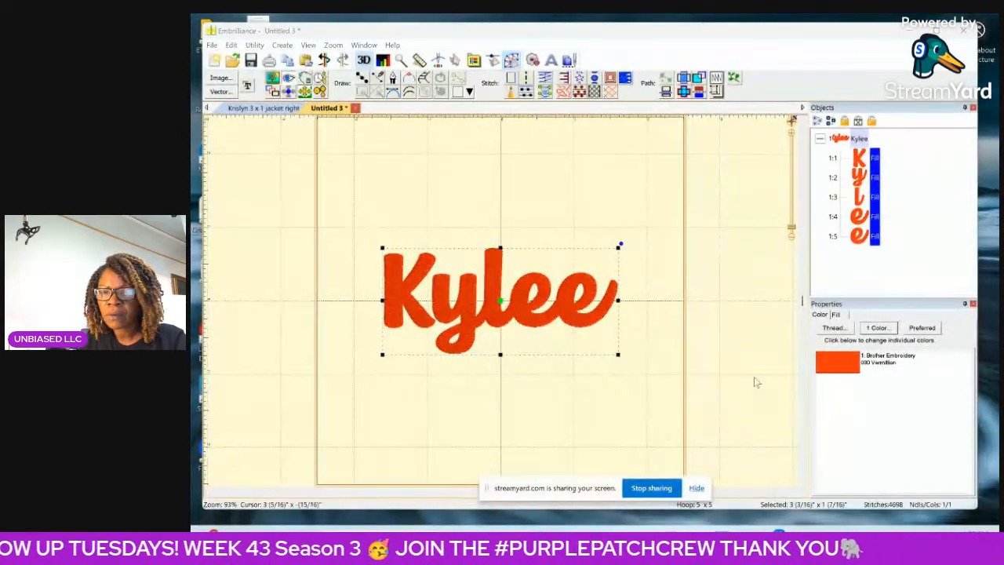
pyautogui.moveTo(500, 248); pyautogui.dragTo(504, 254)
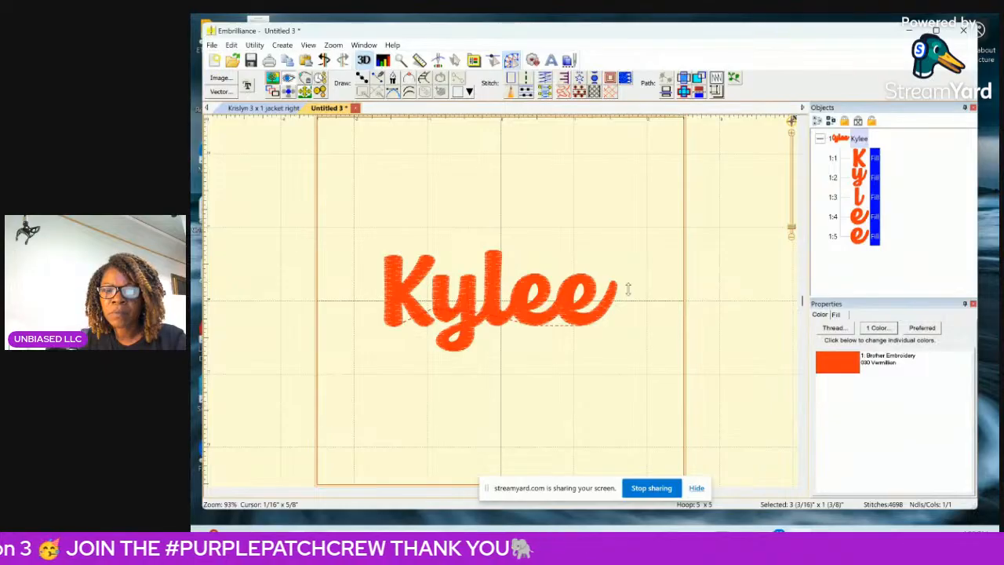
pyautogui.moveTo(620, 299); pyautogui.dragTo(632, 301)
pyautogui.moveTo(633, 301); pyautogui.dragTo(639, 303)
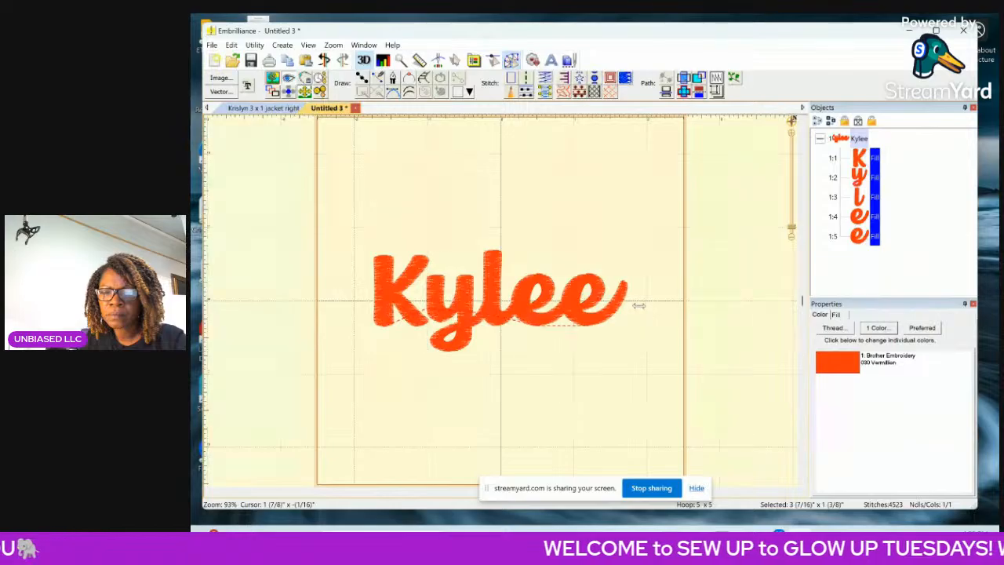
pyautogui.click(634, 370)
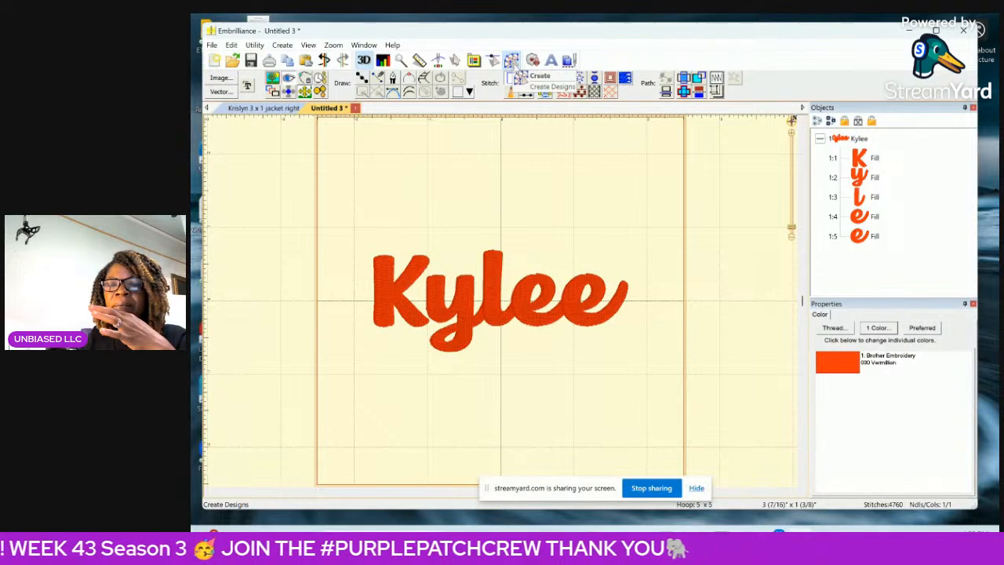
# Start shortening the y's connecting tail by deleting the outline nodes around its rounded tip where it overlaps the l.
pyautogui.click(861, 180)
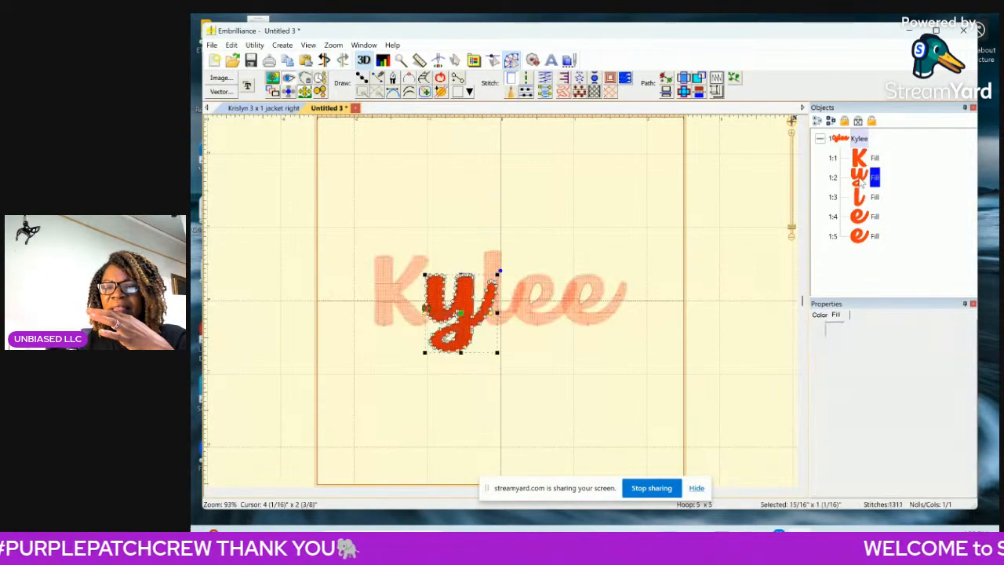
pyautogui.click(793, 134)
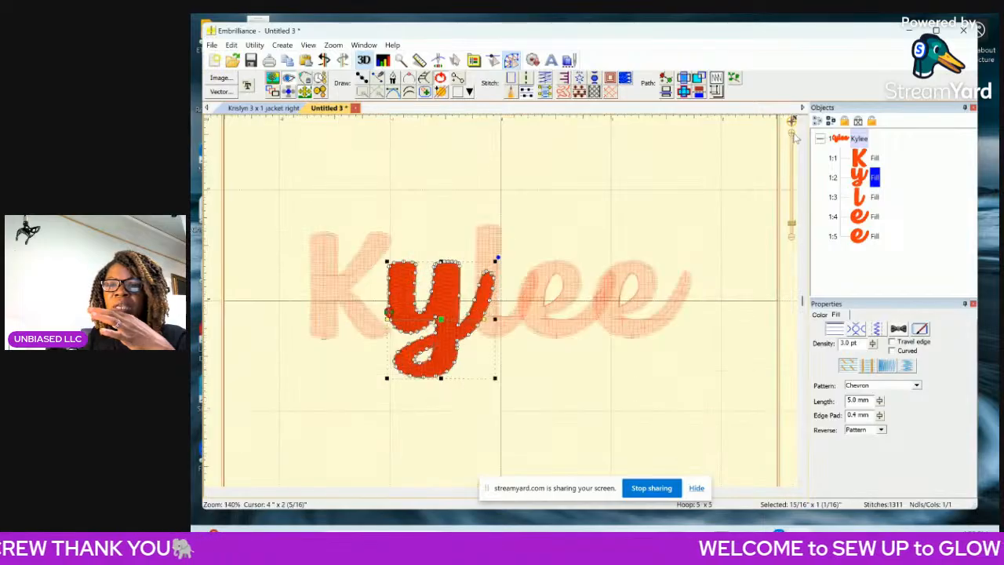
pyautogui.click(793, 133)
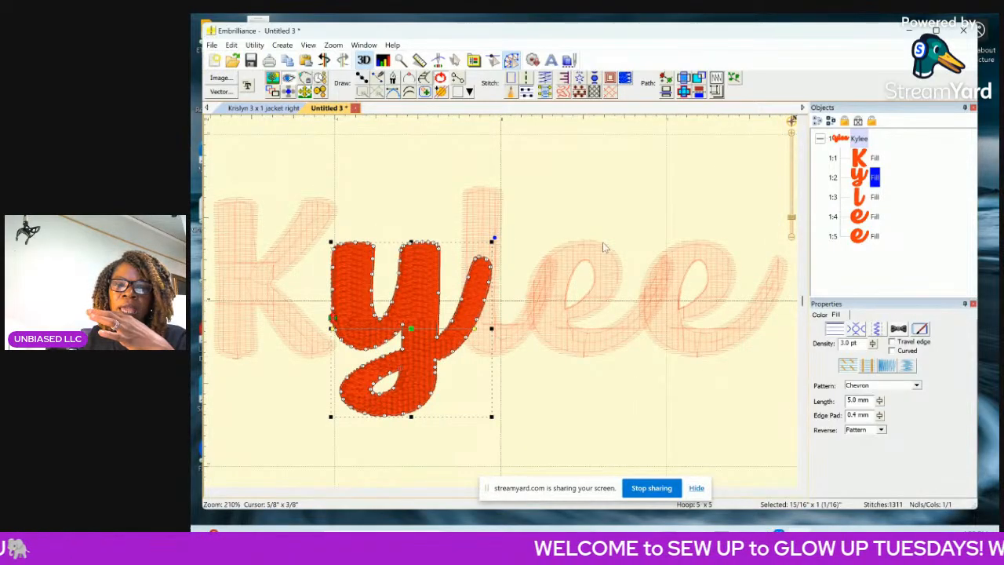
pyautogui.click(488, 262)
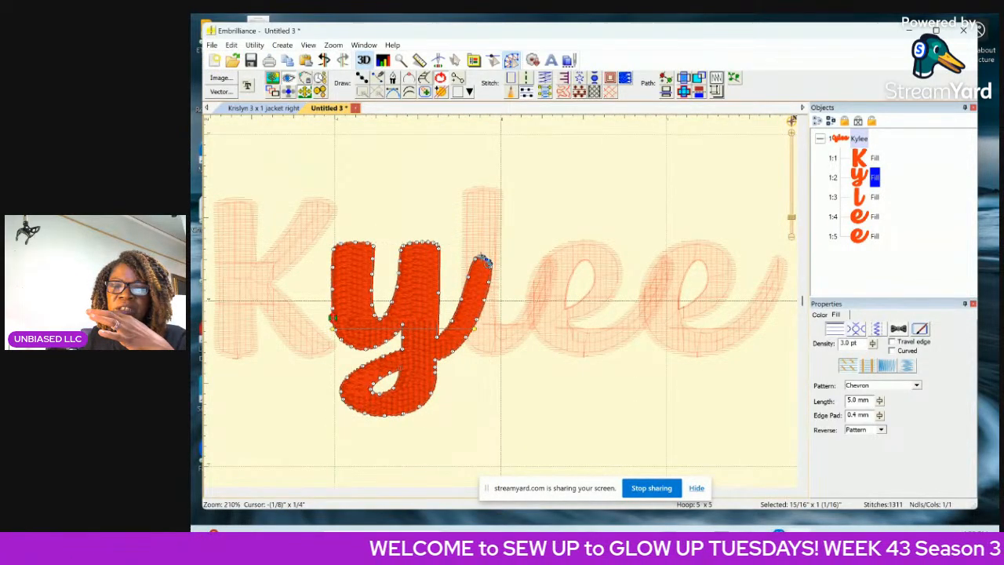
pyautogui.click(478, 263)
pyautogui.click(477, 263)
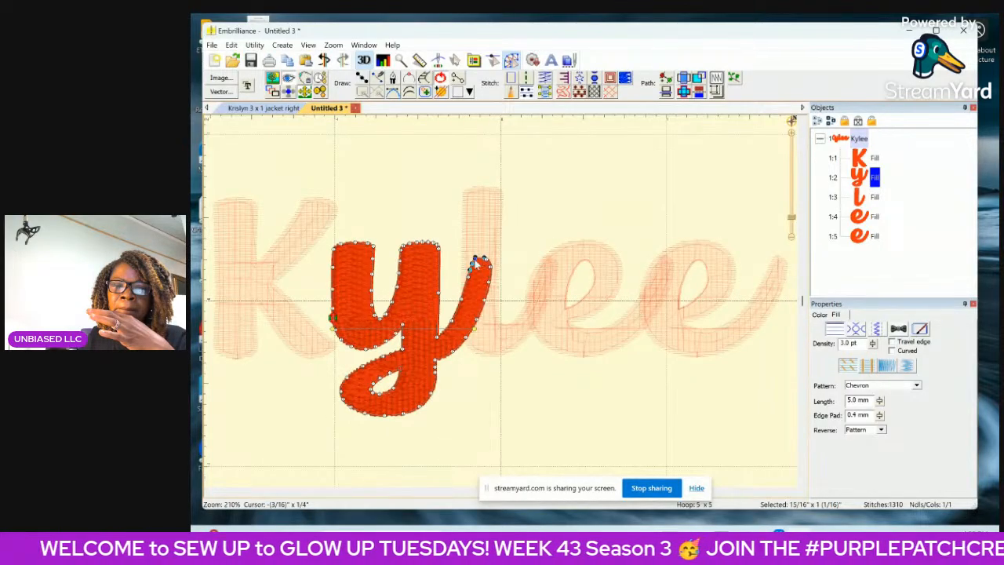
pyautogui.click(474, 262)
pyautogui.moveTo(477, 263); pyautogui.dragTo(488, 280)
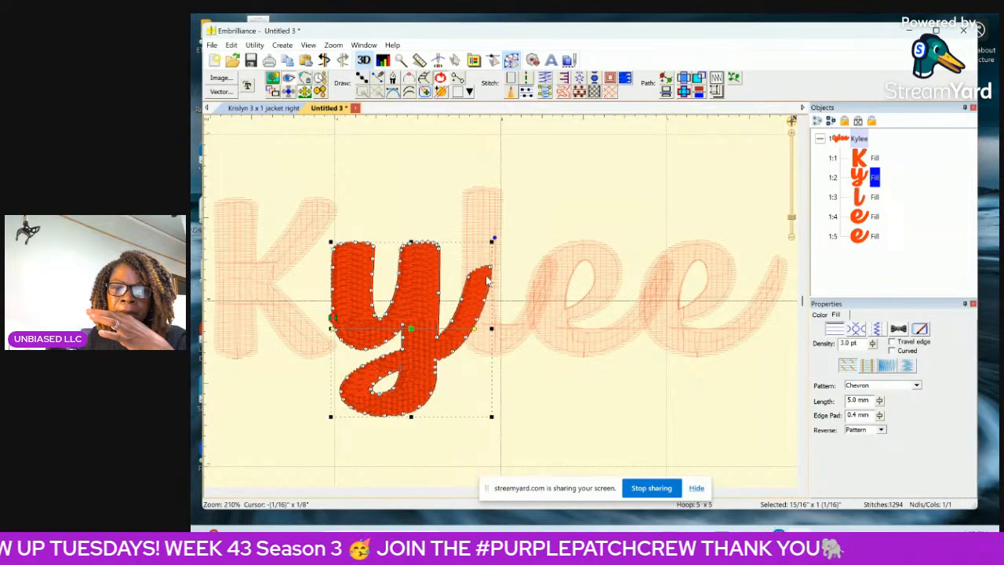
# Delete further outline nodes down both sides of the y's tail so it ends at the l's stem.
pyautogui.click(488, 281)
pyautogui.press('Delete')
pyautogui.click(491, 267)
pyautogui.press('Delete')
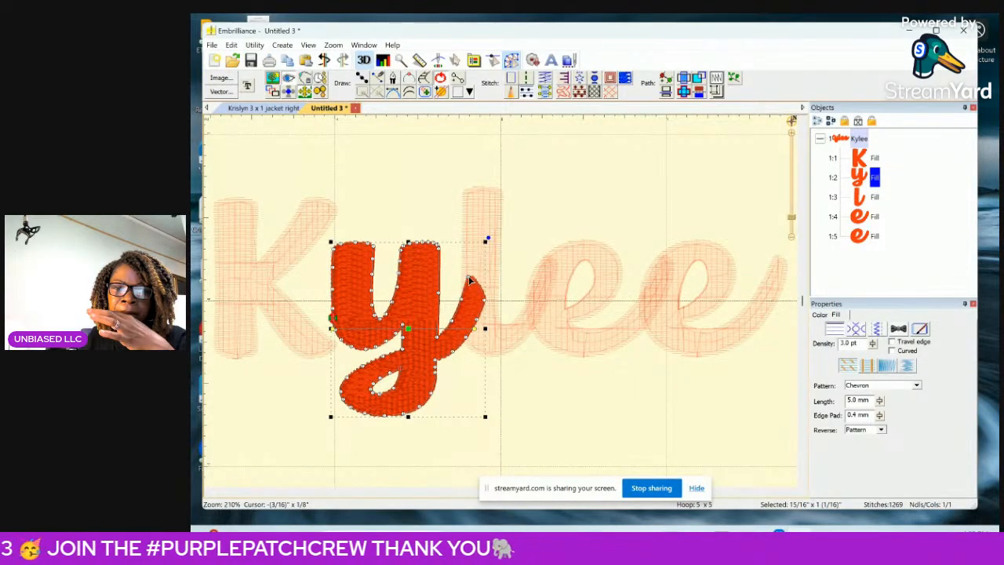
pyautogui.click(470, 278)
pyautogui.press('Delete')
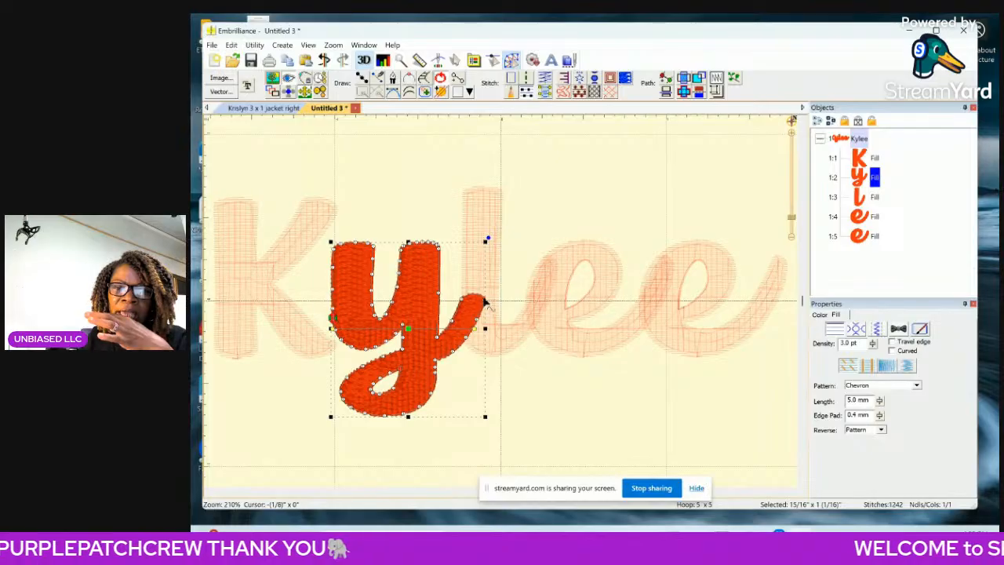
pyautogui.click(484, 305)
pyautogui.press('Delete')
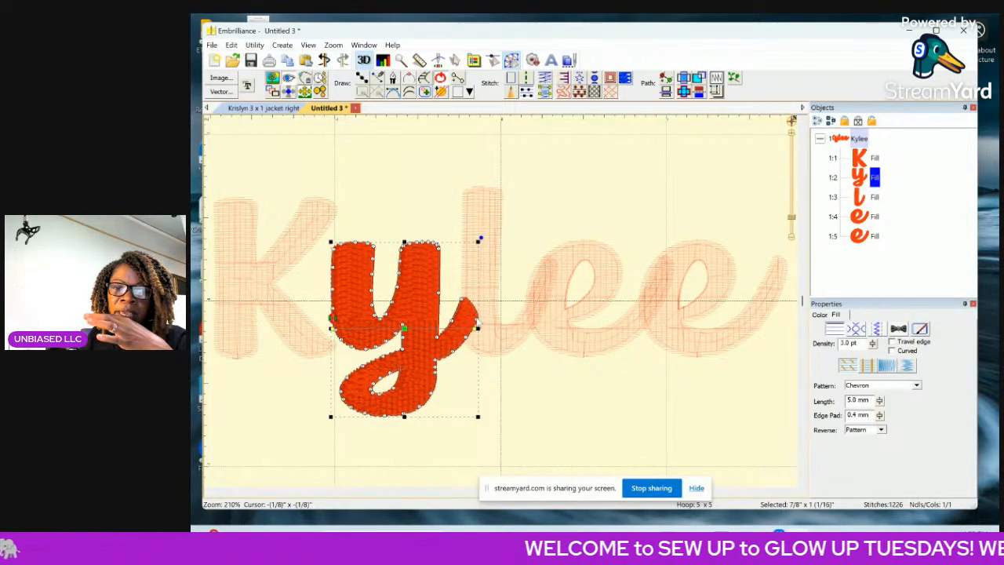
pyautogui.click(478, 325)
pyautogui.press('Delete')
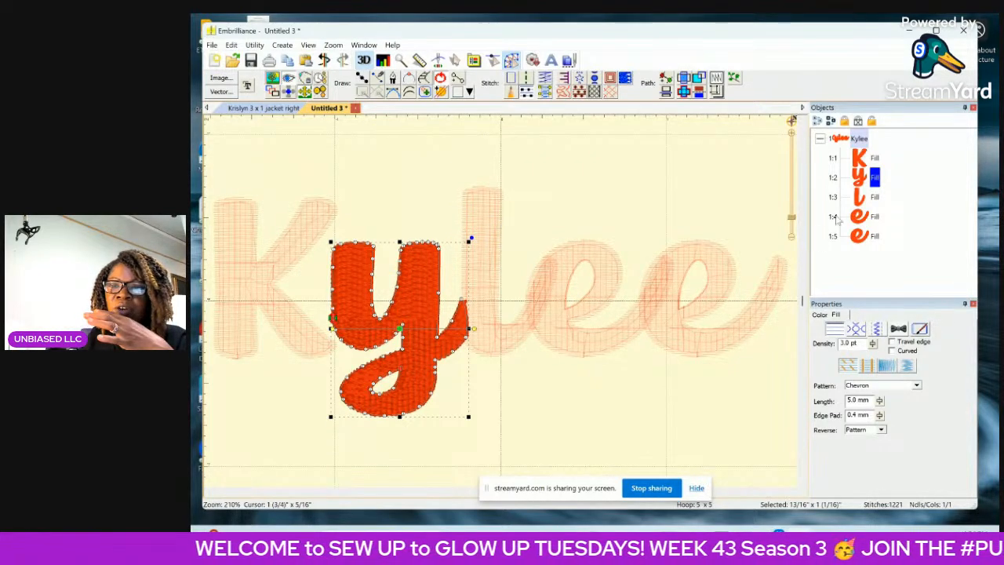
# Remove the outline nodes at the rounded tip of the l's tail where it overlaps the first e.
pyautogui.click(874, 200)
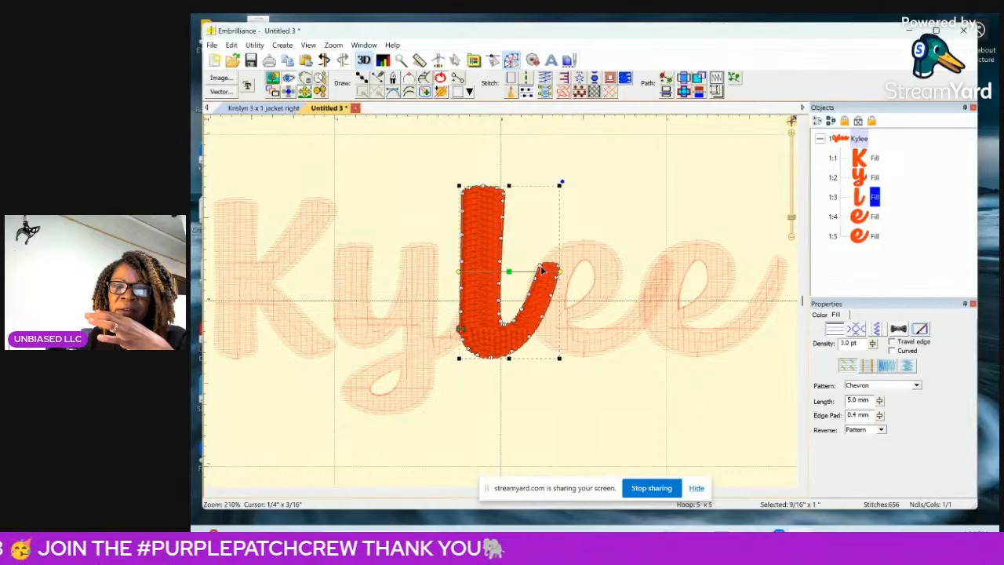
pyautogui.click(539, 267)
pyautogui.press('Delete')
pyautogui.moveTo(558, 266); pyautogui.dragTo(558, 271)
pyautogui.click(557, 276)
pyautogui.click(554, 277)
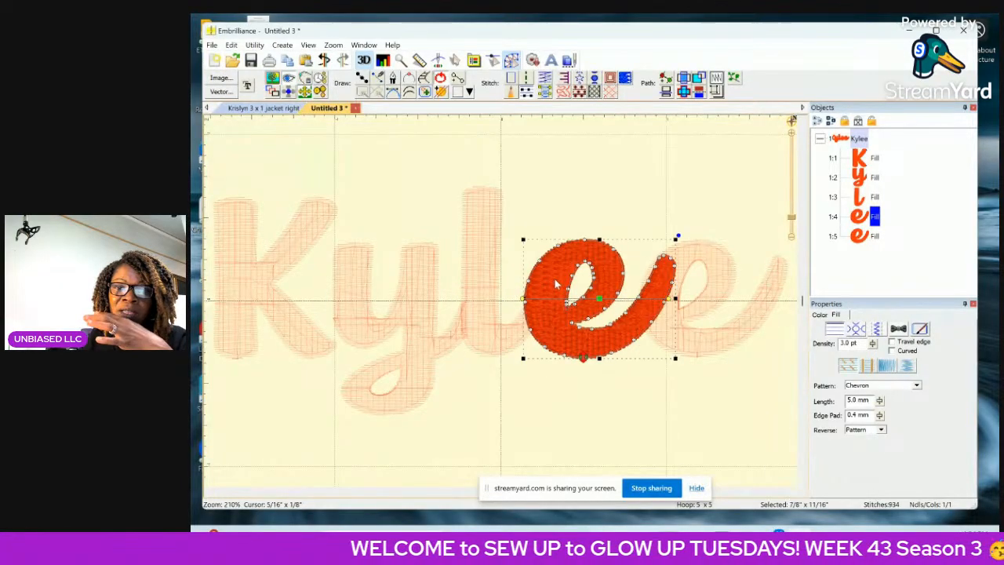
pyautogui.click(869, 197)
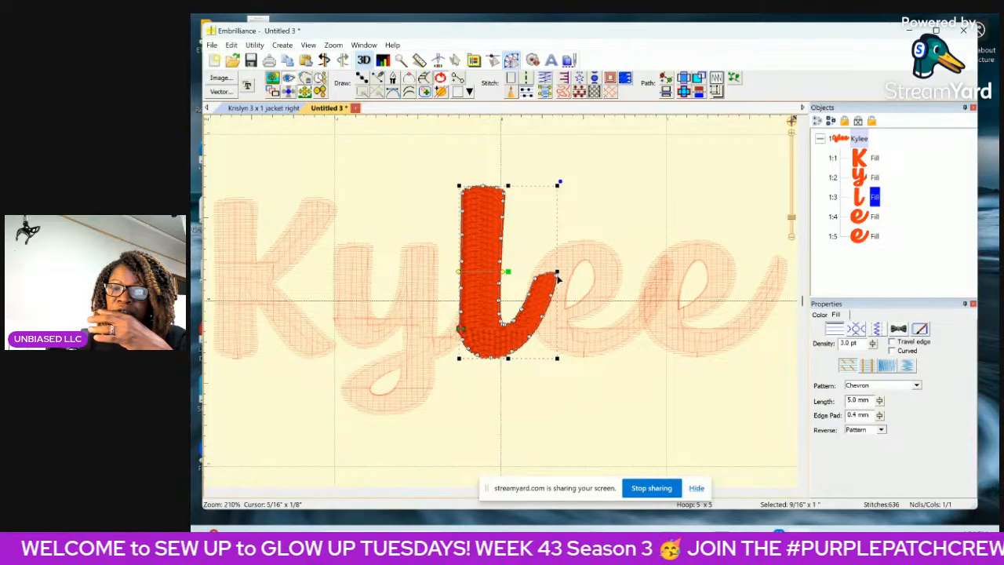
pyautogui.moveTo(555, 278); pyautogui.dragTo(550, 296)
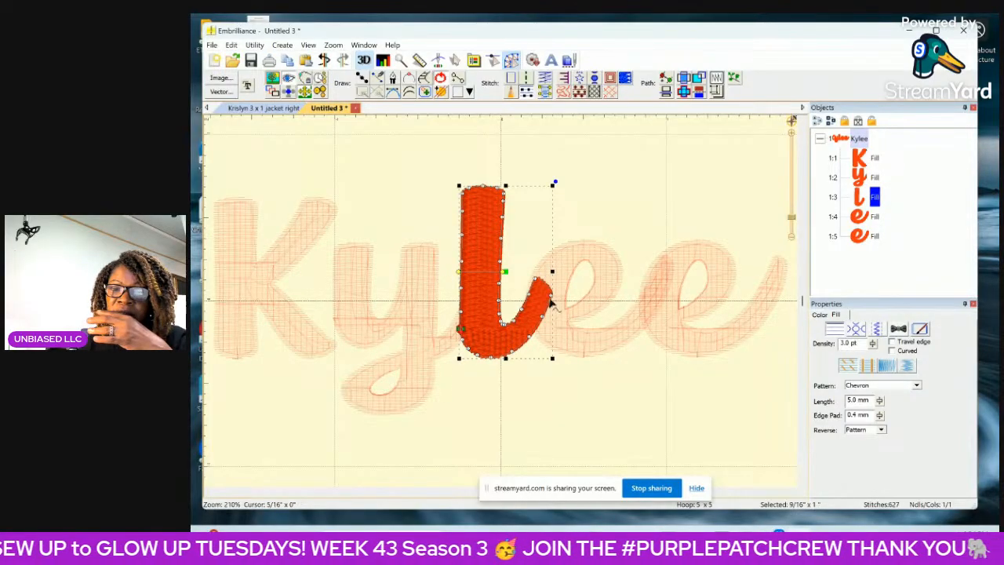
# Cut the l's tail back to the first e's edge by deleting more nodes and nudging the tip node into place.
pyautogui.click(547, 302)
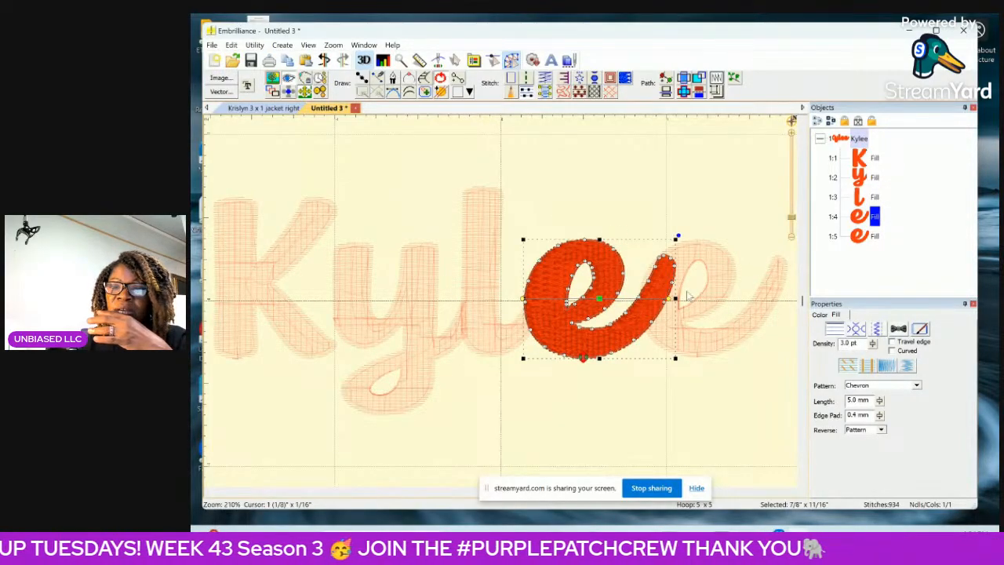
pyautogui.click(861, 197)
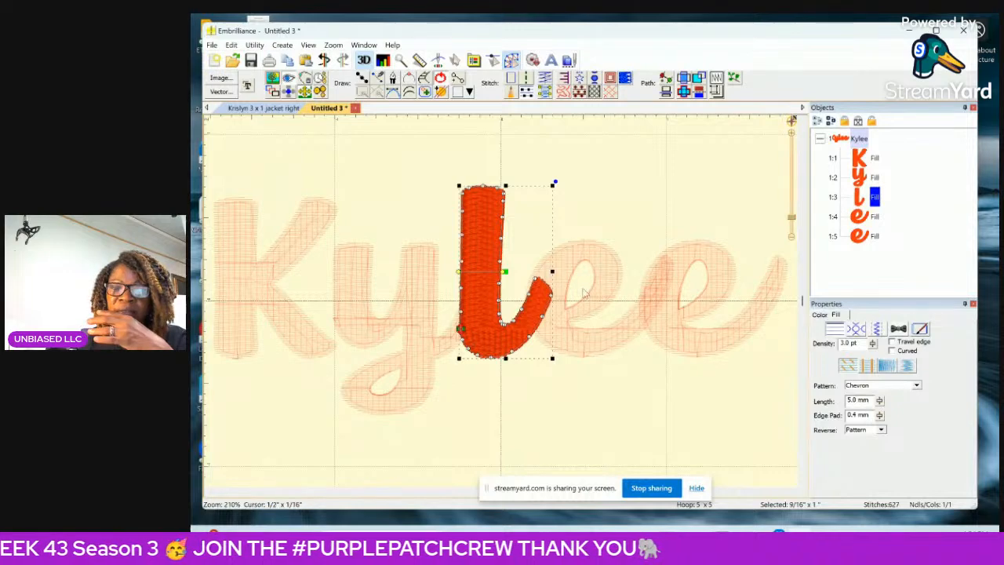
pyautogui.click(552, 297)
pyautogui.press('Delete')
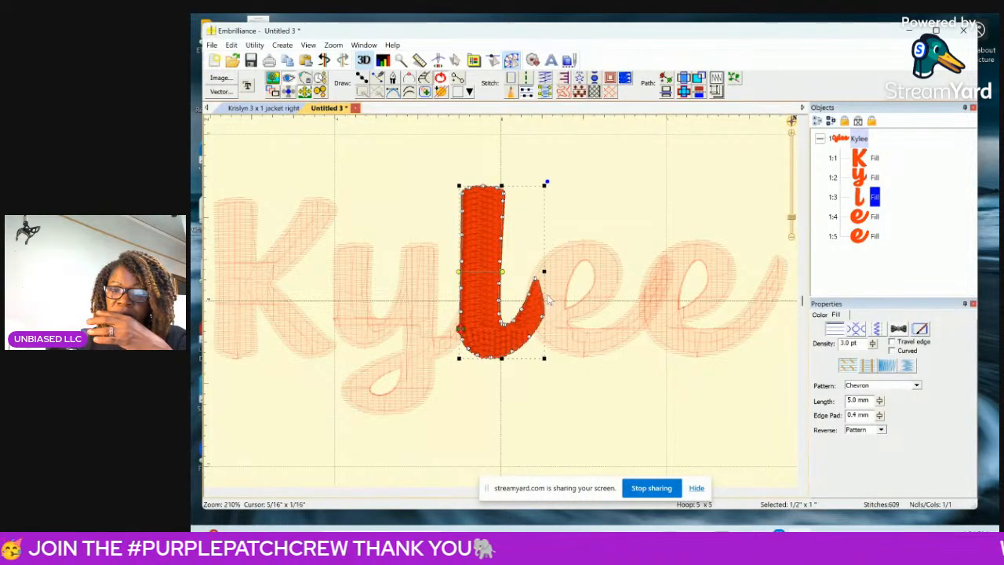
pyautogui.click(537, 285)
pyautogui.press('Delete')
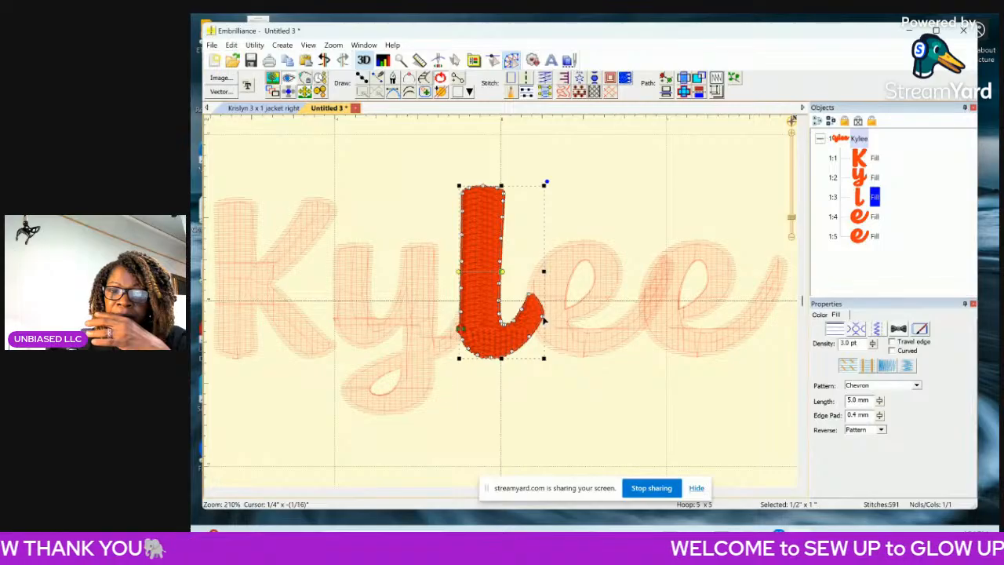
pyautogui.click(544, 320)
pyautogui.press('Delete')
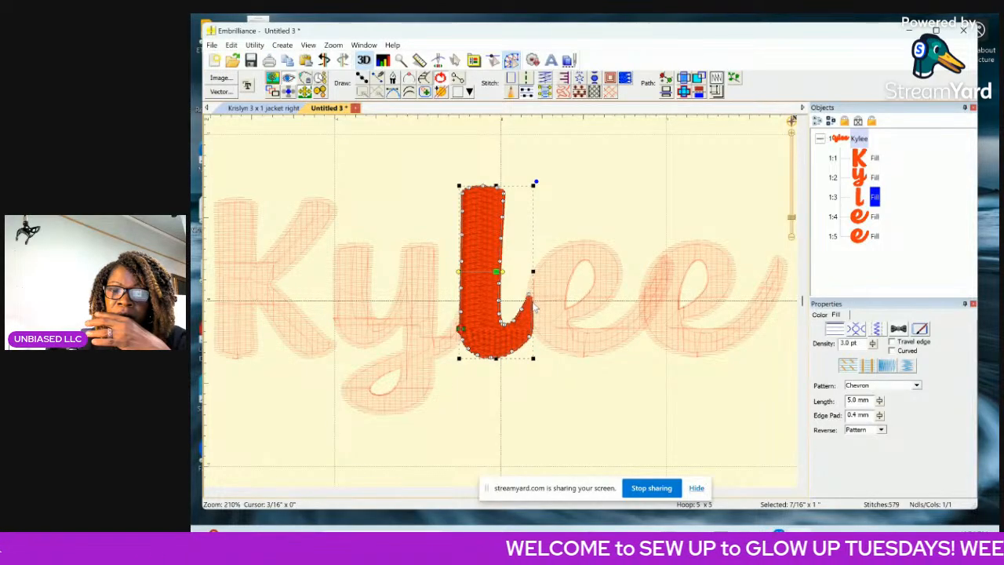
pyautogui.click(530, 296)
pyautogui.press('Delete')
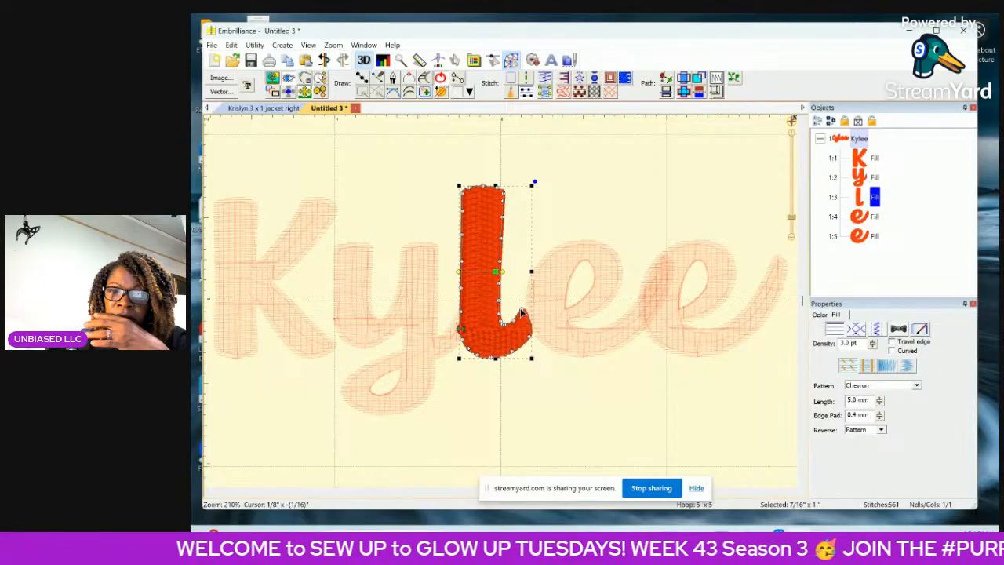
pyautogui.moveTo(522, 310); pyautogui.dragTo(526, 307)
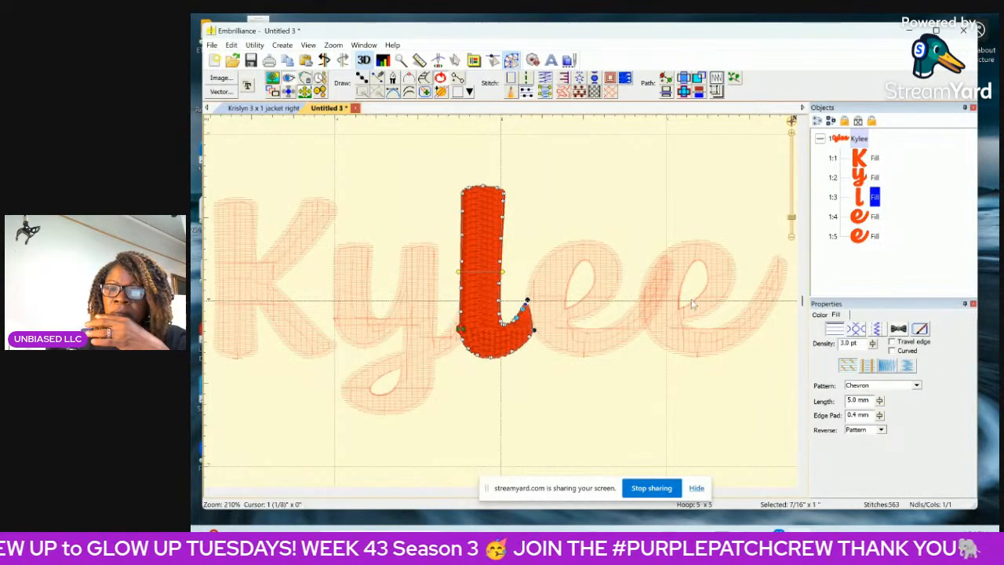
# Delete the outline nodes at the tip of the first e's tail where it overlaps the second e.
pyautogui.click(873, 216)
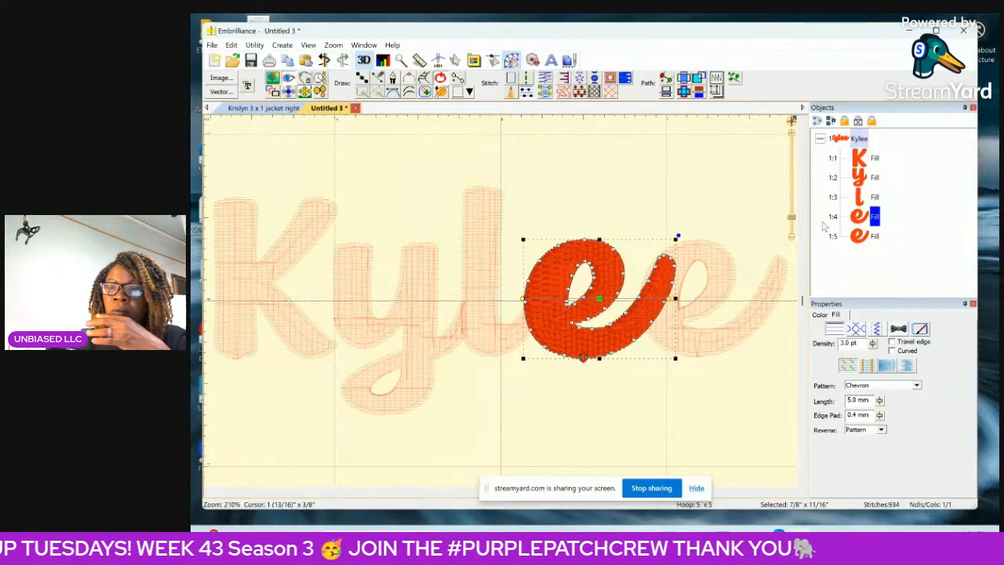
pyautogui.moveTo(670, 258); pyautogui.dragTo(673, 267)
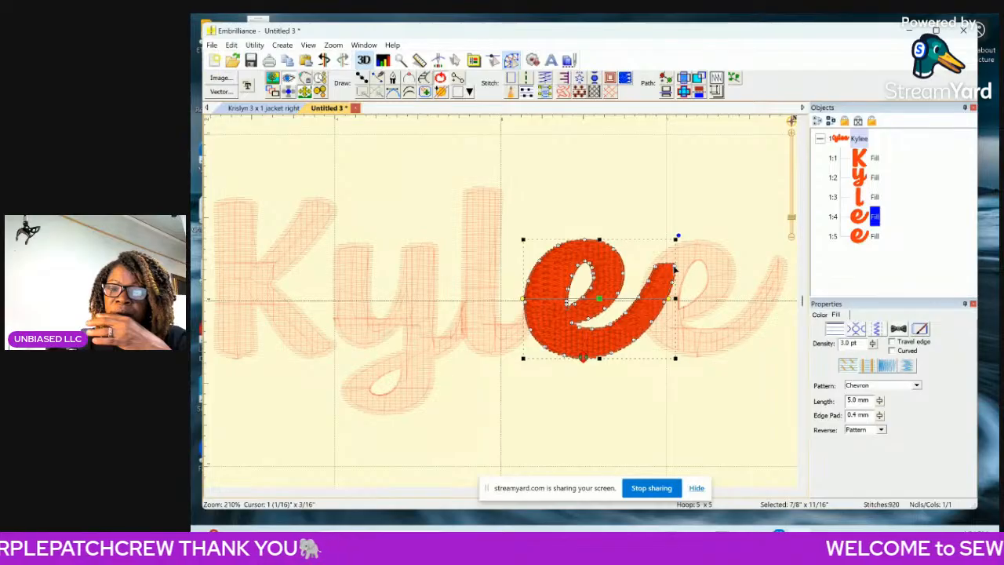
pyautogui.click(675, 267)
pyautogui.press('Delete')
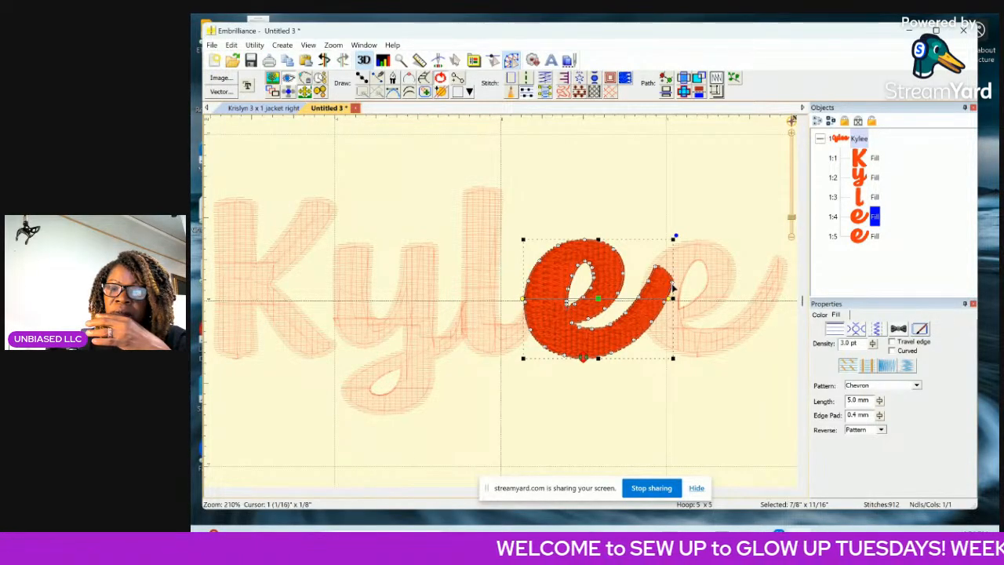
pyautogui.click(672, 282)
pyautogui.press('Delete')
pyautogui.click(656, 267)
pyautogui.press('Delete')
# Delete more outline nodes along the end of the first e's tail, cutting it back to the second e's edge.
pyautogui.click(664, 304)
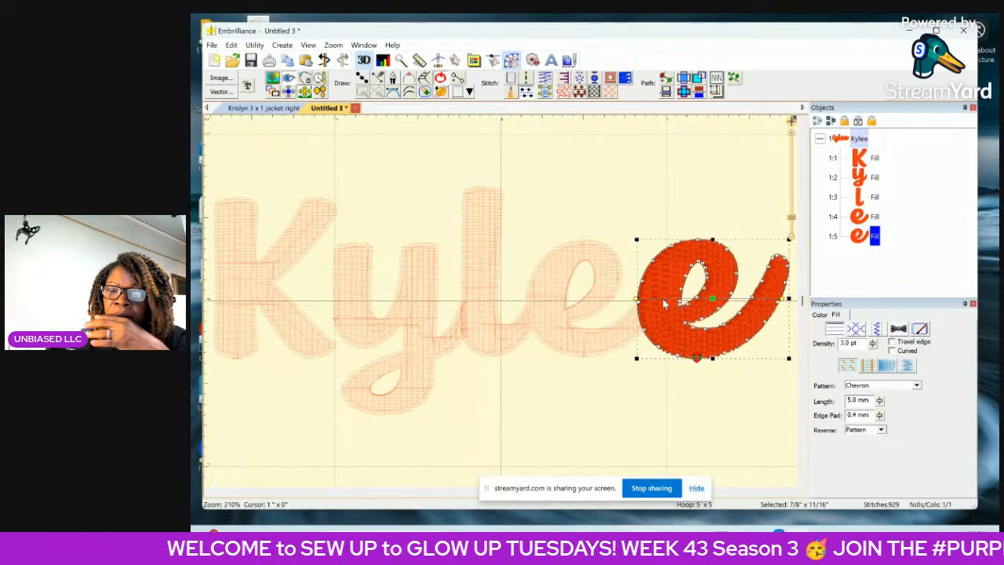
pyautogui.click(875, 217)
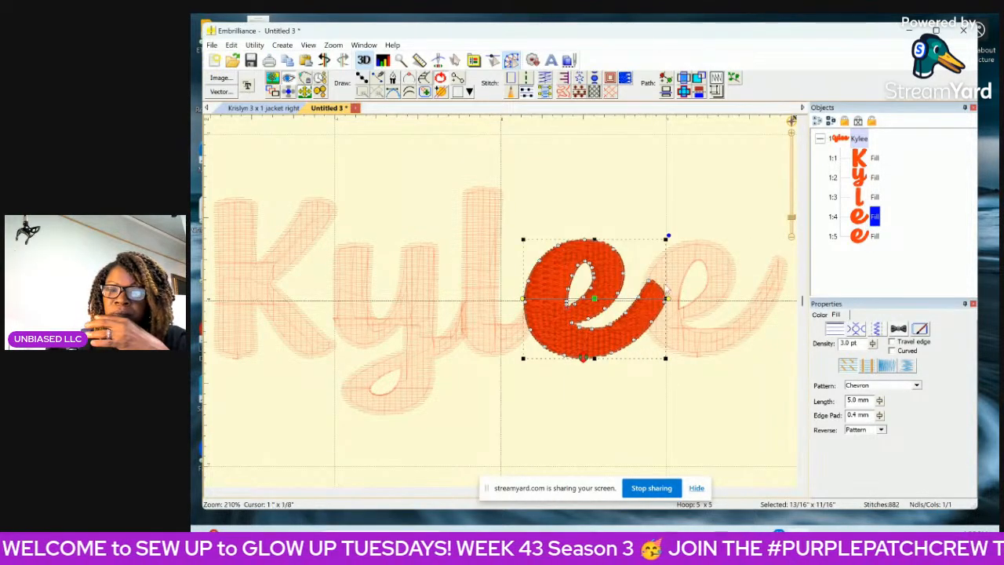
pyautogui.moveTo(666, 299); pyautogui.dragTo(656, 299)
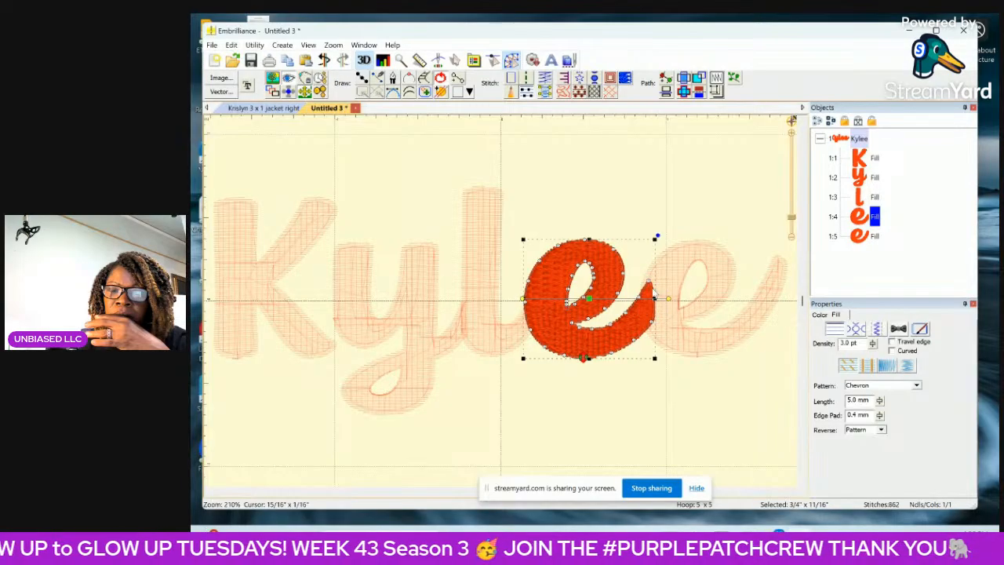
pyautogui.click(650, 280)
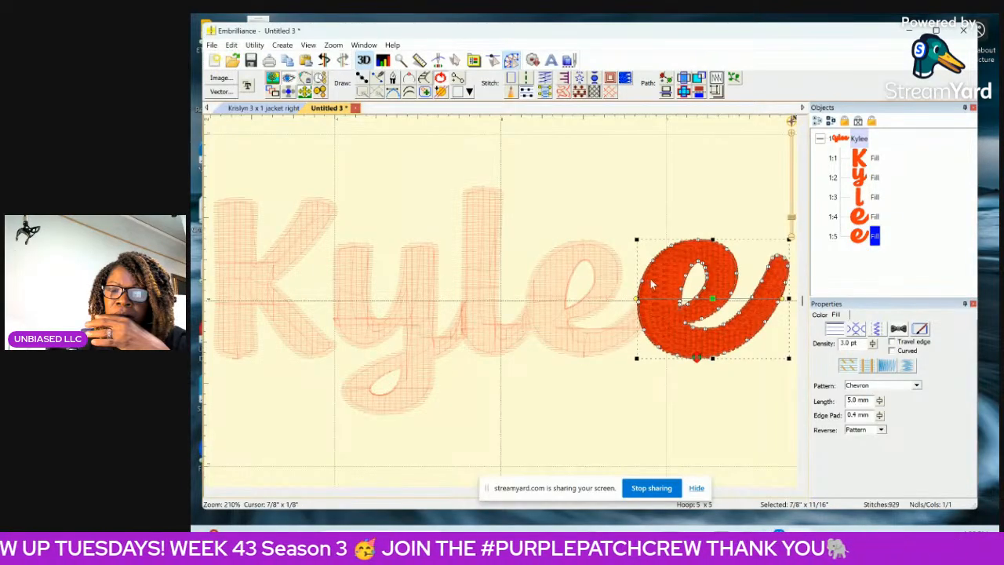
pyautogui.click(864, 216)
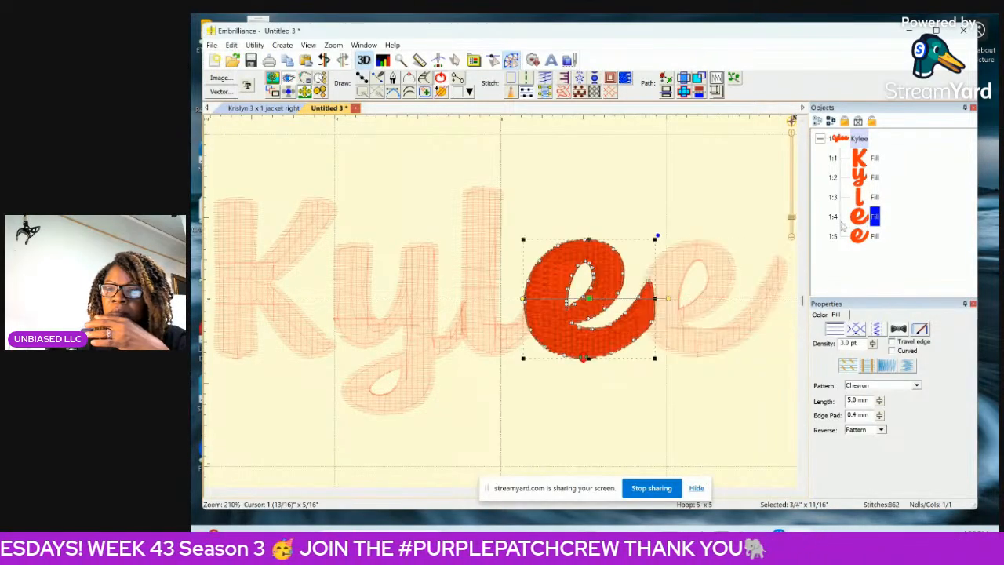
pyautogui.click(649, 284)
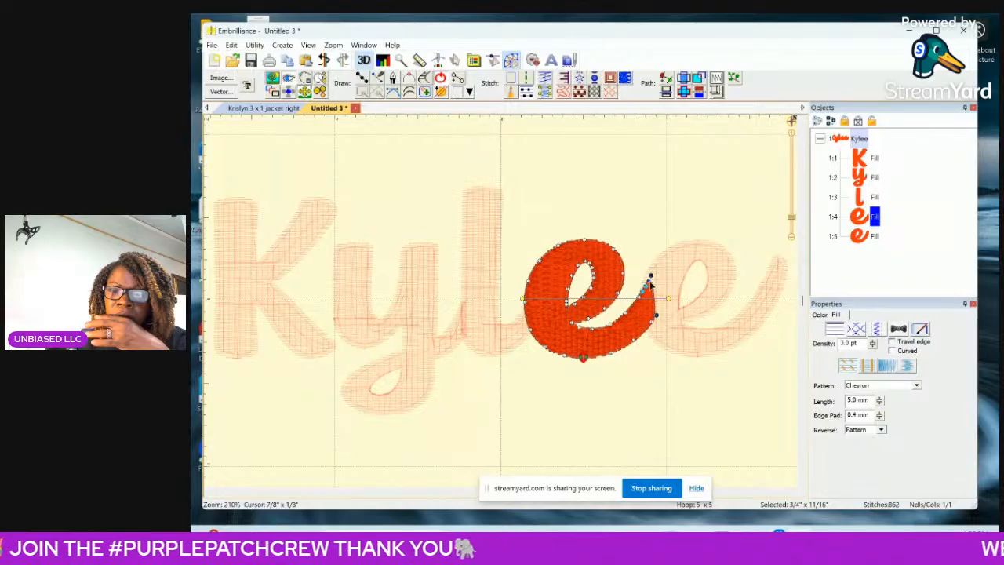
pyautogui.click(649, 284)
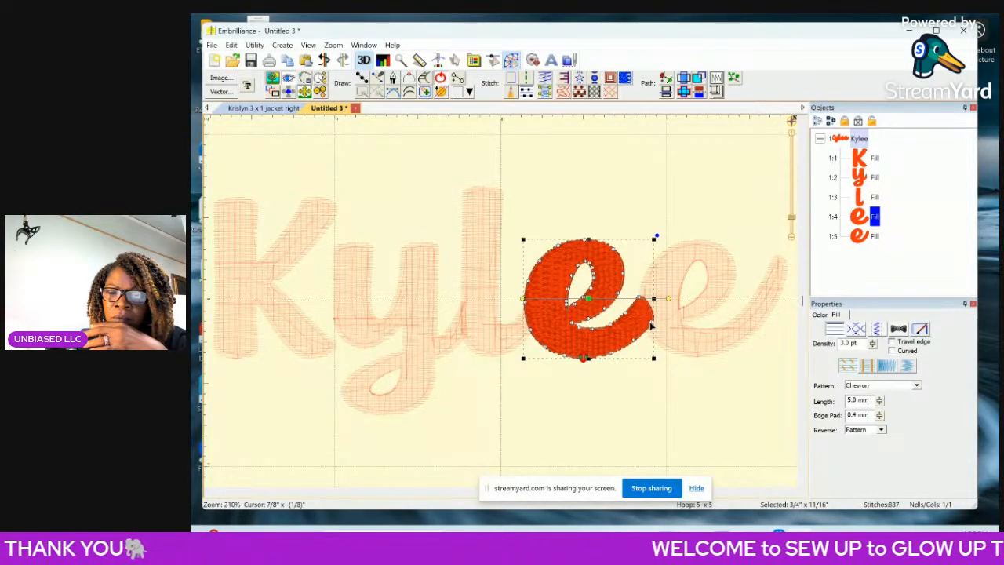
pyautogui.press('Delete')
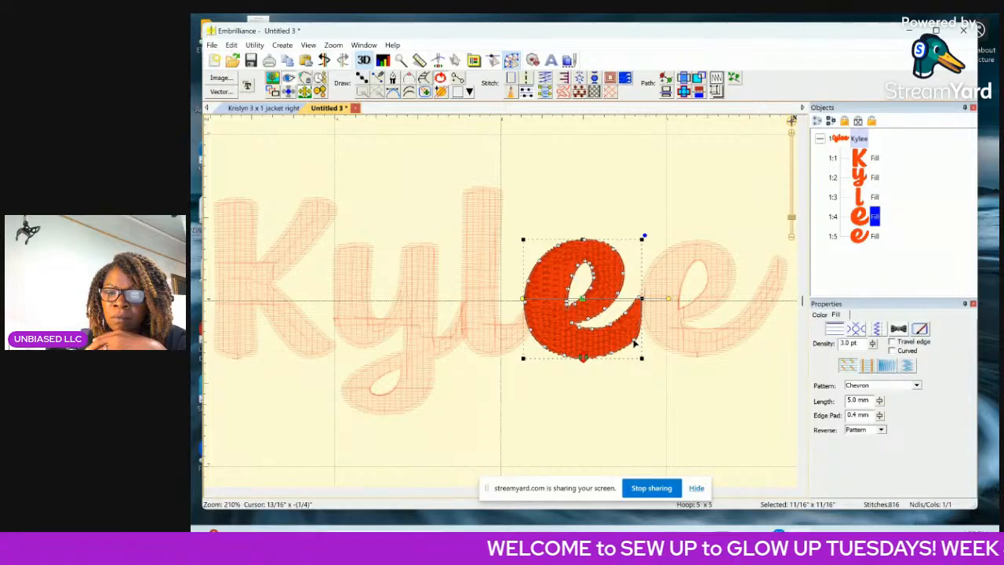
# Reposition the lower node at the end of the first e's tail so its edge meets the second e's curve.
pyautogui.click(635, 343)
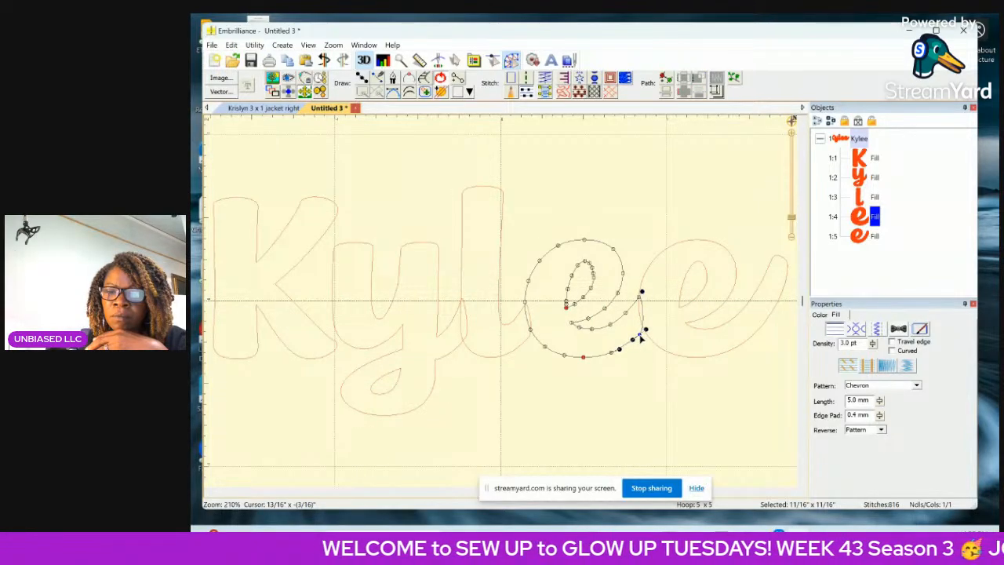
pyautogui.click(642, 337)
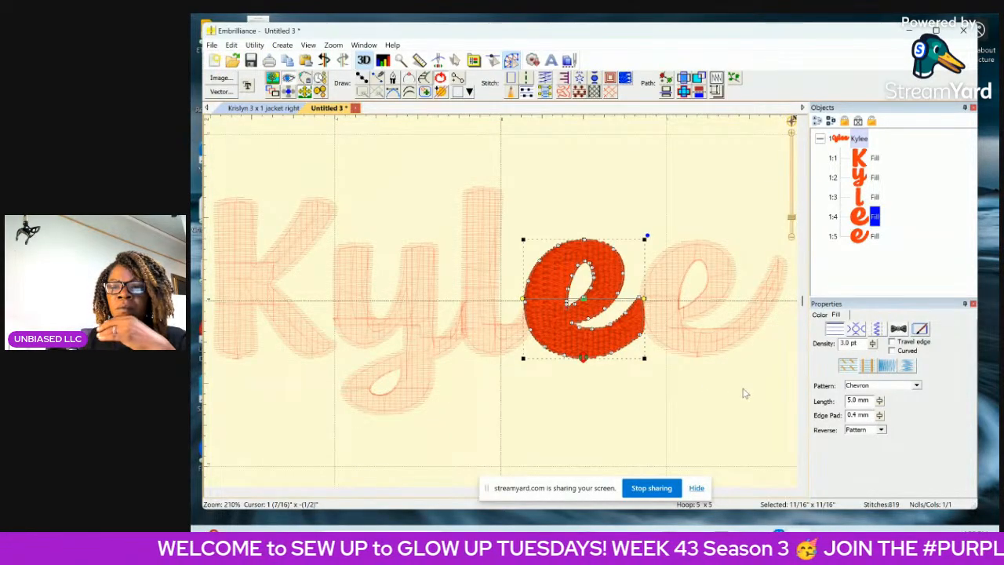
pyautogui.click(640, 337)
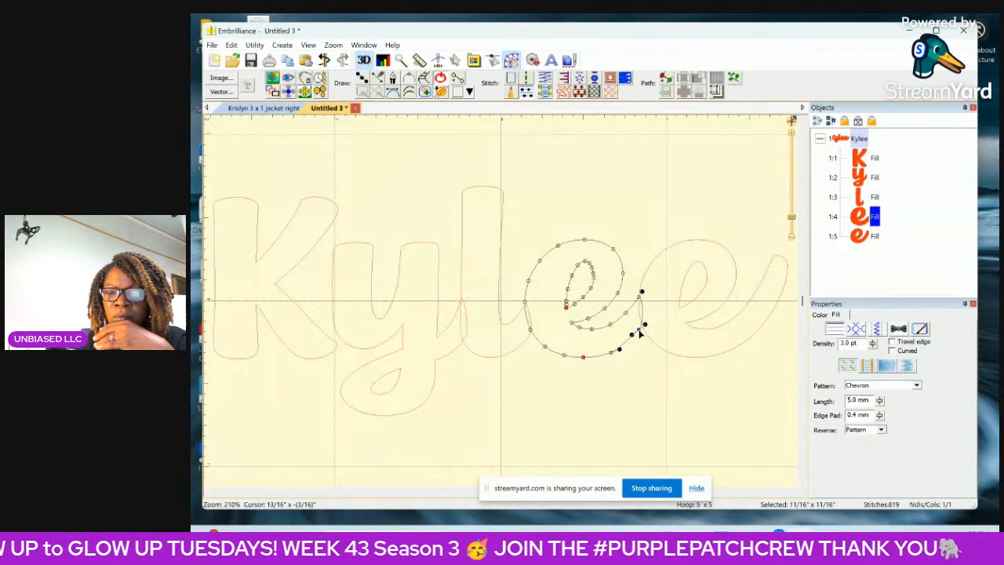
pyautogui.click(710, 421)
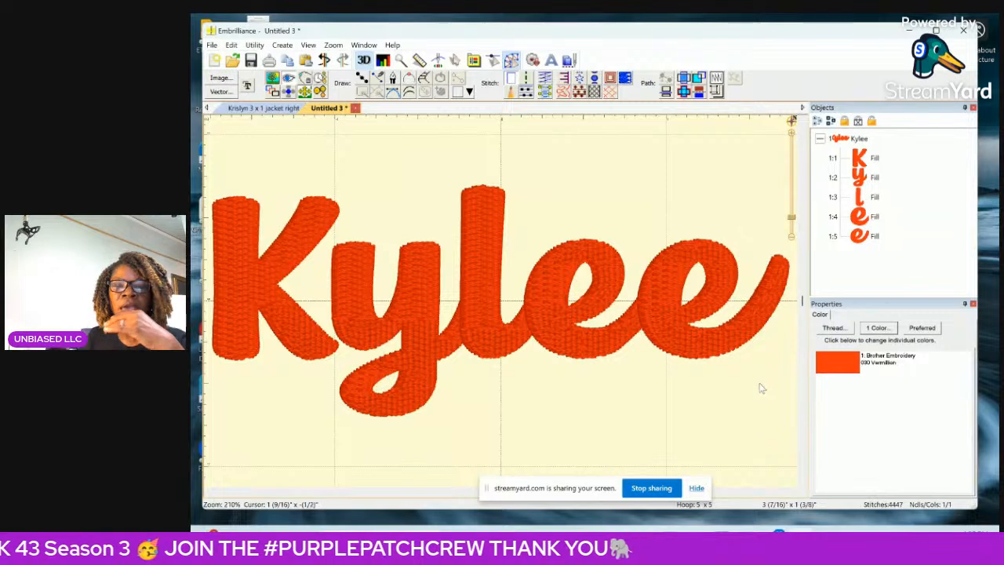
# Render a density map of the whole name, examine the stitch build-up at the letter joins, and return to the normal view.
pyautogui.click(793, 242)
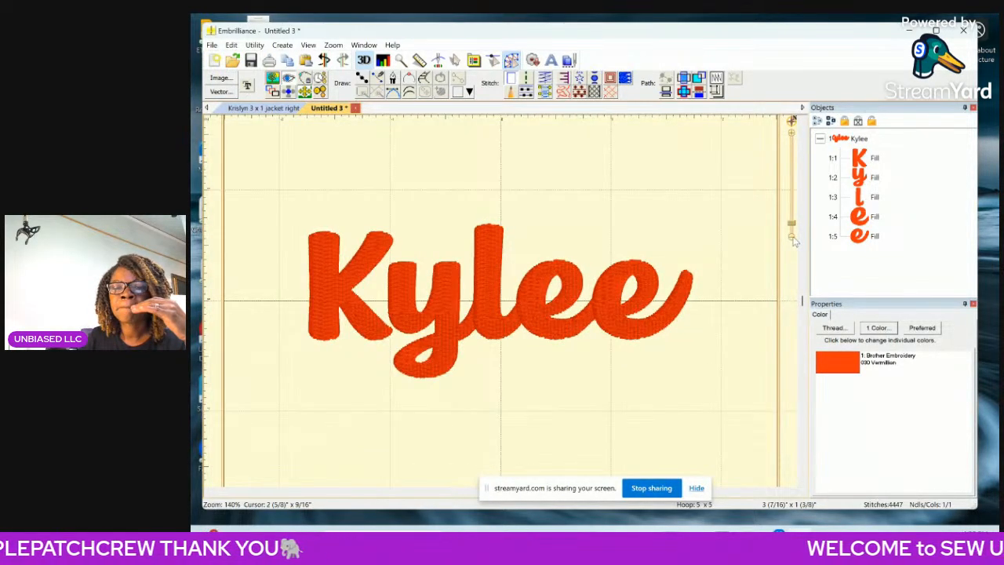
pyautogui.click(793, 242)
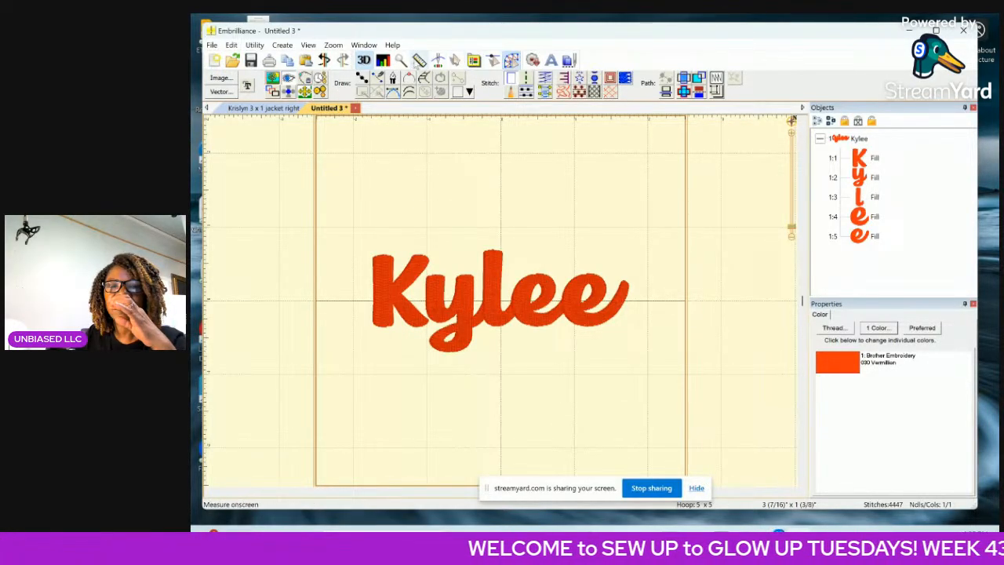
pyautogui.click(381, 63)
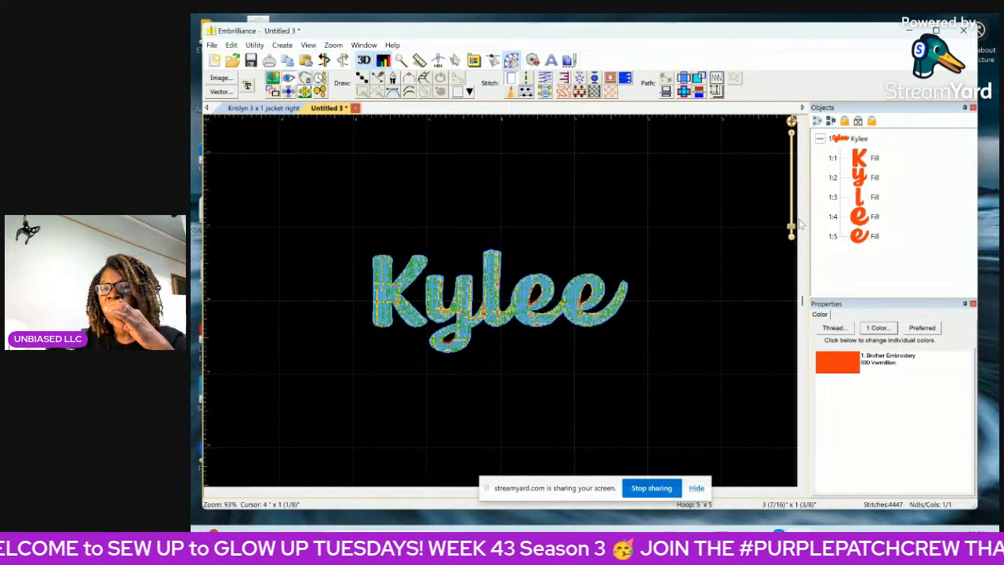
pyautogui.moveTo(791, 227); pyautogui.dragTo(791, 210)
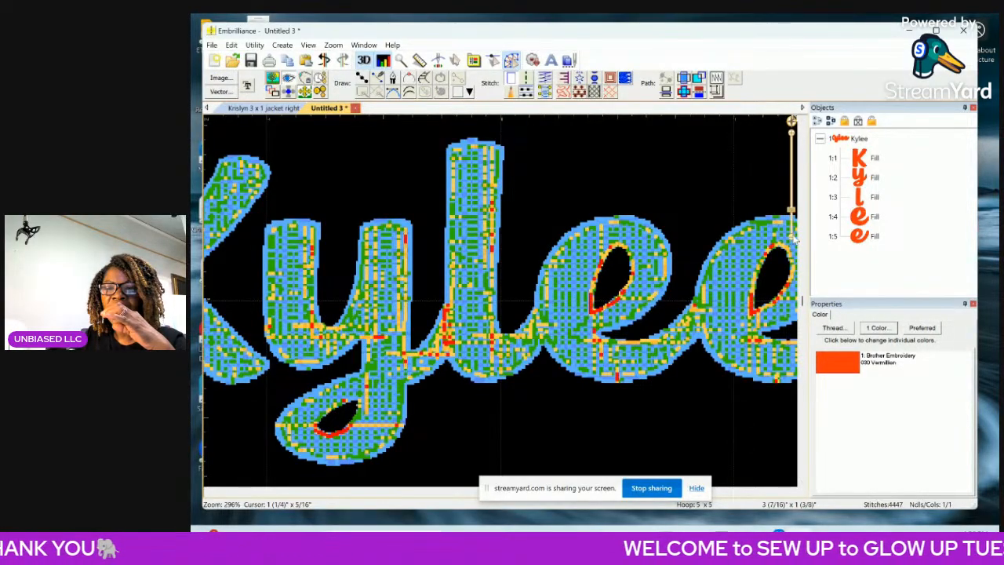
pyautogui.scroll(-2, 792, 237)
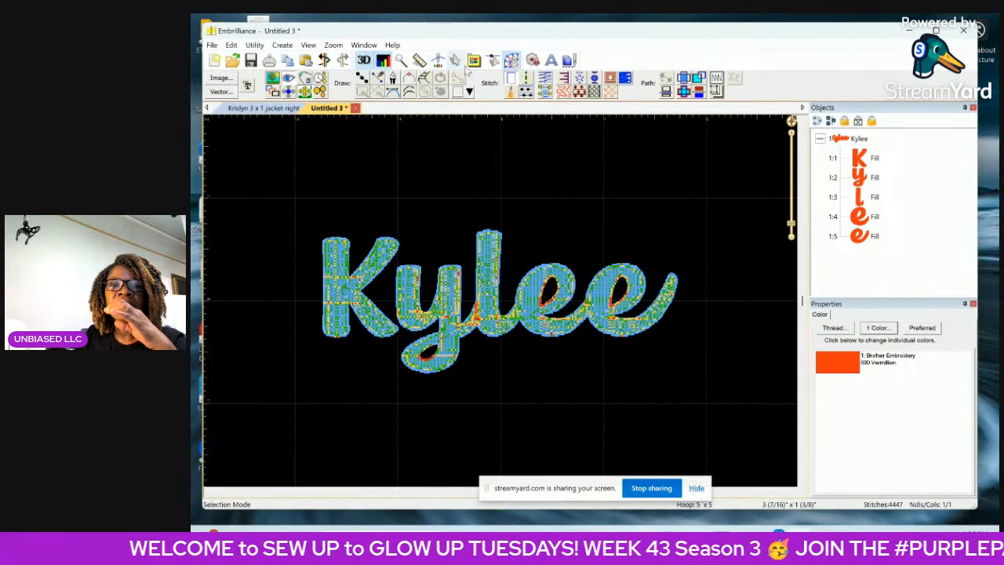
pyautogui.click(438, 60)
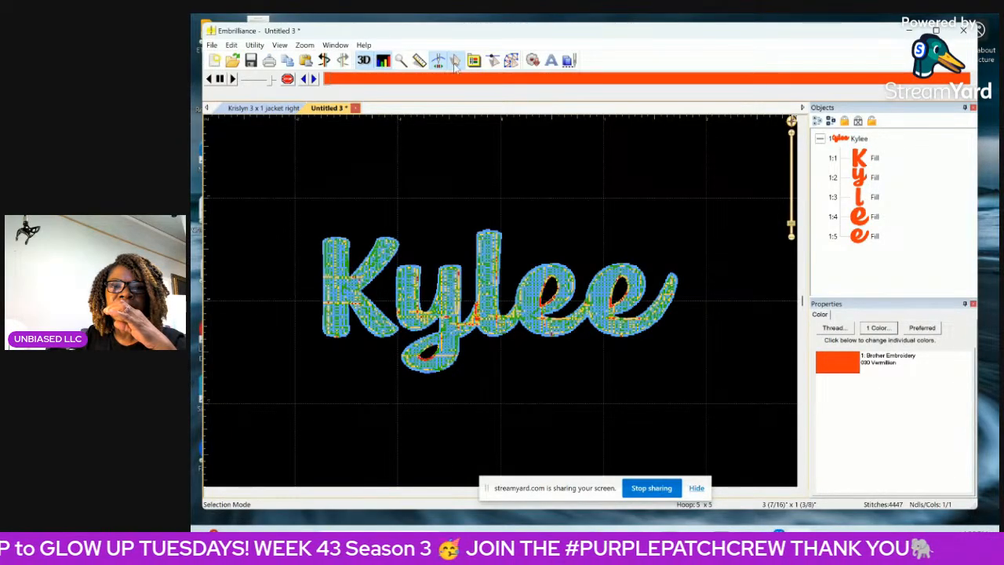
pyautogui.click(453, 65)
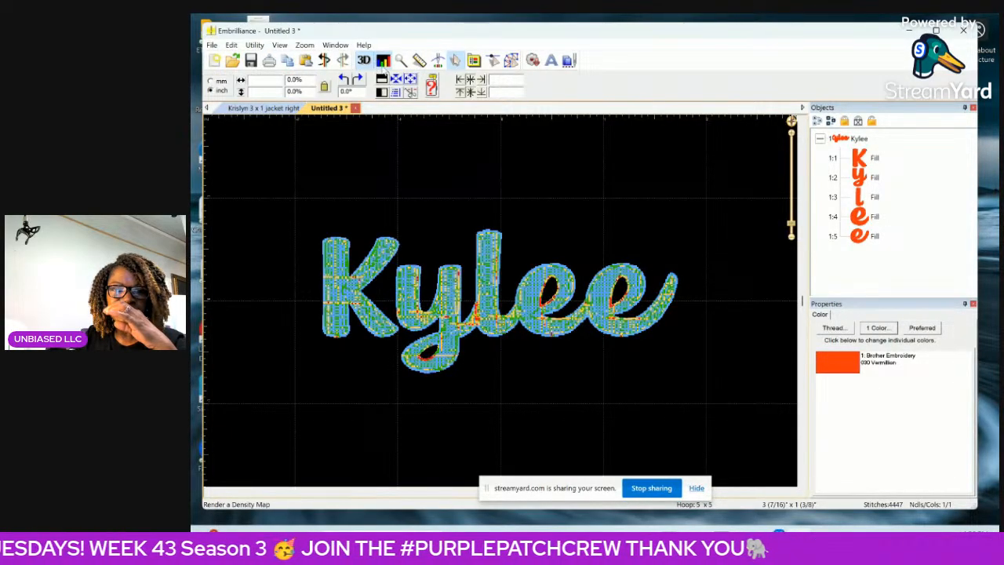
pyautogui.click(382, 63)
pyautogui.click(383, 63)
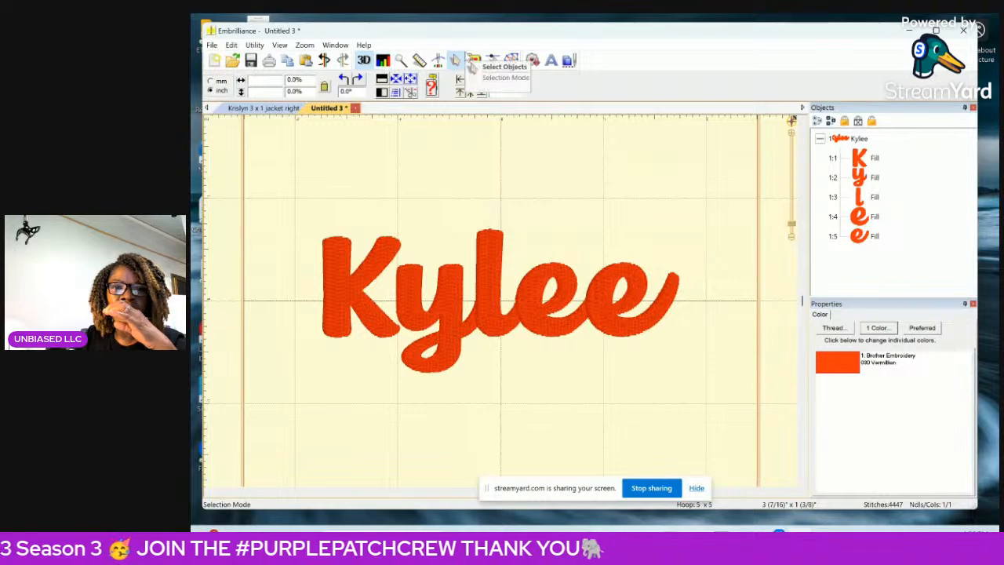
# Run through the stitch simulation of the name up to its last stitches, and return to object selection.
pyautogui.click(440, 63)
pyautogui.moveTo(328, 81)
pyautogui.mouseDown()
pyautogui.moveTo(396, 93)
pyautogui.moveTo(434, 112)
pyautogui.mouseUp()
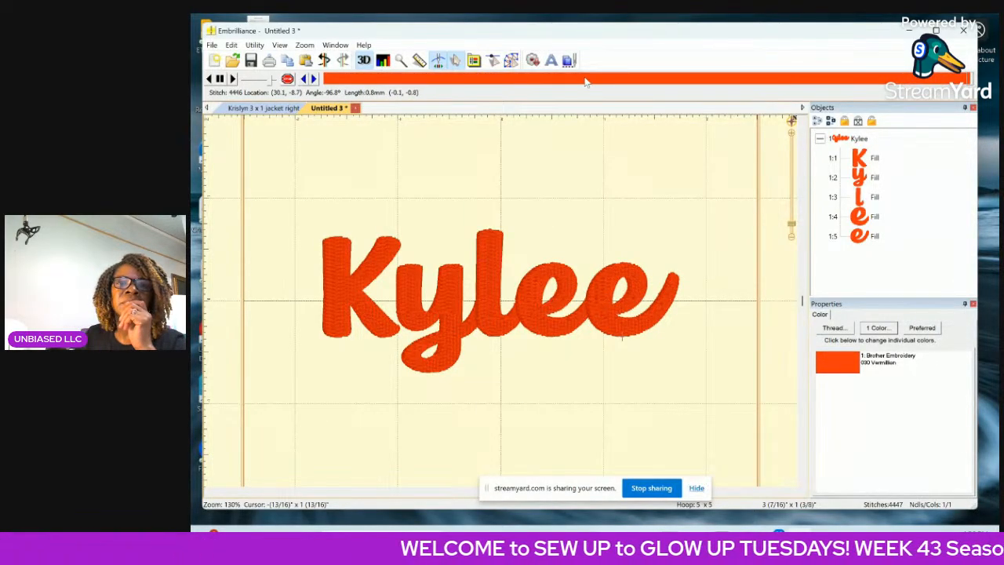
pyautogui.click(459, 64)
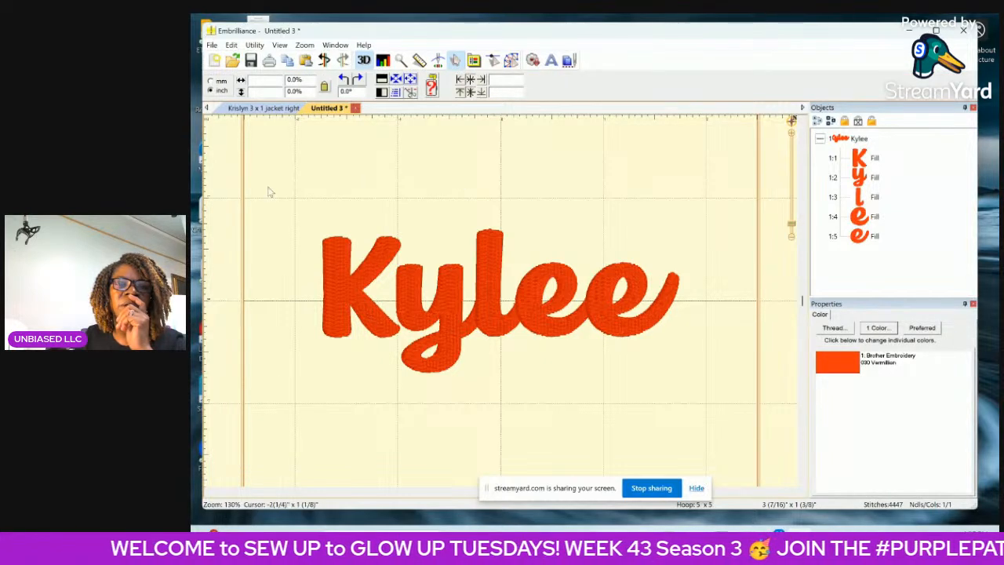
# Select all the letters of the name and group them into one object.
pyautogui.moveTo(378, 198); pyautogui.dragTo(769, 298)
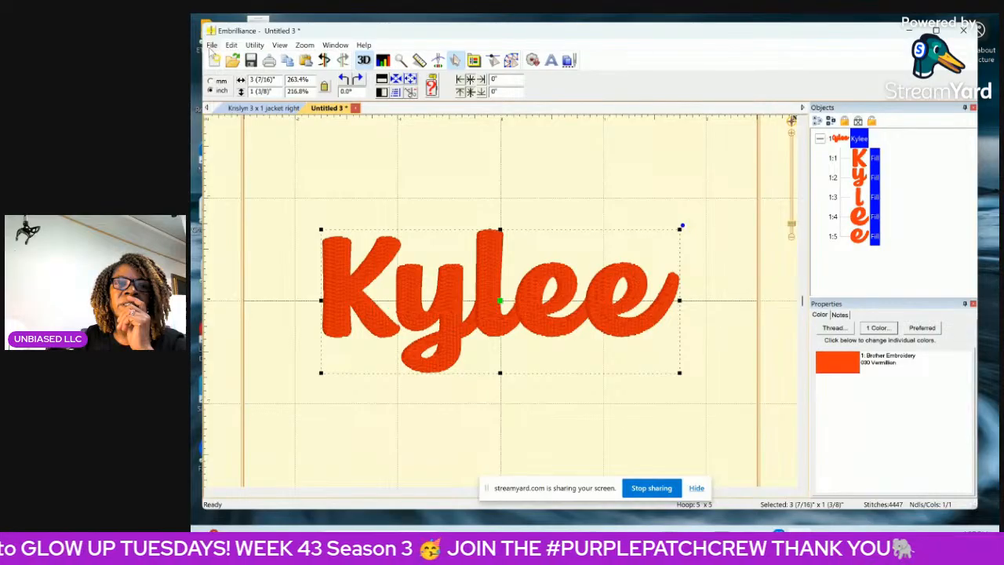
pyautogui.click(233, 46)
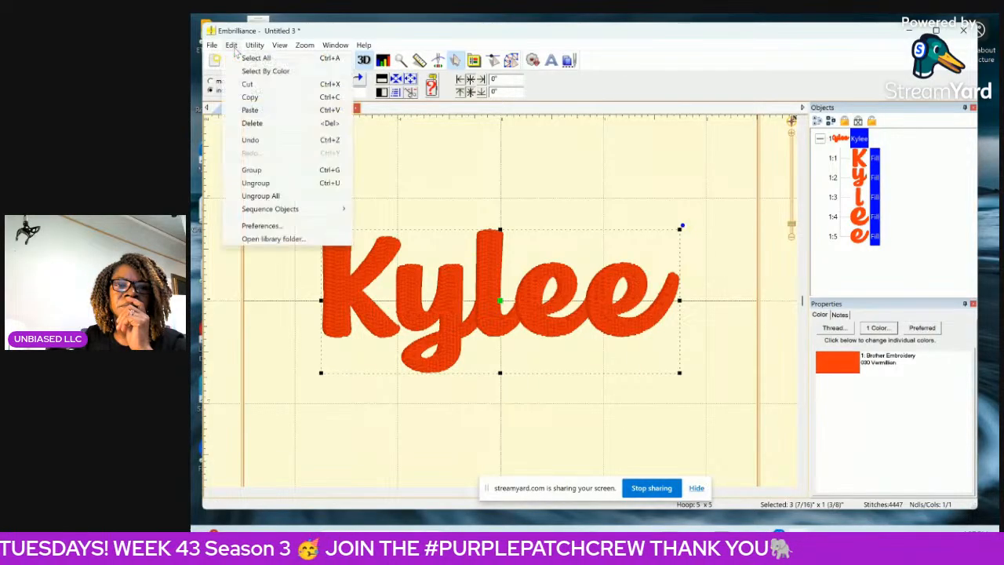
pyautogui.click(249, 171)
pyautogui.click(402, 175)
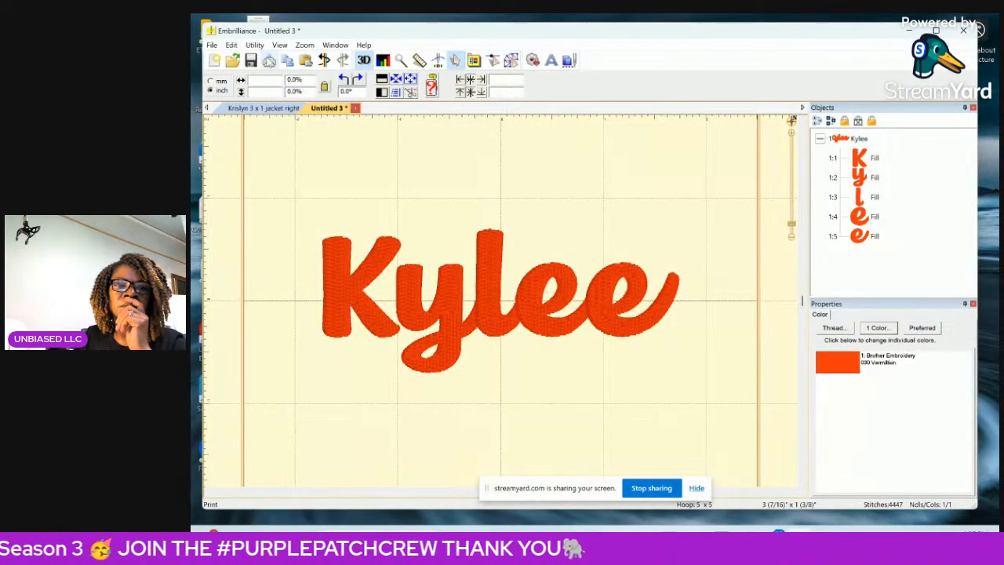
# Move the grouped name 3/16" across and 3/8" up off the hoop's centre, and centre it in the hoop again.
pyautogui.click(462, 322)
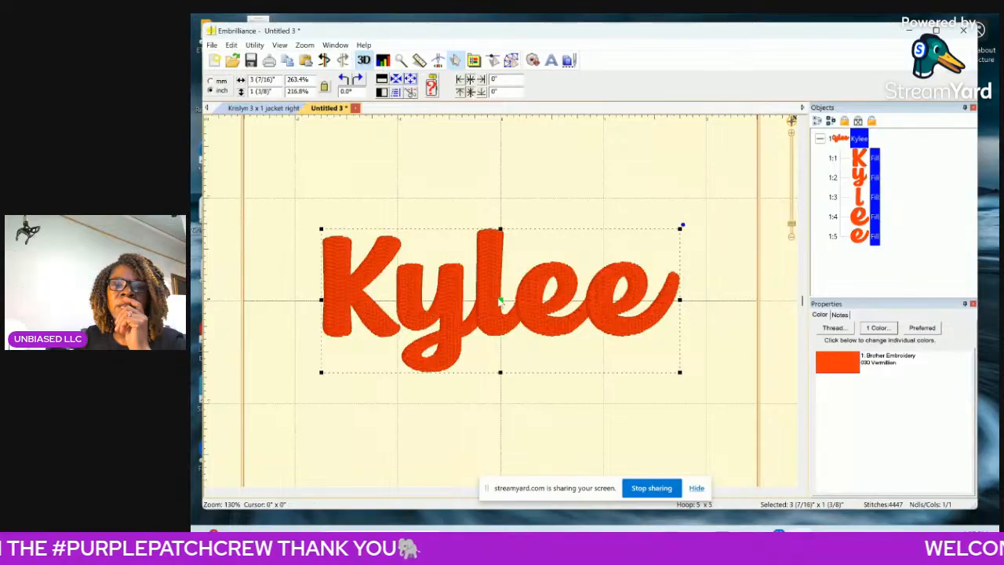
pyautogui.moveTo(500, 303); pyautogui.dragTo(521, 264)
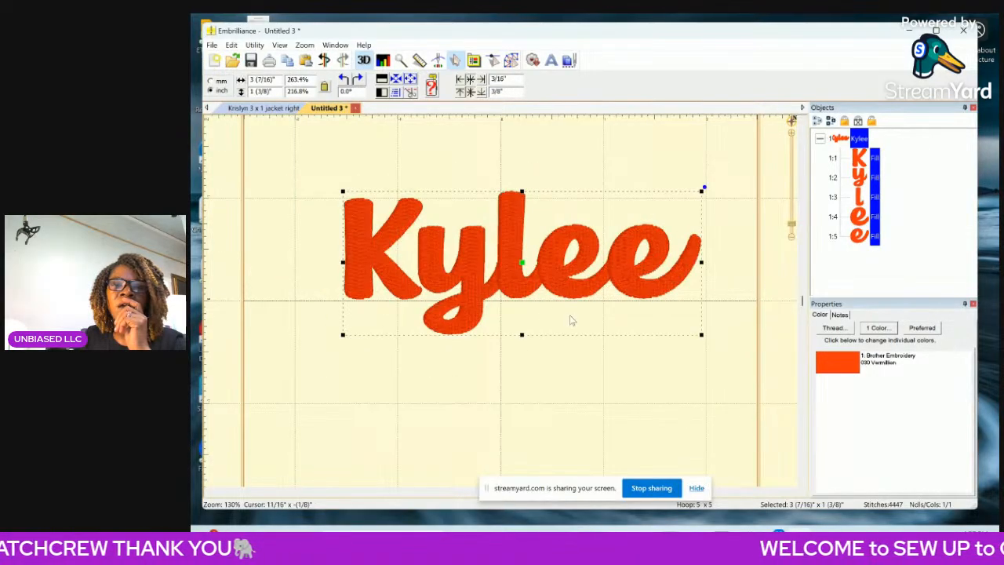
pyautogui.click(732, 180)
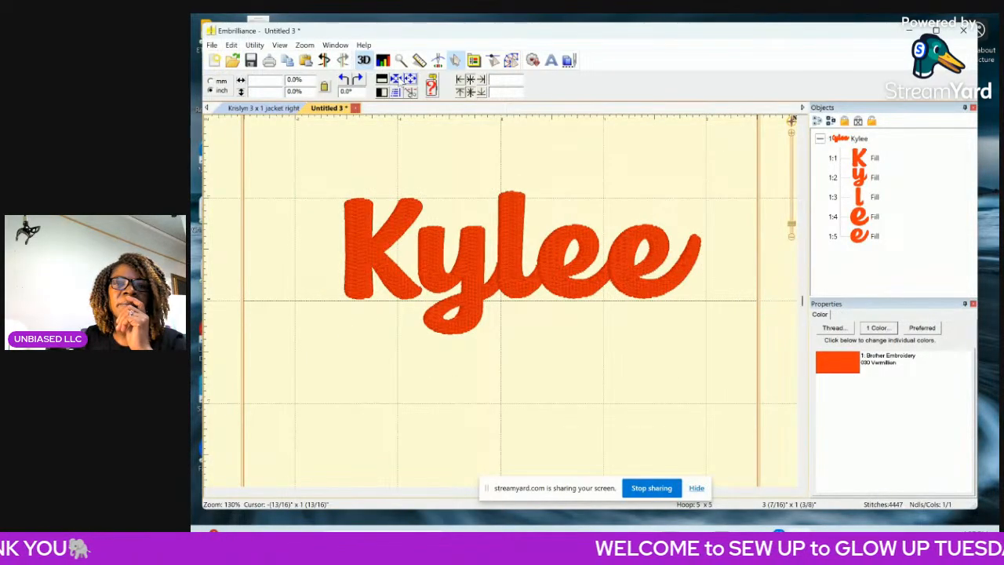
pyautogui.click(451, 223)
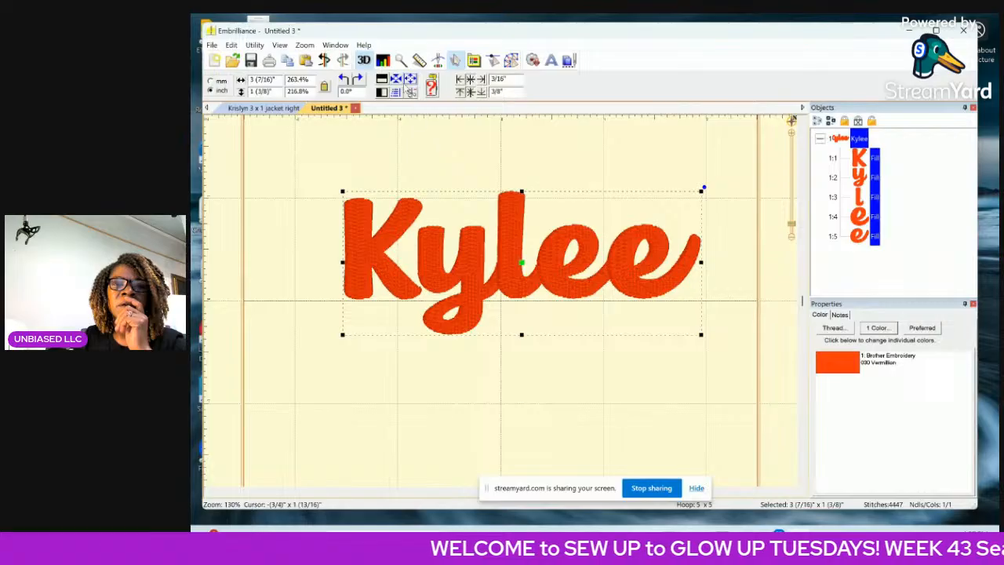
pyautogui.click(397, 81)
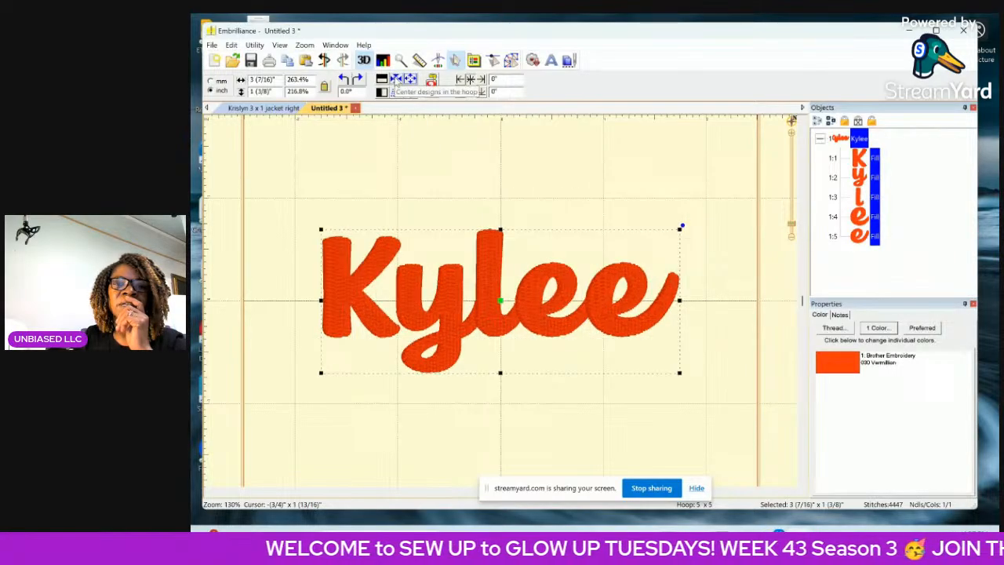
pyautogui.click(542, 196)
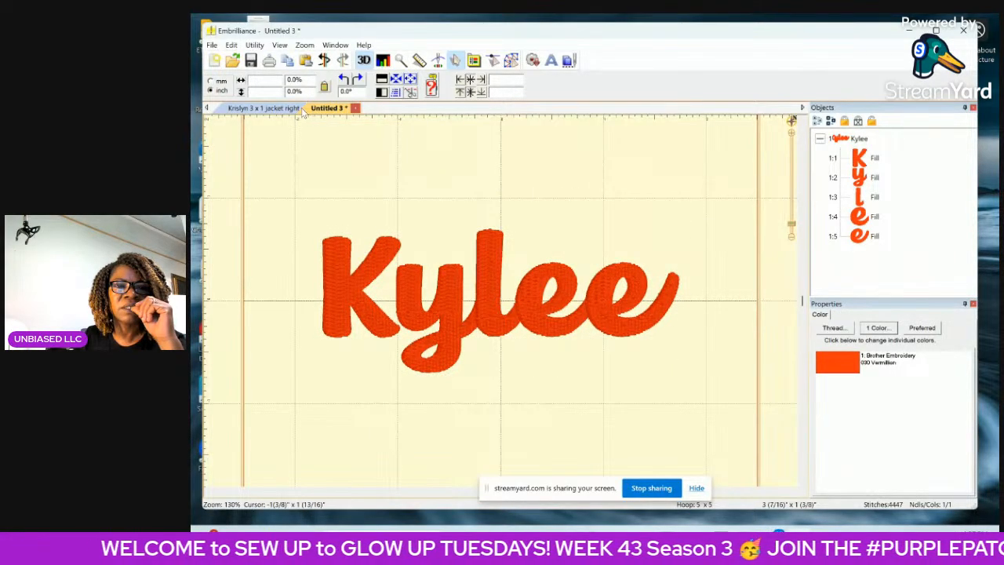
# Switch to the open "3 x 1 jacket right" name design and centre it in the hoop.
pyautogui.click(264, 107)
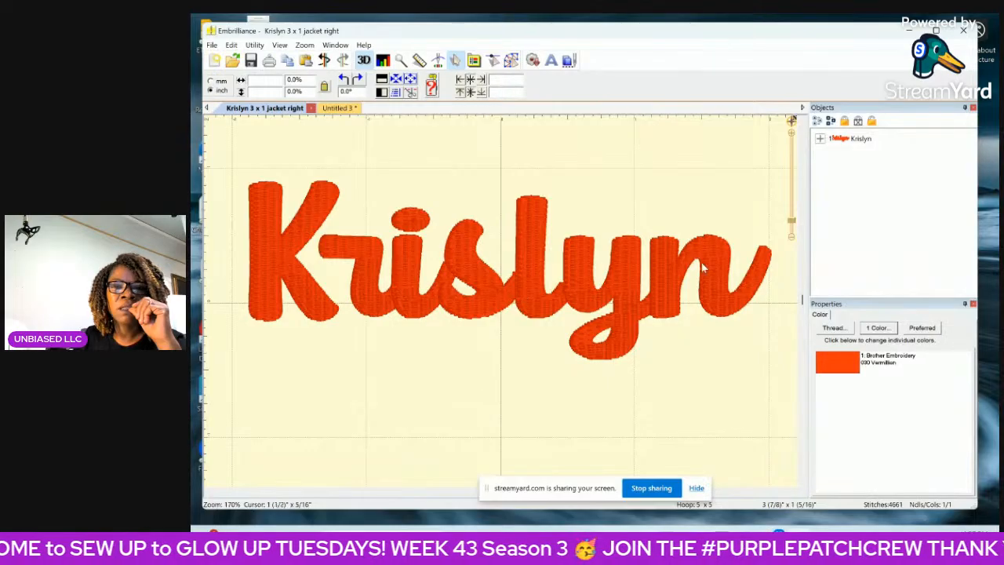
pyautogui.click(793, 240)
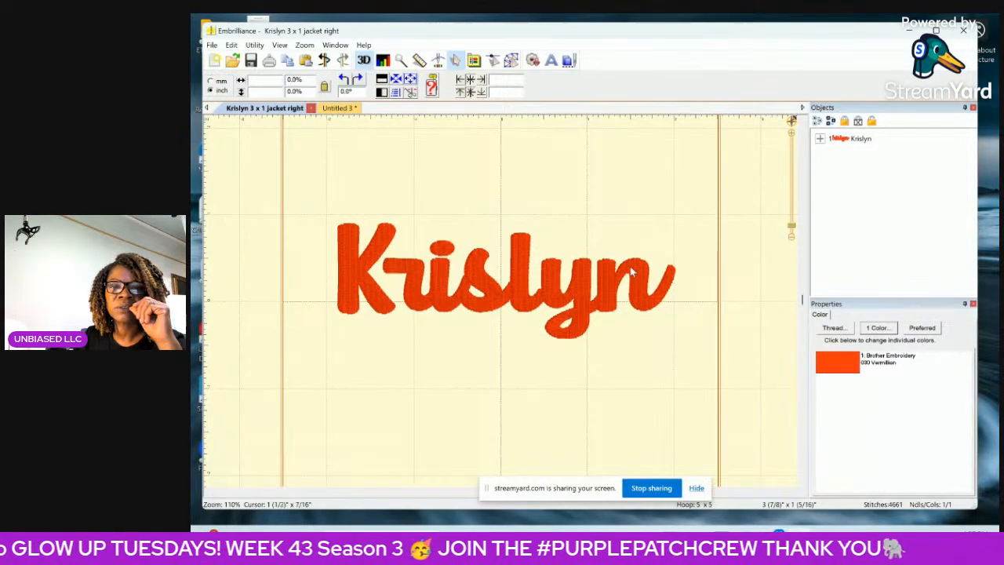
pyautogui.click(590, 294)
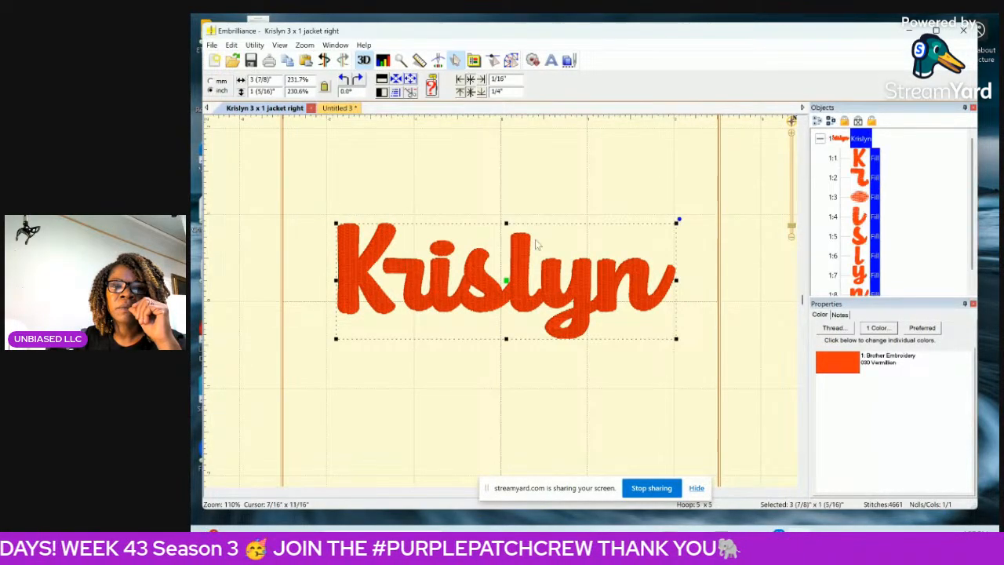
pyautogui.click(396, 79)
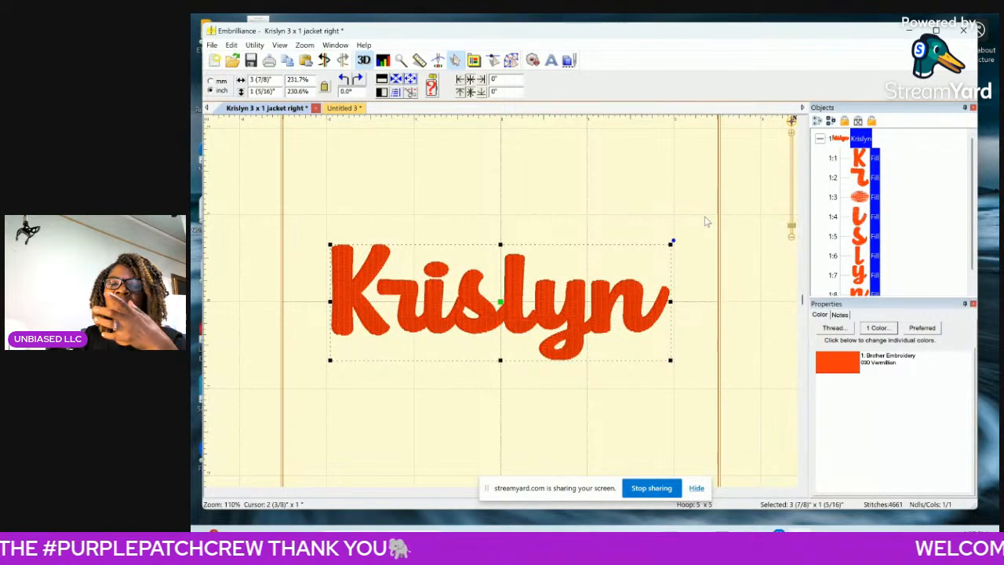
# Save the jacket name design, and save the second design to the Memorex USB drive as a PES file titled its name plus "3 x 1 sweater right".
pyautogui.click(252, 61)
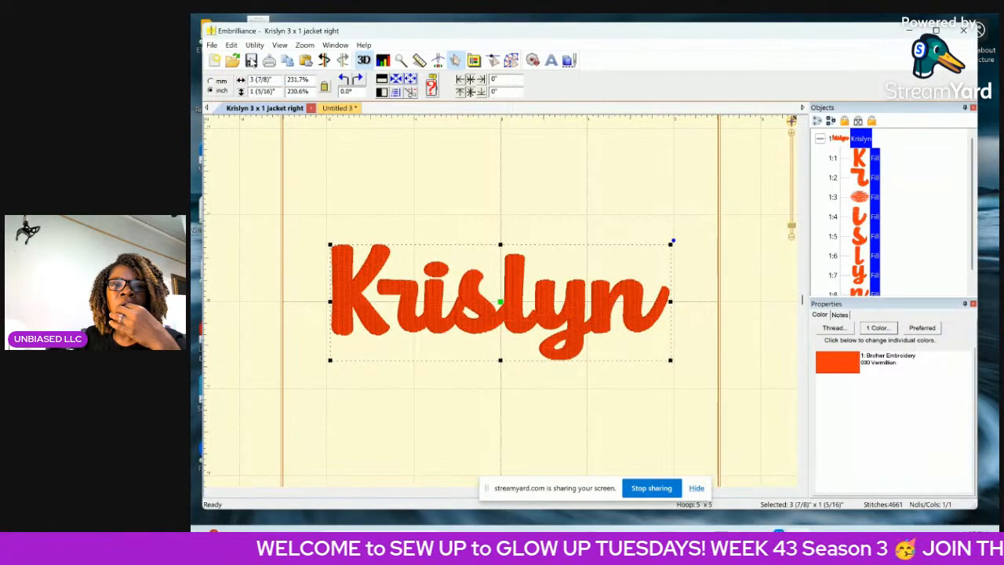
pyautogui.click(342, 109)
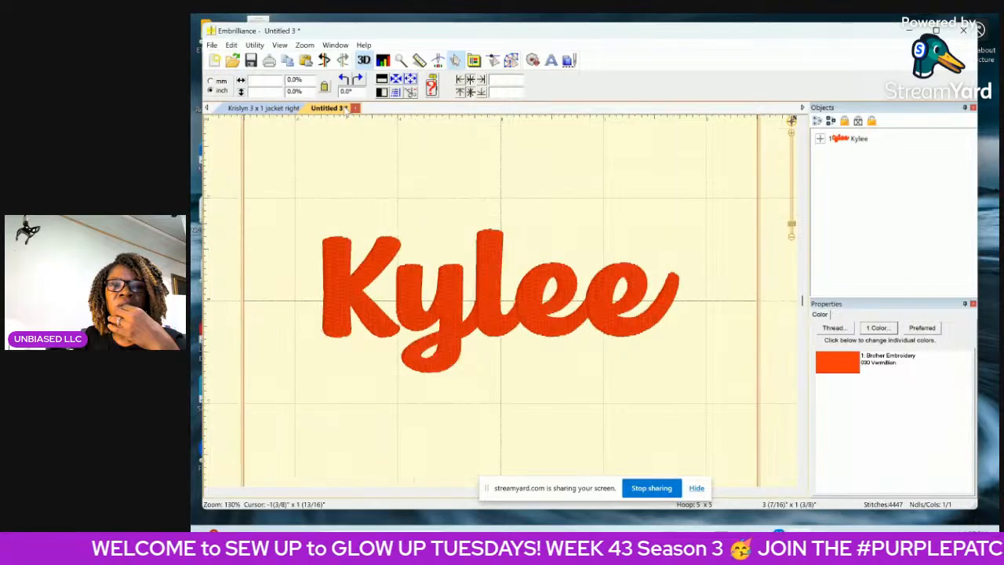
pyautogui.click(211, 45)
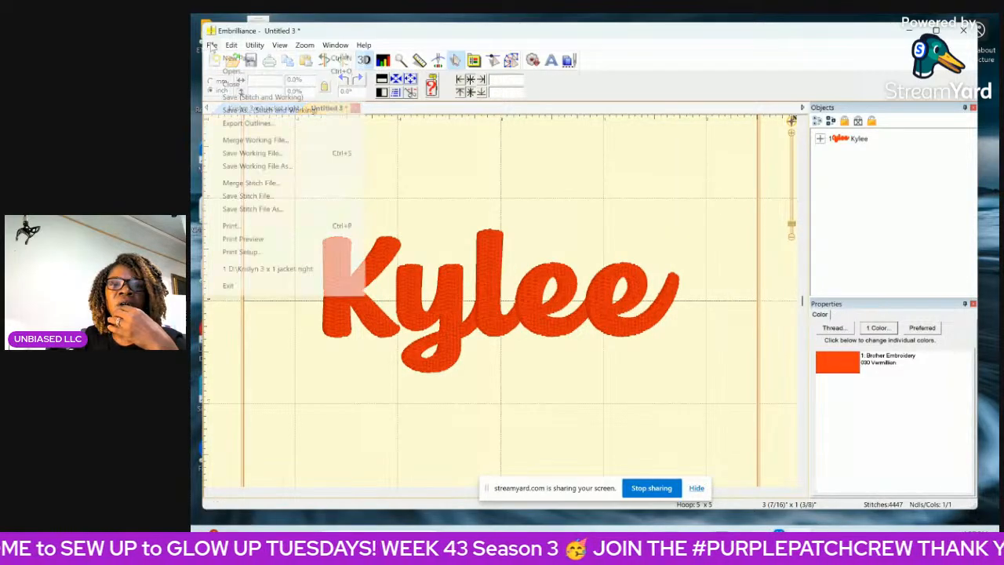
pyautogui.click(249, 112)
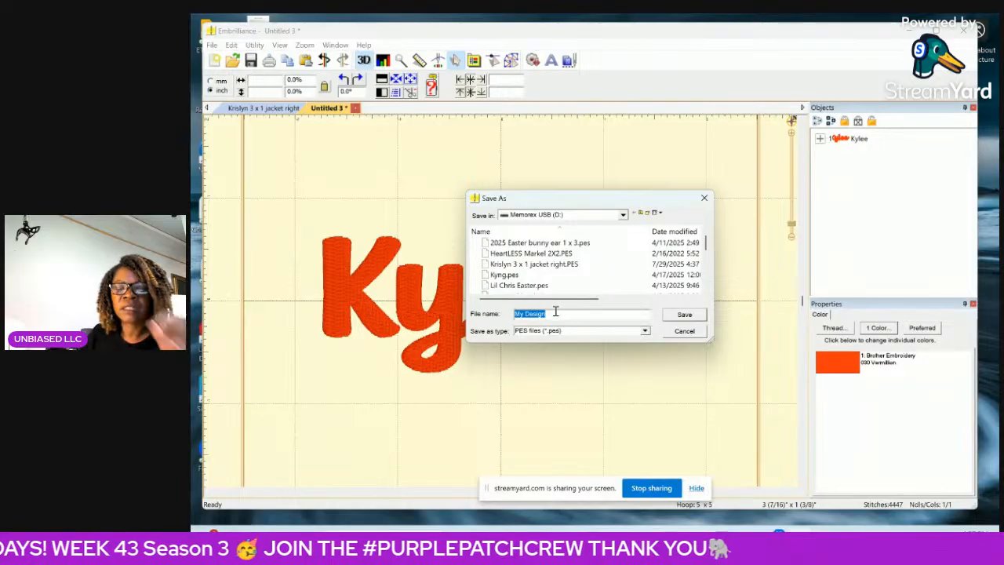
pyautogui.write('Kylee 3')
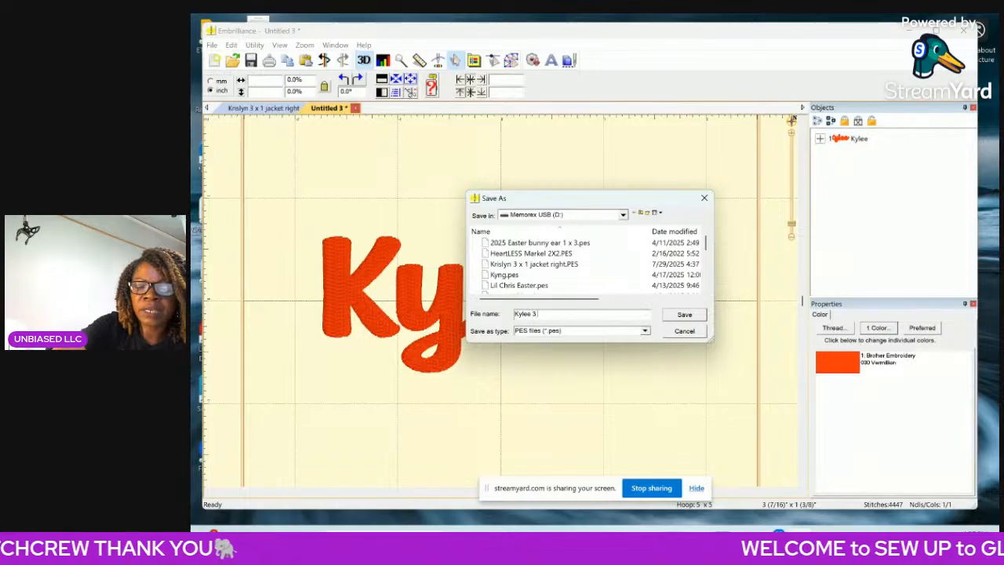
pyautogui.write('x 1 sweater right')
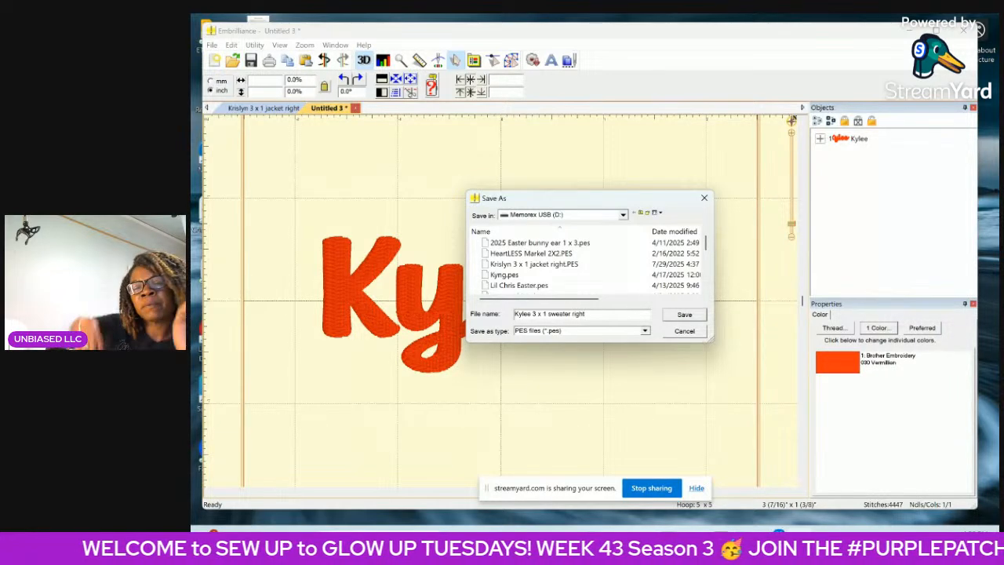
pyautogui.click(683, 315)
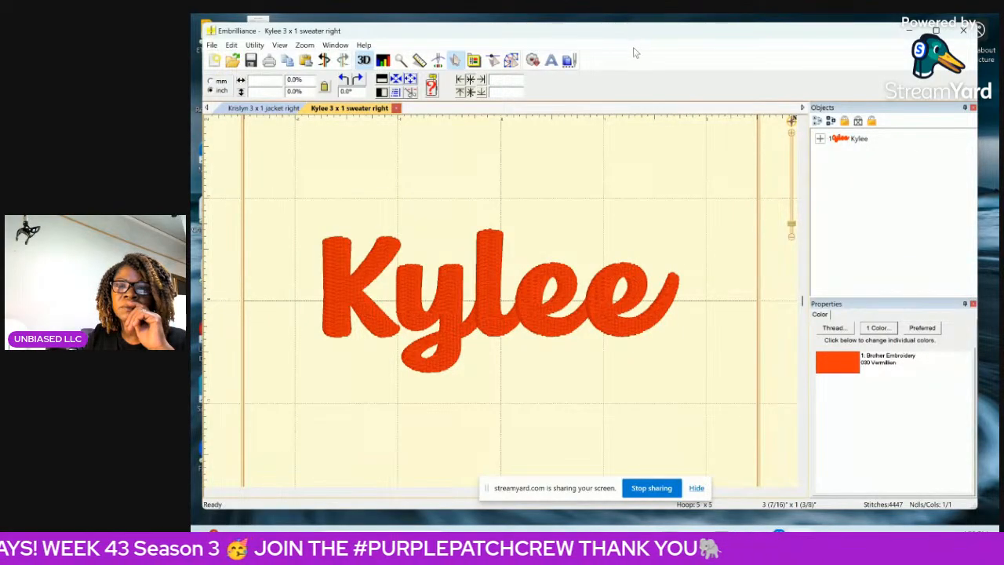
# Print only page 1 of the sweater name design, one copy, on the Epson ET-4810 printer.
pyautogui.click(213, 45)
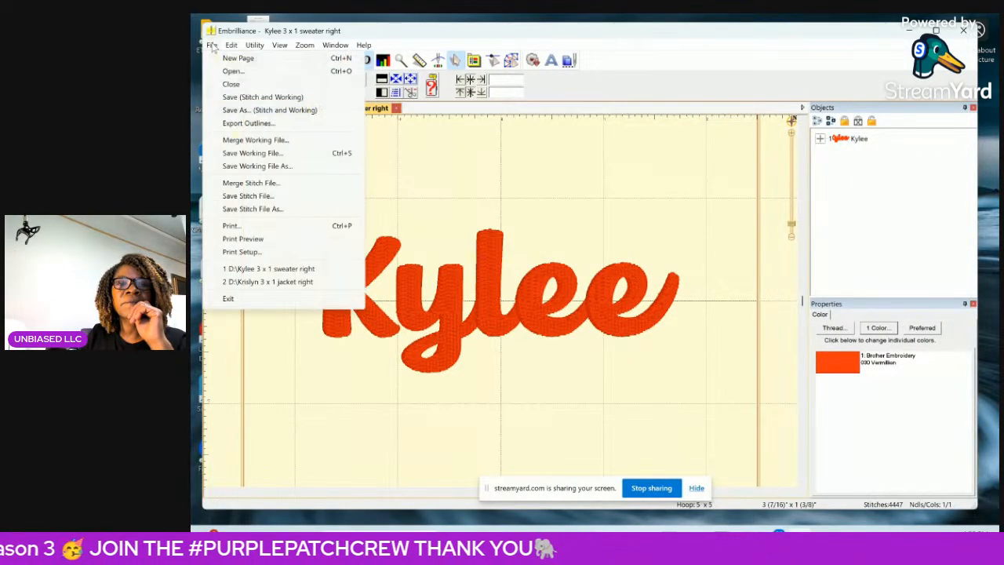
pyautogui.click(229, 226)
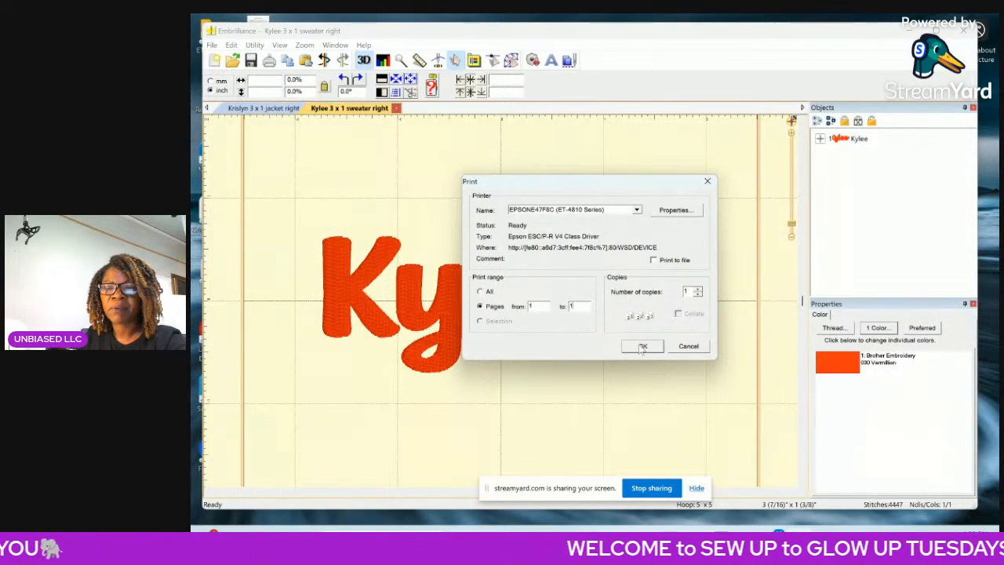
pyautogui.click(642, 346)
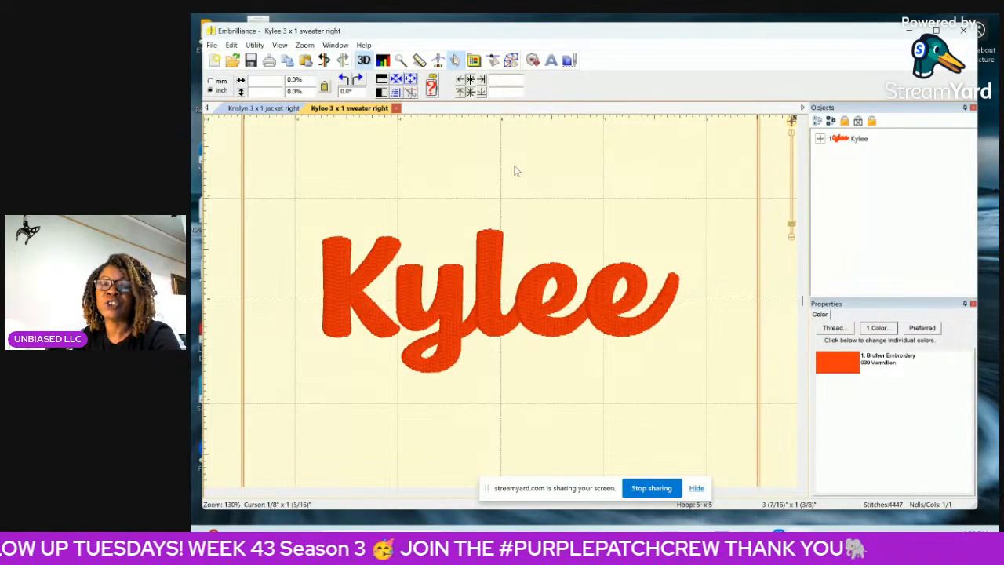
# Start a new page, create a first name as TrueType art in Owl Cute, and enlarge it to about 3 3/8" by 1".
pyautogui.click(211, 44)
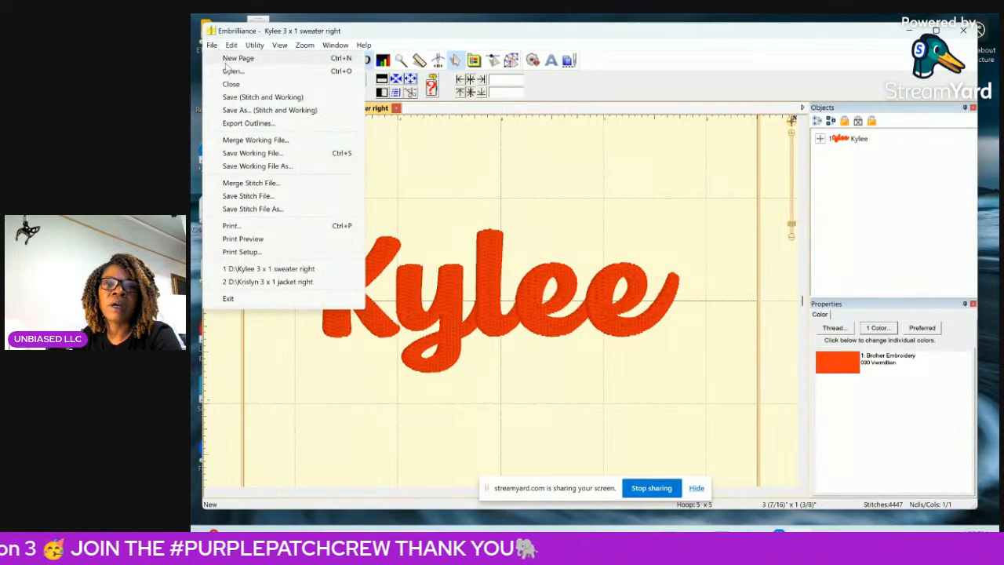
pyautogui.click(235, 58)
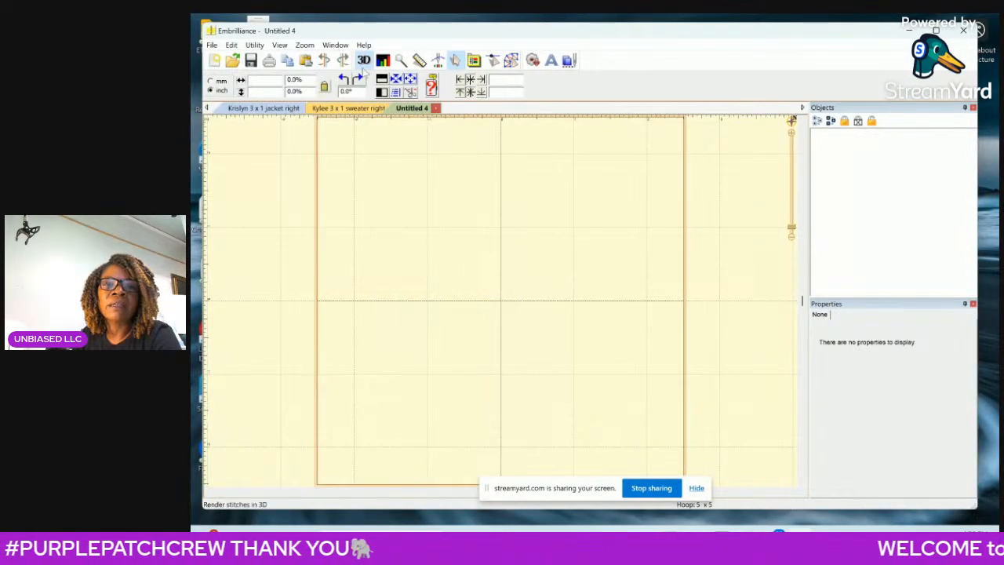
pyautogui.click(511, 63)
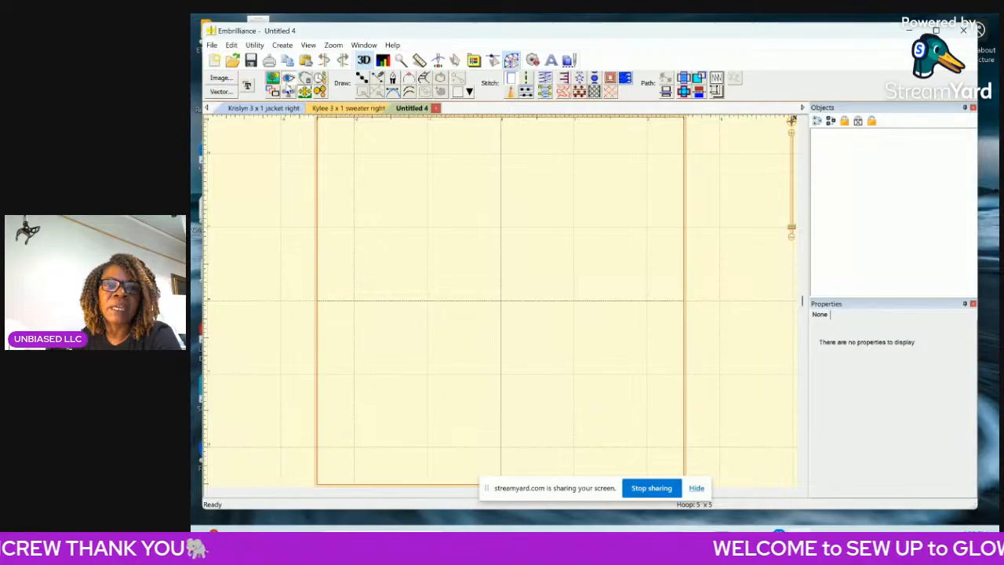
pyautogui.click(249, 86)
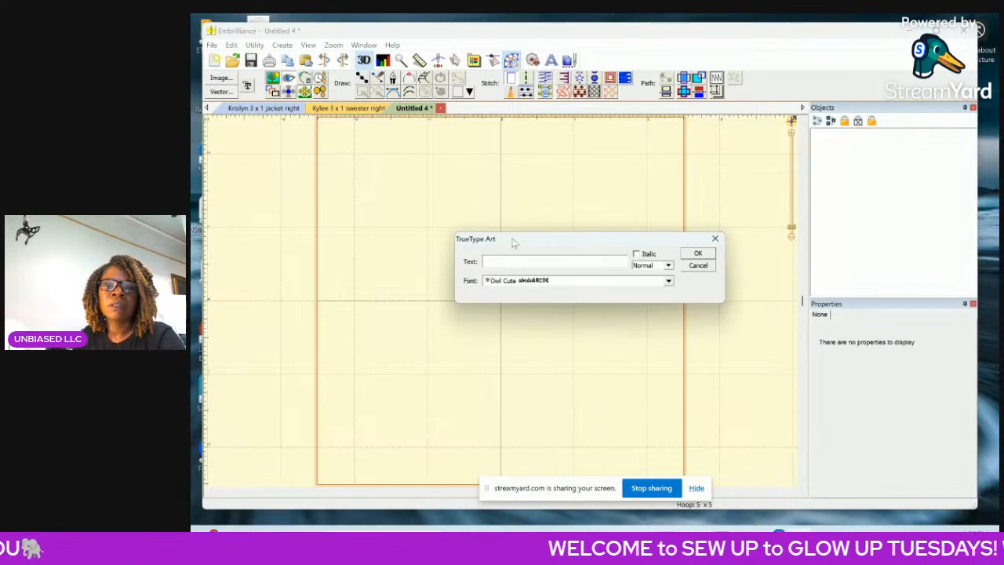
pyautogui.write('Rachel')
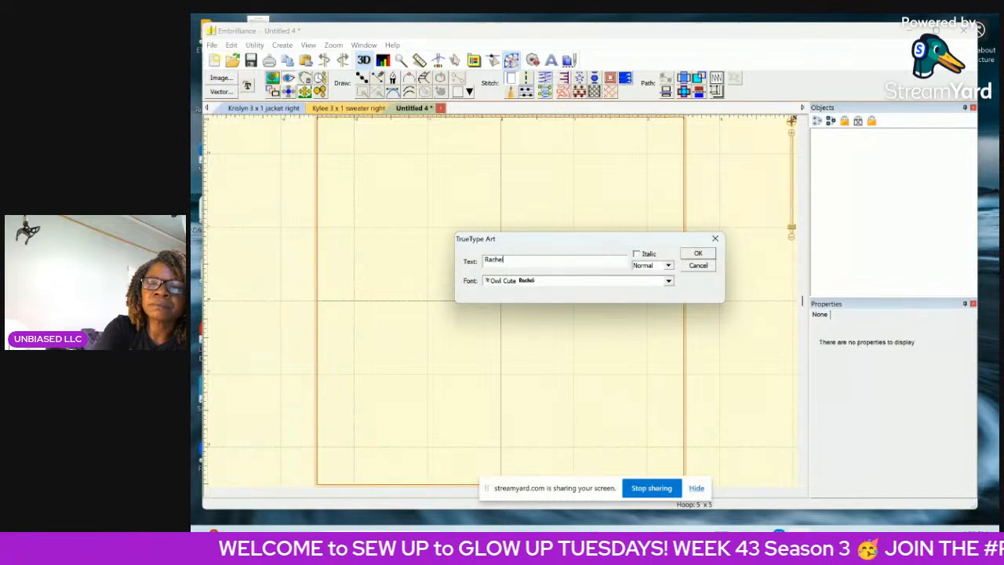
pyautogui.press('Return')
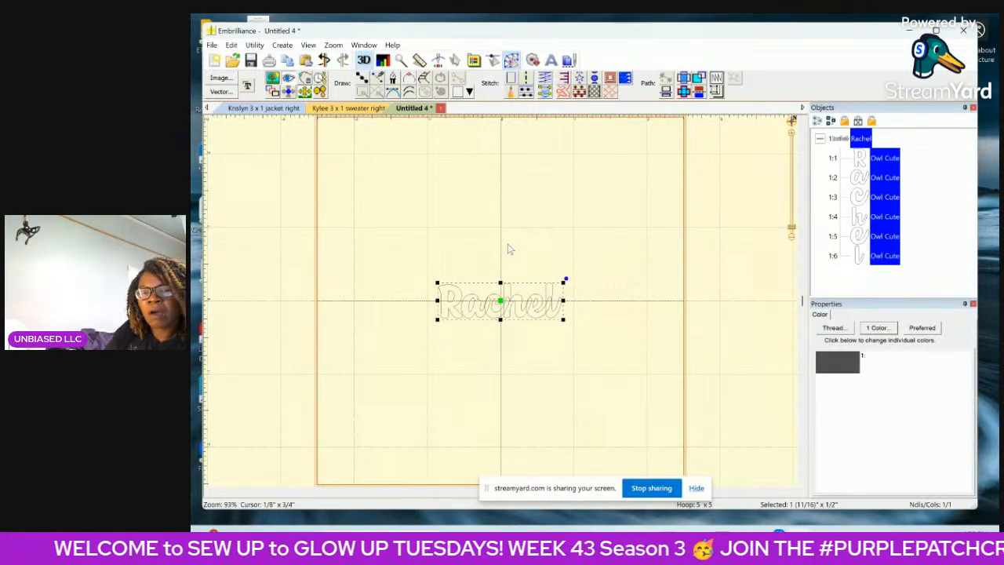
pyautogui.moveTo(564, 320); pyautogui.dragTo(688, 440)
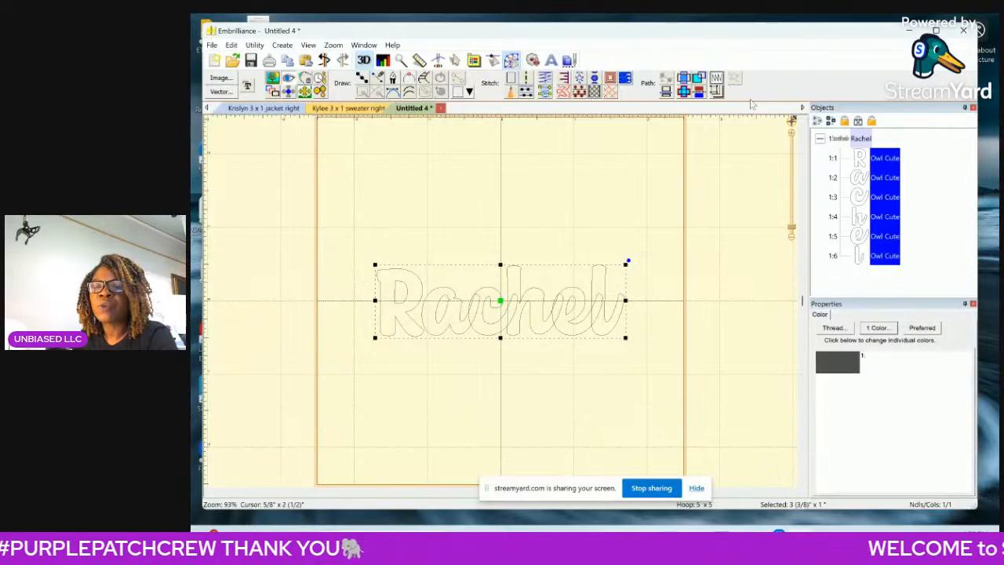
# Delete the nodes rounding the tip of the letter a's tail where it overlaps the c.
pyautogui.click(867, 179)
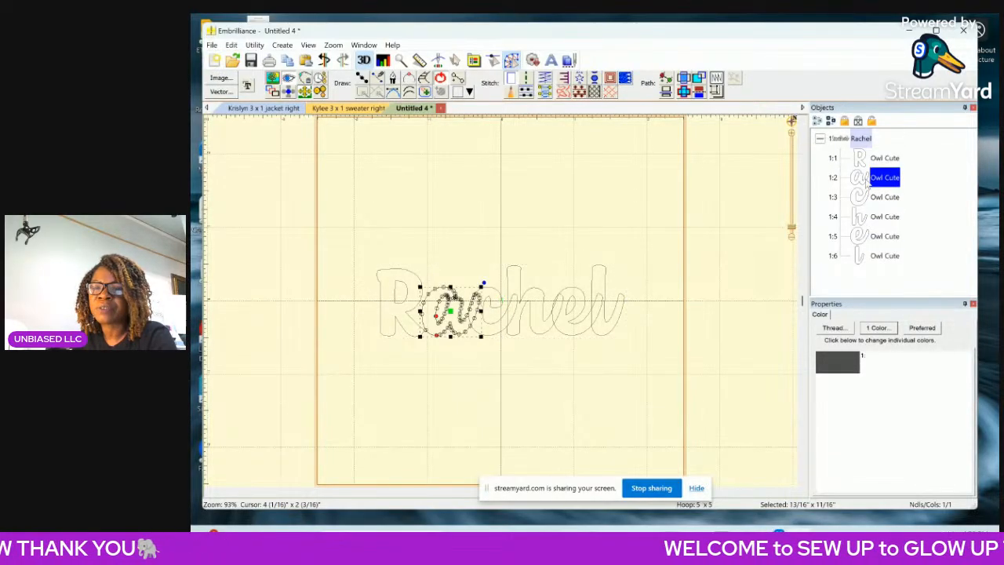
pyautogui.click(791, 135)
pyautogui.click(792, 134)
pyautogui.click(791, 134)
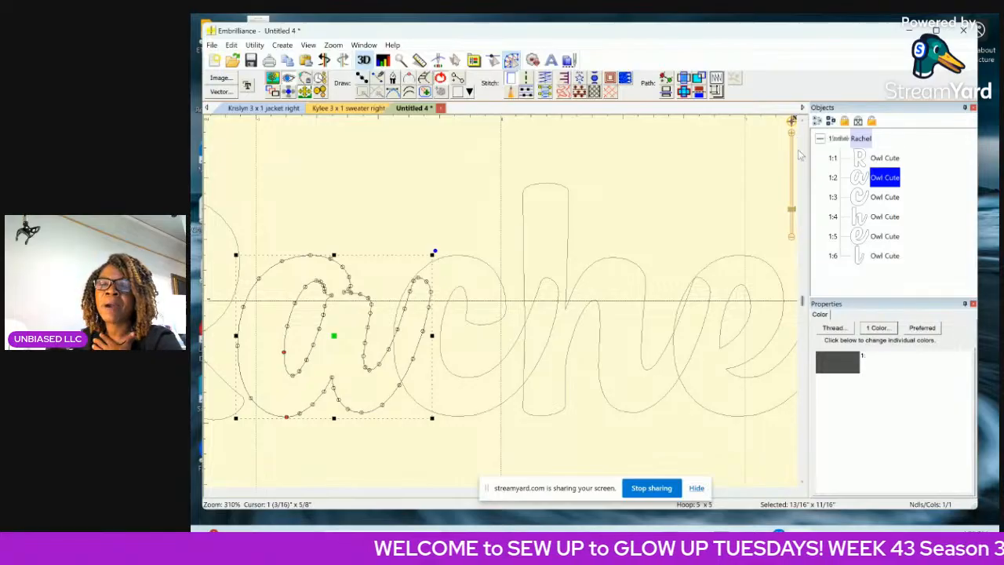
pyautogui.click(773, 144)
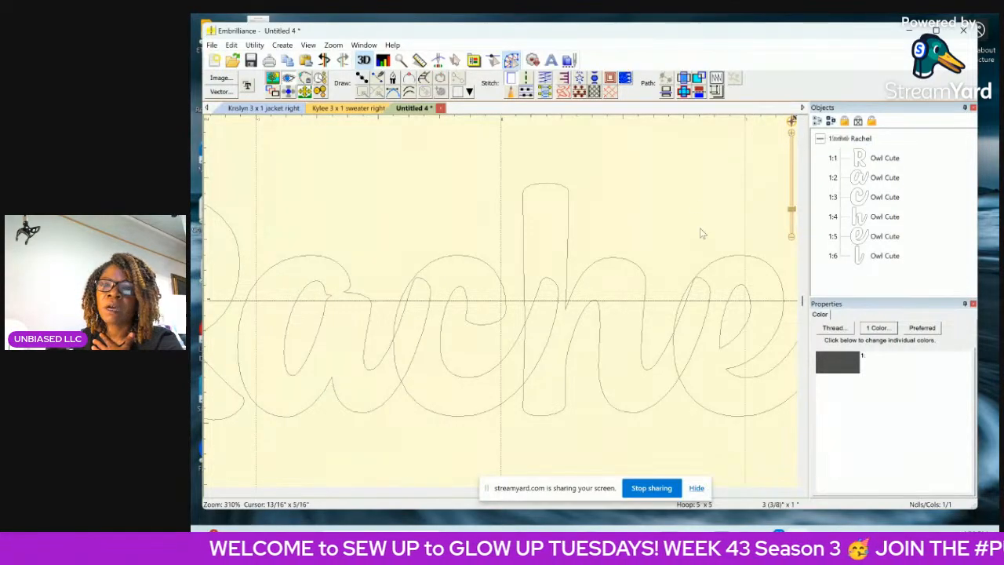
pyautogui.click(861, 180)
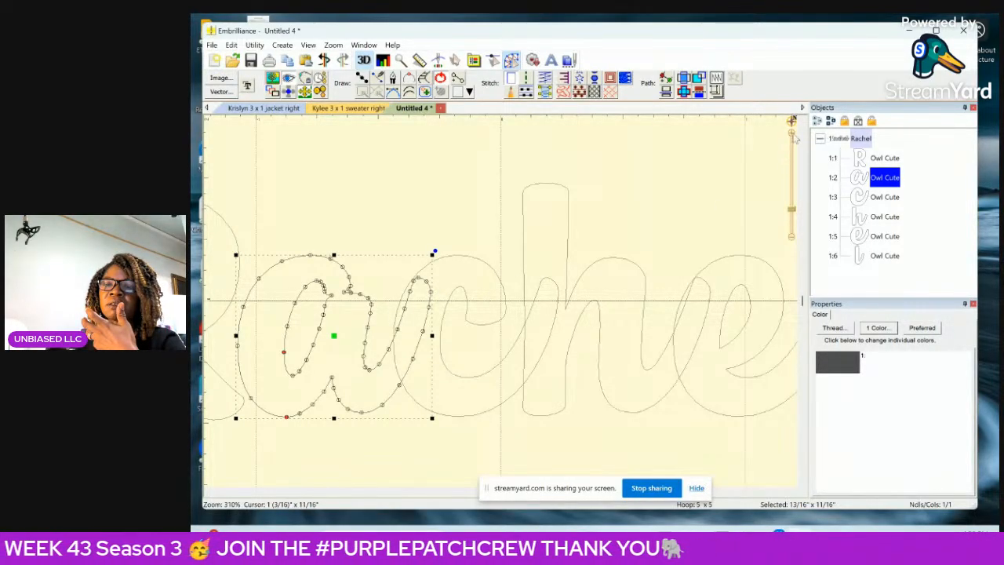
pyautogui.click(793, 132)
pyautogui.click(794, 133)
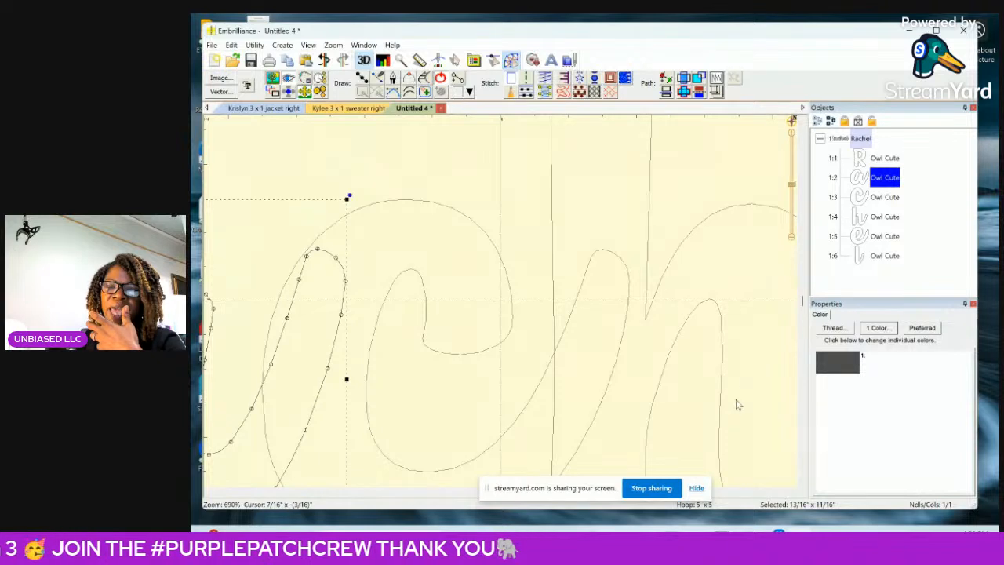
pyautogui.moveTo(802, 299); pyautogui.dragTo(802, 312)
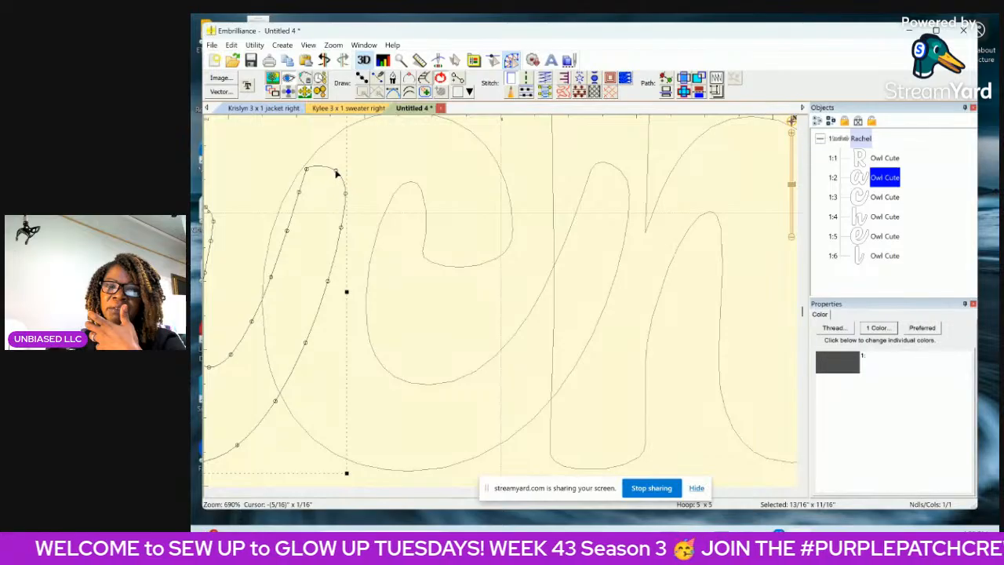
pyautogui.click(335, 171)
pyautogui.press('Delete')
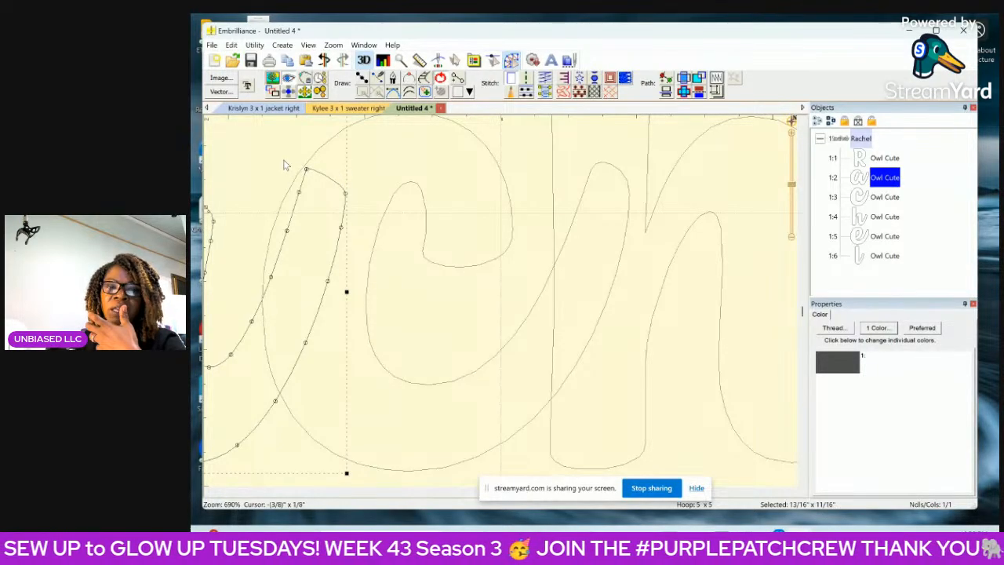
# Delete the remaining nodes along the upper part of the a's tail, shortening it back to the edge of the c.
pyautogui.moveTo(284, 159)
pyautogui.mouseDown()
pyautogui.moveTo(333, 167)
pyautogui.moveTo(360, 225)
pyautogui.moveTo(332, 288)
pyautogui.moveTo(287, 325)
pyautogui.mouseUp()
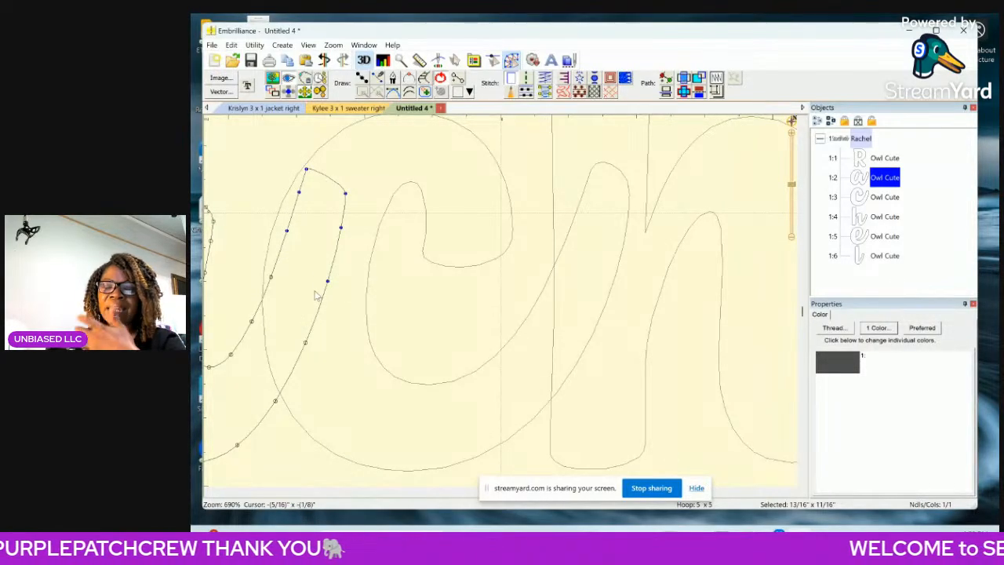
pyautogui.press('Delete')
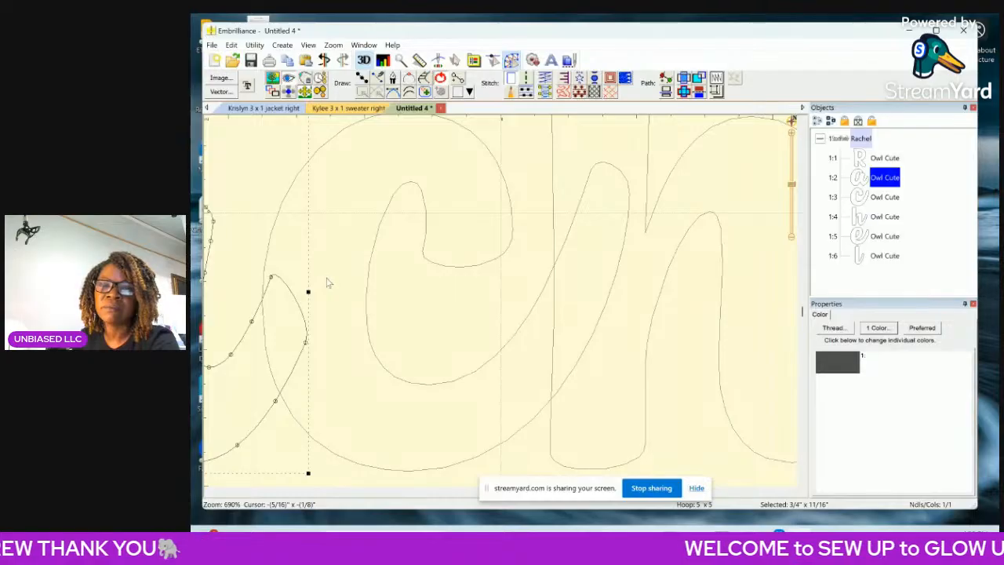
pyautogui.click(271, 277)
pyautogui.press('Delete')
pyautogui.click(306, 343)
pyautogui.press('Delete')
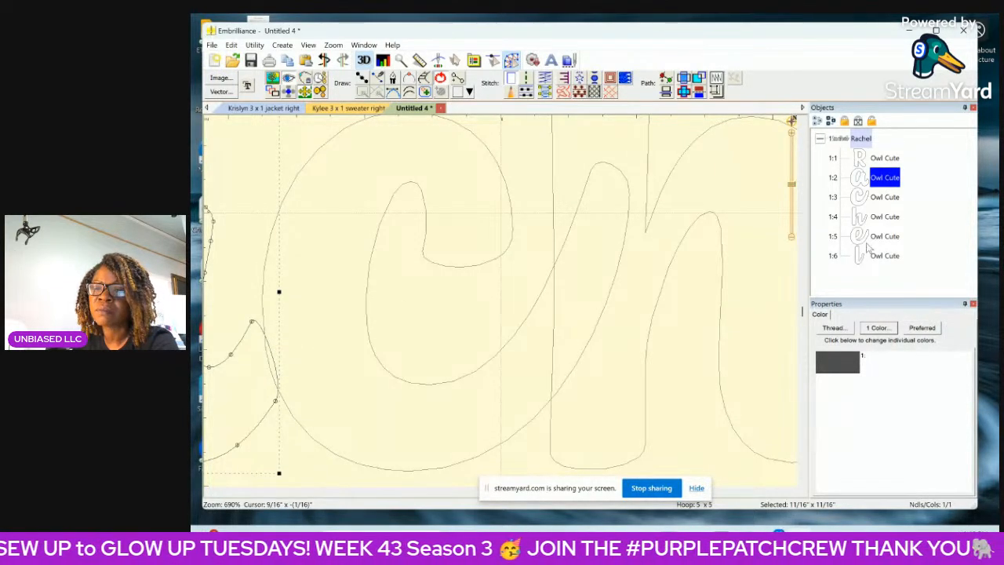
# Pull the node at the tip of the letter c's tail toward its upper curve, and convert the letter to a fill stitch.
pyautogui.click(872, 203)
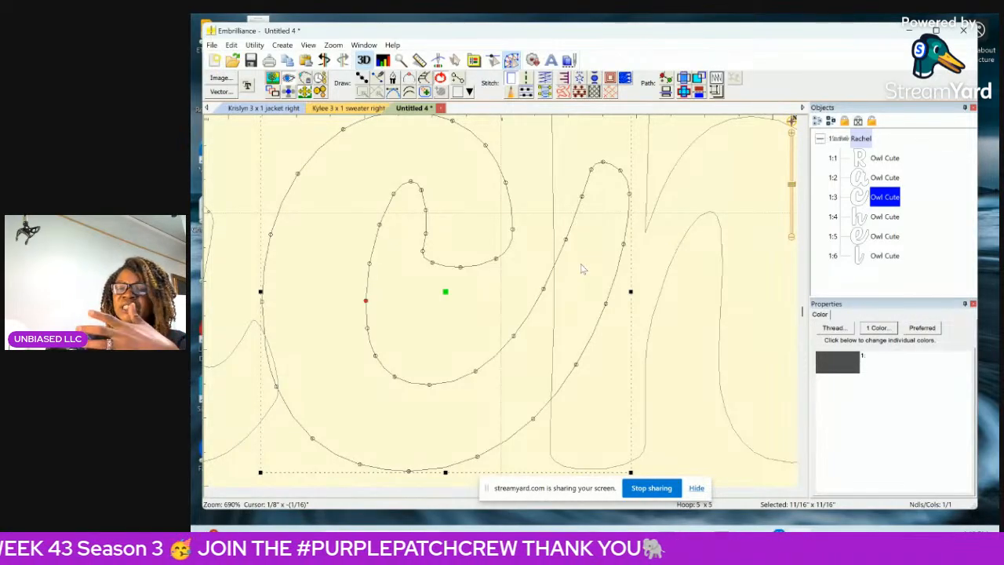
pyautogui.click(593, 166)
pyautogui.moveTo(593, 168)
pyautogui.mouseDown()
pyautogui.moveTo(563, 167)
pyautogui.moveTo(564, 179)
pyautogui.moveTo(514, 148)
pyautogui.mouseUp()
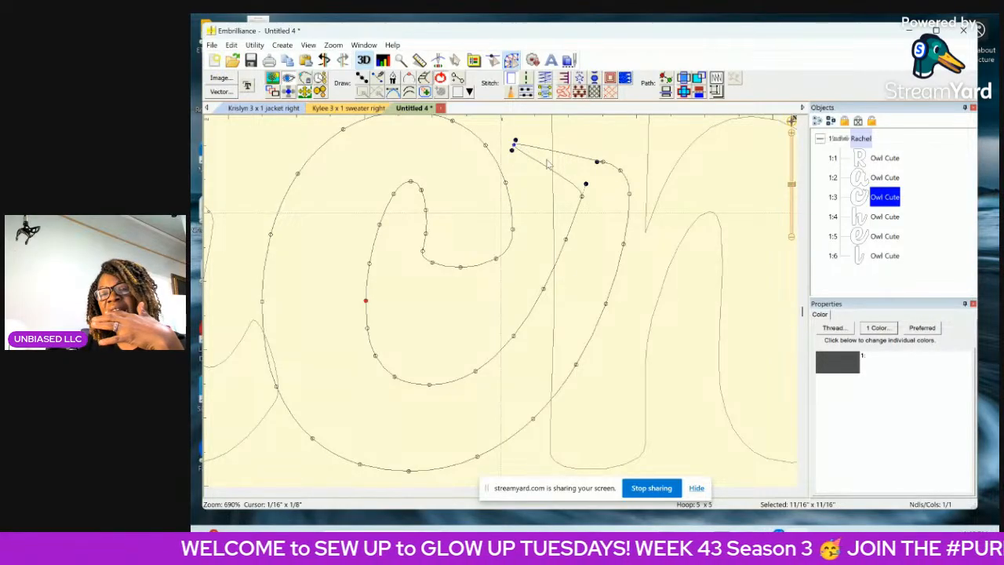
pyautogui.click(526, 93)
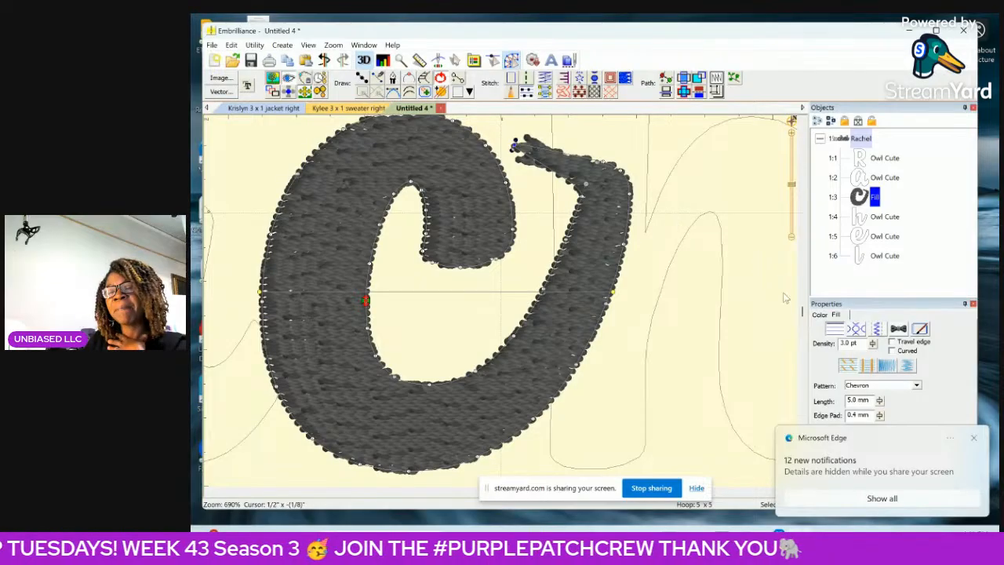
pyautogui.click(974, 437)
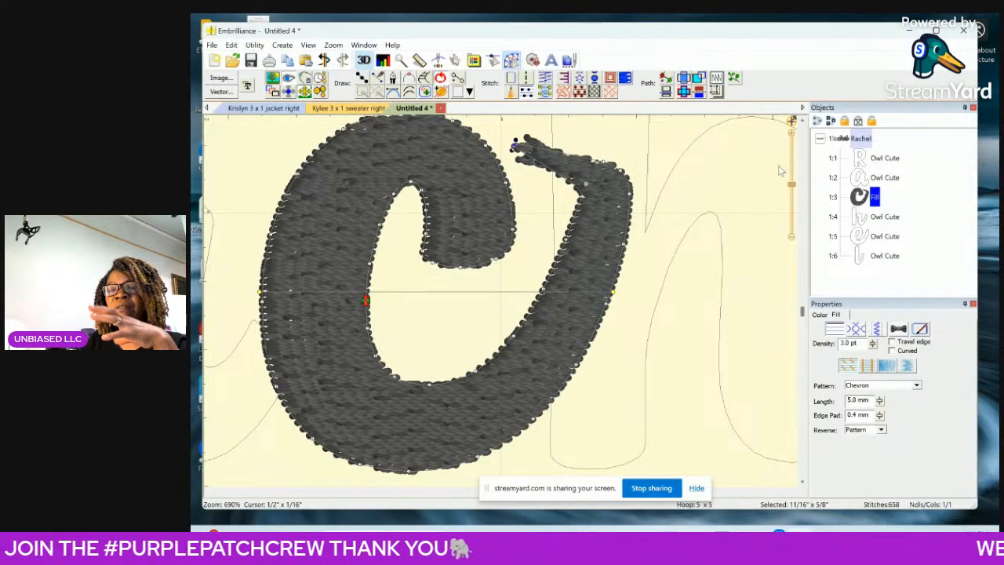
pyautogui.click(792, 238)
pyautogui.click(792, 238)
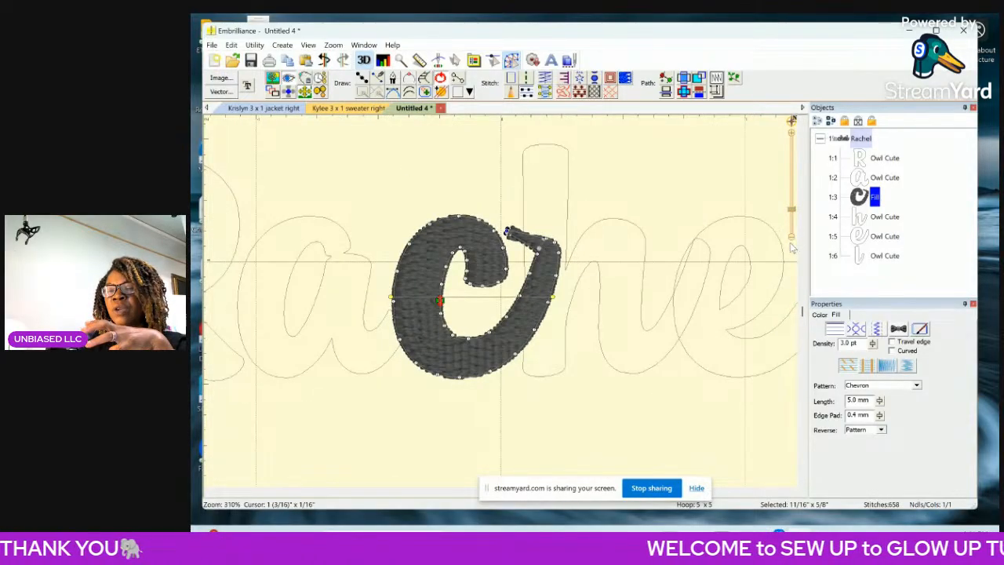
pyautogui.click(792, 238)
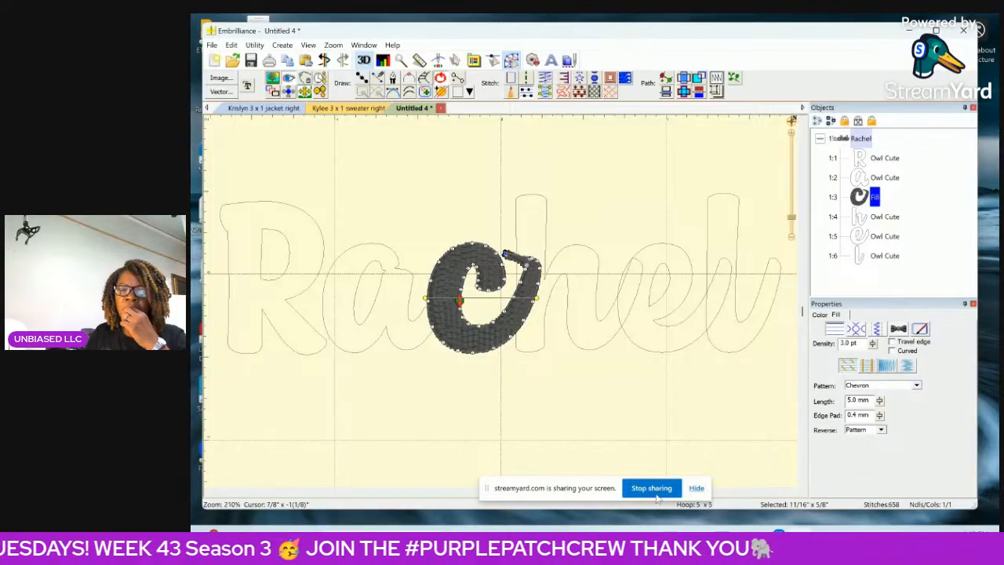
# Minimize the embroidery program, switch to the StreamYard studio in the browser, and remove the shared screen from the stage.
pyautogui.click(911, 31)
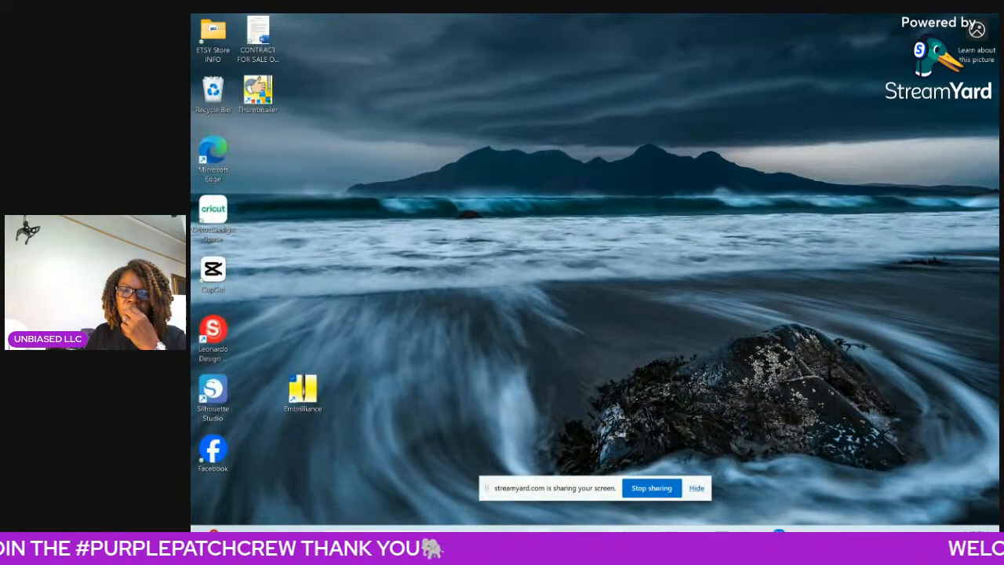
pyautogui.moveTo(529, 521)
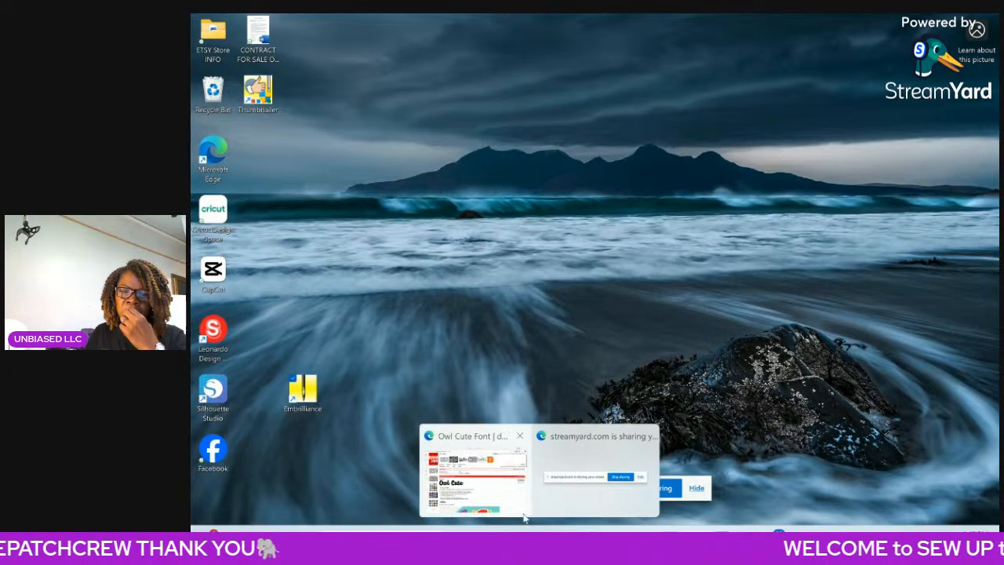
pyautogui.moveTo(510, 502)
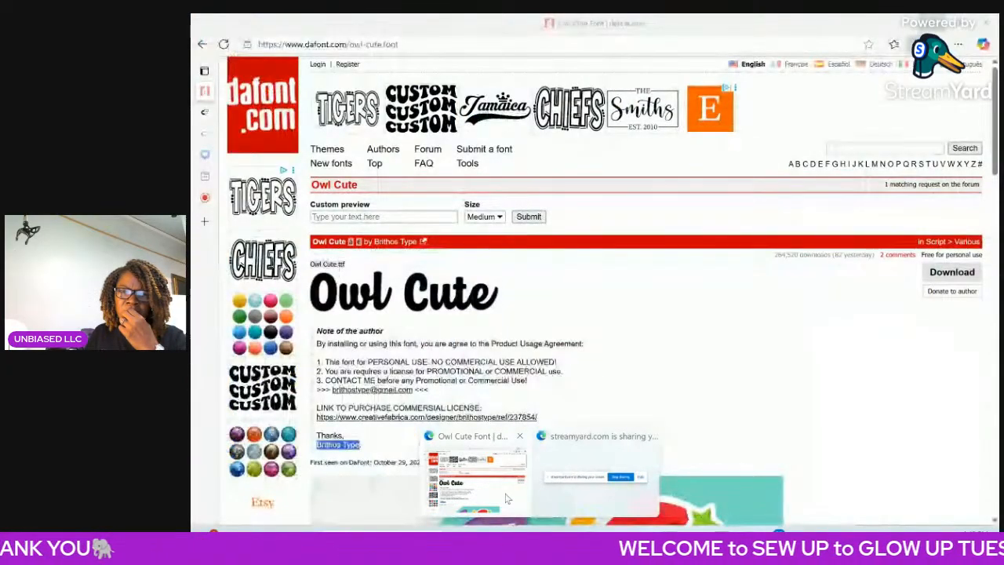
pyautogui.click(507, 499)
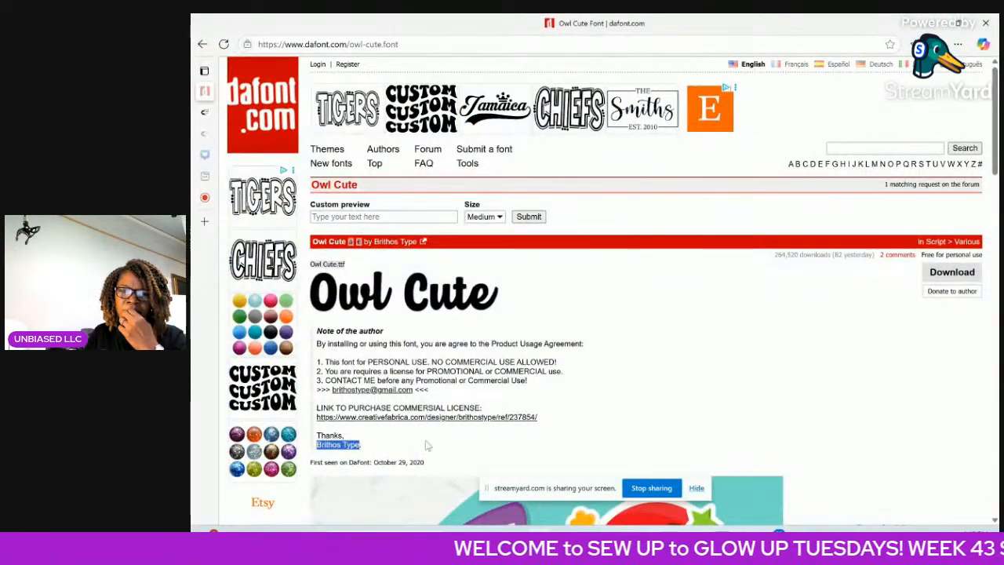
pyautogui.moveTo(197, 270)
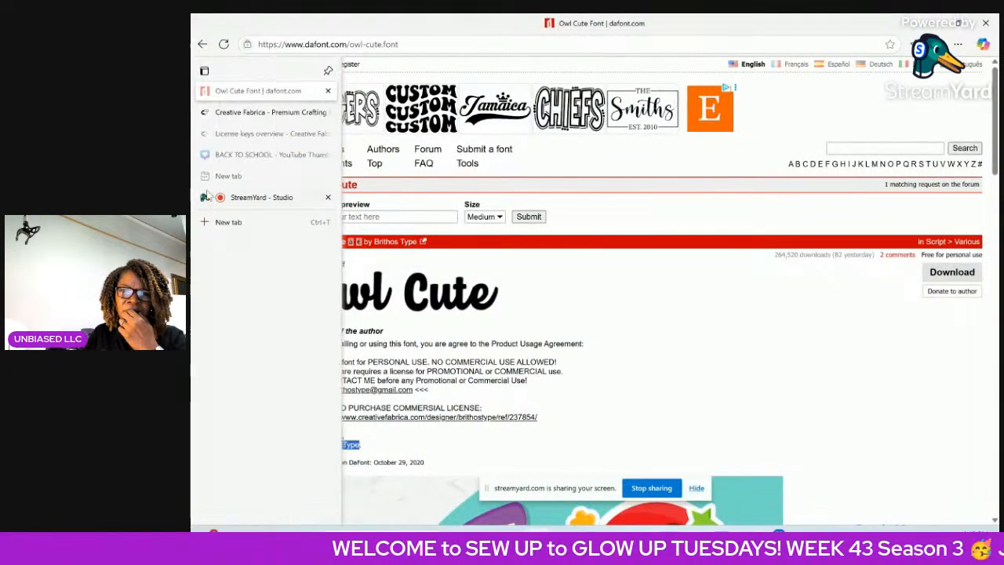
pyautogui.click(249, 199)
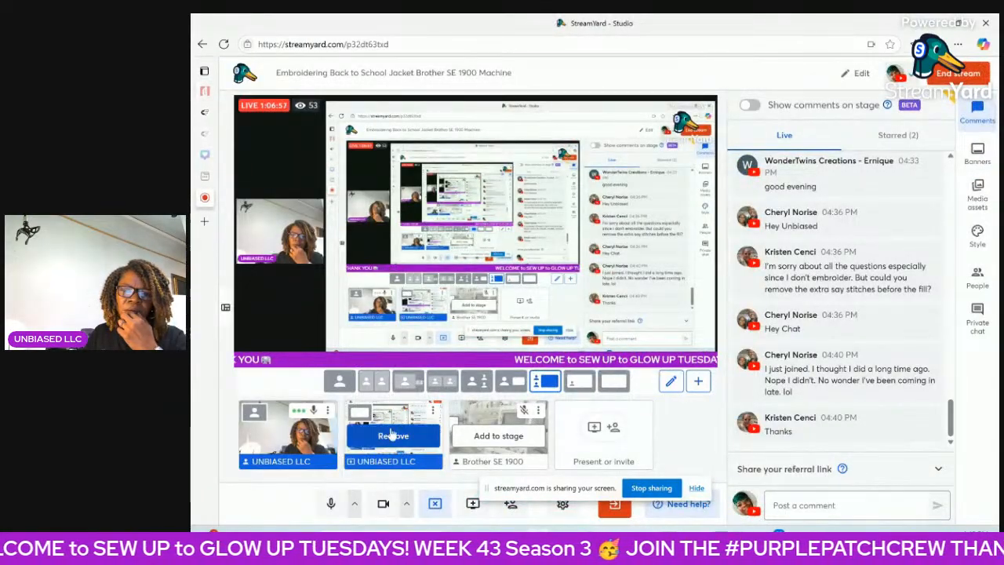
pyautogui.click(392, 433)
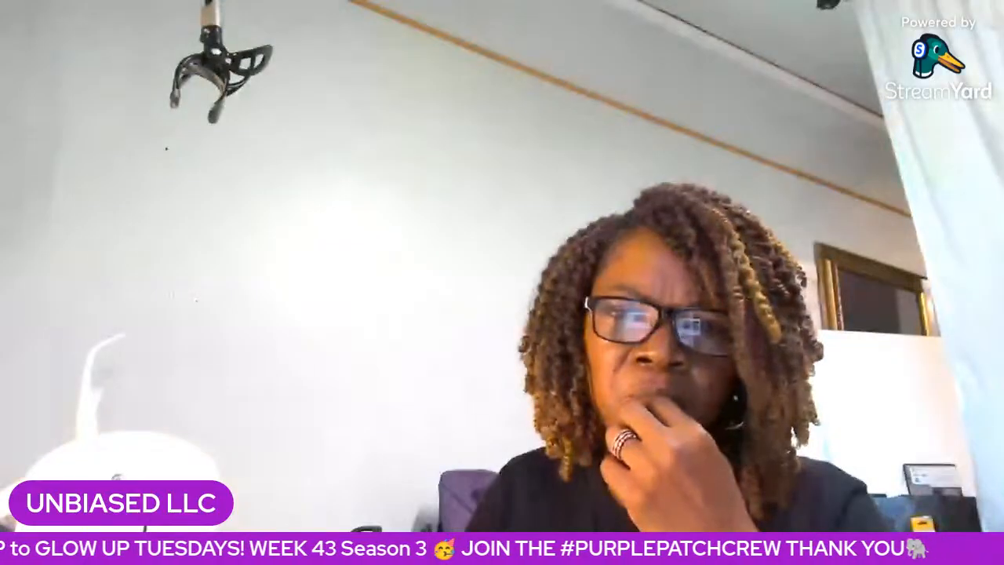